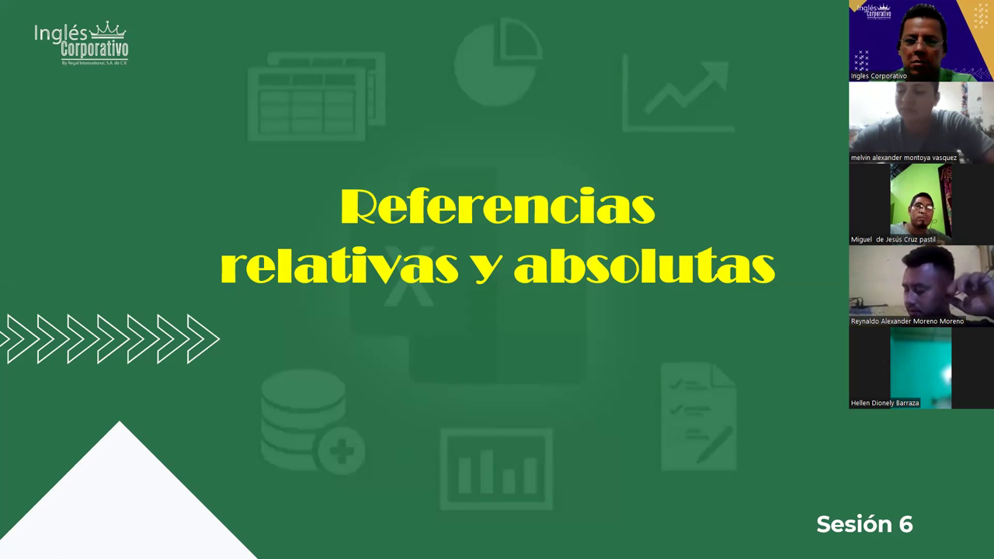
Advance the slideshow to the Objetivo slide, then bring up the blank Excel workbook Libro2.
{"action": "left_click", "coordinate": [532, 423]}
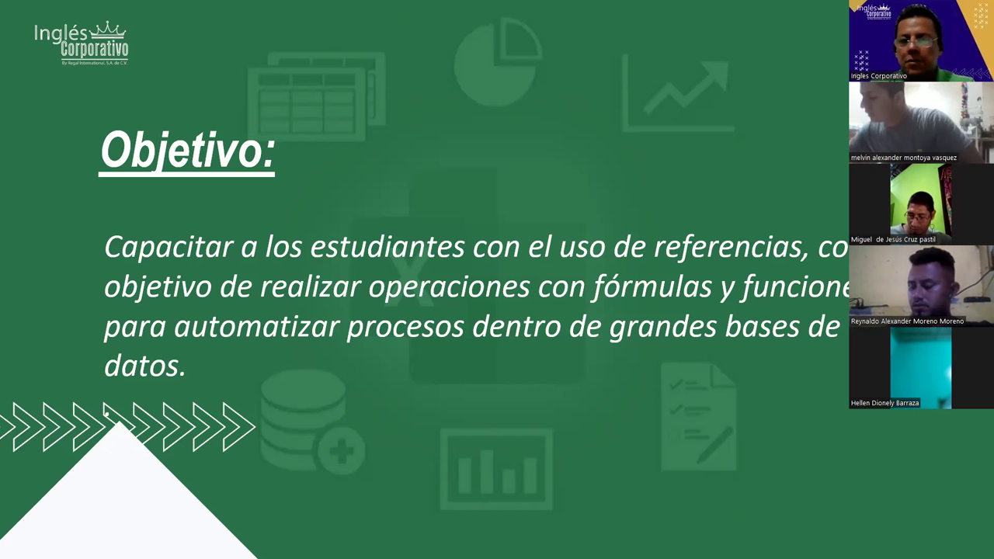
{"action": "key", "text": "alt+Tab"}
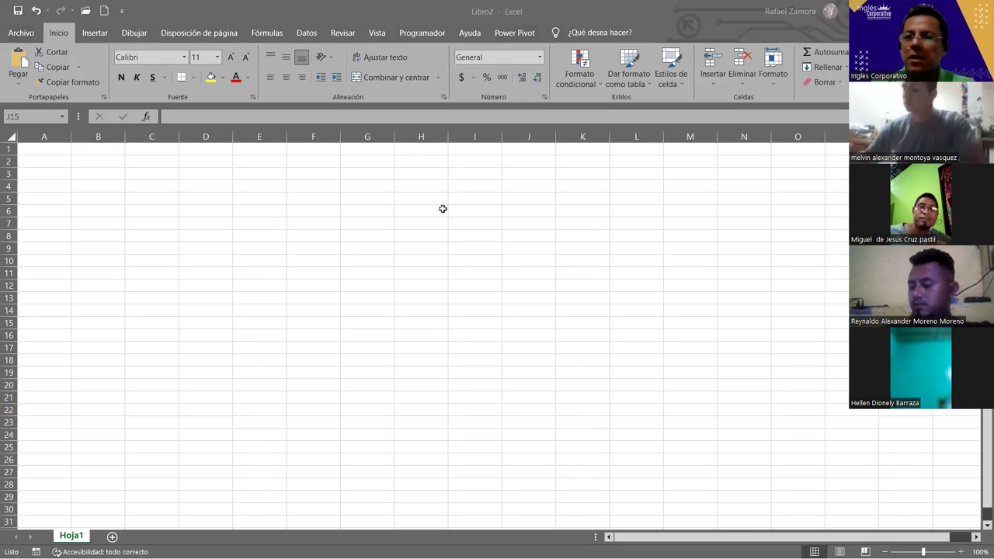
{"action": "left_click", "coordinate": [419, 208]}
{"action": "left_click", "coordinate": [300, 258]}
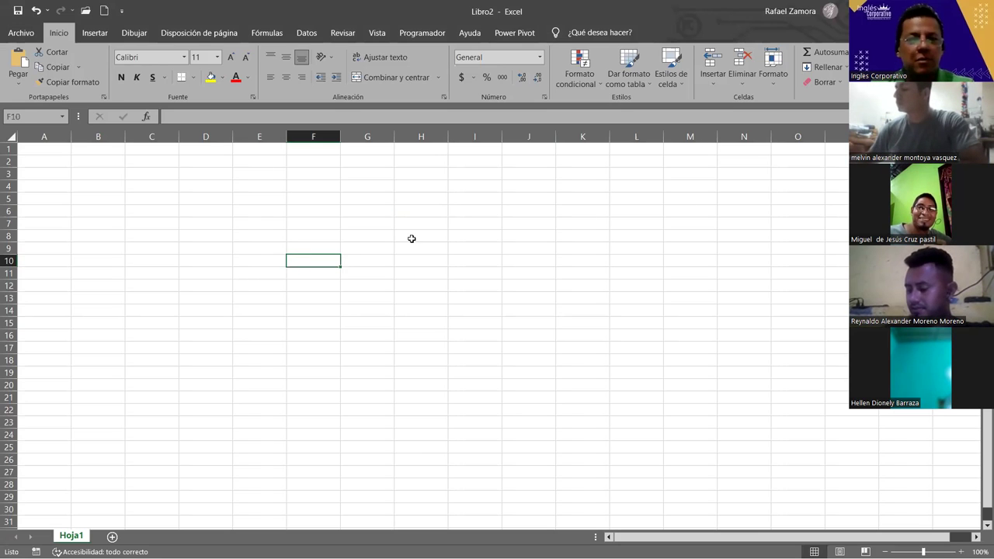
{"action": "left_click", "coordinate": [228, 224]}
{"action": "left_click", "coordinate": [474, 285]}
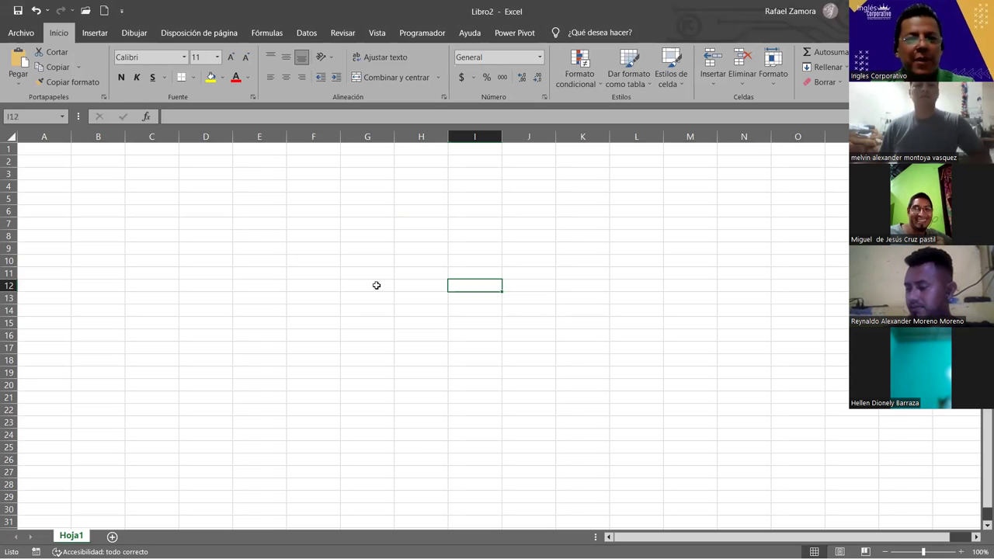
{"action": "left_click", "coordinate": [378, 285]}
{"action": "left_click", "coordinate": [419, 237]}
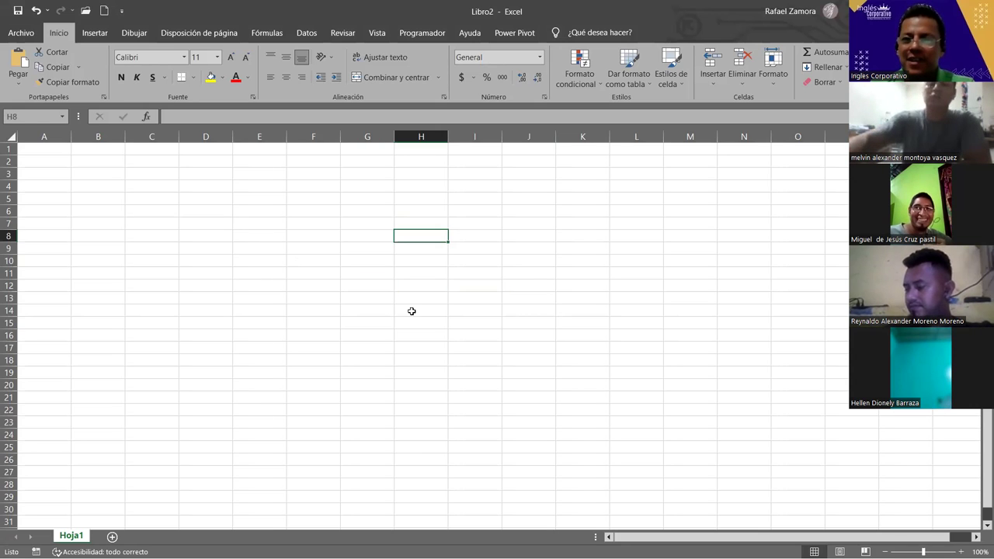
{"action": "left_click_drag", "start_coordinate": [259, 236], "coordinate": [260, 248]}
{"action": "left_click", "coordinate": [399, 275]}
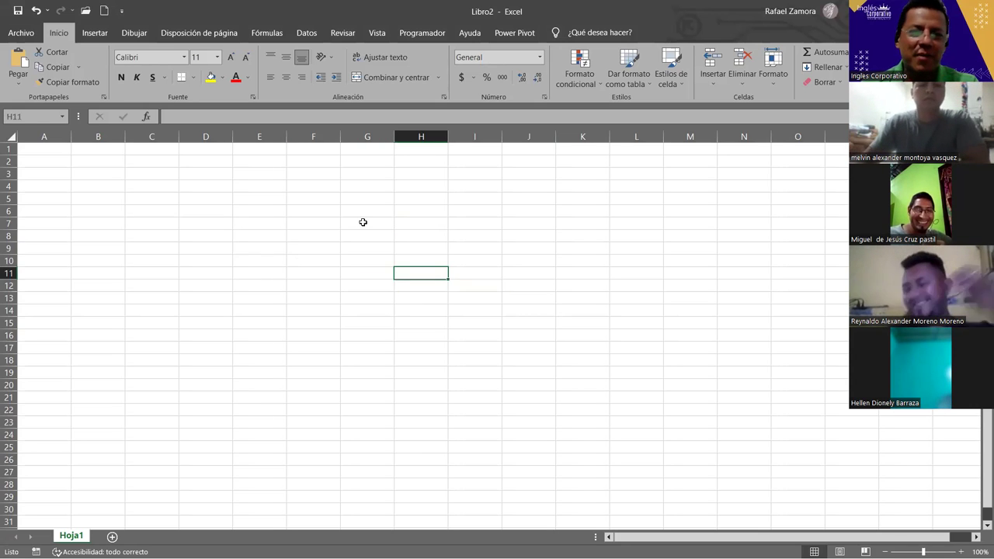
{"action": "left_click", "coordinate": [362, 223]}
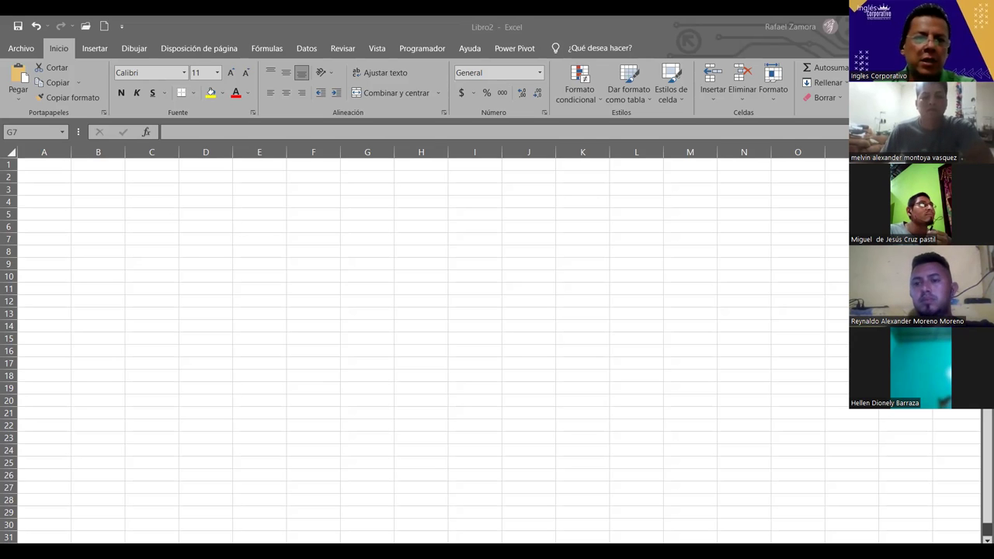
{"action": "left_click", "coordinate": [178, 195]}
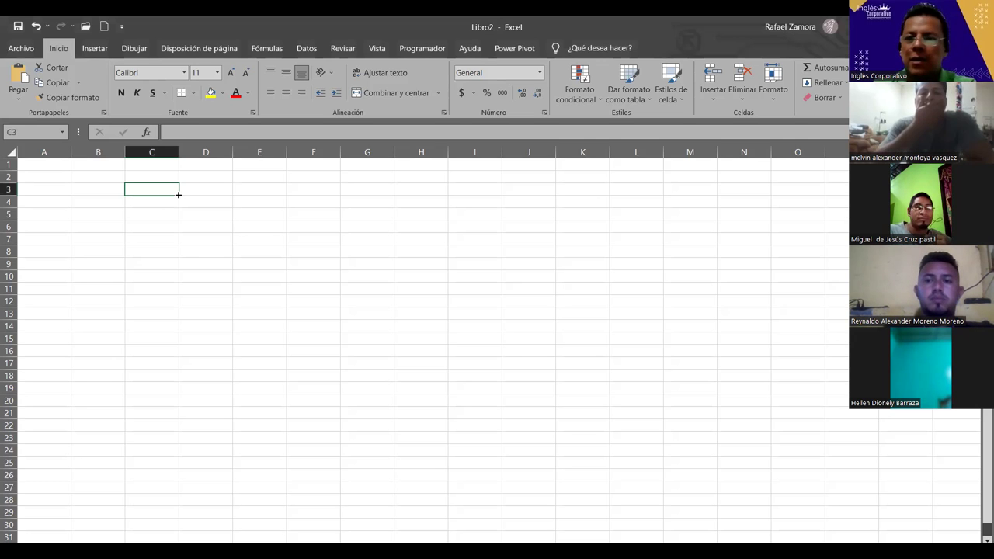
{"action": "left_click", "coordinate": [250, 263]}
{"action": "scroll", "coordinate": [255, 233], "scroll_direction": "up", "scroll_amount": 3}
{"action": "left_click", "coordinate": [255, 233]}
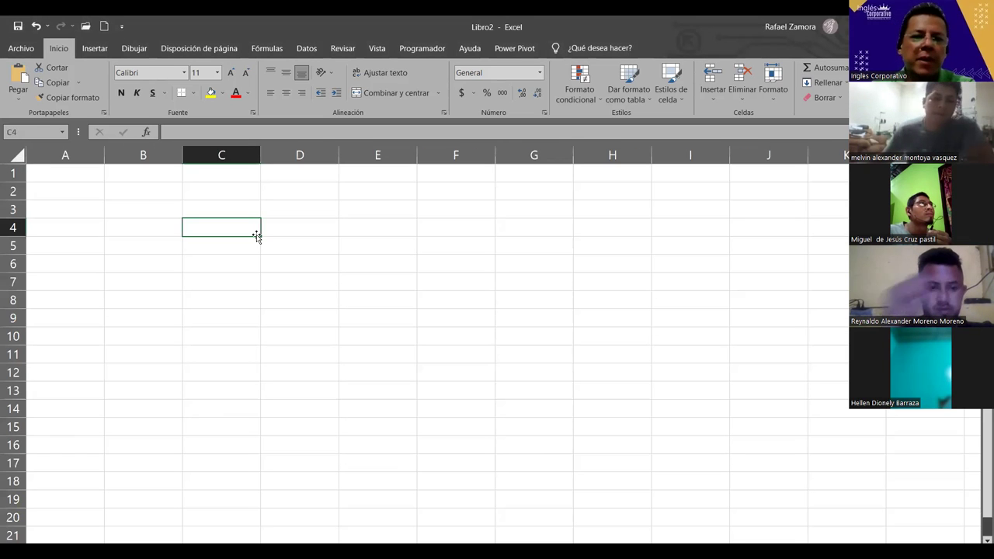
{"action": "left_click", "coordinate": [429, 384]}
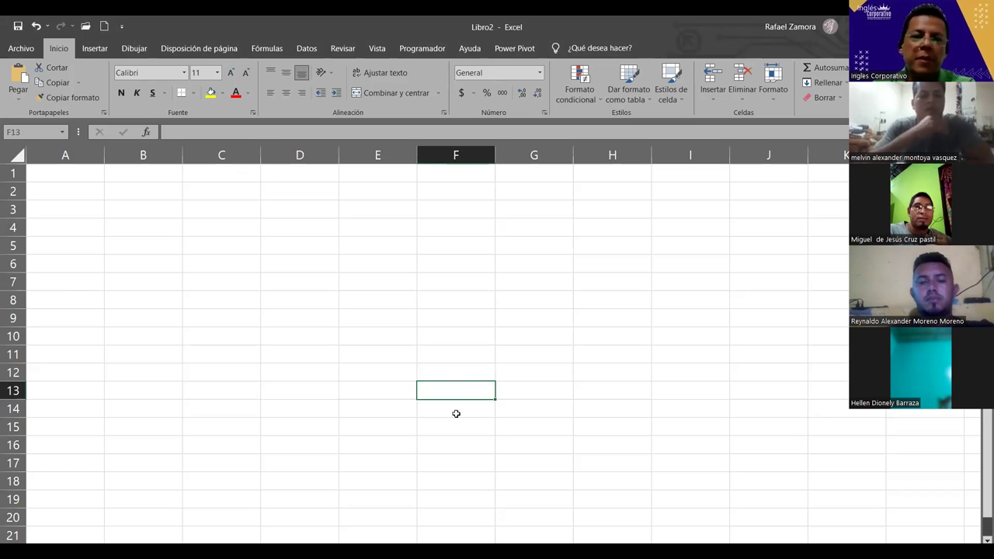
{"action": "left_click", "coordinate": [414, 232]}
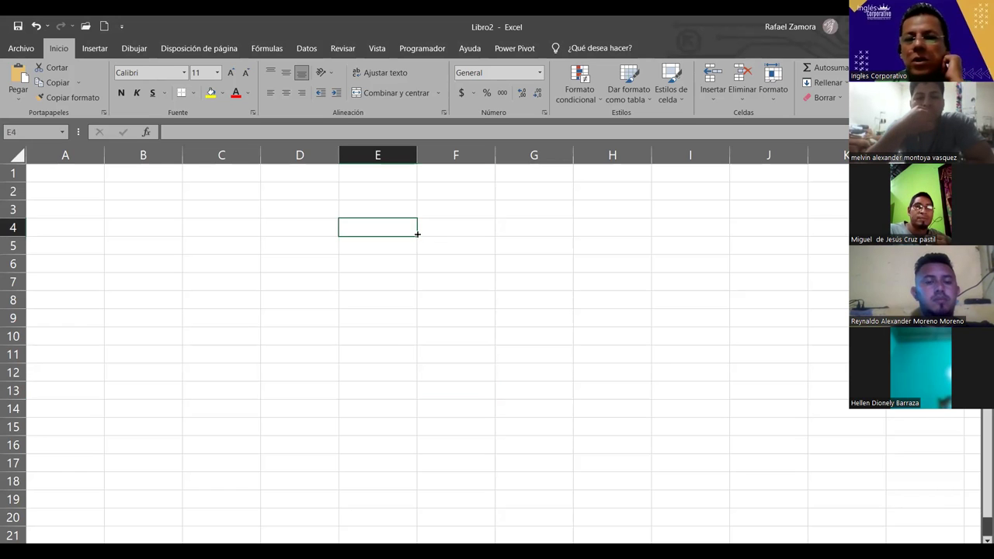
{"action": "left_click_drag", "start_coordinate": [418, 343], "coordinate": [417, 344]}
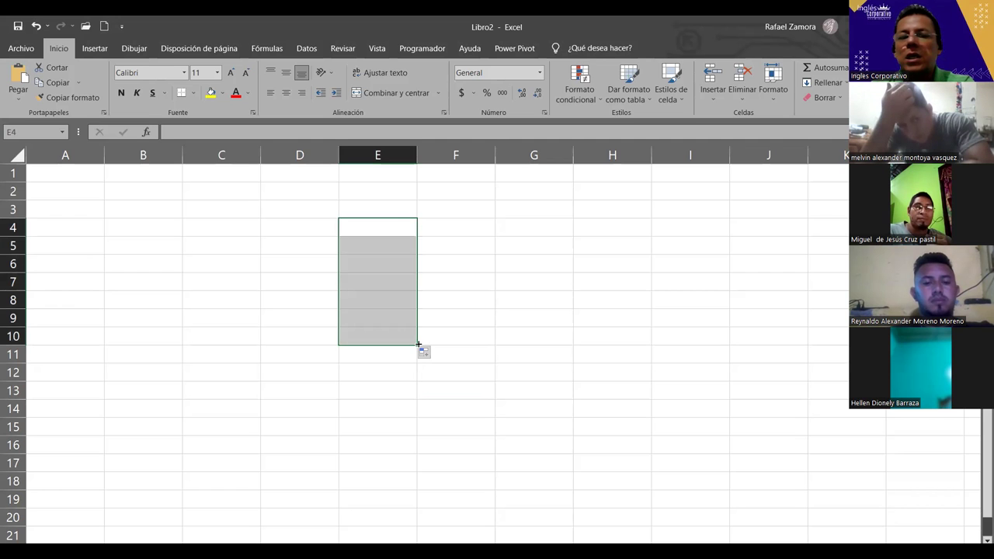
{"action": "left_click", "coordinate": [394, 223]}
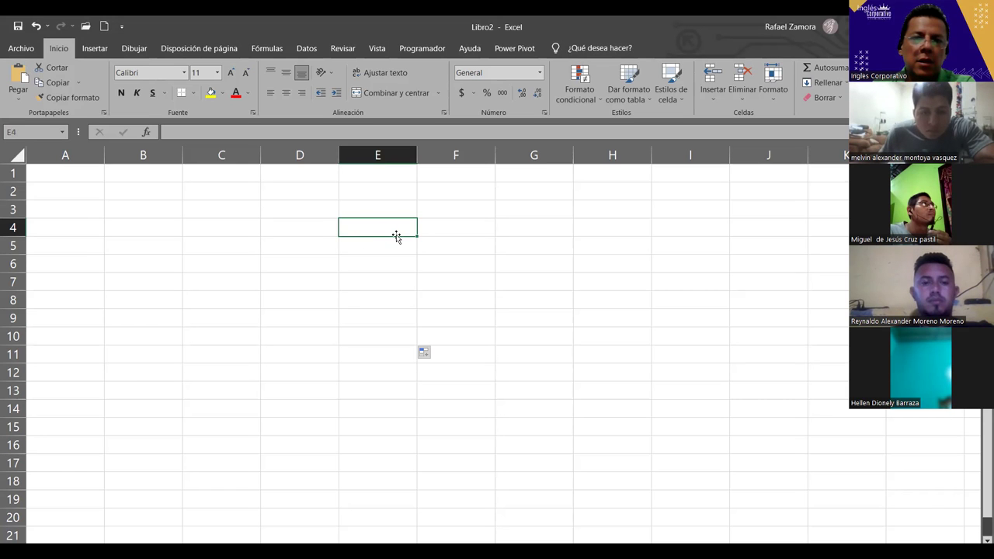
{"action": "left_click", "coordinate": [451, 282]}
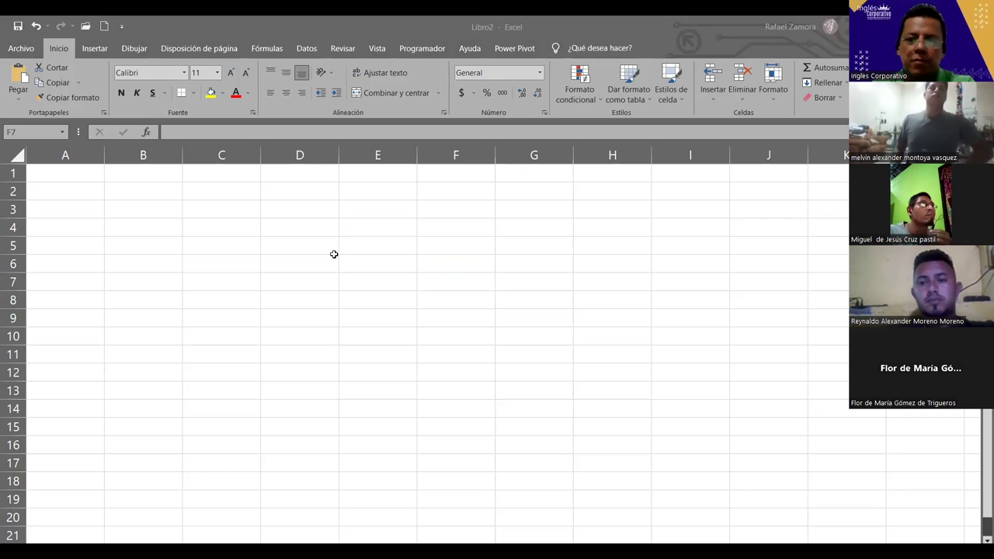
Select cells D3, G10, H10, F10, H15 and E12 in Libro2, then switch to the Tipos de Referencias workbook.
{"action": "left_click", "coordinate": [299, 209]}
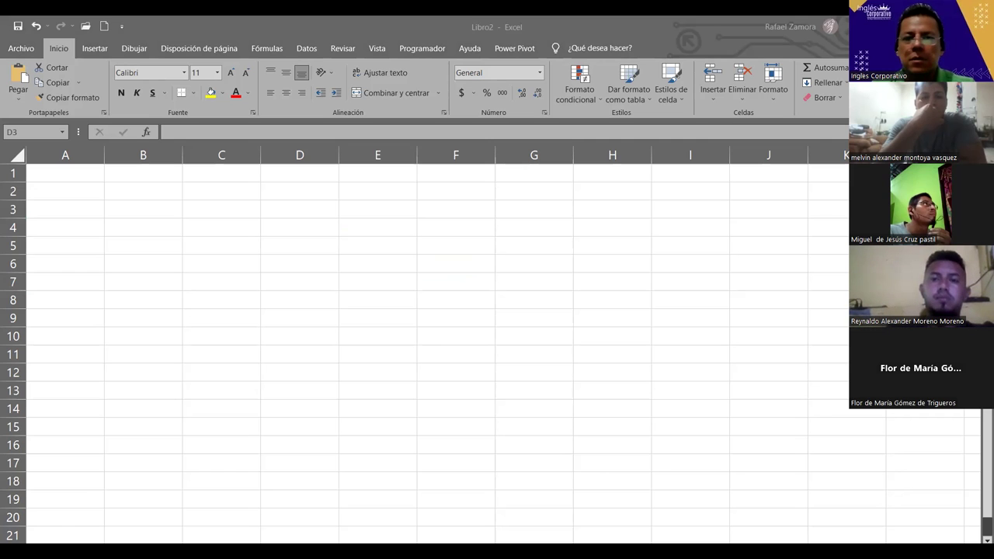
{"action": "left_click", "coordinate": [543, 336]}
{"action": "left_click", "coordinate": [645, 343]}
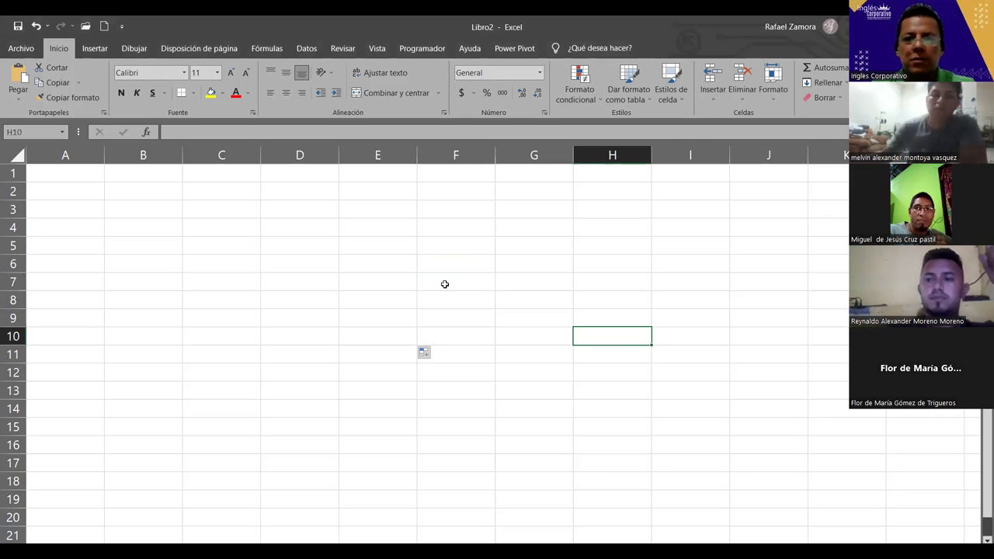
{"action": "left_click", "coordinate": [484, 336]}
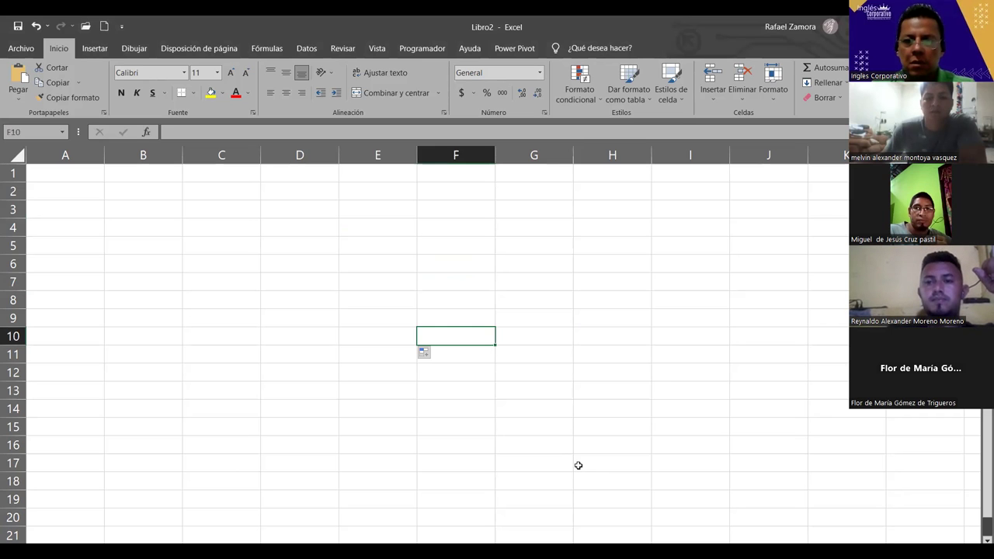
{"action": "left_click", "coordinate": [590, 427]}
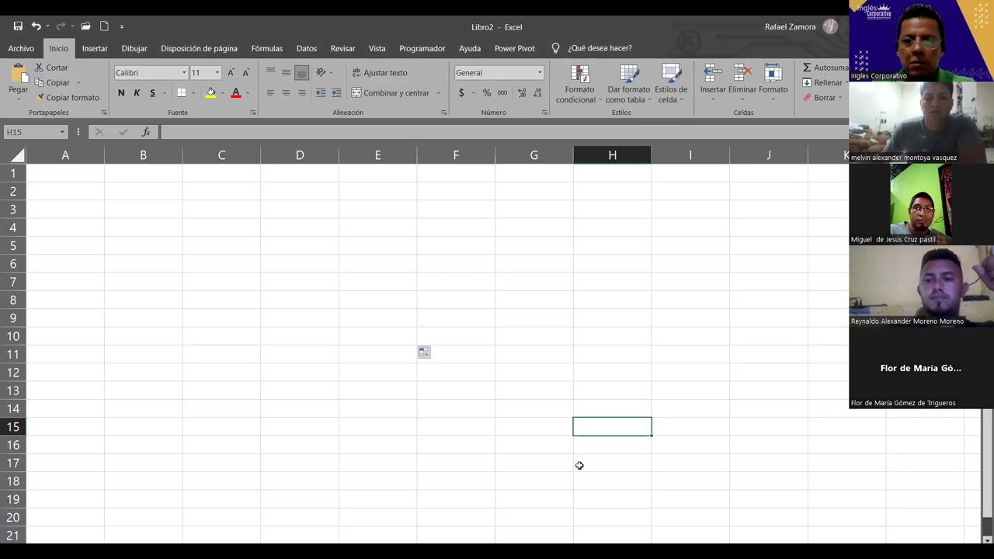
{"action": "left_click", "coordinate": [385, 378]}
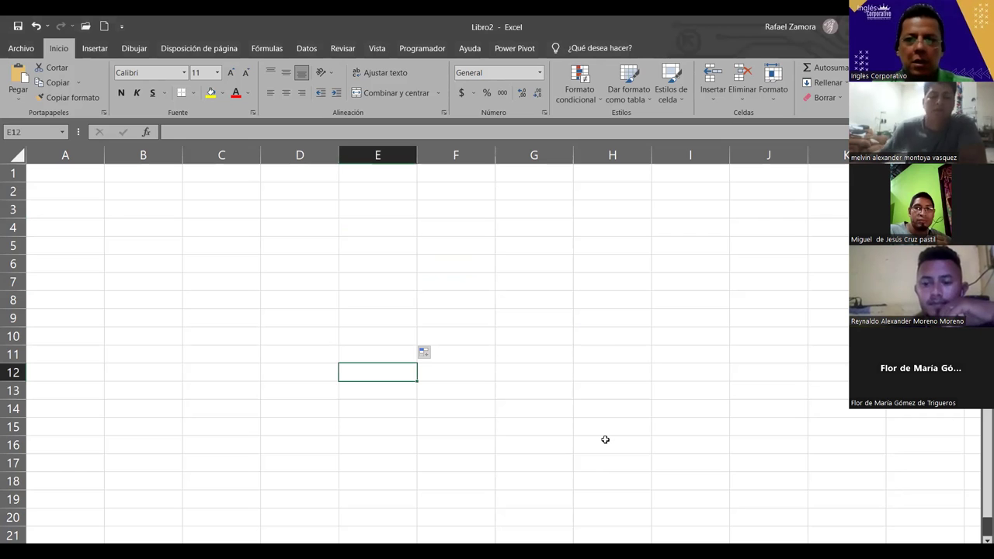
{"action": "key", "text": "alt+Tab"}
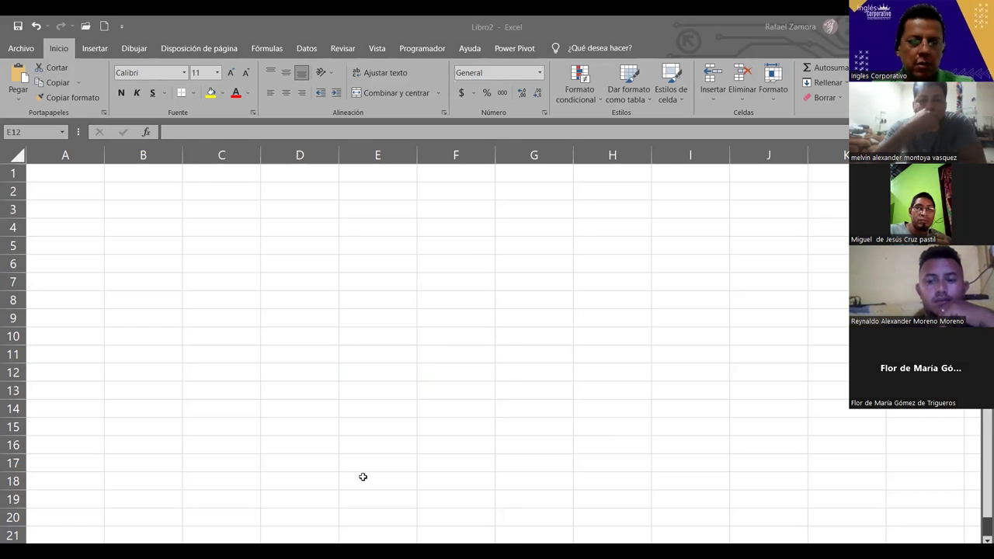
{"action": "key", "text": "alt+Tab"}
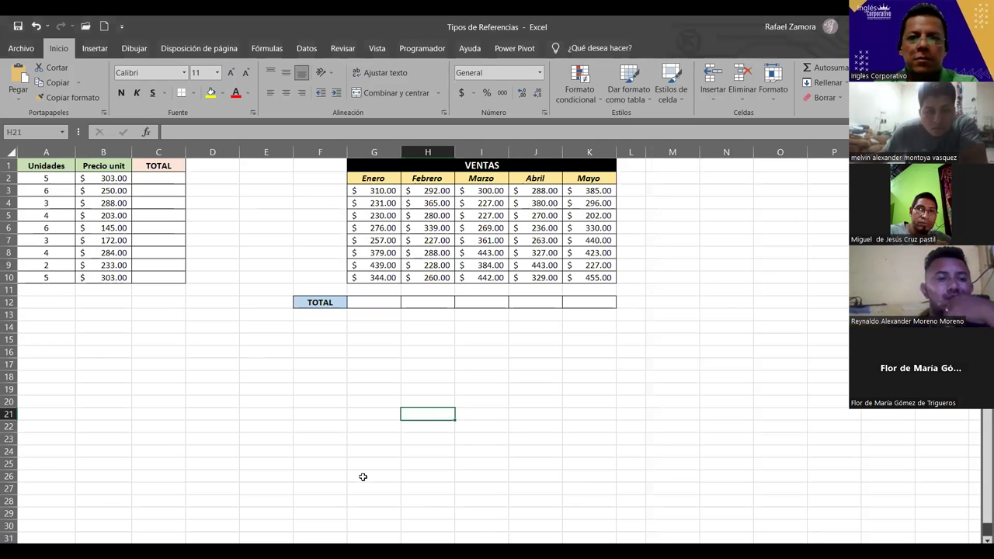
Add a new blank worksheet, Hoja1, to the Tipos de Referencias workbook.
{"action": "left_click", "coordinate": [212, 352]}
{"action": "left_click", "coordinate": [747, 248]}
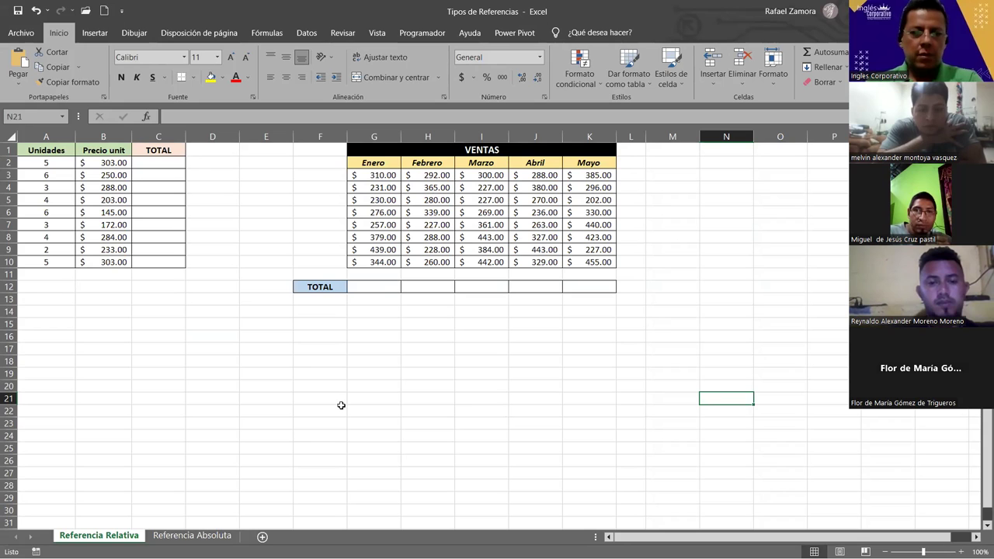
{"action": "left_click", "coordinate": [263, 537]}
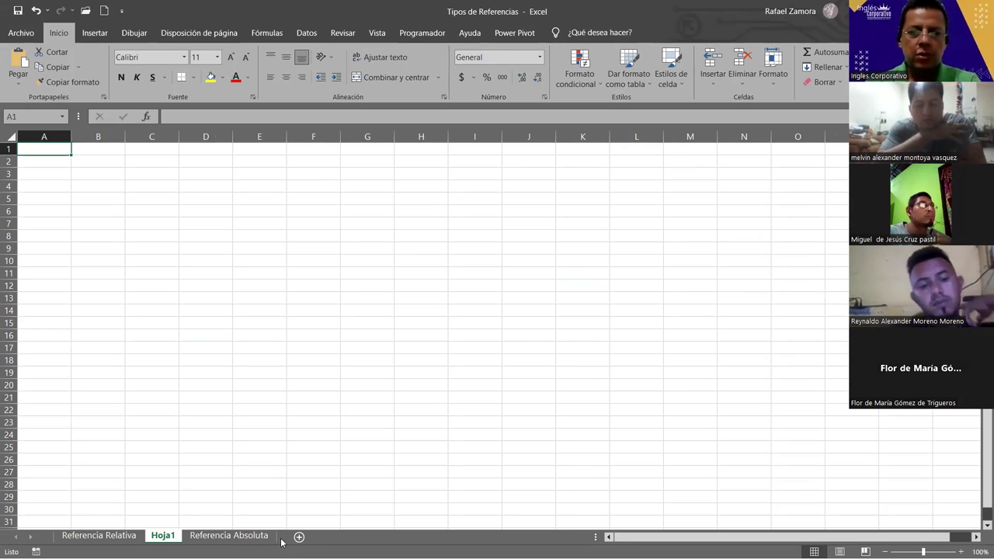
Enter the headers Cantidad, Precio unit. and Total in B2:D2 of Hoja1.
{"action": "left_click_drag", "start_coordinate": [280, 539], "coordinate": [282, 542]}
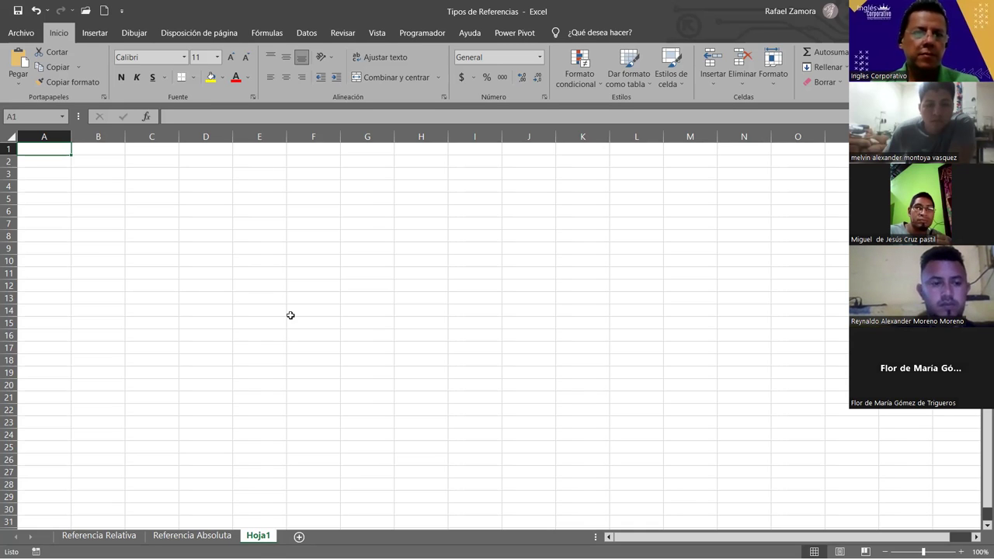
{"action": "scroll", "coordinate": [242, 251], "scroll_direction": "up", "scroll_amount": 4, "text": "ctrl"}
{"action": "left_click", "coordinate": [173, 159]}
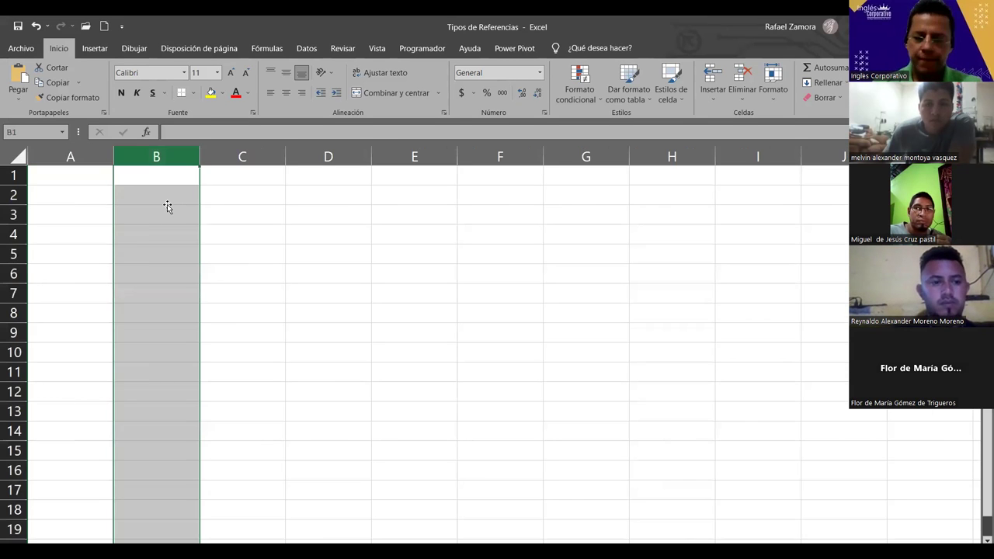
{"action": "left_click", "coordinate": [167, 206]}
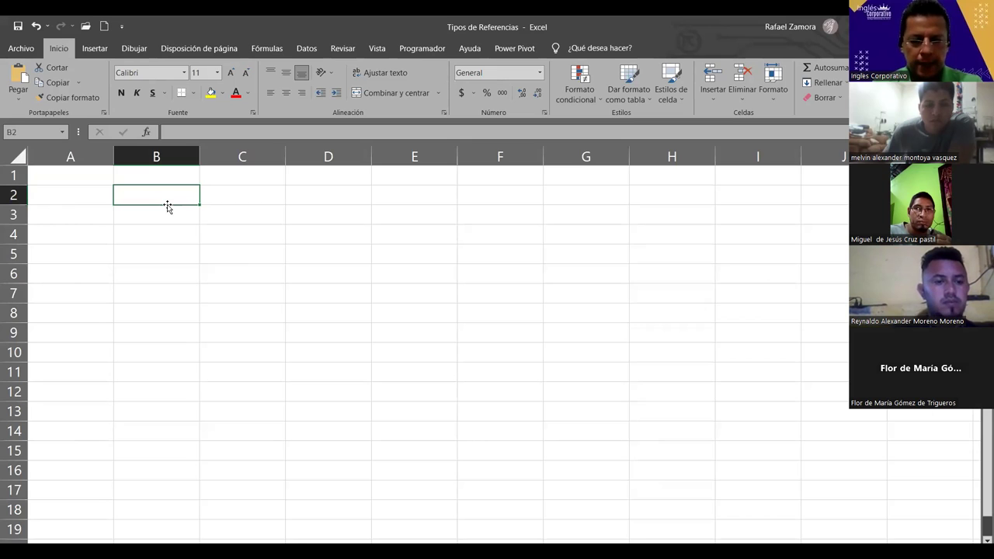
{"action": "type", "text": "Cantidad"}
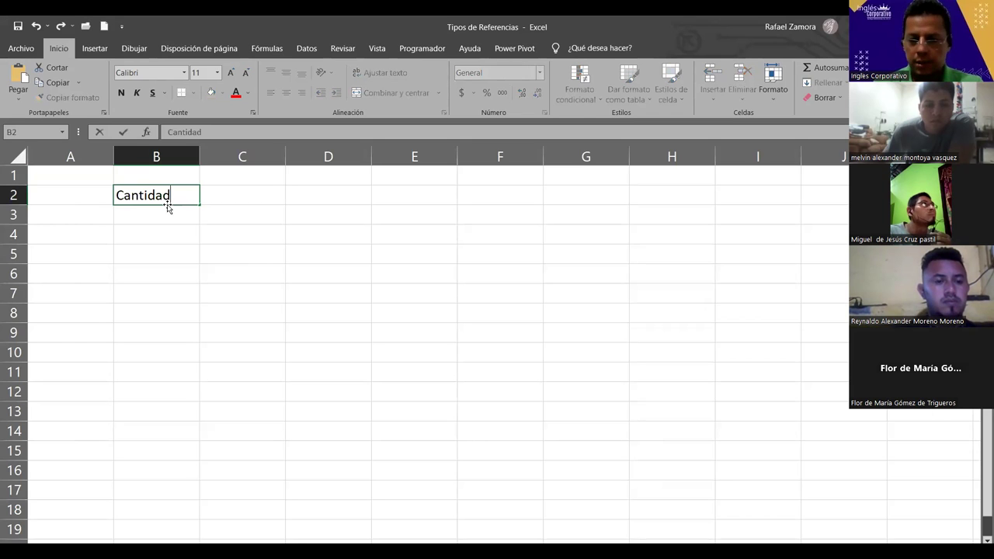
{"action": "key", "text": "Tab"}
{"action": "type", "text": "Precio"}
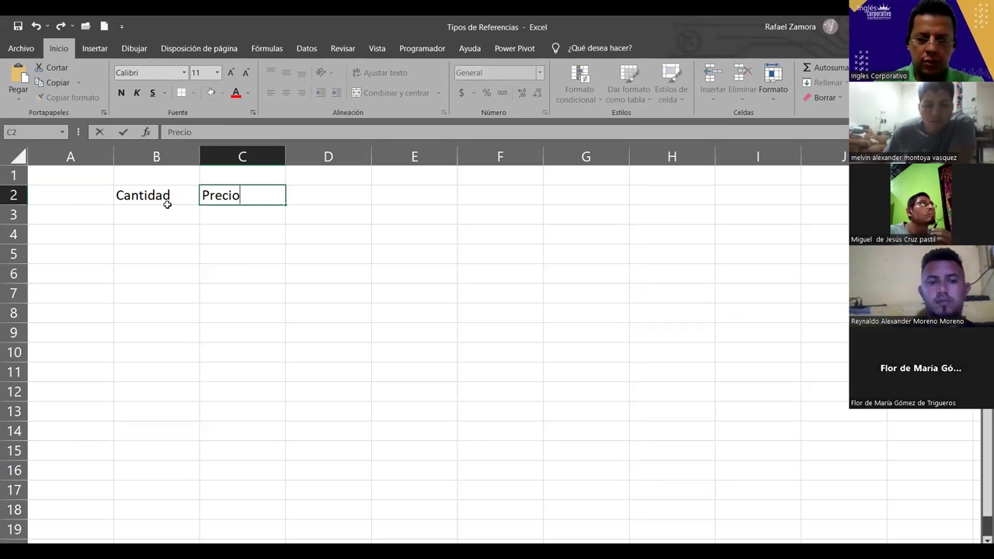
{"action": "type", "text": " unit."}
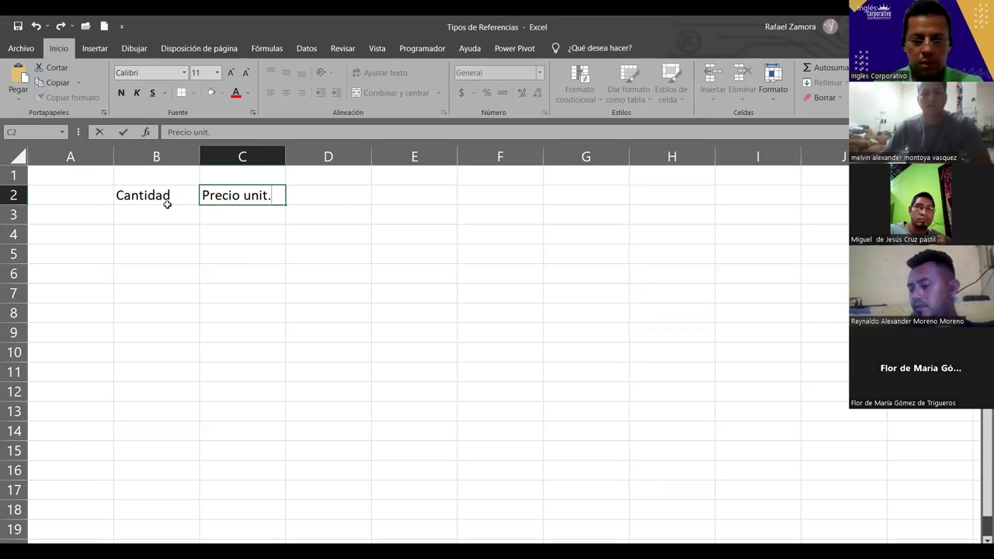
{"action": "key", "text": "Tab"}
{"action": "type", "text": "Total"}
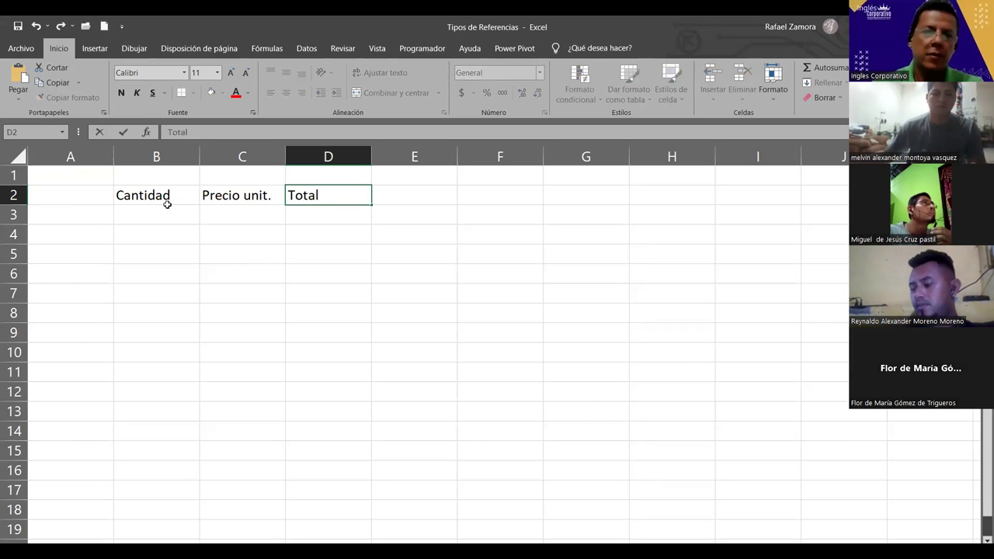
{"action": "key", "text": "Return"}
Insert a cell at D2 so Total shifts to E2, and enter the % Descuento header in D2.
{"action": "left_click", "coordinate": [291, 195]}
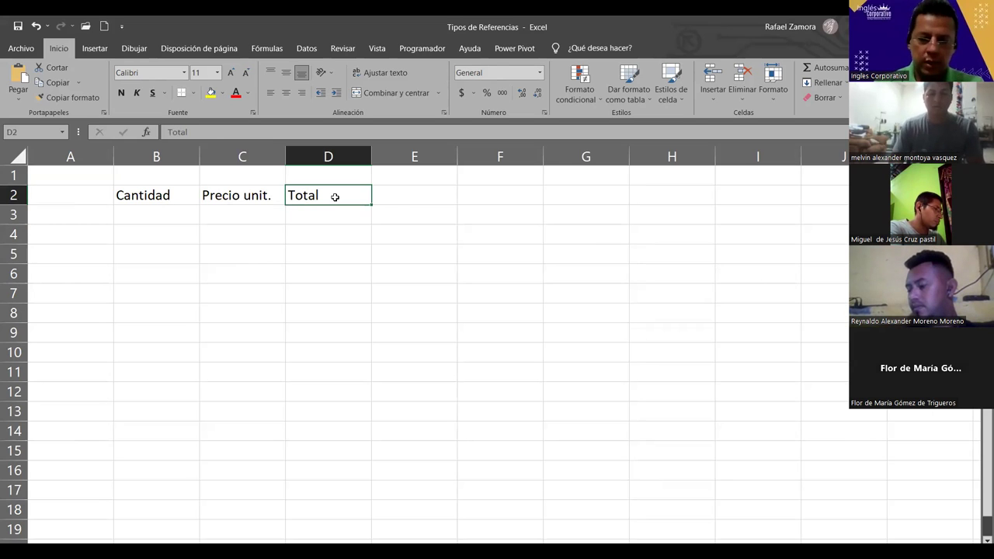
{"action": "key", "text": "ctrl+plus"}
{"action": "type", "text": "% De"}
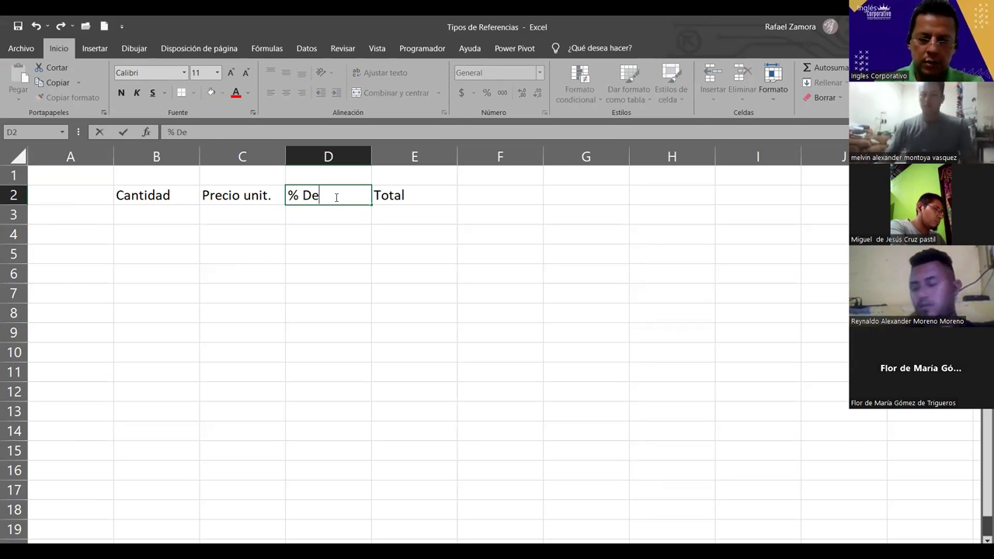
{"action": "type", "text": "scuento"}
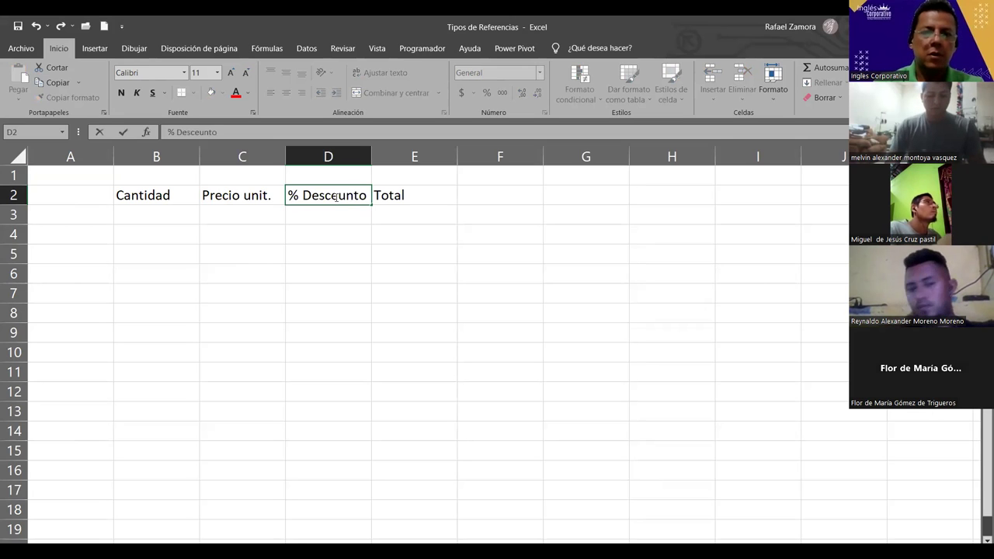
{"action": "key", "text": "BackSpace"}
{"action": "key", "text": "BackSpace"}
{"action": "key", "text": "BackSpace"}
{"action": "type", "text": "ento"}
{"action": "key", "text": "Return"}
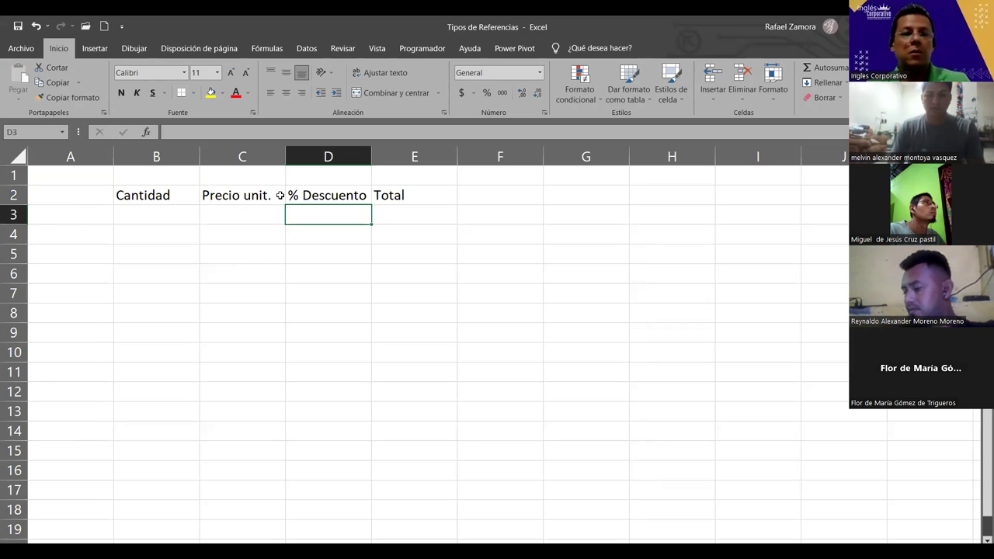
Apply Todos los bordes to B2:E9 and centre the row 2 header labels.
{"action": "left_click_drag", "start_coordinate": [181, 197], "coordinate": [406, 329]}
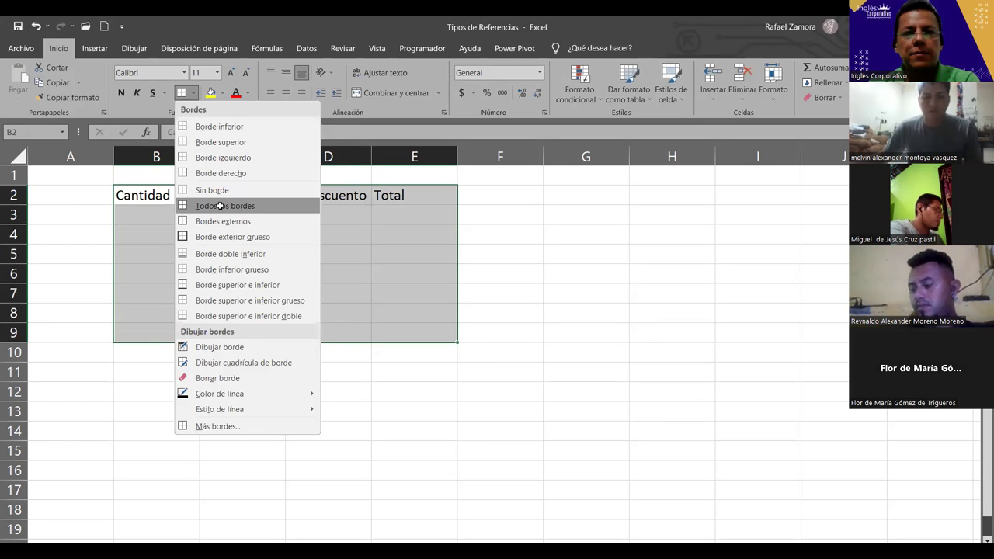
{"action": "left_click", "coordinate": [220, 205]}
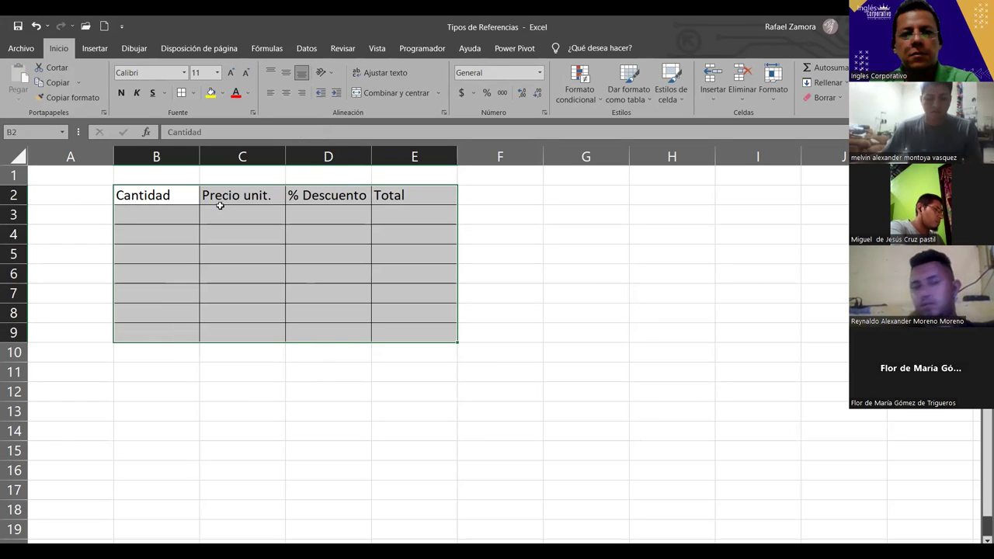
{"action": "left_click", "coordinate": [286, 94]}
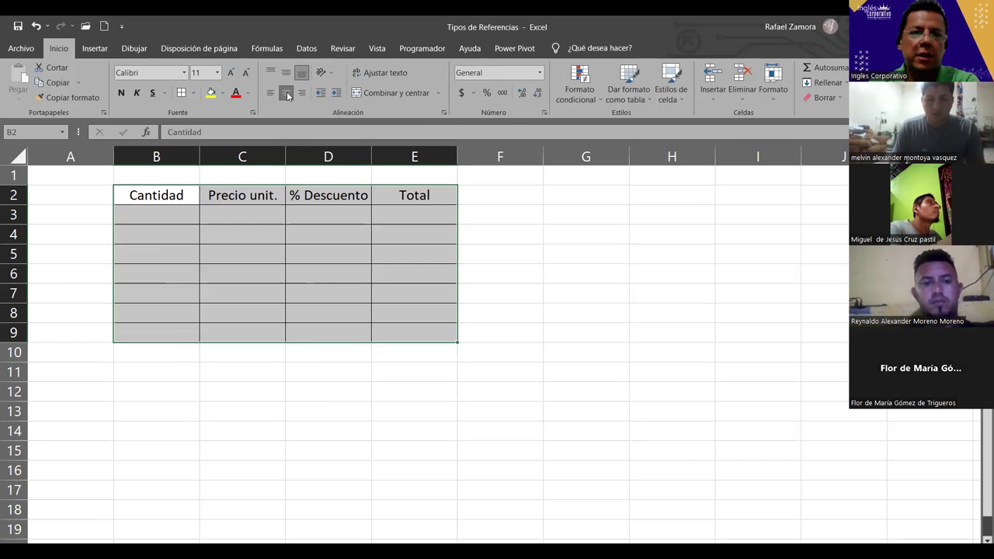
{"action": "left_click", "coordinate": [240, 240]}
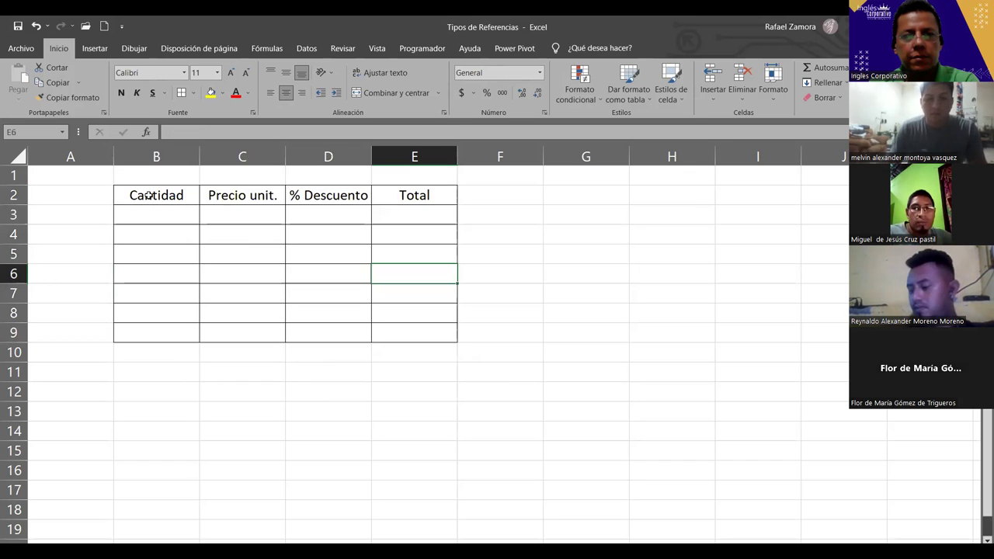
{"action": "left_click_drag", "start_coordinate": [143, 195], "coordinate": [387, 190]}
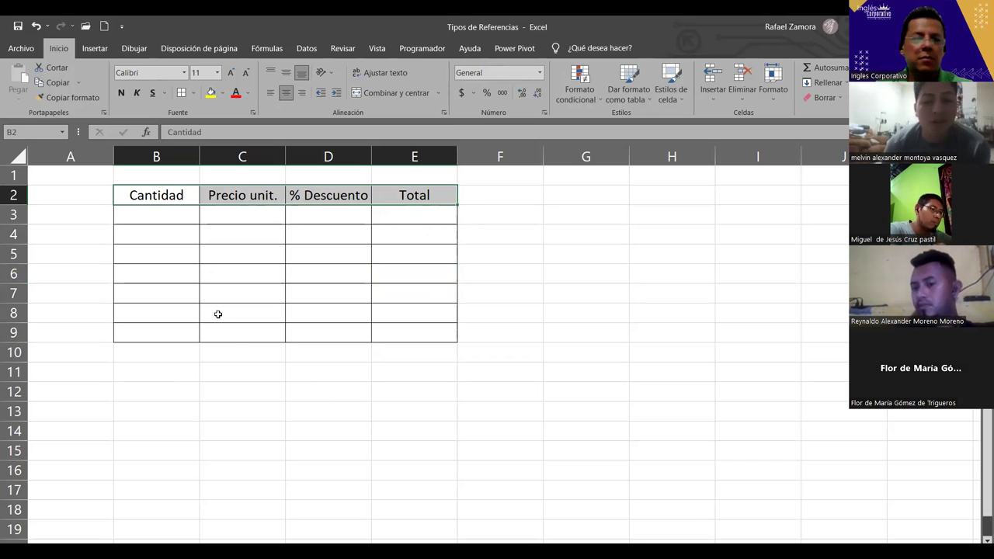
Make the B2:E2 headers bold and fill them light blue.
{"action": "key", "text": "ctrl+n"}
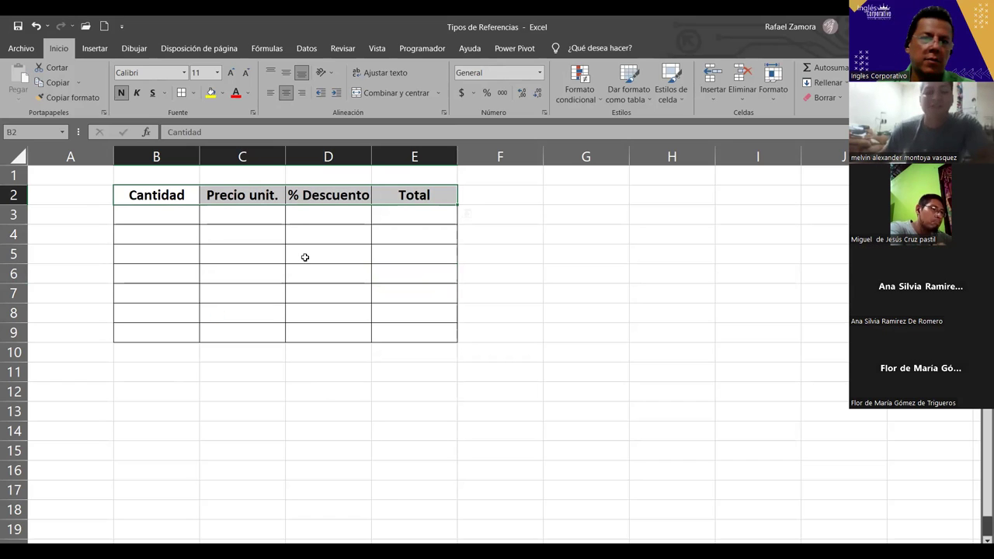
{"action": "left_click", "coordinate": [223, 94]}
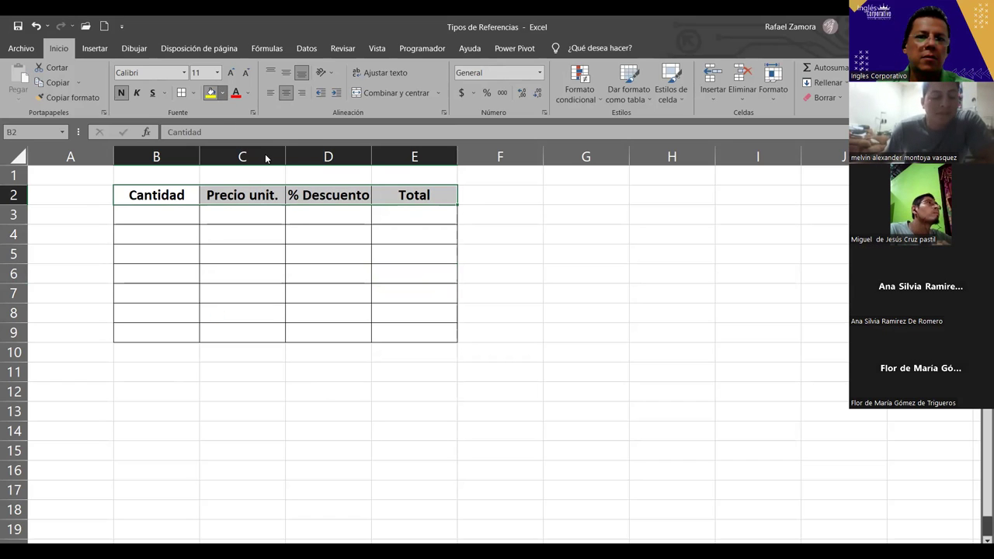
{"action": "left_click", "coordinate": [416, 450]}
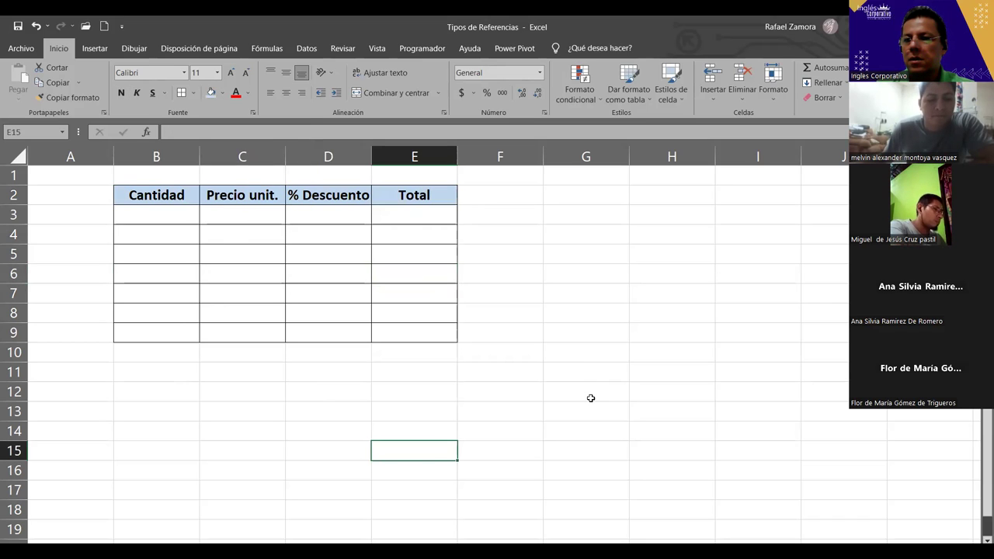
{"action": "scroll", "coordinate": [444, 403], "scroll_direction": "down", "scroll_amount": 1}
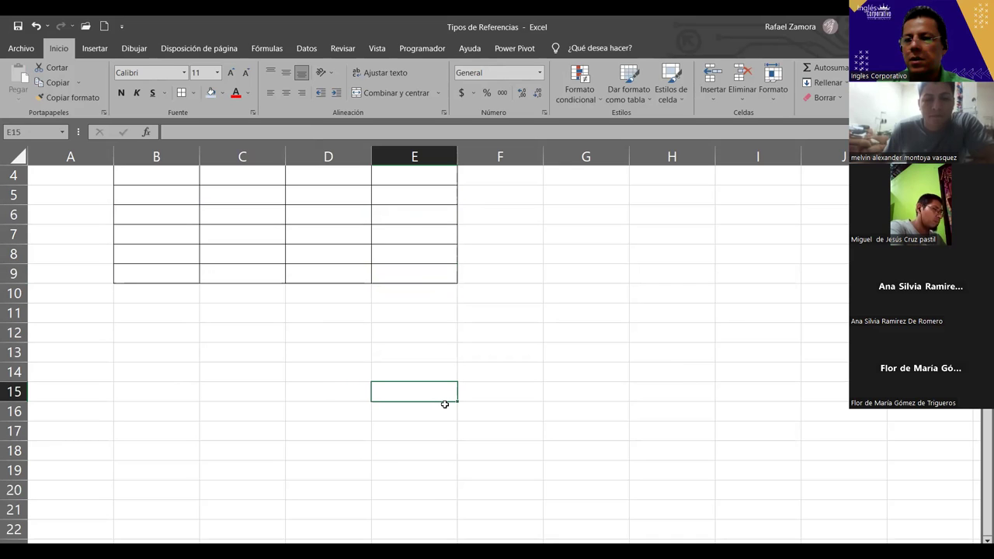
{"action": "scroll", "coordinate": [819, 397], "scroll_direction": "up", "scroll_amount": 1}
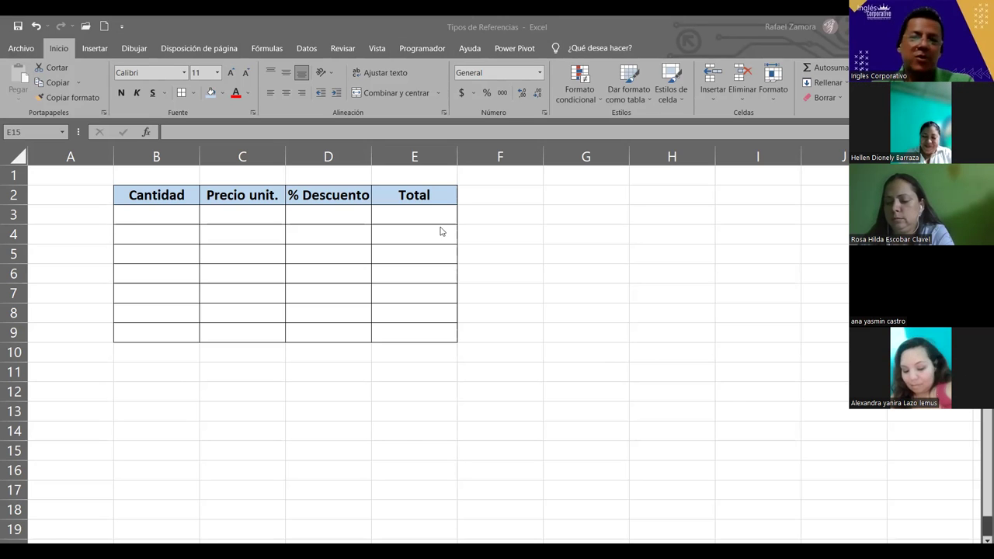
Insert a row above the table, then enter Descuento in D1 and 5% in E1.
{"action": "left_click", "coordinate": [8, 196]}
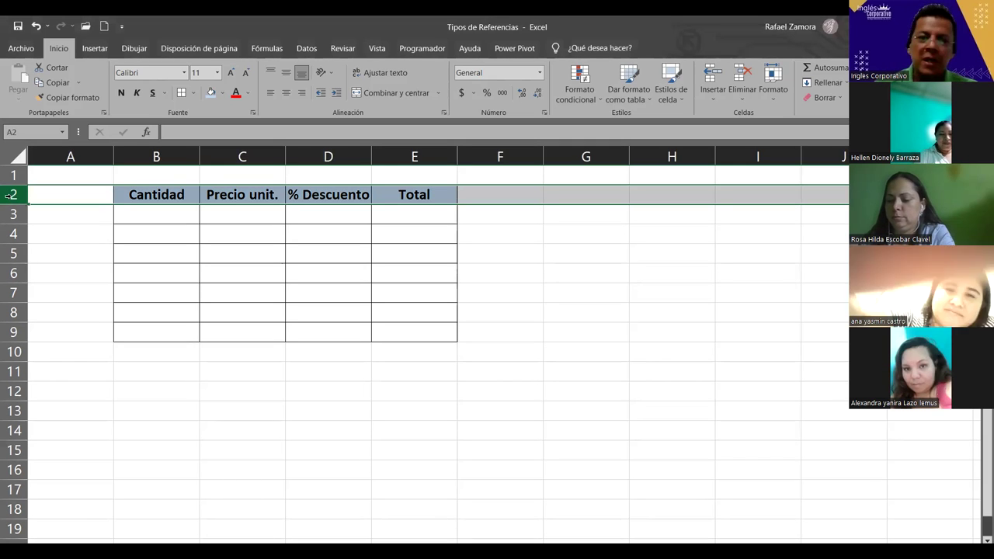
{"action": "key", "text": "ctrl+plus"}
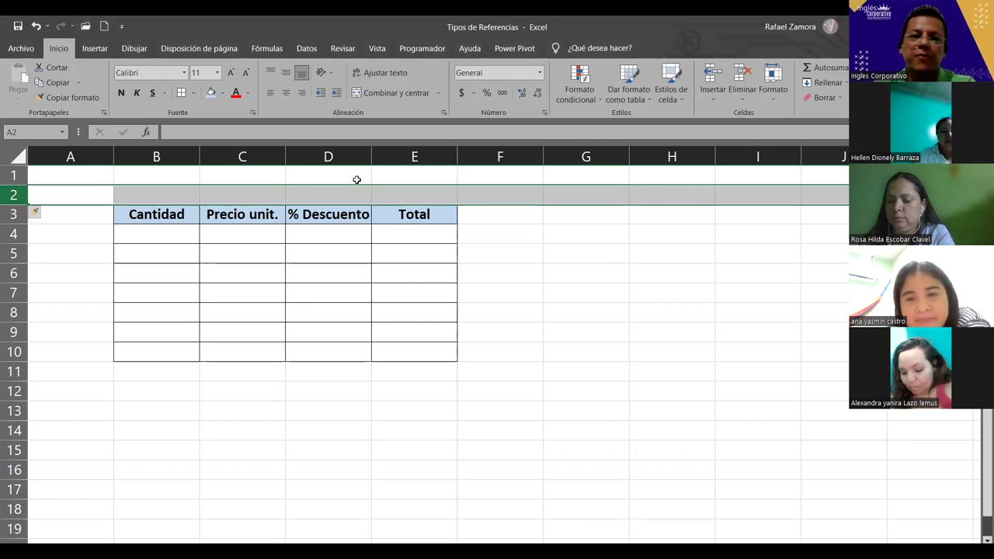
{"action": "left_click", "coordinate": [355, 180]}
{"action": "type", "text": "Descuento"}
{"action": "key", "text": "Tab"}
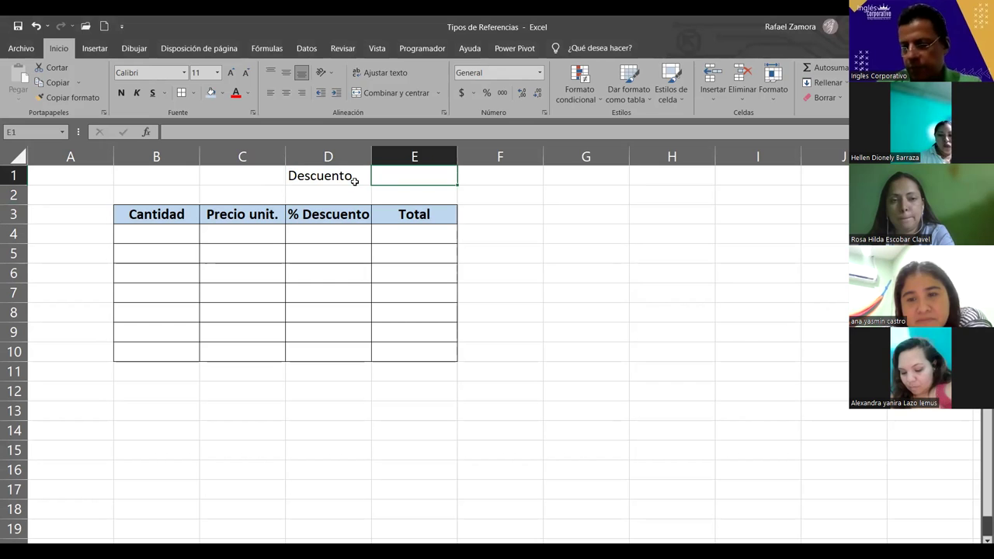
{"action": "type", "text": "5%"}
{"action": "key", "text": "Return"}
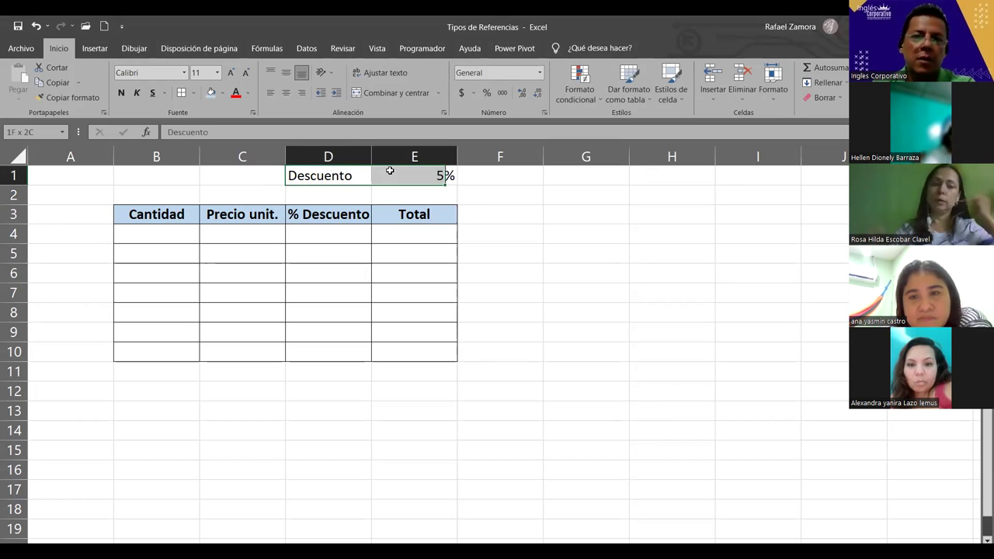
Make the Descuento label in D1 bold with orange fill and centre the 5% in E1.
{"action": "left_click_drag", "start_coordinate": [354, 177], "coordinate": [389, 173]}
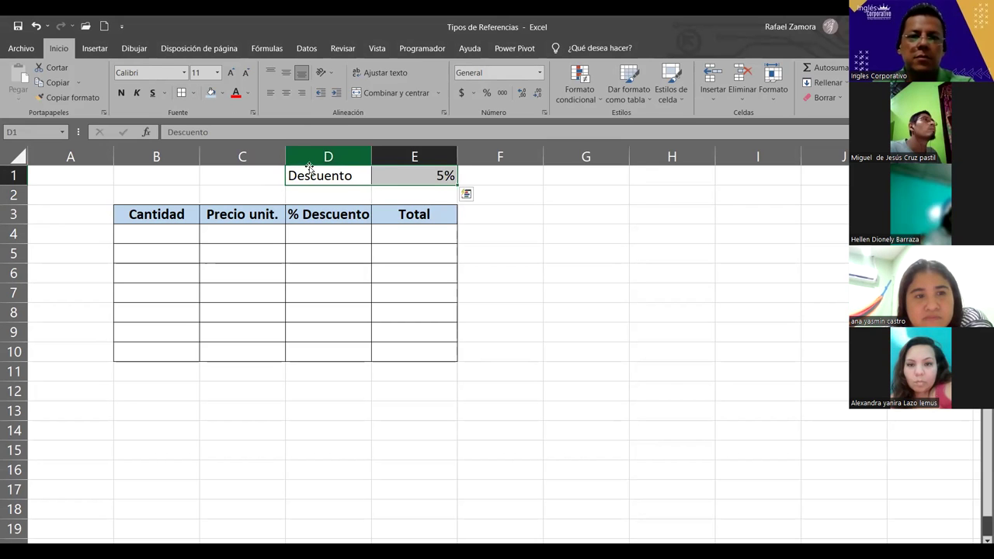
{"action": "left_click", "coordinate": [340, 177]}
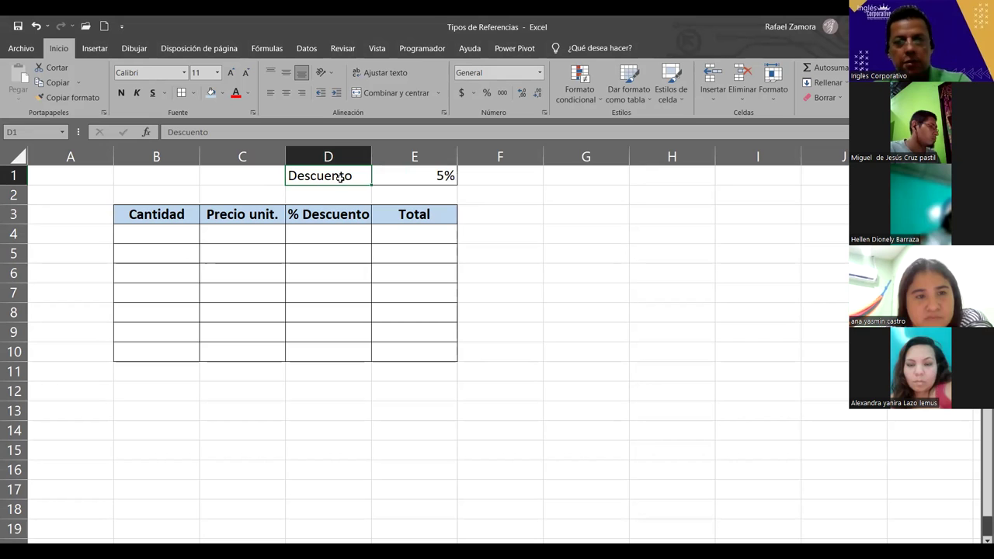
{"action": "key", "text": "ctrl+n"}
{"action": "left_click", "coordinate": [224, 93]}
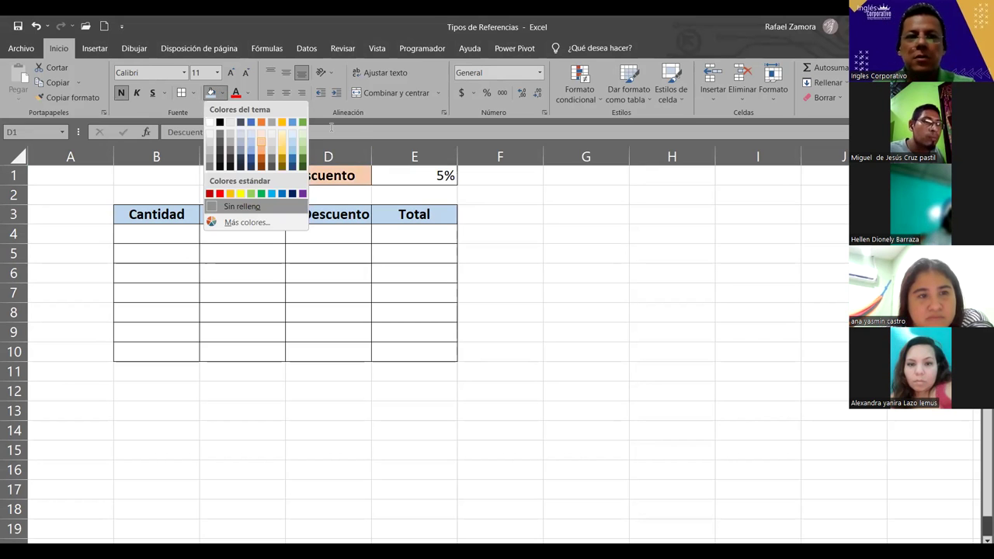
{"action": "left_click", "coordinate": [261, 140]}
{"action": "left_click", "coordinate": [414, 176]}
{"action": "left_click", "coordinate": [286, 93]}
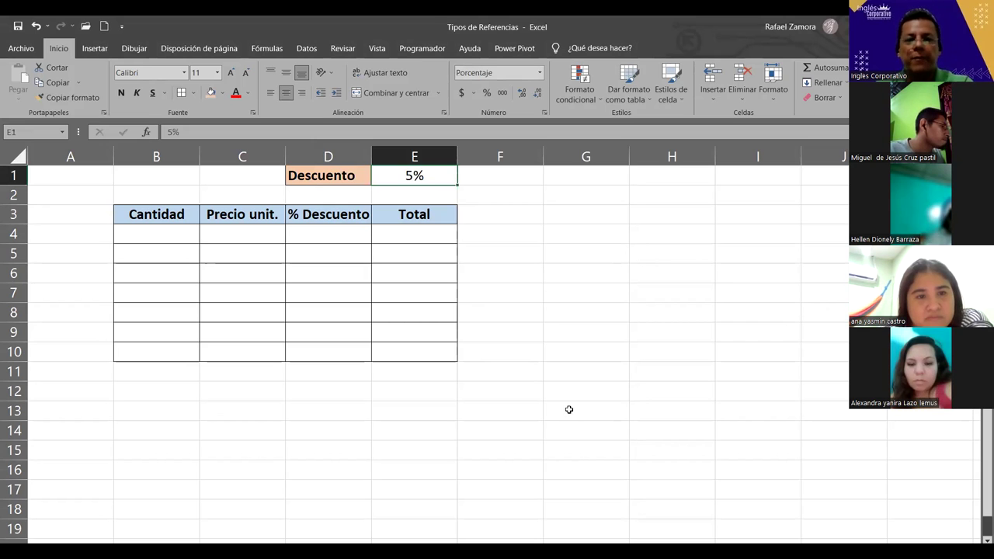
{"action": "left_click", "coordinate": [562, 403]}
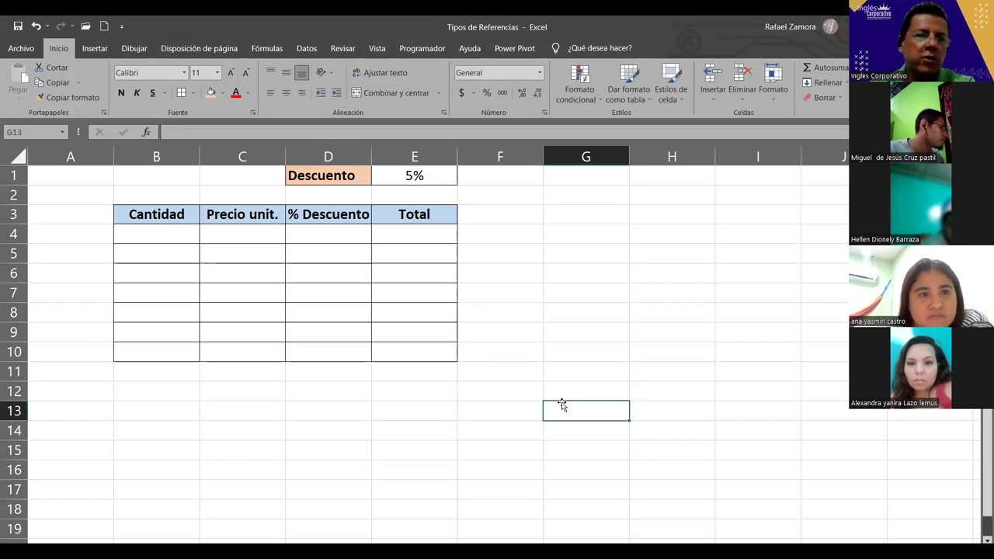
{"action": "left_click_drag", "start_coordinate": [171, 234], "coordinate": [163, 355]}
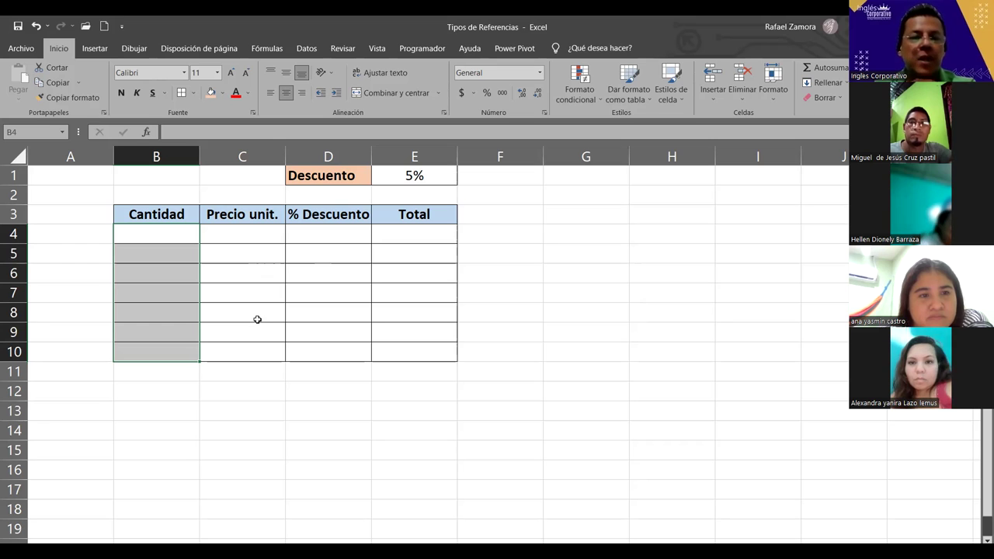
Enter the quantities 10, 20, 25, 15, 30, 40 and 35 in B4:B10.
{"action": "left_click", "coordinate": [154, 232]}
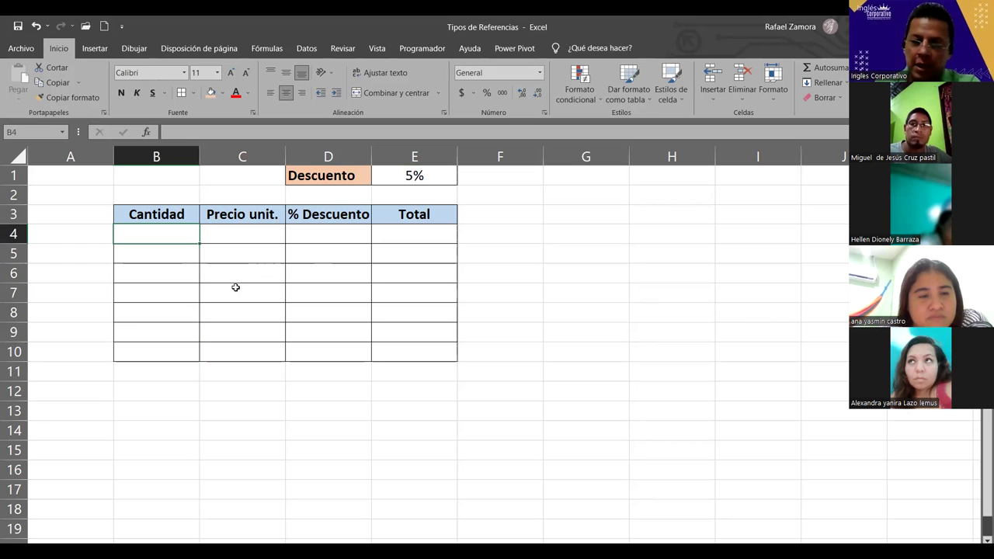
{"action": "type", "text": "10"}
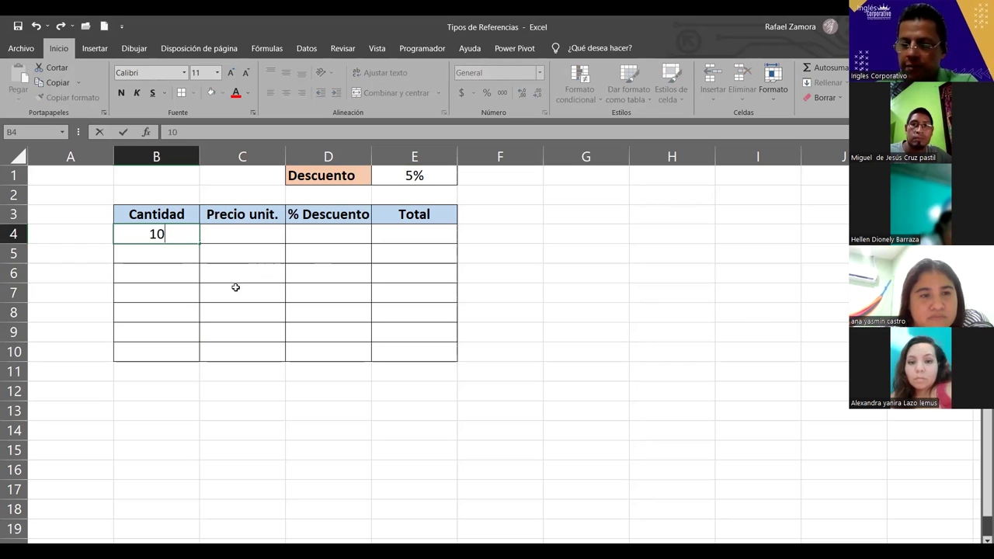
{"action": "key", "text": "Return"}
{"action": "type", "text": "20"}
{"action": "key", "text": "Return"}
{"action": "type", "text": "25"}
{"action": "key", "text": "Return"}
{"action": "type", "text": "1"}
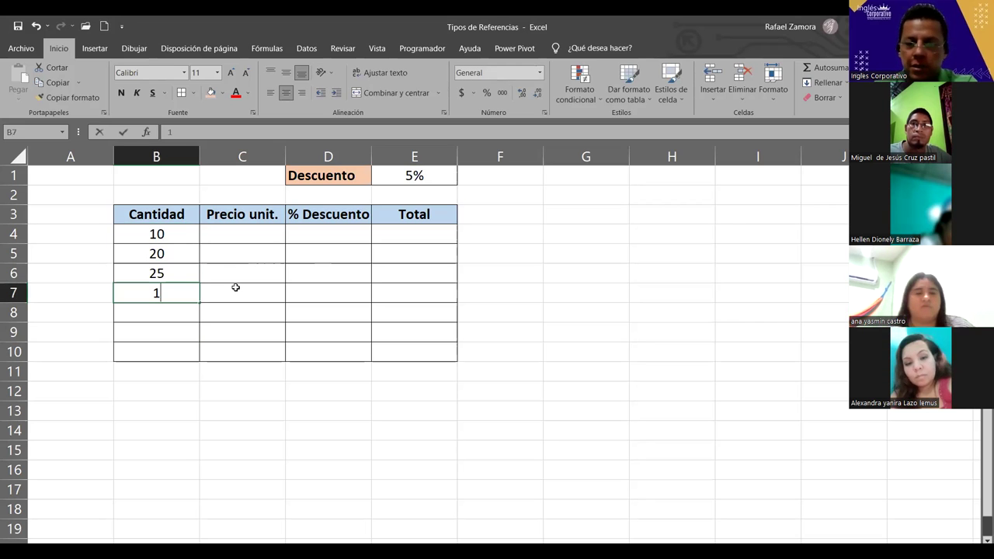
{"action": "type", "text": "5"}
{"action": "key", "text": "Return"}
{"action": "type", "text": "30"}
{"action": "key", "text": "Return"}
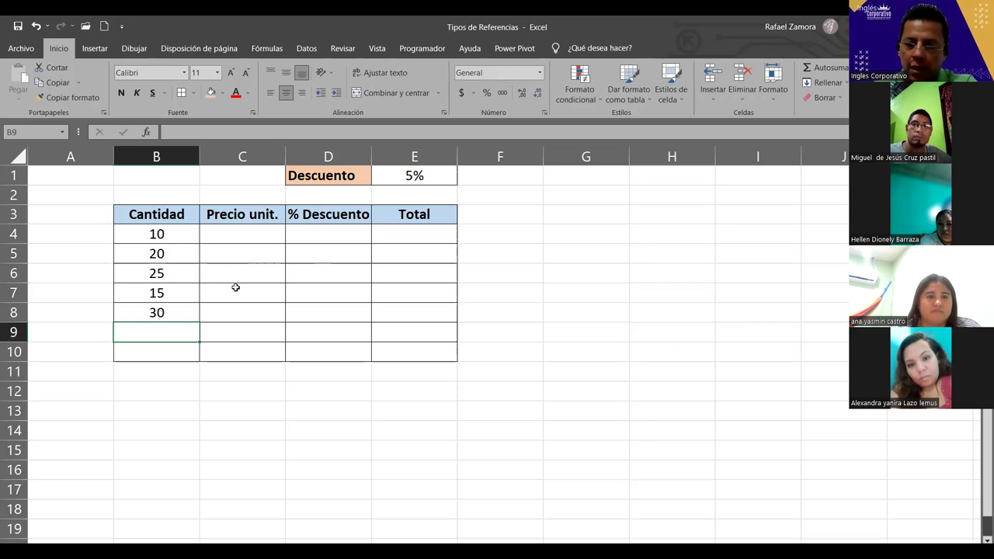
{"action": "type", "text": "40"}
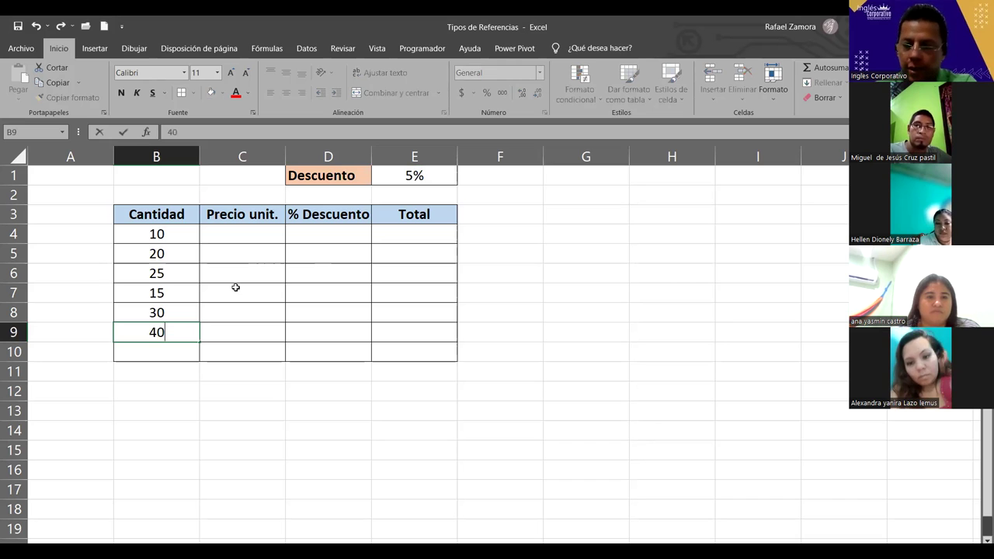
{"action": "key", "text": "Return"}
{"action": "type", "text": "35"}
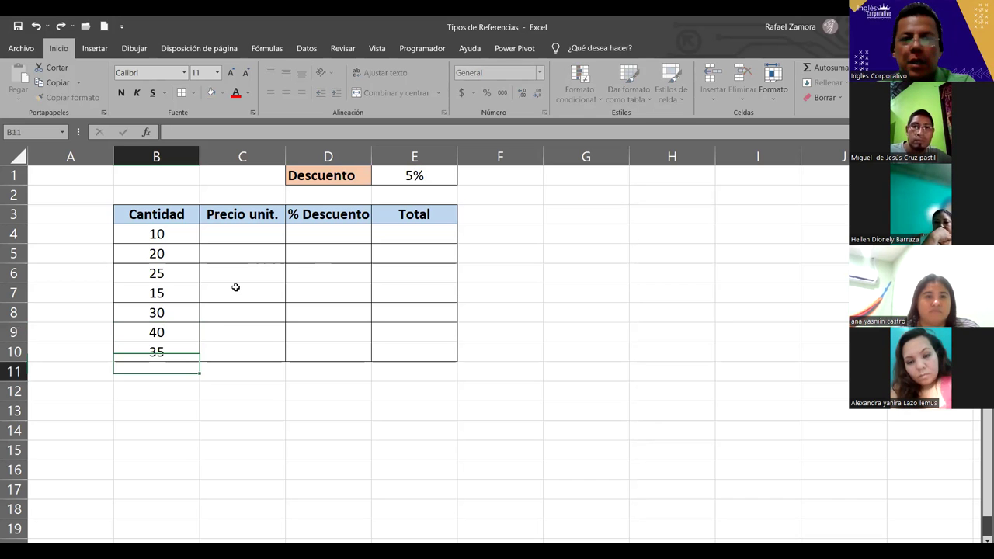
{"action": "key", "text": "Return"}
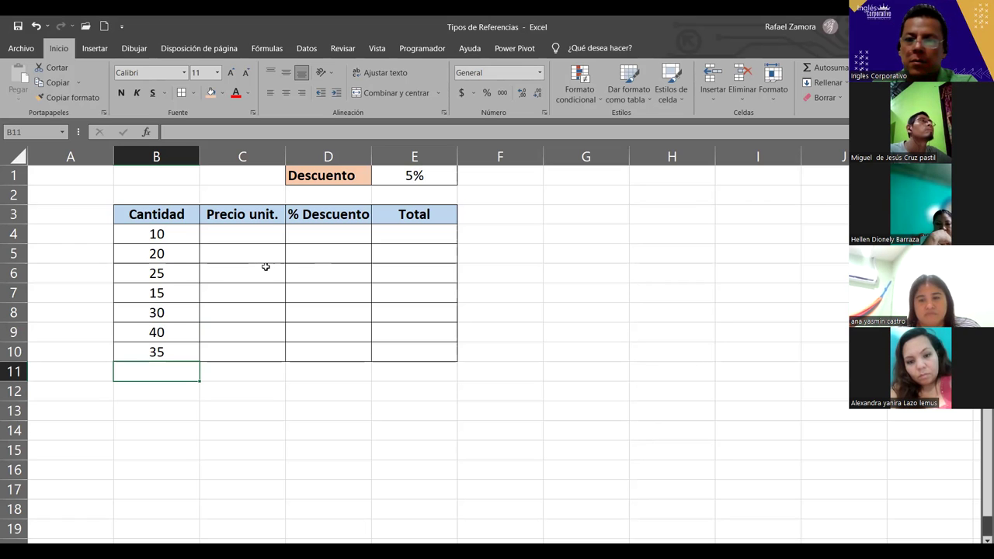
Apply the Contabilidad accounting number format to C4:E10.
{"action": "left_click", "coordinate": [275, 230]}
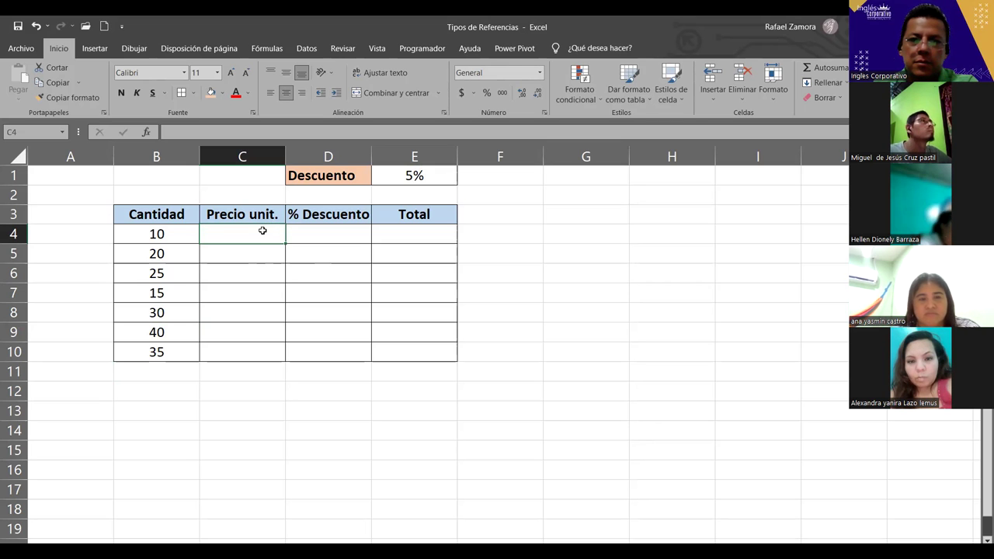
{"action": "left_click_drag", "start_coordinate": [263, 231], "coordinate": [405, 355]}
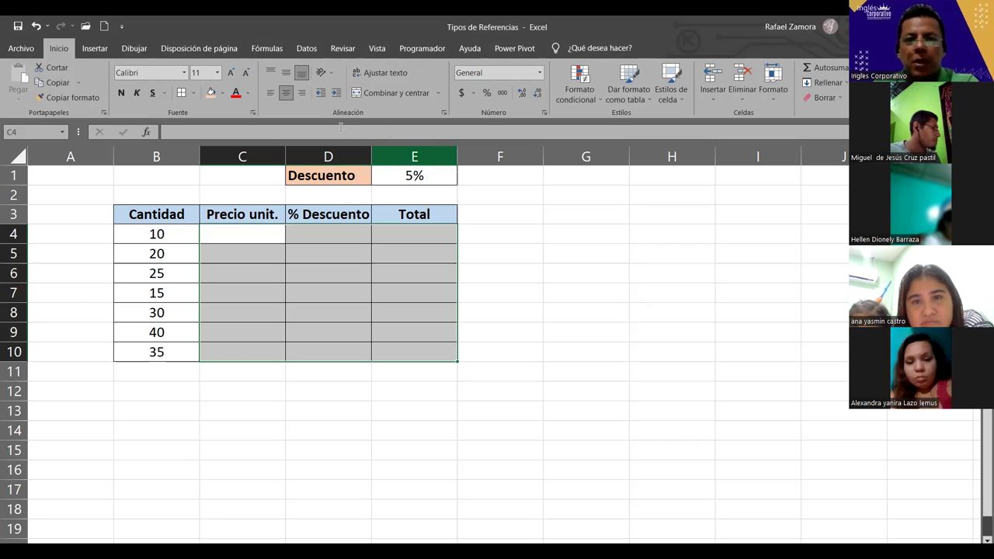
{"action": "left_click", "coordinate": [461, 91]}
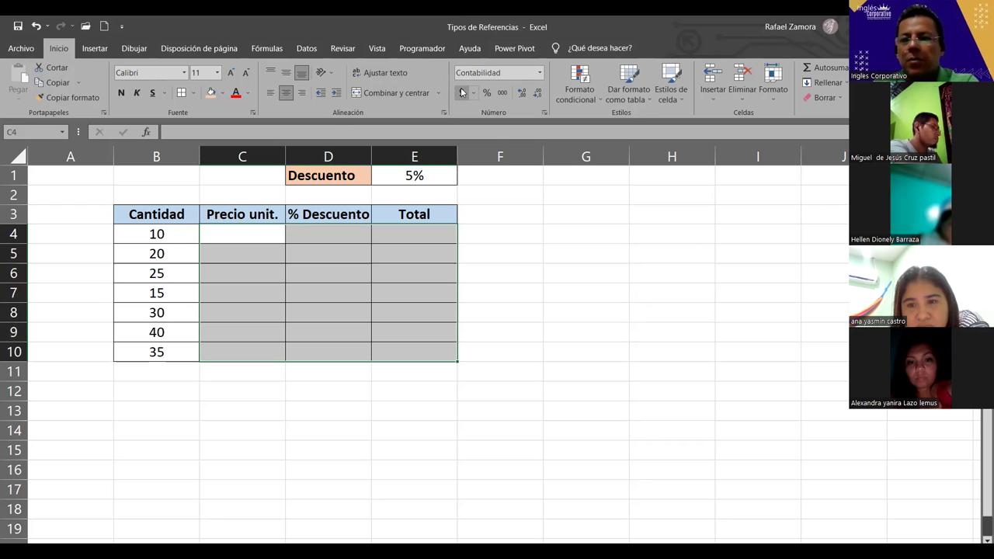
Enter the unit prices 150, 200, 125, 300, 140, 110 and 80 in C4:C10.
{"action": "left_click", "coordinate": [266, 240]}
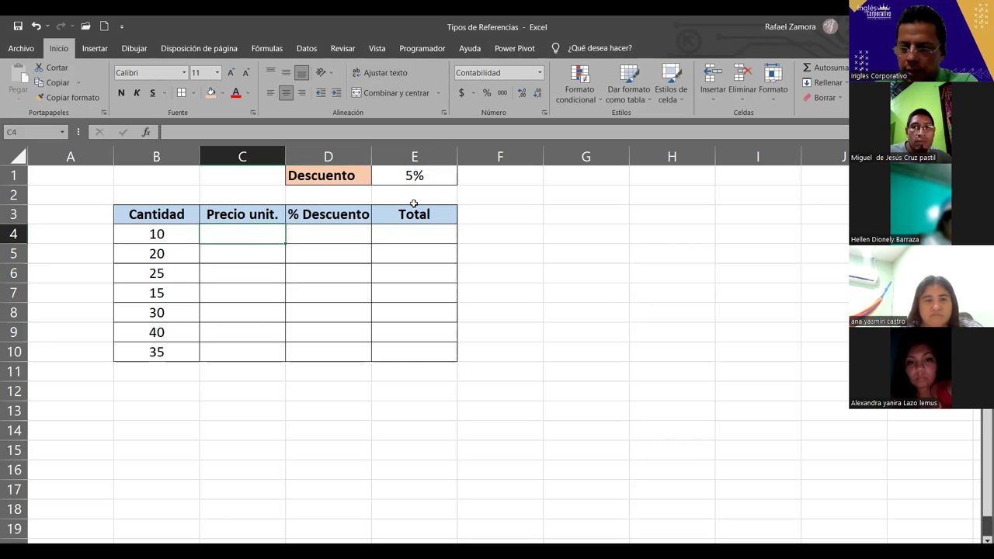
{"action": "type", "text": "150"}
{"action": "key", "text": "Return"}
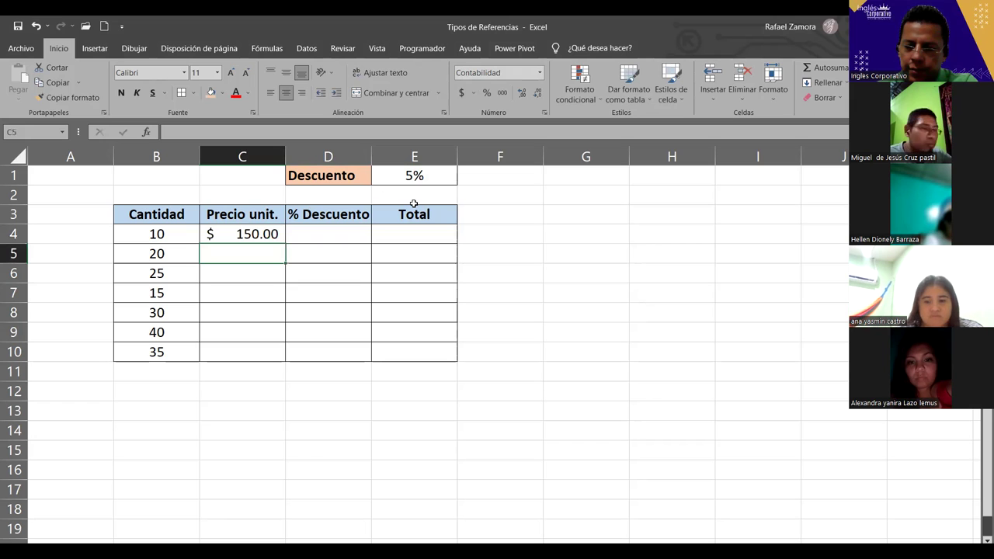
{"action": "type", "text": "200"}
{"action": "key", "text": "Return"}
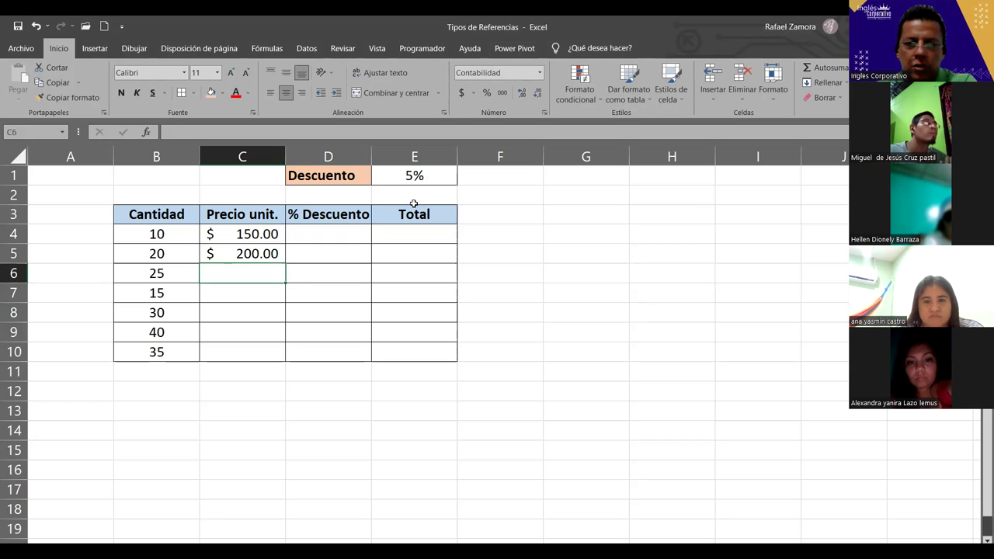
{"action": "type", "text": "125"}
{"action": "key", "text": "Return"}
{"action": "type", "text": "300"}
{"action": "key", "text": "Return"}
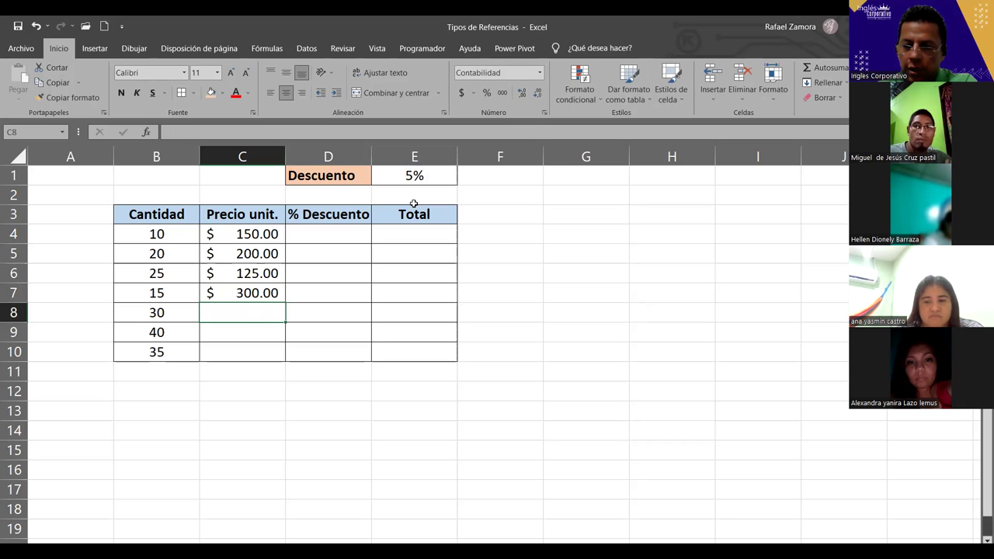
{"action": "type", "text": "140"}
{"action": "key", "text": "Return"}
{"action": "type", "text": "110"}
{"action": "key", "text": "Return"}
{"action": "type", "text": "8"}
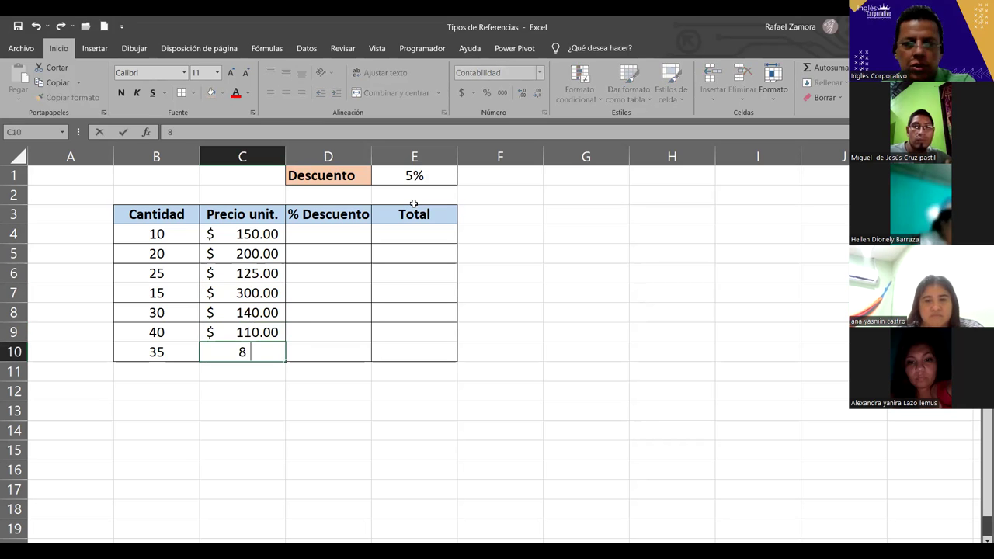
{"action": "type", "text": "0"}
{"action": "key", "text": "Return"}
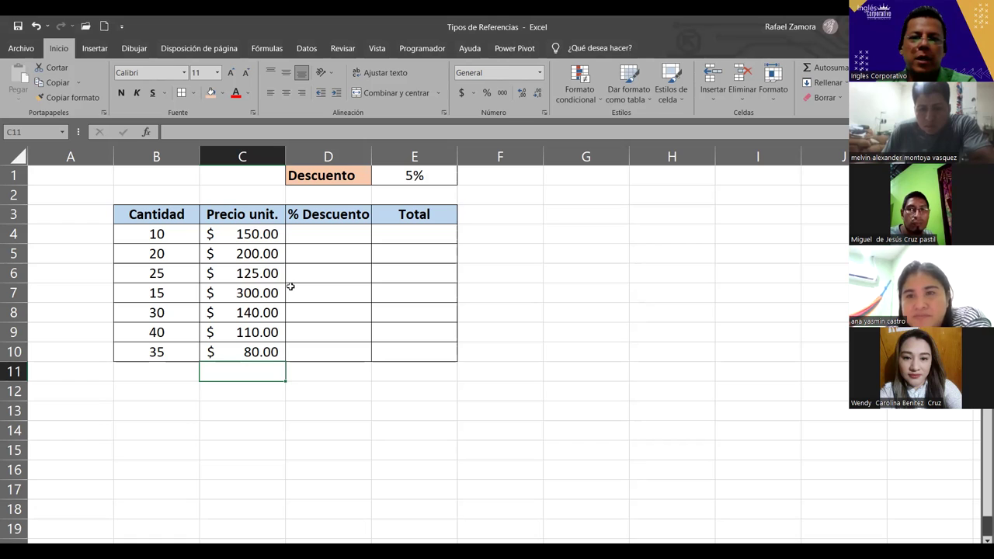
{"action": "left_click", "coordinate": [329, 234]}
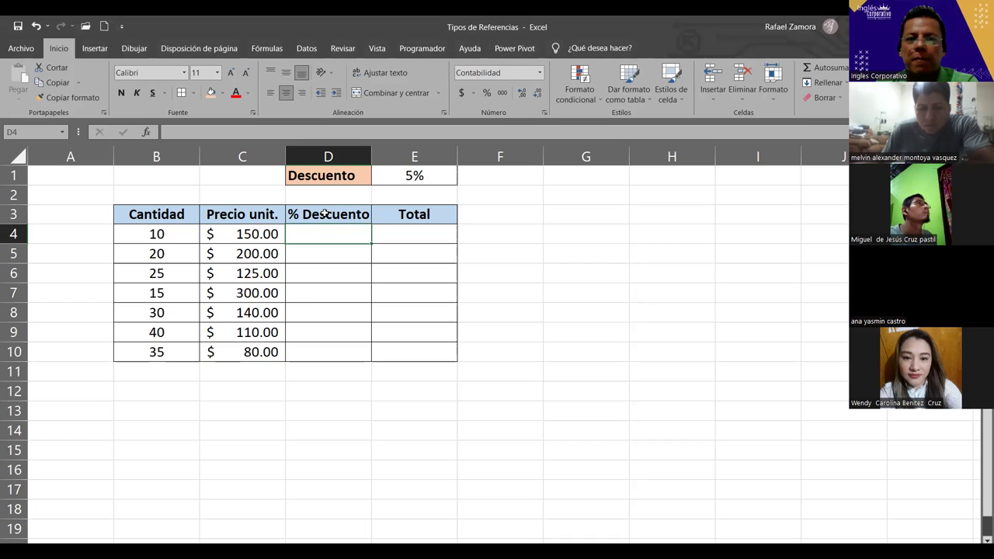
Rename the D3 header from % Descuento to 'Valor Desc.'.
{"action": "left_click", "coordinate": [325, 214]}
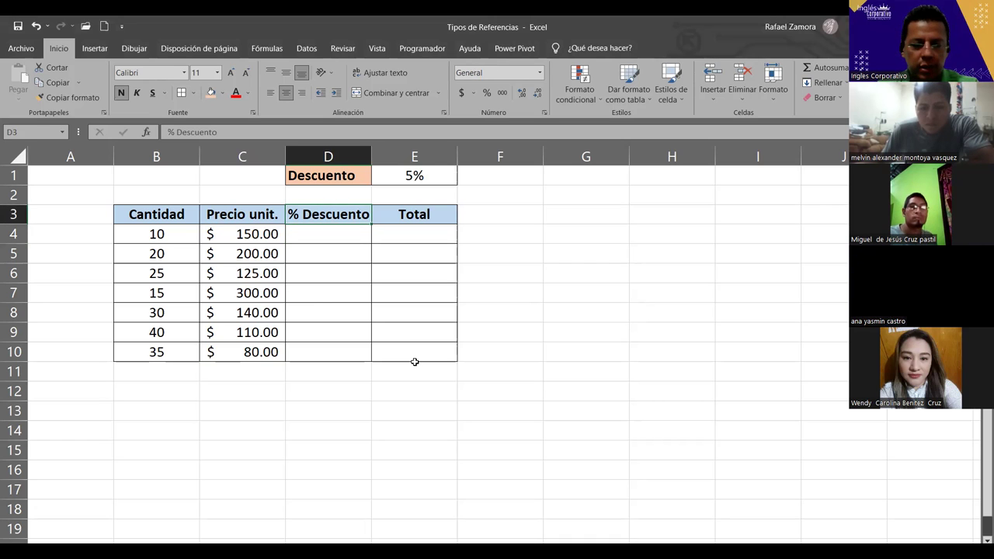
{"action": "type", "text": "VAlor Desc."}
{"action": "key", "text": "Return"}
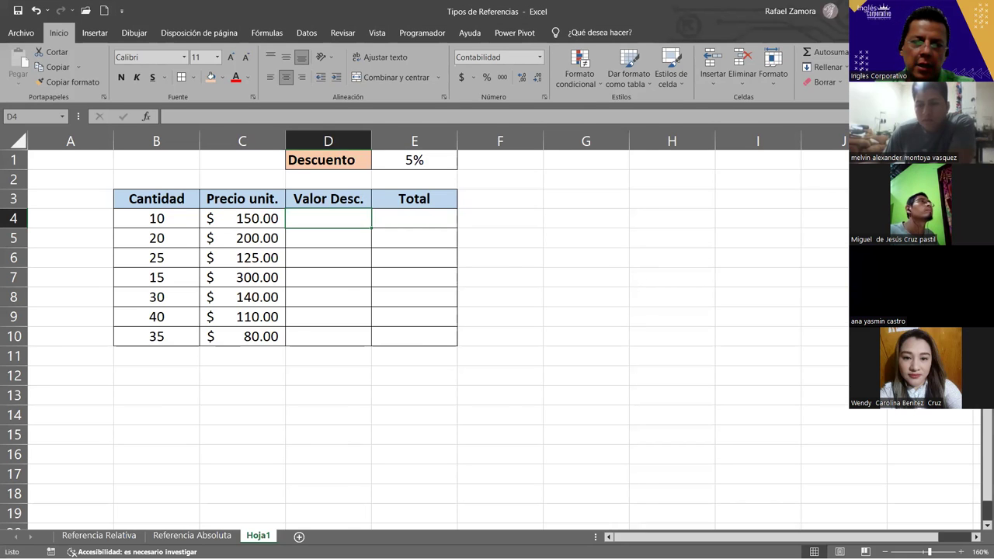
On the Referencia Relativa sheet, start a formula with = in the first TOTAL cell, C2.
{"action": "left_click", "coordinate": [99, 535]}
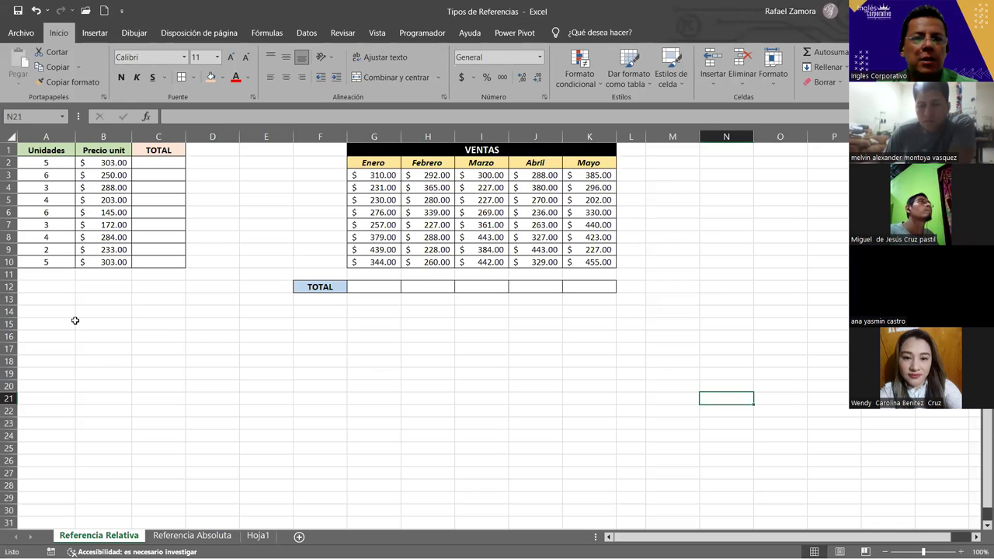
{"action": "scroll", "coordinate": [117, 355], "scroll_direction": "up", "scroll_amount": 3, "text": "ctrl"}
{"action": "scroll", "coordinate": [117, 355], "scroll_direction": "up", "scroll_amount": 2, "text": "ctrl"}
{"action": "scroll", "coordinate": [78, 370], "scroll_direction": "left", "scroll_amount": 4}
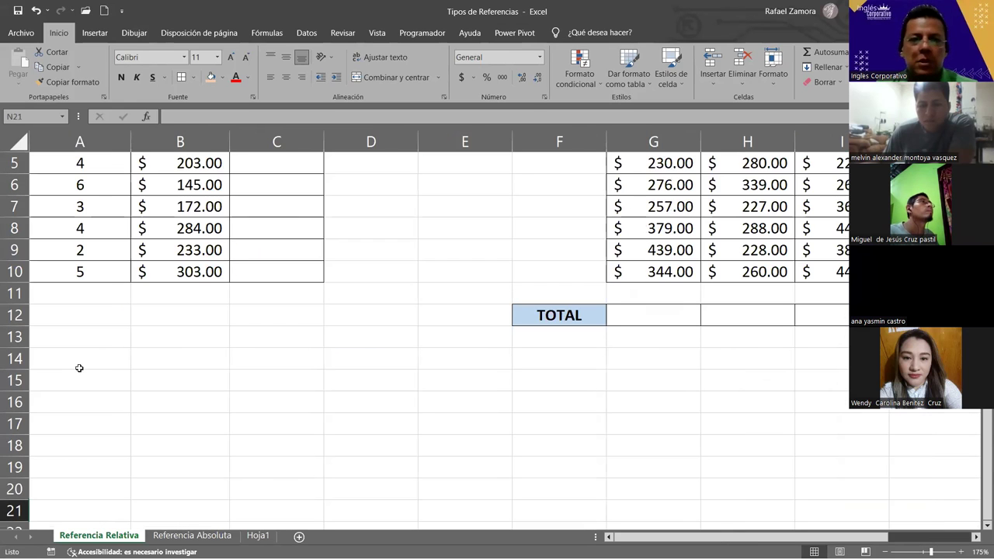
{"action": "scroll", "coordinate": [128, 334], "scroll_direction": "up", "scroll_amount": 2}
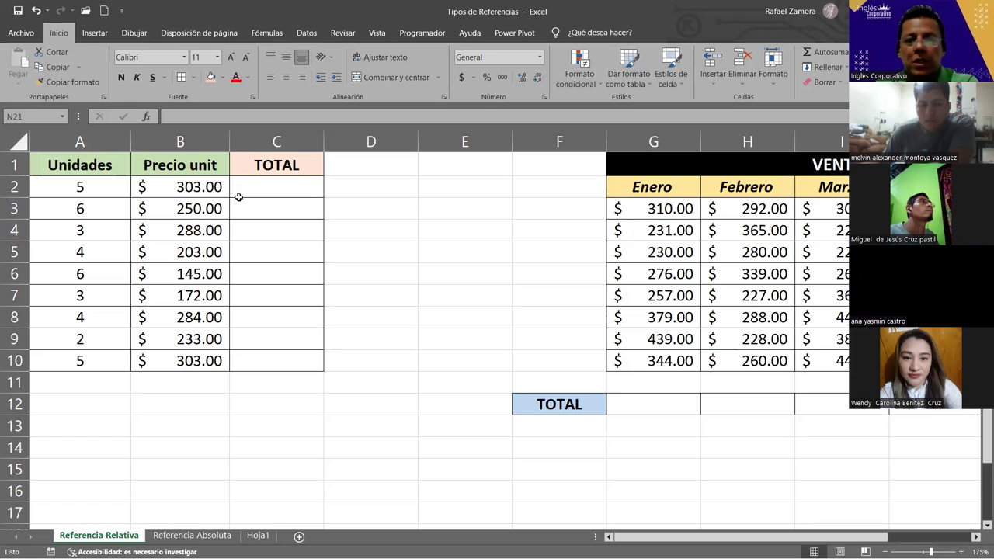
{"action": "left_click", "coordinate": [292, 183]}
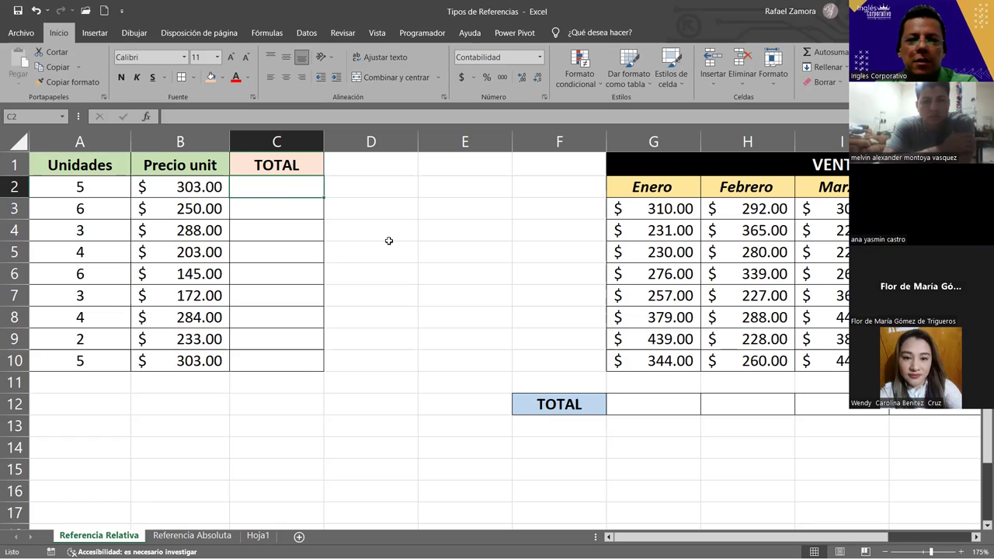
{"action": "type", "text": "="}
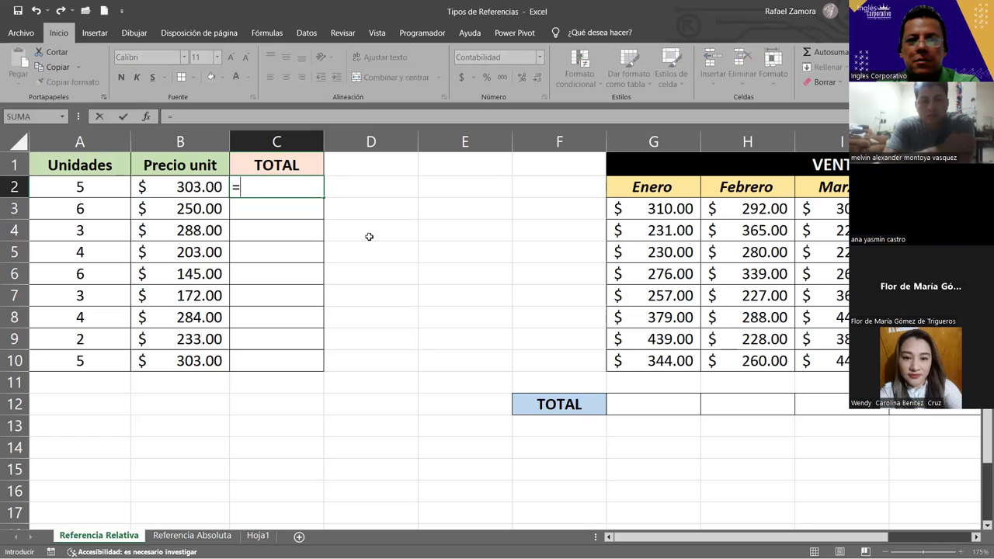
Enter =A2*B2 in C2 to multiply Unidades by Precio unit.
{"action": "left_click", "coordinate": [92, 188]}
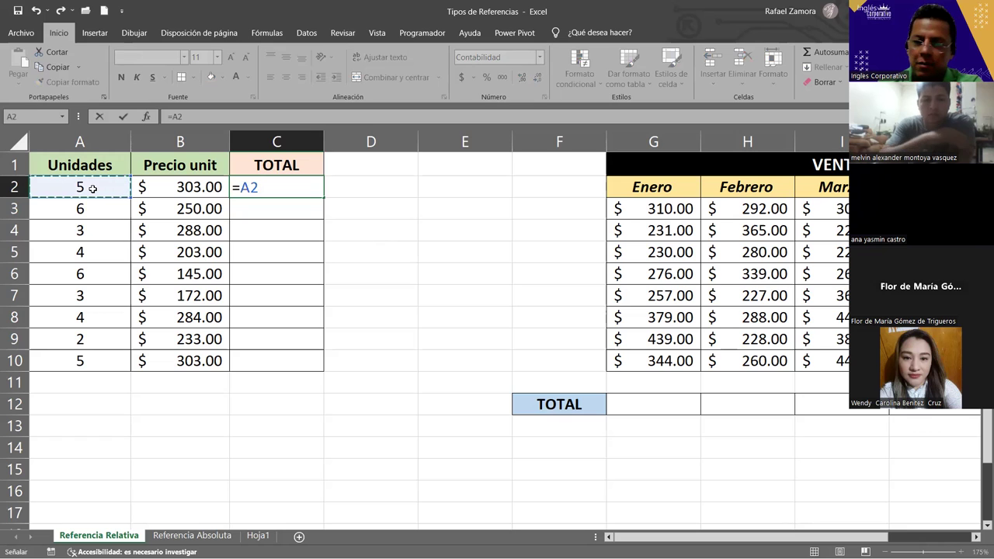
{"action": "type", "text": "*"}
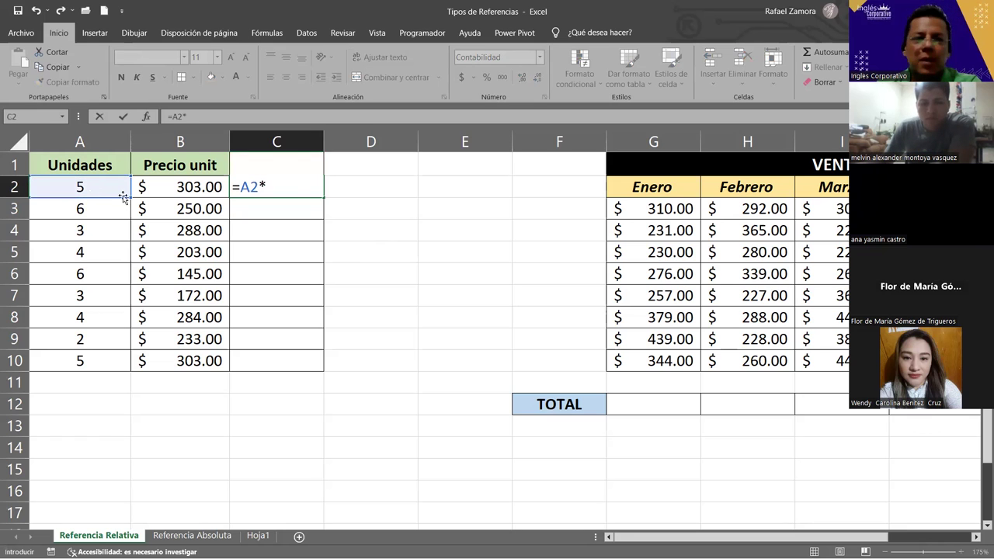
{"action": "left_click", "coordinate": [206, 188]}
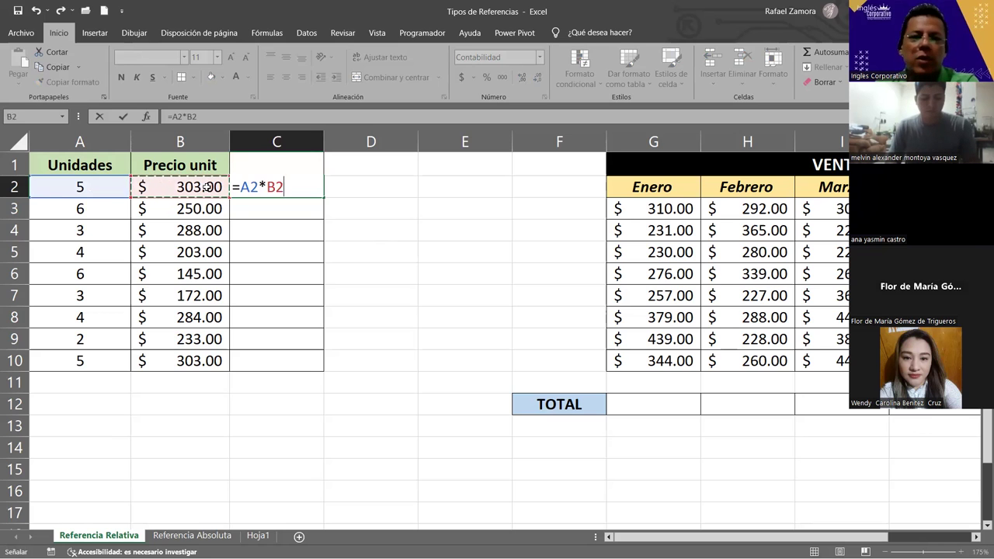
{"action": "key", "text": "Return"}
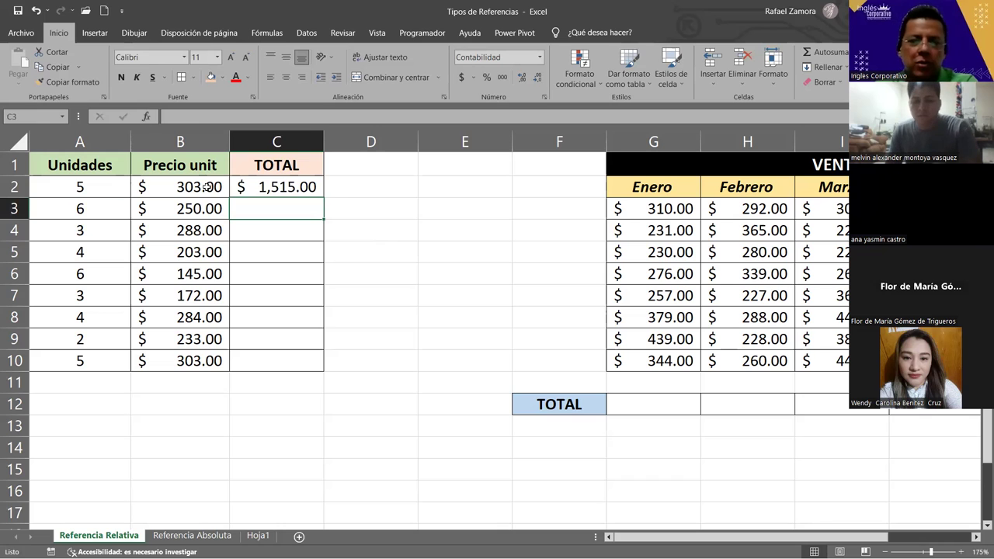
Fill C2's =A2*B2 formula down the TOTAL column through C10, redoing the fill after an undo.
{"action": "left_click", "coordinate": [278, 182]}
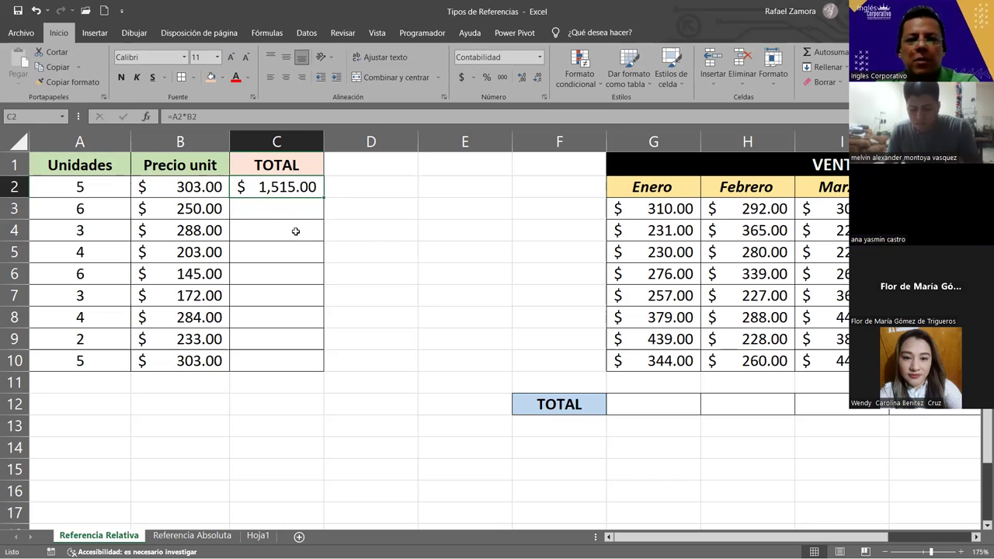
{"action": "key", "text": "Return"}
{"action": "left_click", "coordinate": [301, 340]}
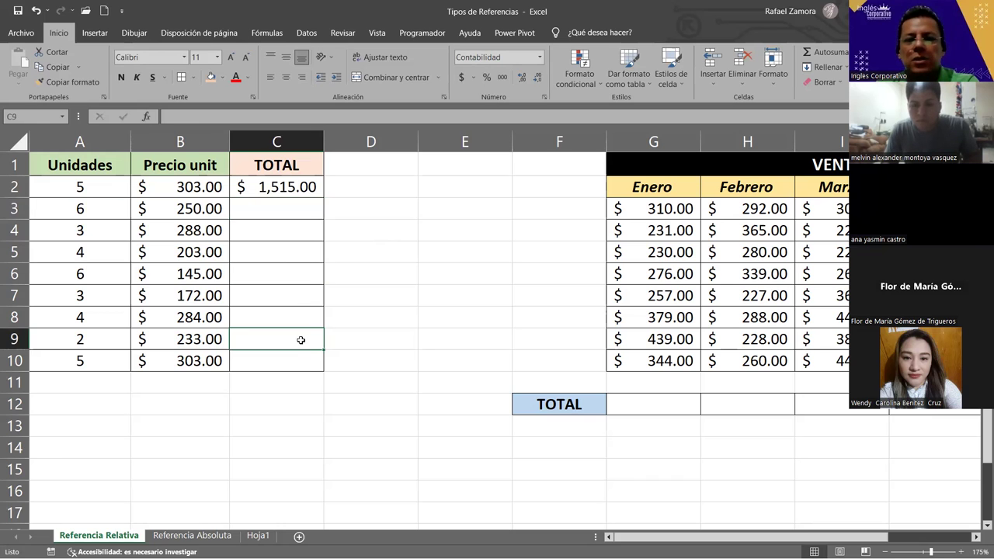
{"action": "left_click", "coordinate": [302, 355]}
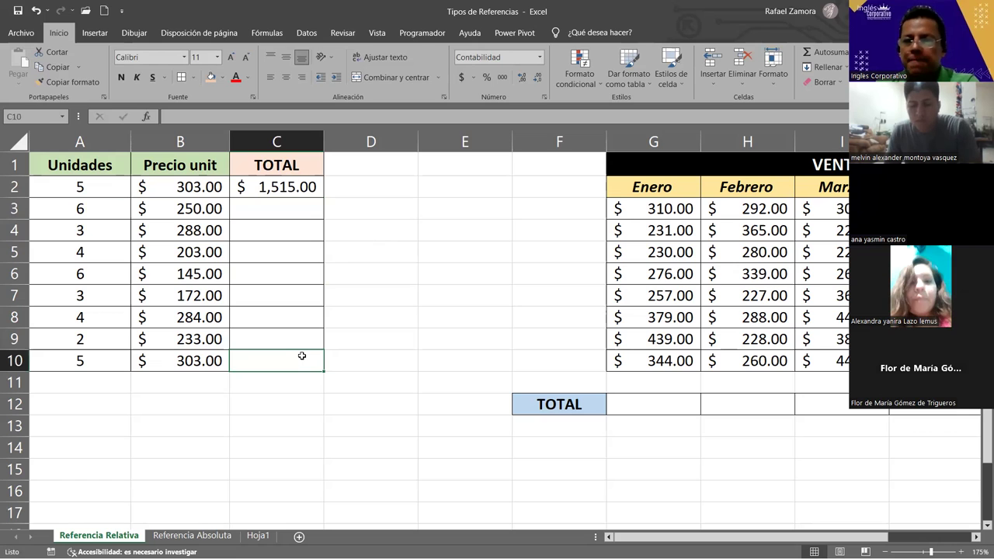
{"action": "left_click", "coordinate": [315, 192]}
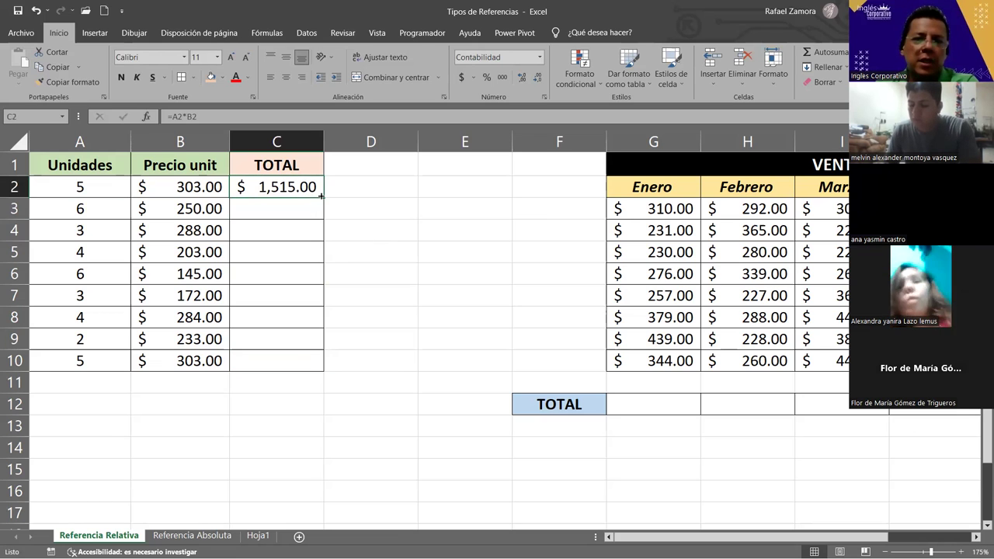
{"action": "left_click_drag", "start_coordinate": [323, 198], "coordinate": [315, 376]}
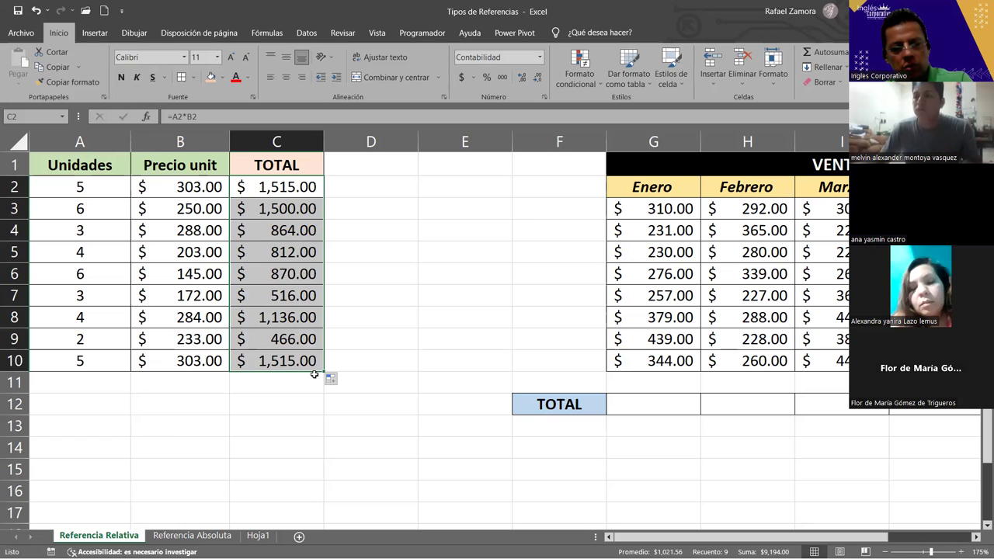
{"action": "key", "text": "ctrl+z"}
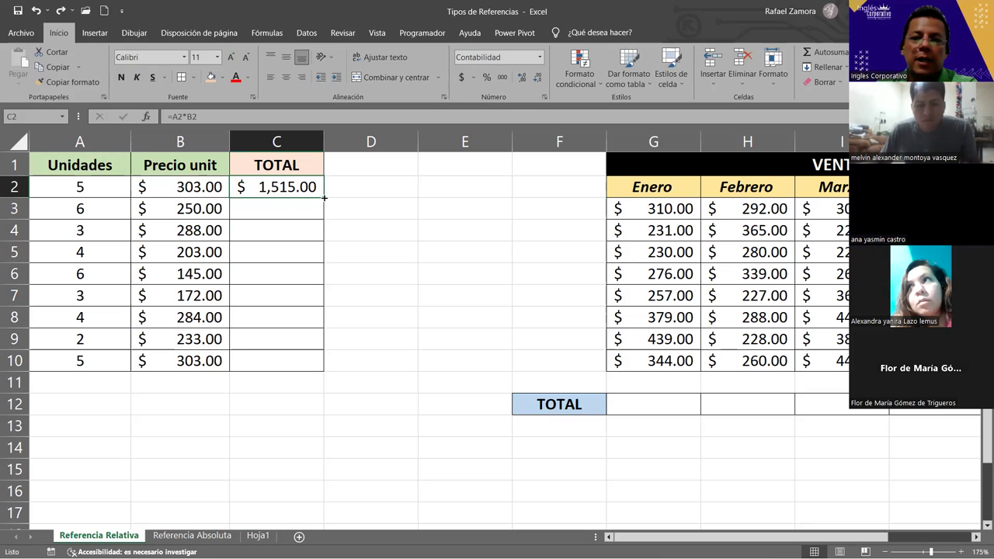
{"action": "left_click_drag", "start_coordinate": [324, 198], "coordinate": [324, 379]}
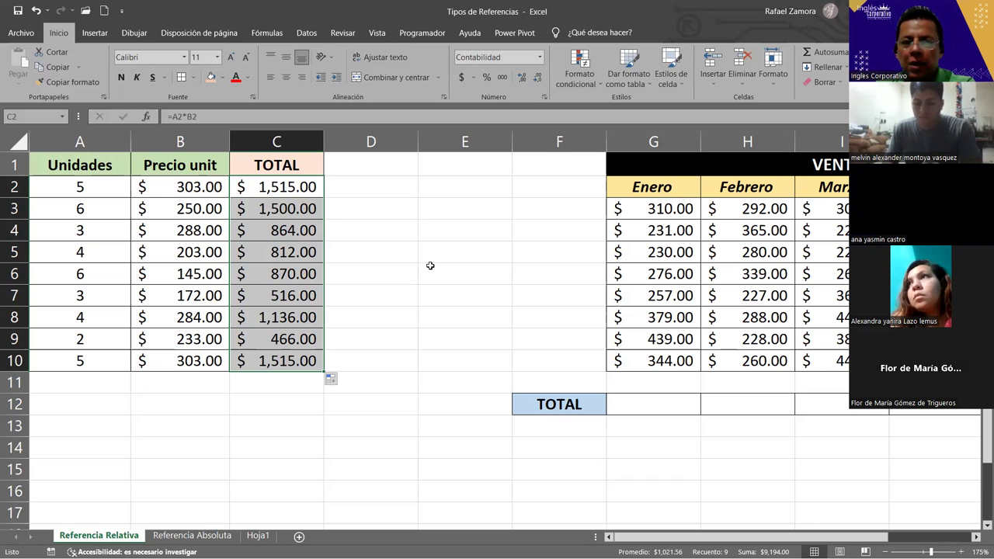
Inspect the C2, C3 and C4 formulas for relative row references, then return to Hoja1.
{"action": "left_click", "coordinate": [301, 187]}
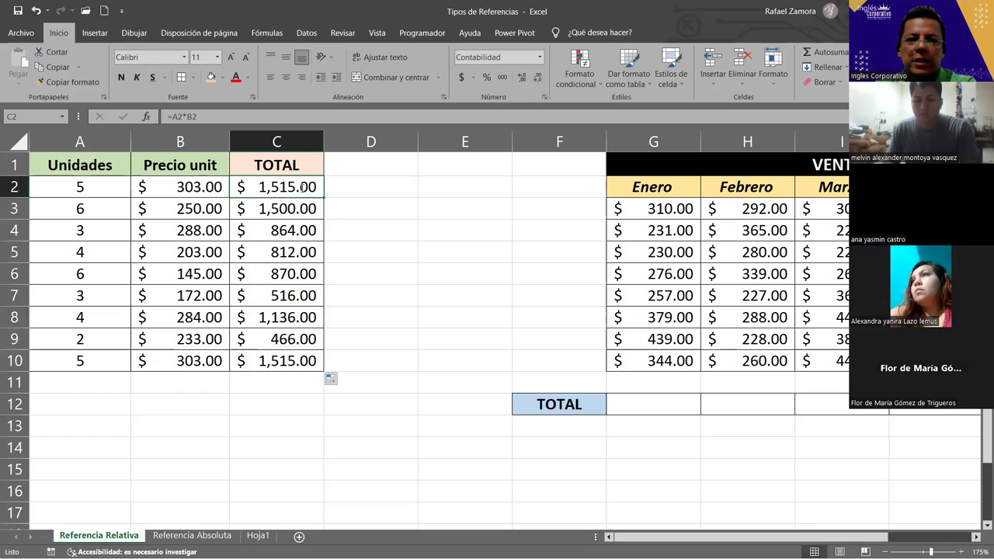
{"action": "double_click", "coordinate": [302, 187]}
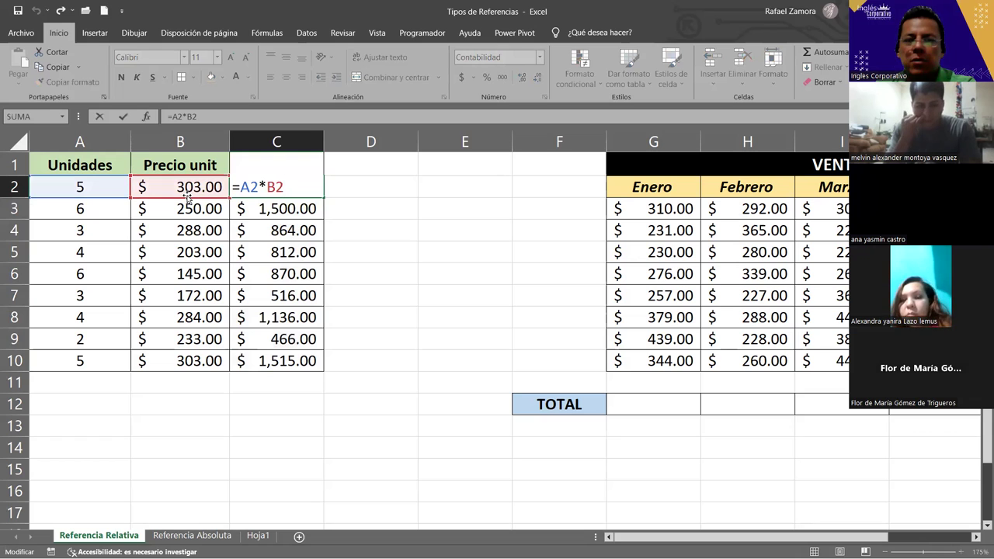
{"action": "key", "text": "Escape"}
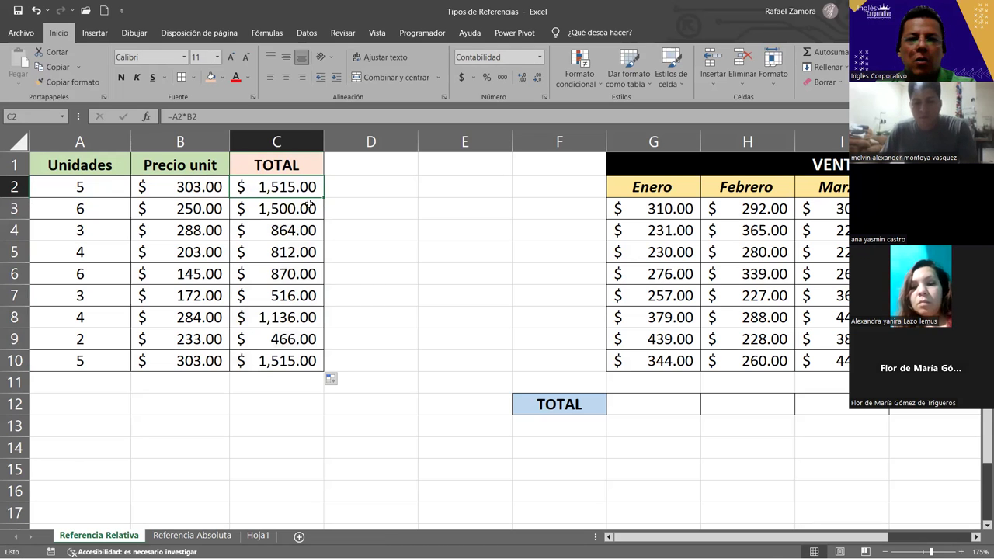
{"action": "double_click", "coordinate": [289, 210]}
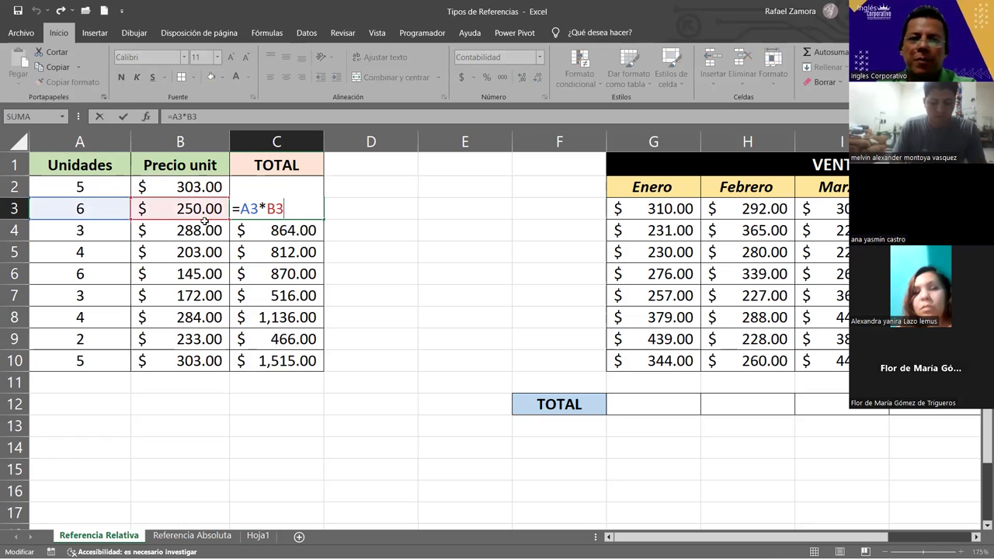
{"action": "key", "text": "Return"}
{"action": "double_click", "coordinate": [296, 229]}
{"action": "key", "text": "Return"}
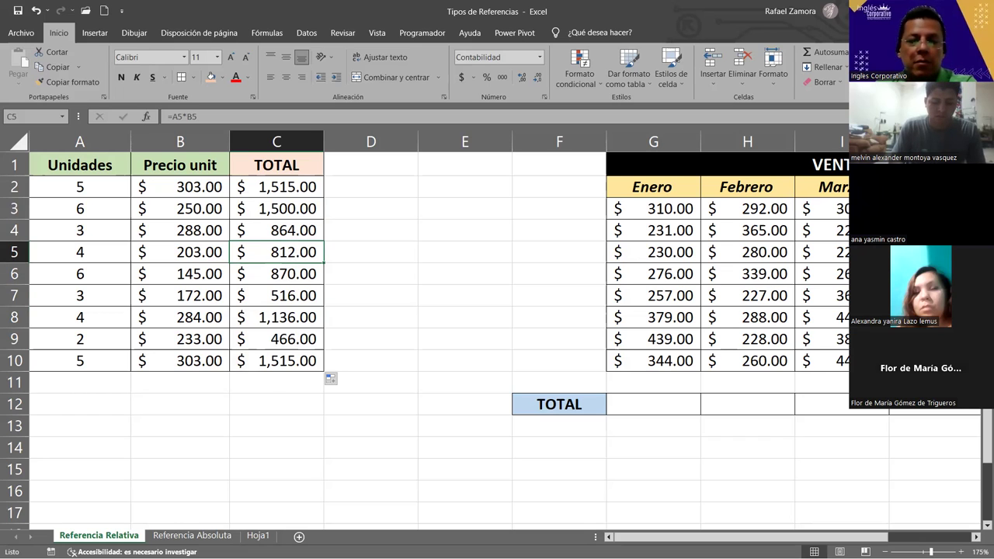
{"action": "left_click", "coordinate": [260, 536]}
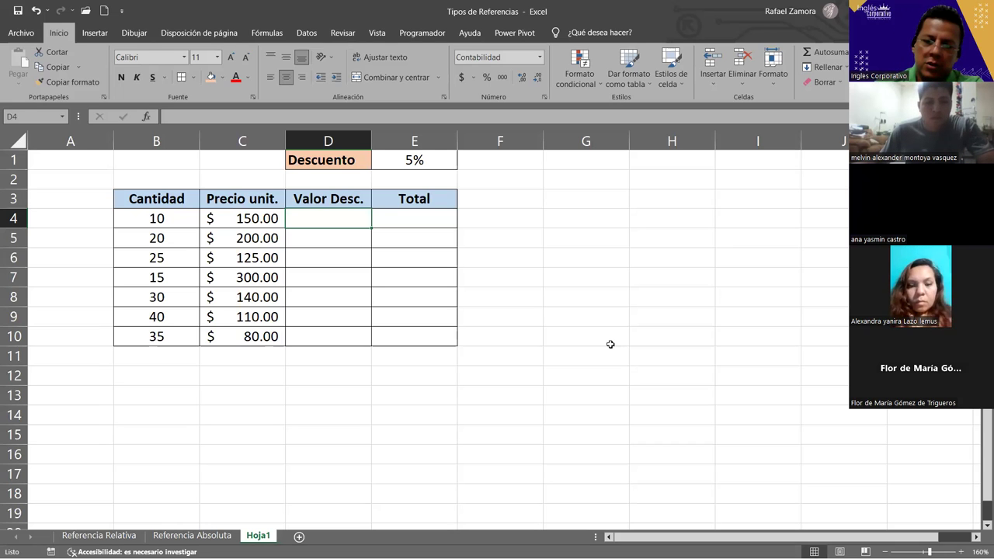
Begin a formula in D4 under Valor Desc. with an equals sign.
{"action": "type", "text": "="}
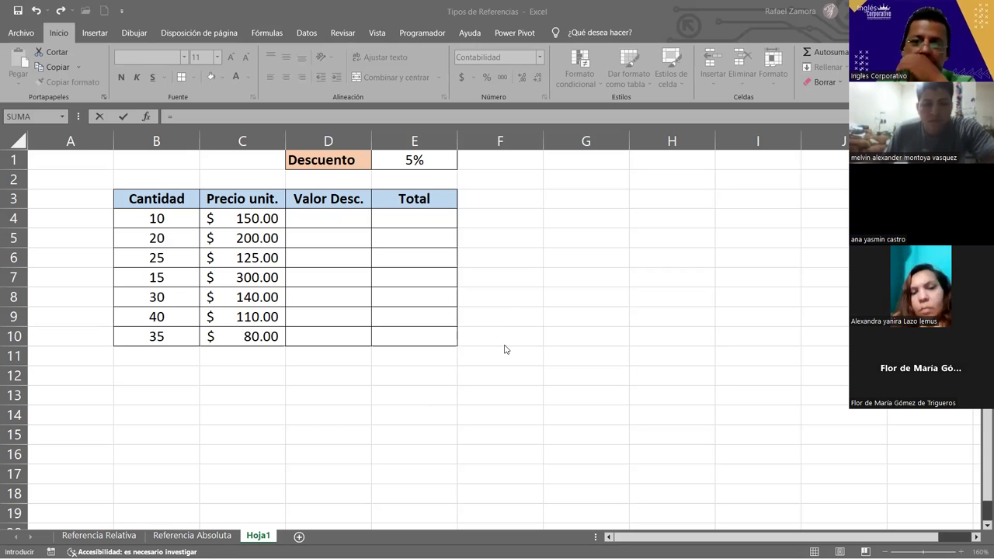
Cancel the D4 formula and enter 'Sub total' in D22 with 200 in E22.
{"action": "scroll", "coordinate": [401, 277], "scroll_direction": "down", "scroll_amount": 9}
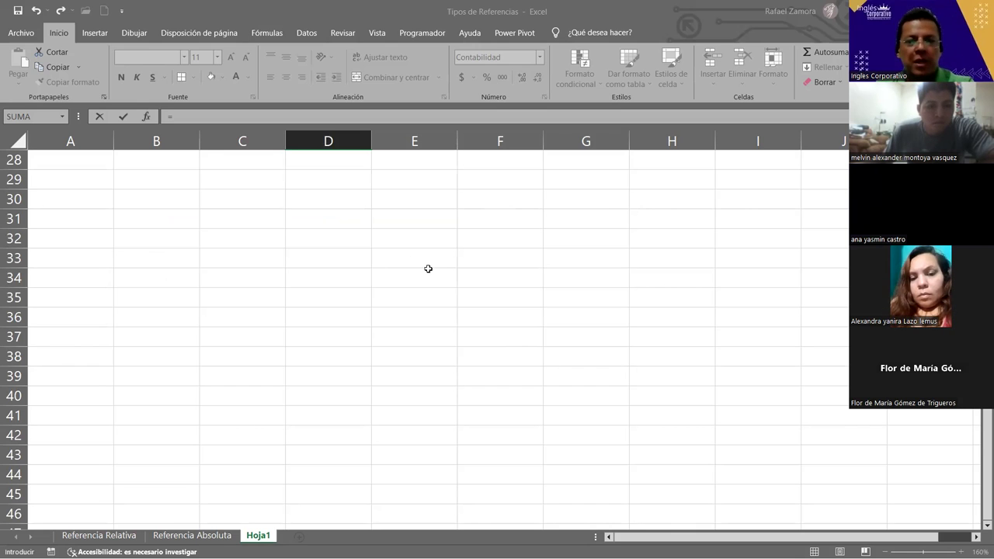
{"action": "key", "text": "Escape"}
{"action": "scroll", "coordinate": [417, 302], "scroll_direction": "up", "scroll_amount": 8}
{"action": "scroll", "coordinate": [411, 308], "scroll_direction": "down", "scroll_amount": 4}
{"action": "left_click_drag", "start_coordinate": [411, 277], "coordinate": [412, 356]}
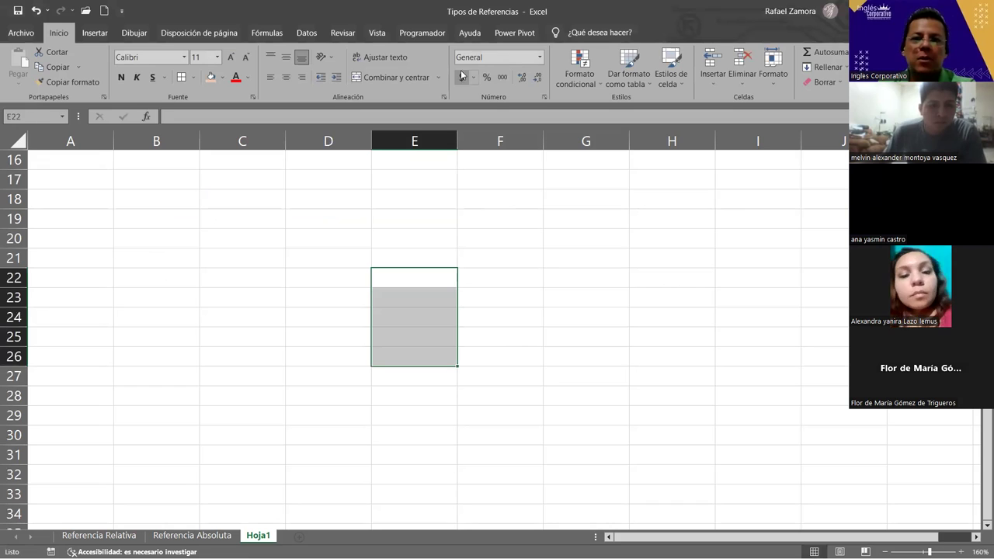
{"action": "left_click", "coordinate": [346, 281]}
{"action": "type", "text": "Sub"}
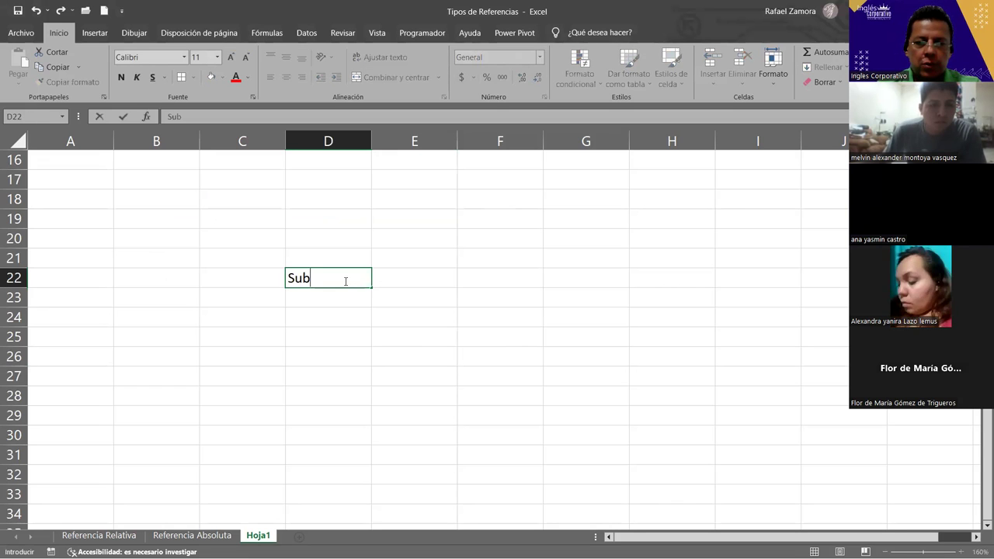
{"action": "type", "text": " toal"}
{"action": "key", "text": "BackSpace"}
{"action": "key", "text": "BackSpace"}
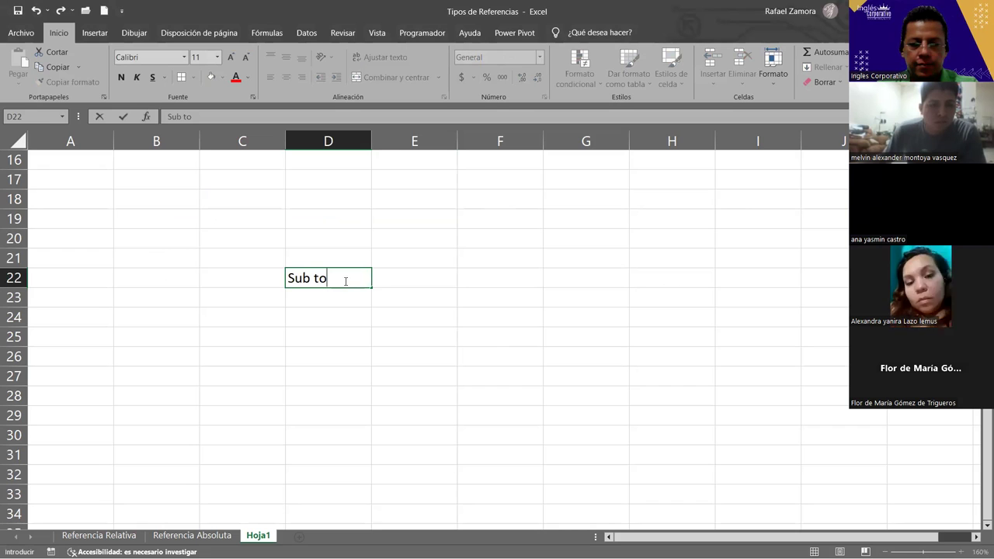
{"action": "type", "text": "tal"}
{"action": "key", "text": "Tab"}
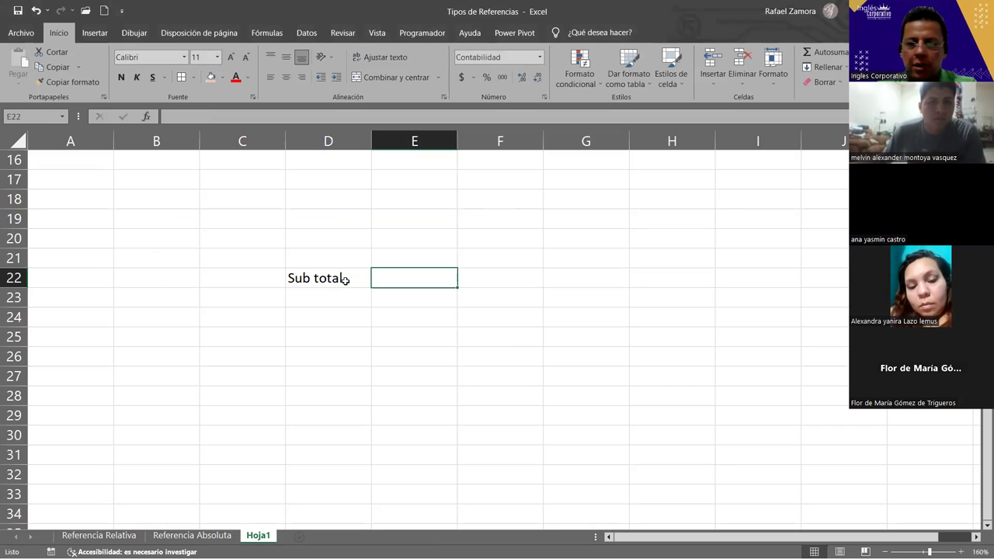
{"action": "type", "text": "200"}
{"action": "key", "text": "Return"}
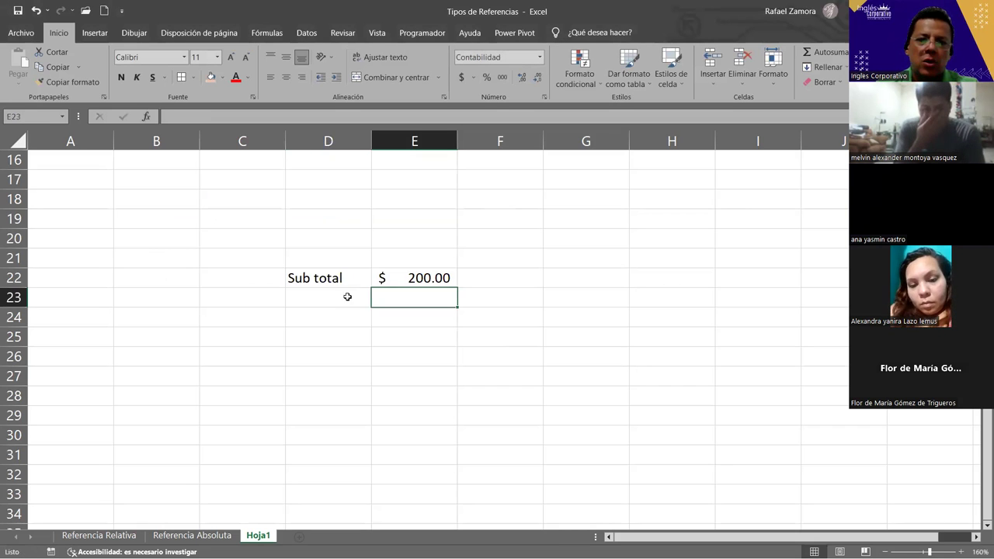
Add the Descuento label with a 5% rate in row 23 and a TOTAL label in D24.
{"action": "left_click", "coordinate": [348, 297]}
{"action": "type", "text": "D"}
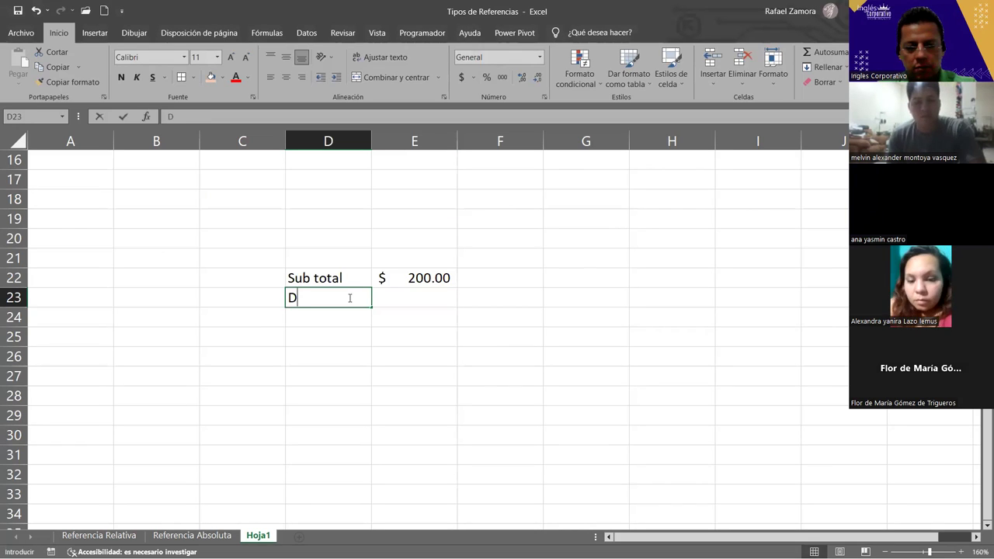
{"action": "type", "text": "escuento"}
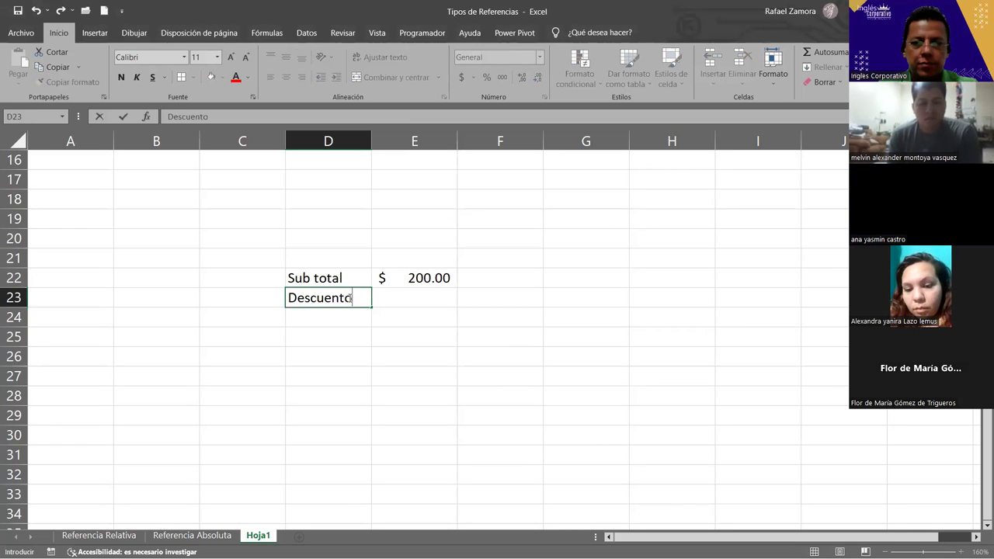
{"action": "key", "text": "Tab"}
{"action": "left_click", "coordinate": [350, 298]}
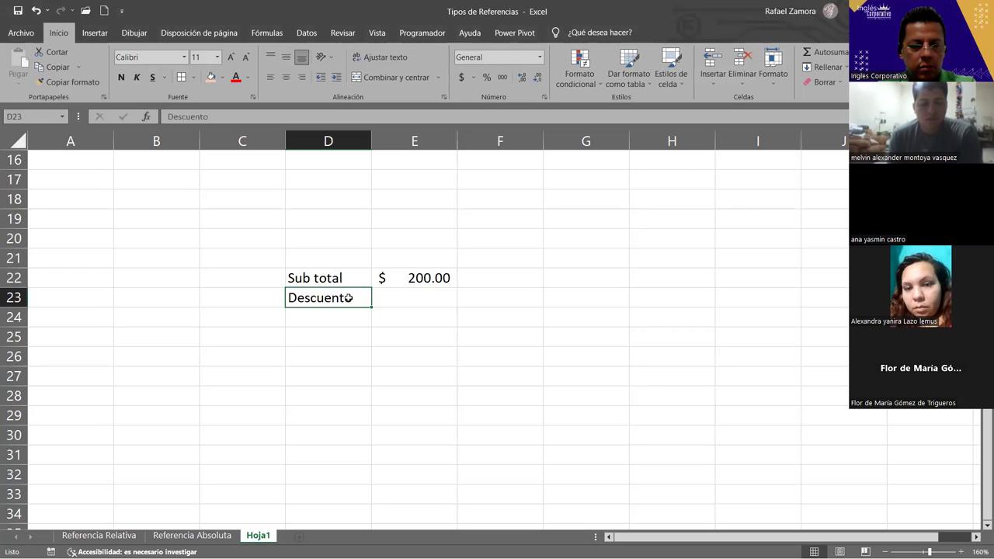
{"action": "key", "text": "Left"}
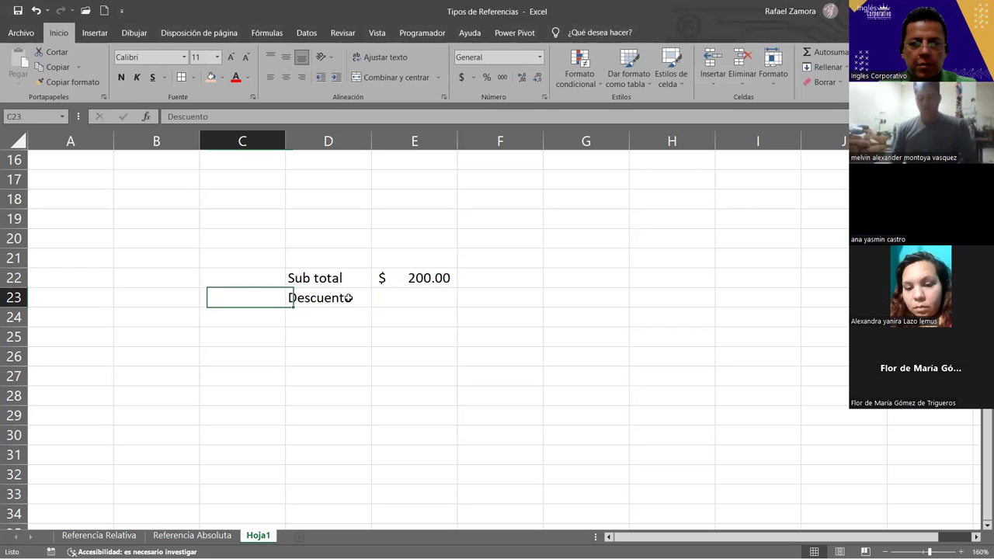
{"action": "type", "text": "5%"}
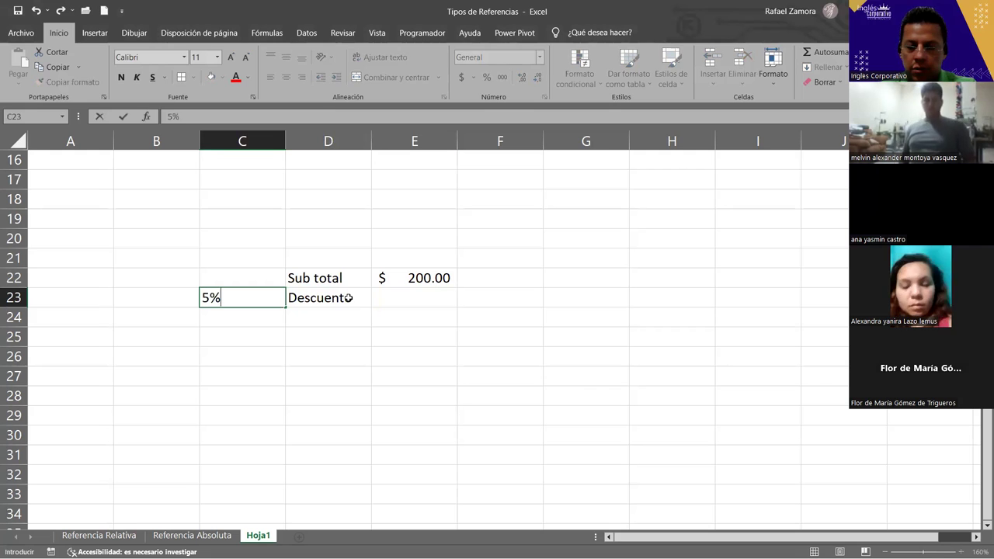
{"action": "key", "text": "Tab"}
{"action": "key", "text": "Tab"}
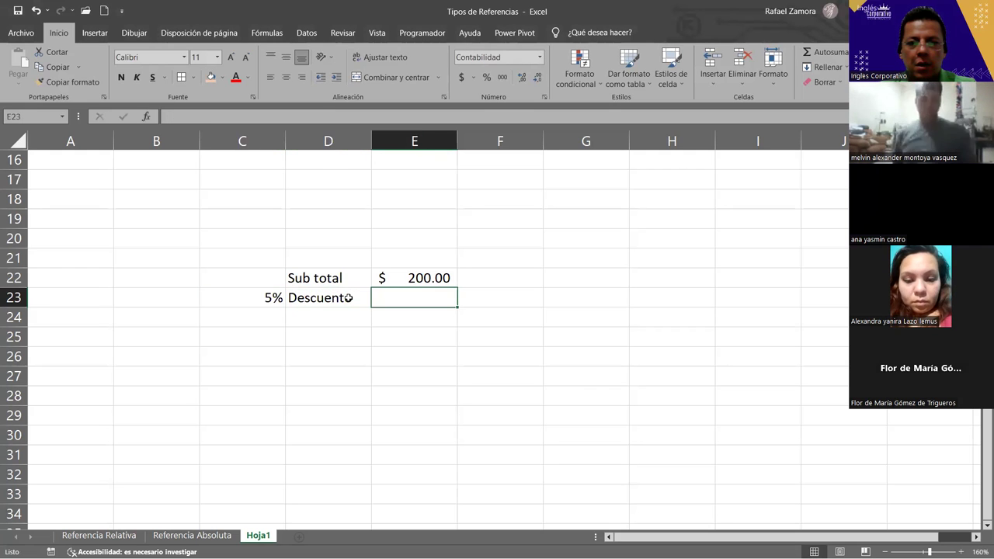
{"action": "key", "text": "Left"}
{"action": "key", "text": "Down"}
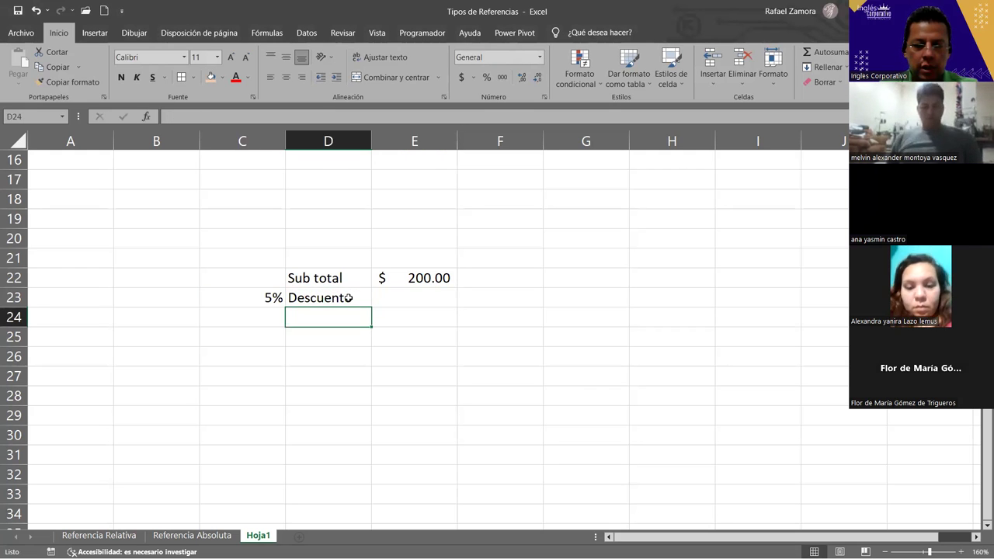
{"action": "type", "text": "TOTAL"}
{"action": "key", "text": "Return"}
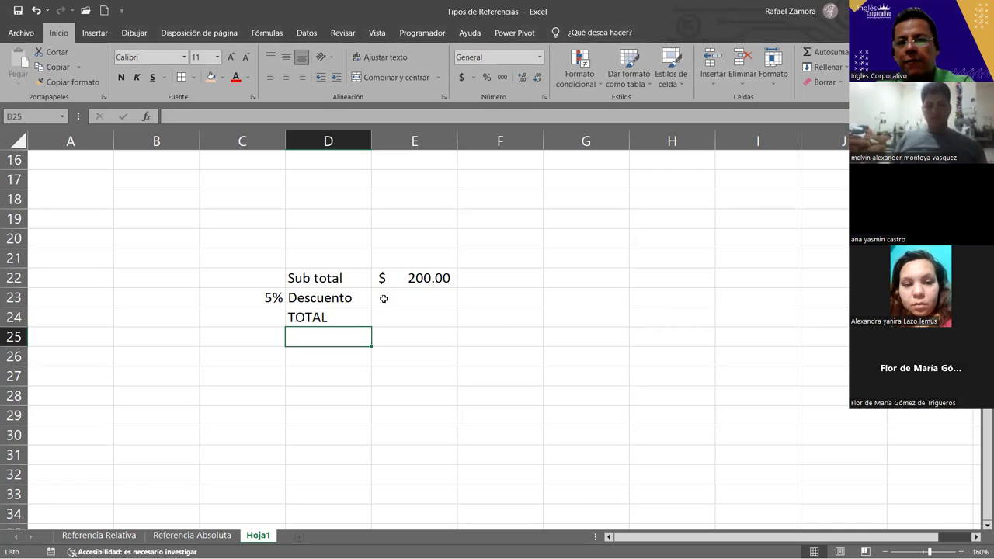
{"action": "left_click_drag", "start_coordinate": [381, 298], "coordinate": [402, 317]}
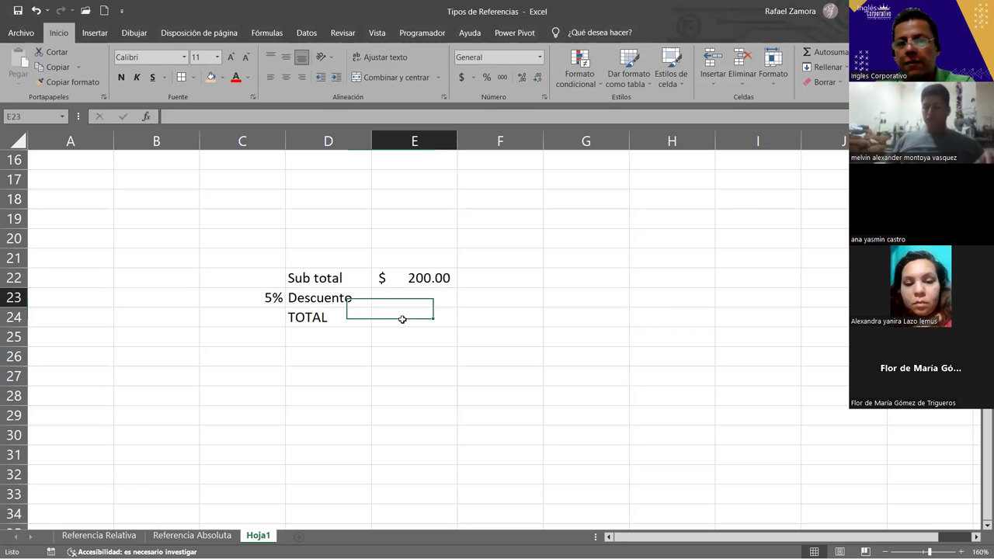
{"action": "left_click", "coordinate": [484, 278]}
{"action": "left_click", "coordinate": [418, 277]}
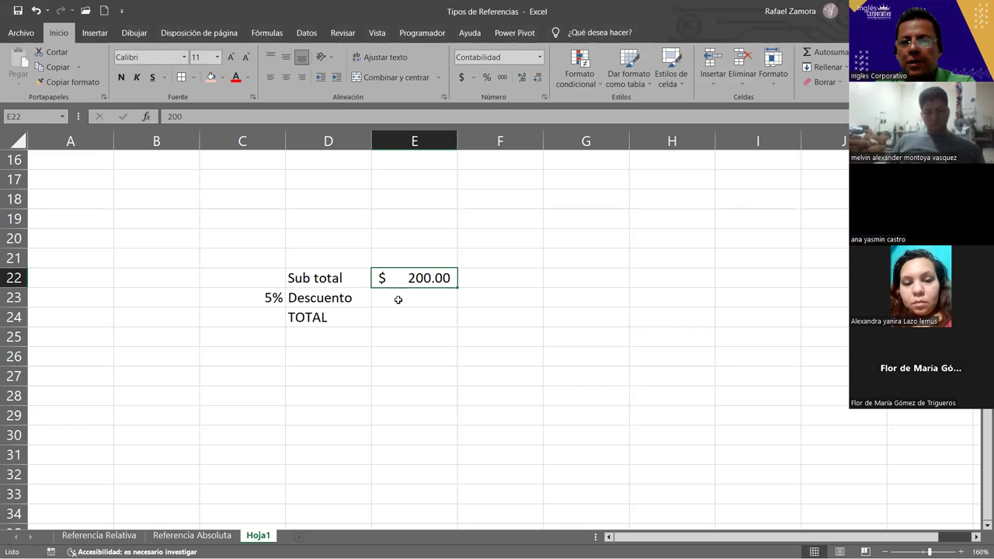
Enter =E22-C23 in E23 as the discount, giving the wrong $199.95.
{"action": "left_click", "coordinate": [398, 299]}
{"action": "type", "text": "="}
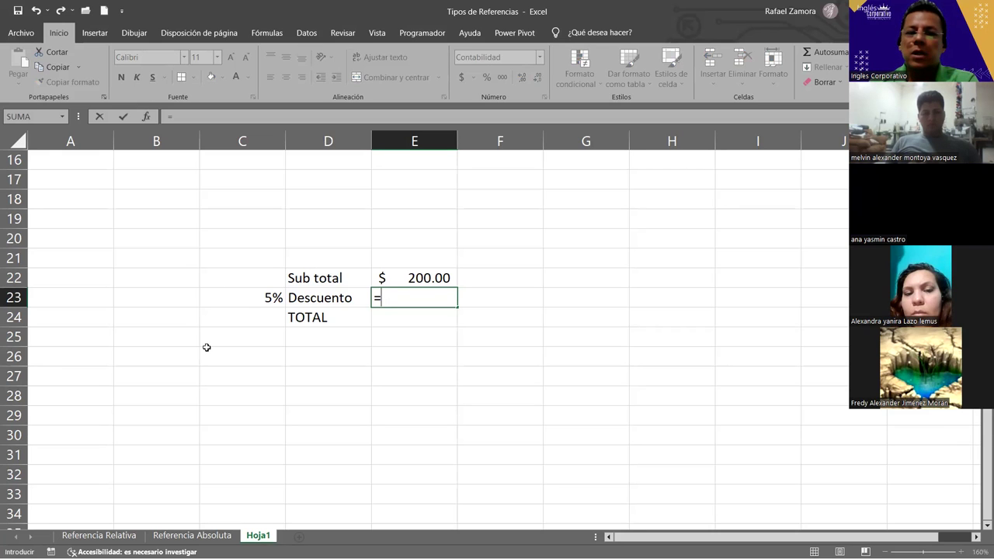
{"action": "left_click", "coordinate": [436, 276]}
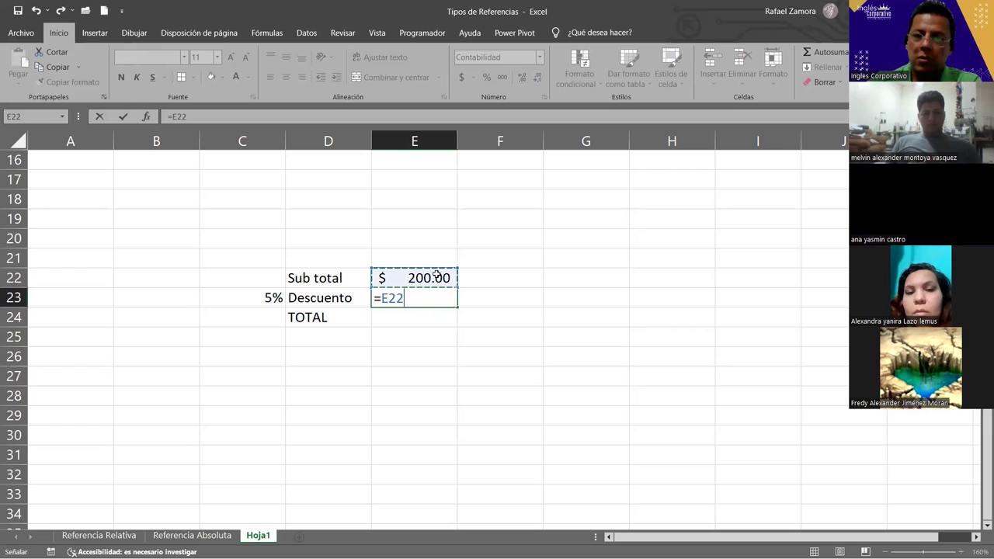
{"action": "type", "text": "-"}
{"action": "left_click", "coordinate": [268, 298]}
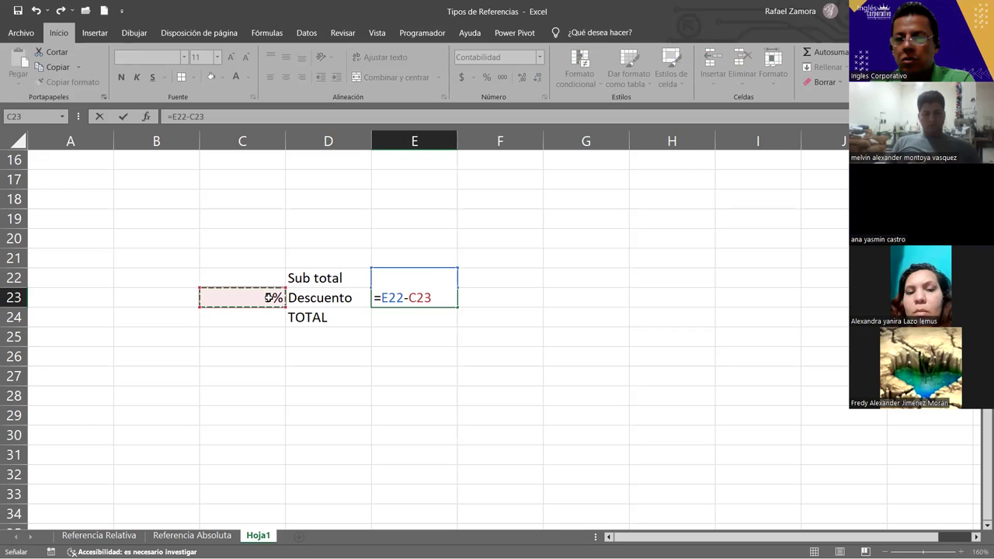
{"action": "key", "text": "Escape"}
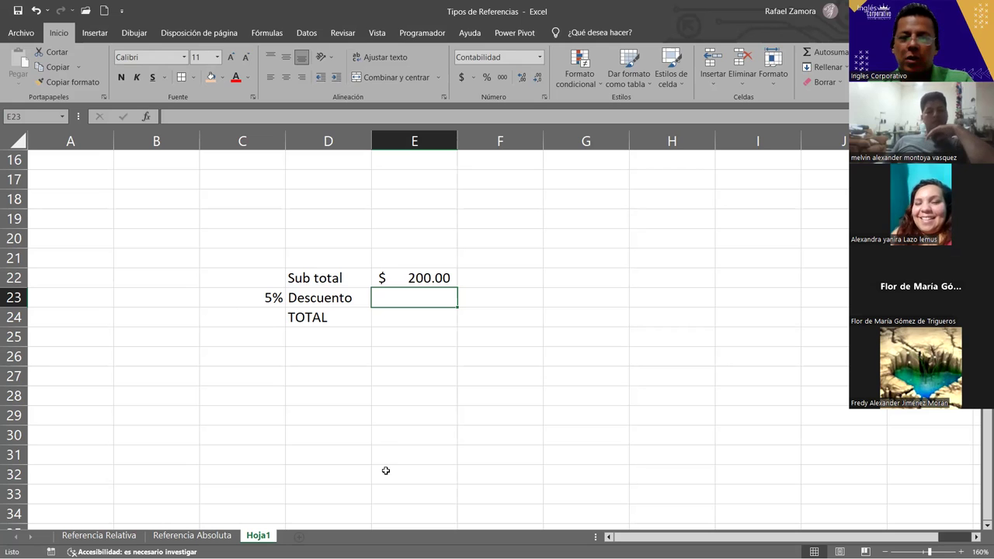
{"action": "type", "text": "="}
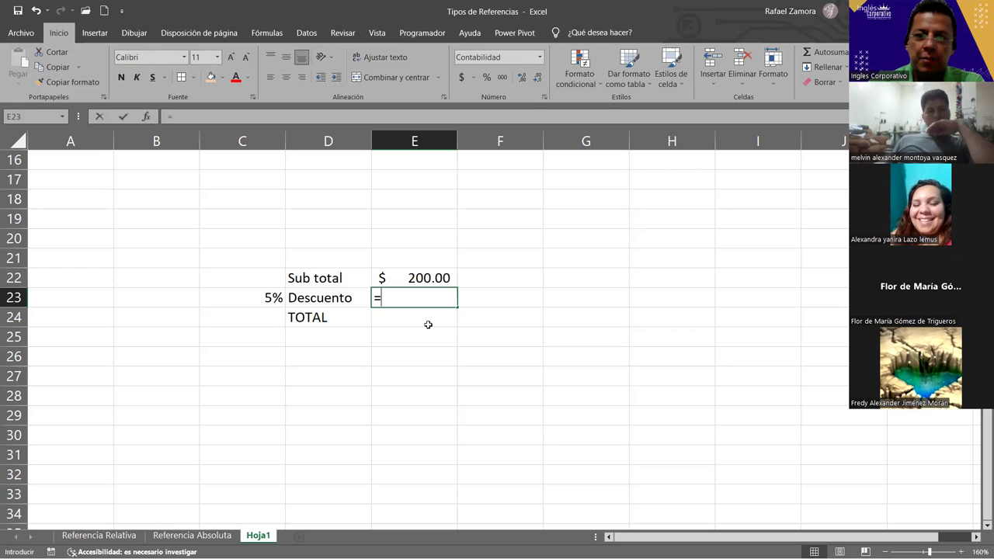
{"action": "left_click", "coordinate": [425, 278]}
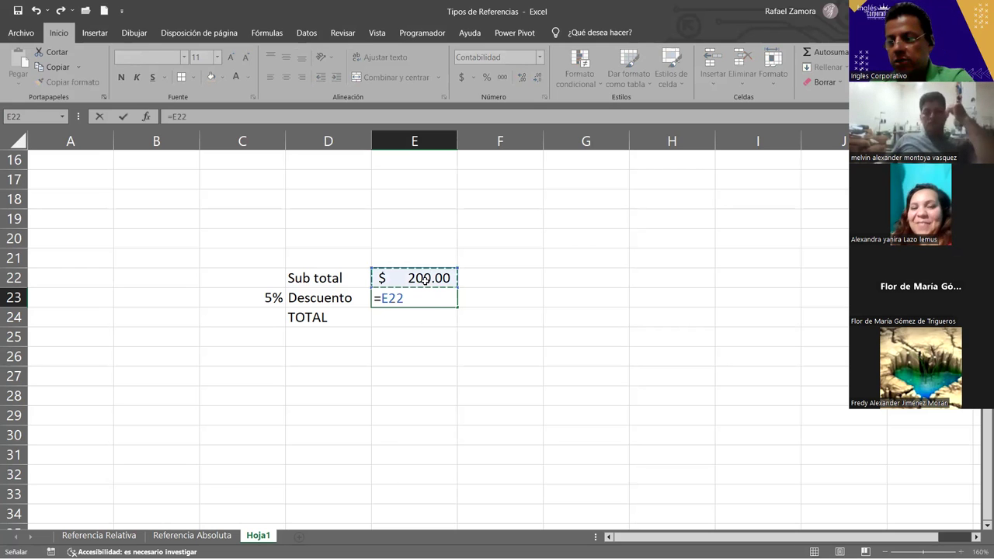
{"action": "type", "text": "-"}
{"action": "left_click", "coordinate": [270, 298]}
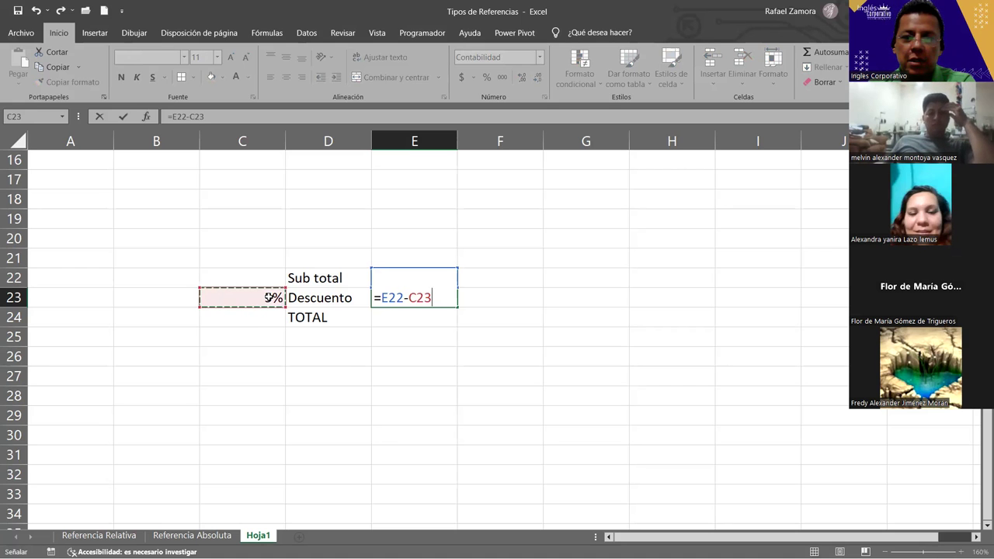
{"action": "key", "text": "Return"}
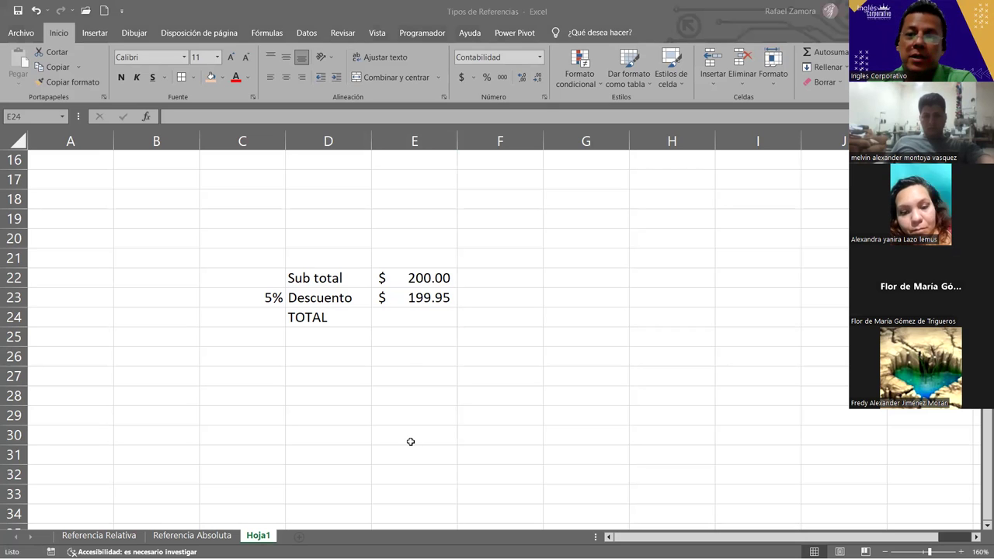
Replace the E23 formula with =E22*C23 so the discount shows $10.00.
{"action": "left_click", "coordinate": [448, 309]}
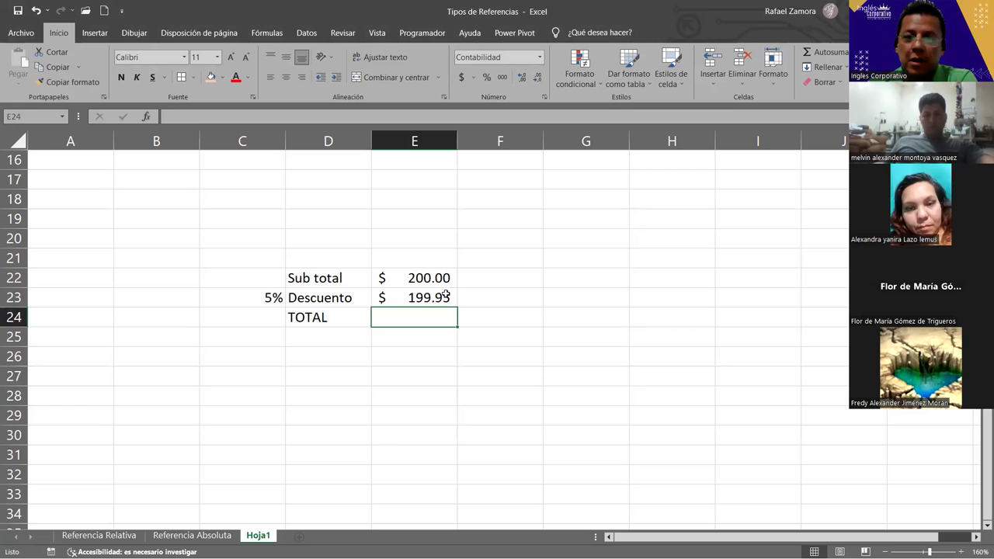
{"action": "left_click", "coordinate": [446, 297]}
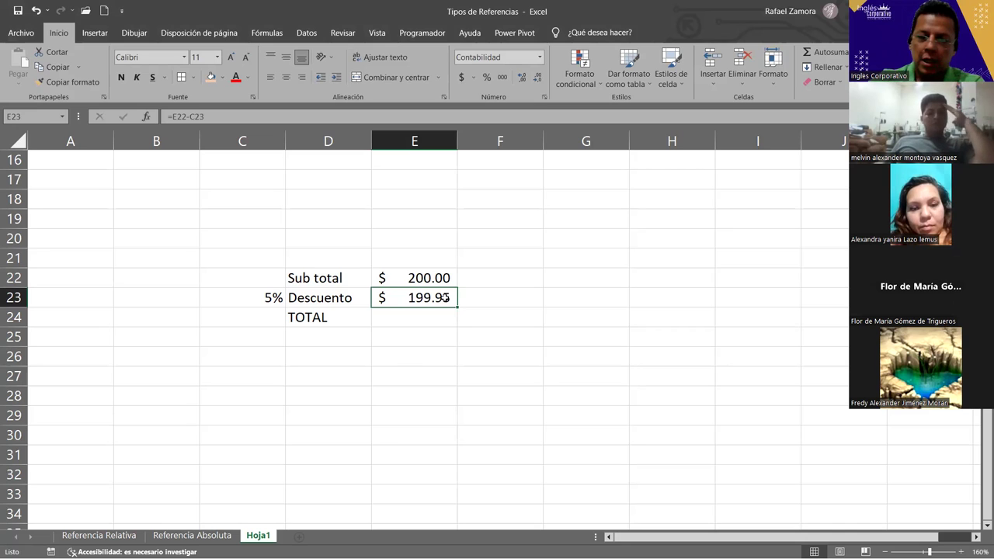
{"action": "type", "text": "="}
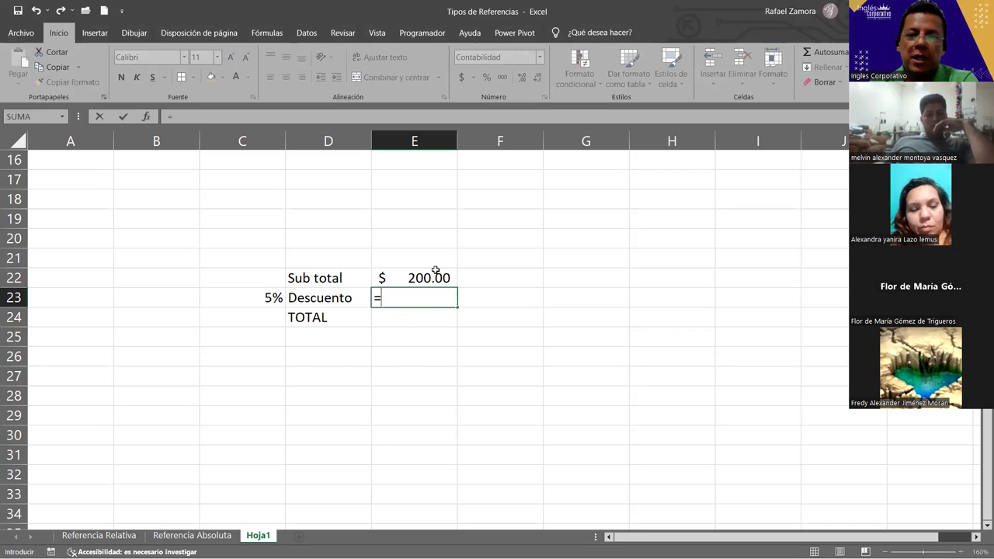
{"action": "left_click", "coordinate": [434, 277]}
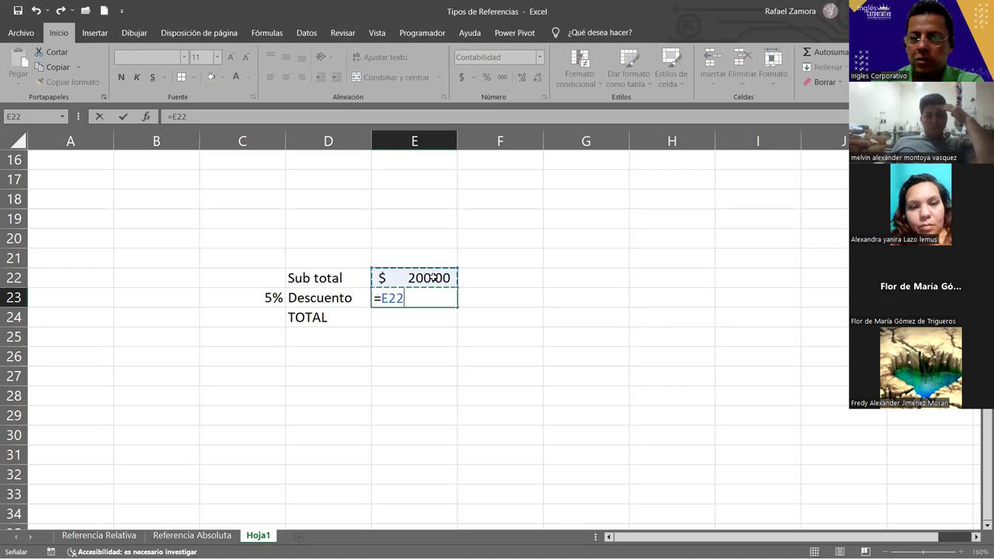
{"action": "type", "text": "*"}
{"action": "left_click", "coordinate": [265, 298]}
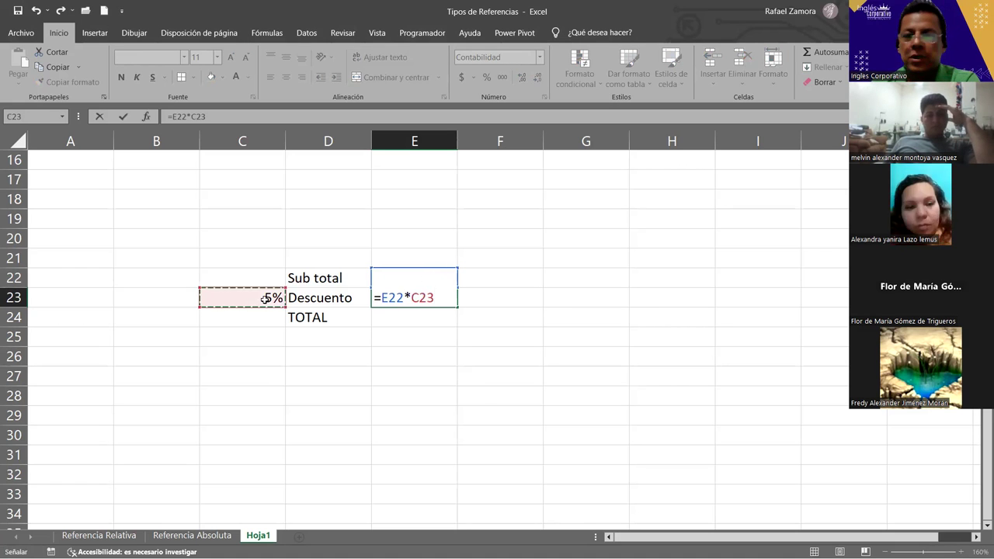
{"action": "key", "text": "Return"}
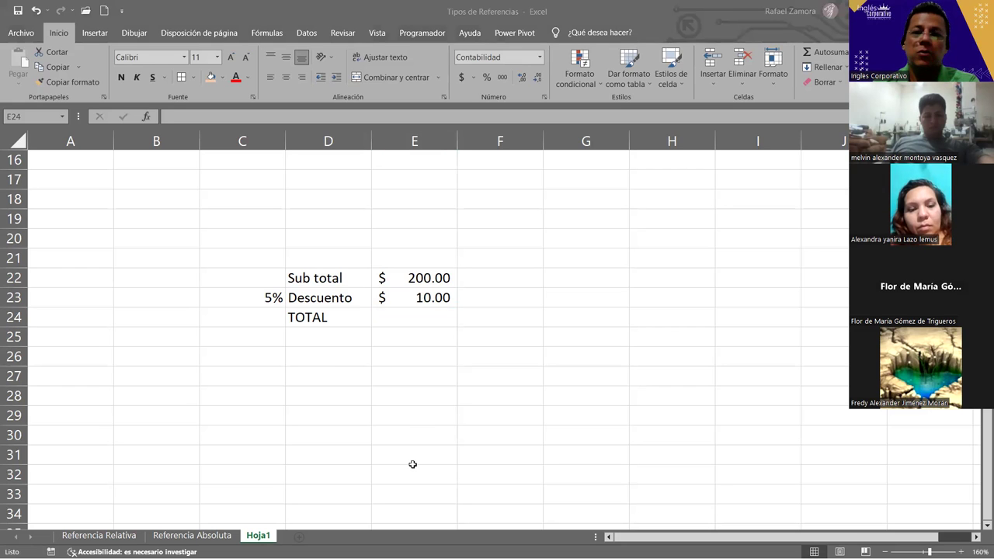
In E24, subtract the discount from the E22 subtotal to get $190.00, then review the cells.
{"action": "left_click", "coordinate": [437, 311]}
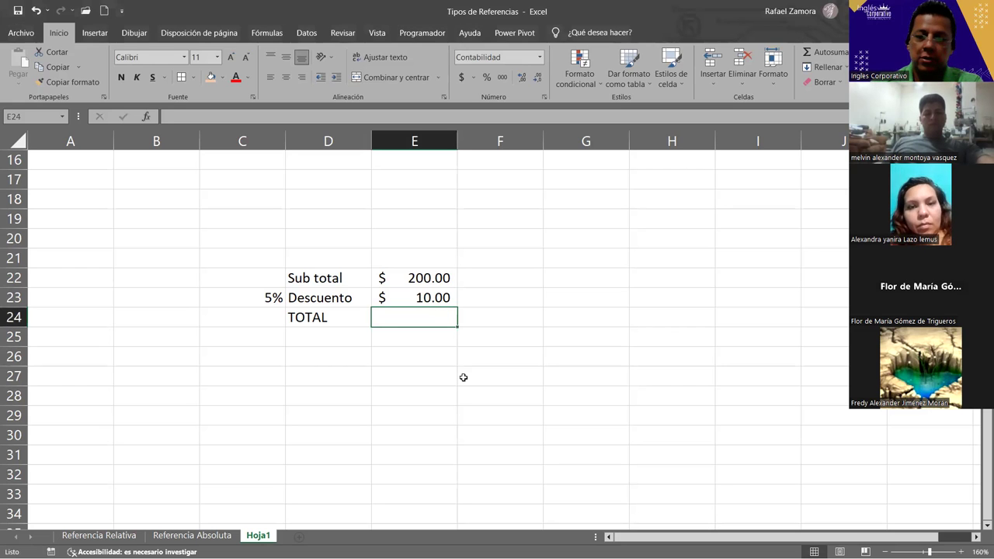
{"action": "type", "text": "="}
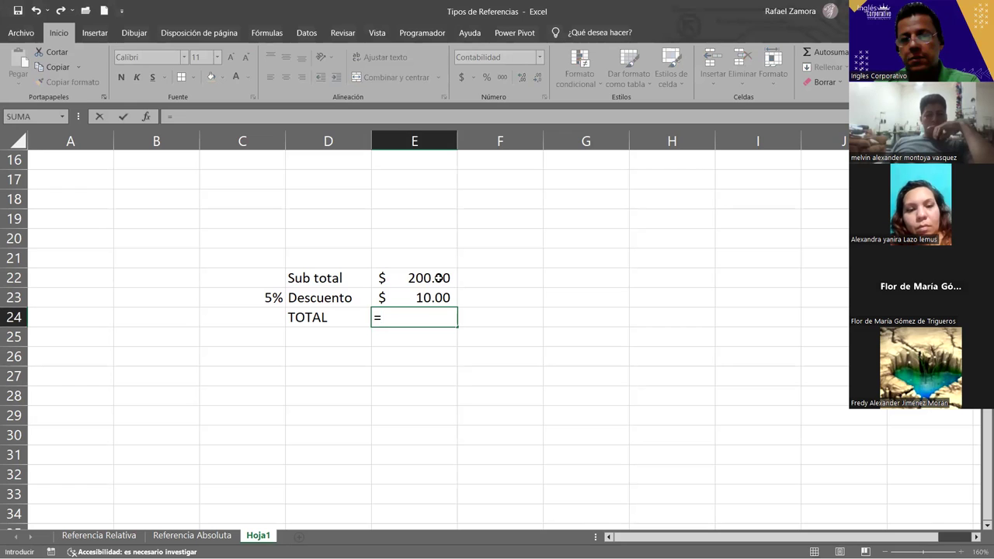
{"action": "left_click", "coordinate": [439, 278]}
{"action": "type", "text": "-"}
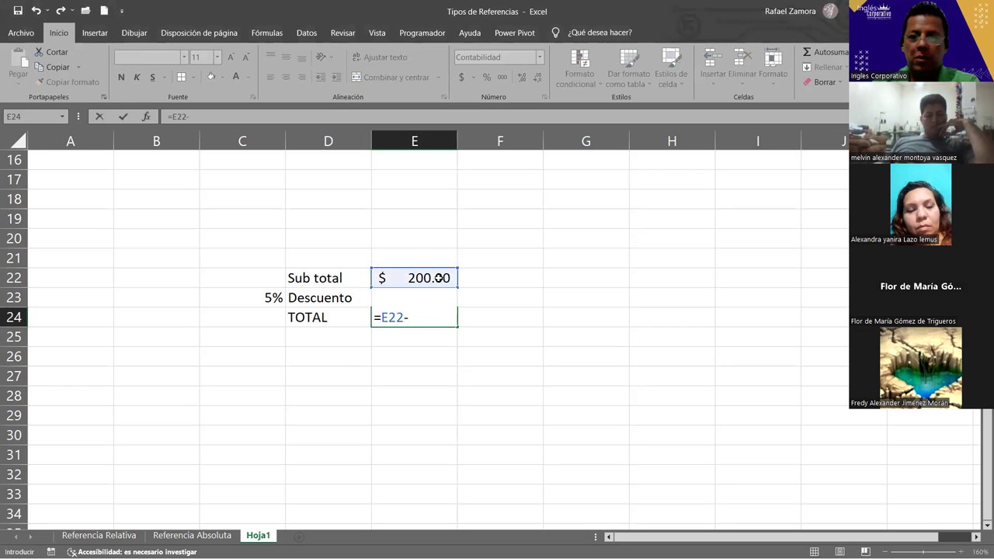
{"action": "left_click", "coordinate": [496, 300]}
{"action": "key", "text": "Return"}
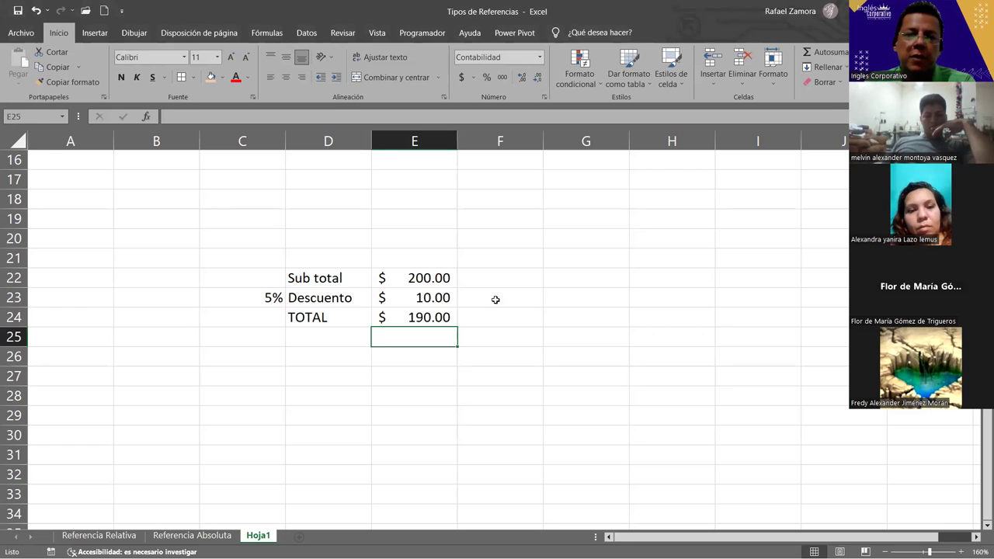
{"action": "left_click", "coordinate": [419, 275]}
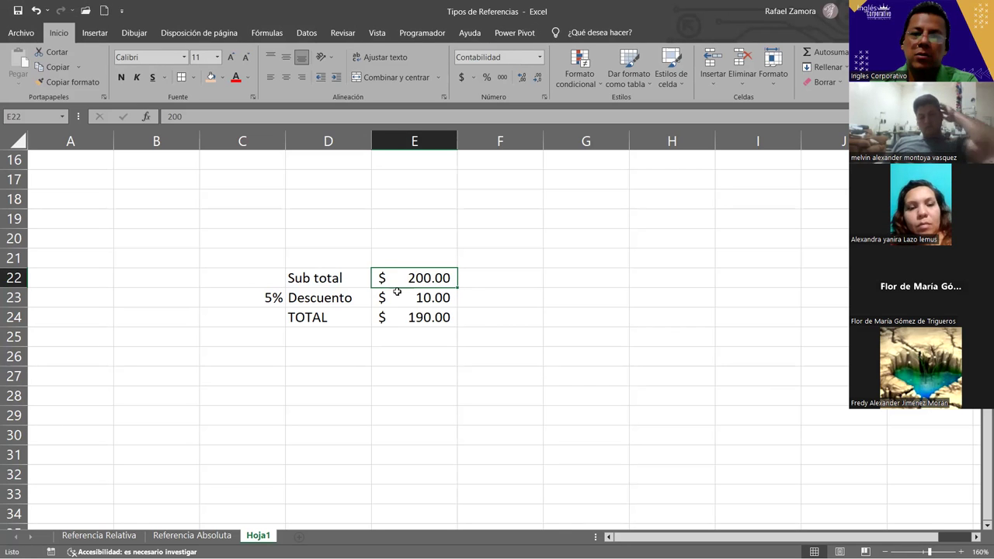
{"action": "left_click", "coordinate": [455, 293]}
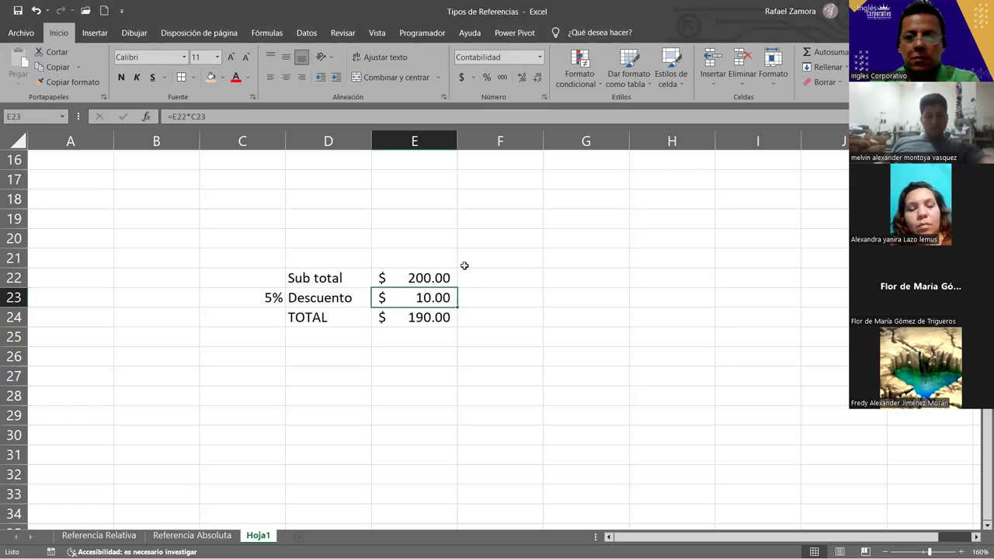
{"action": "left_click", "coordinate": [420, 332]}
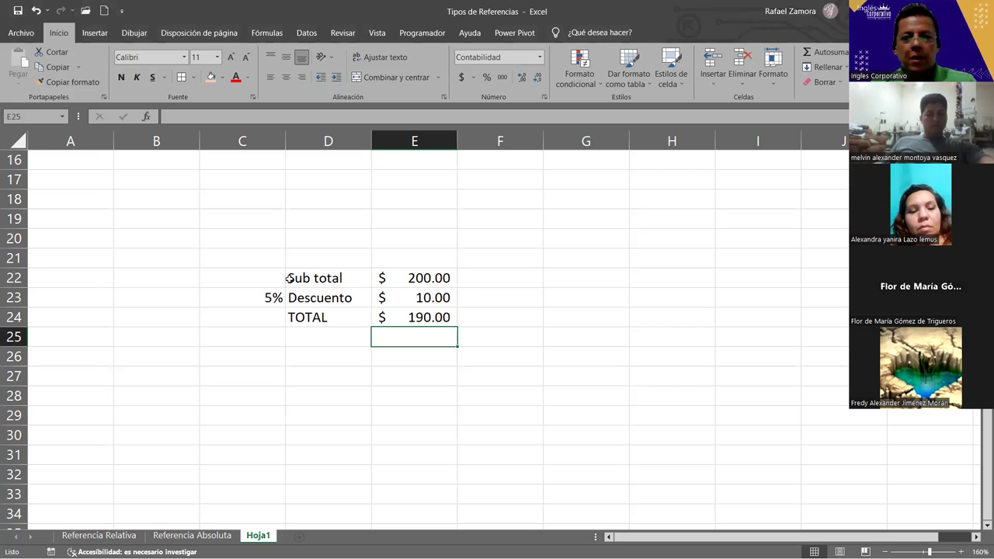
Copy the totals block to C27 and relabel its Descuento row as IVA at 13%.
{"action": "left_click_drag", "start_coordinate": [264, 277], "coordinate": [402, 318]}
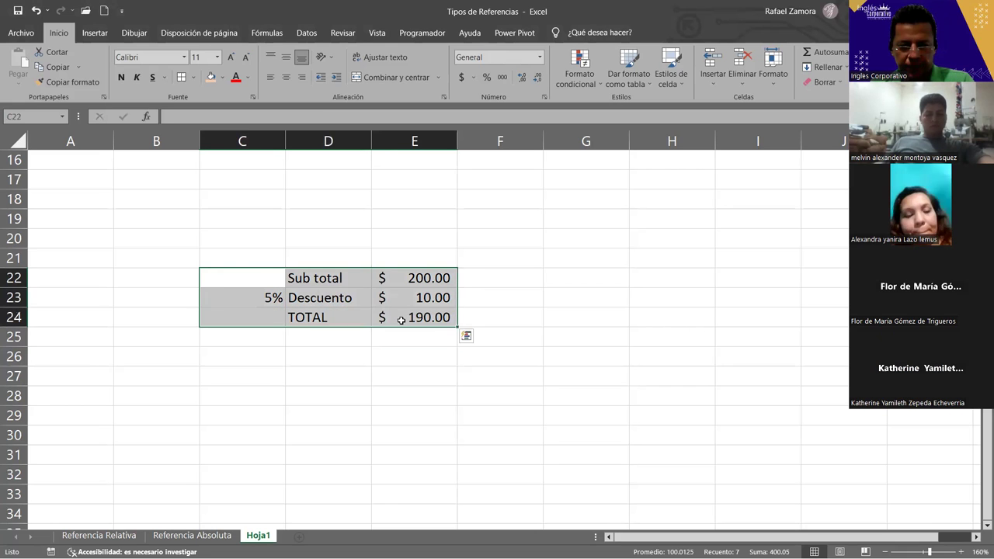
{"action": "key", "text": "ctrl+c"}
{"action": "left_click", "coordinate": [256, 379]}
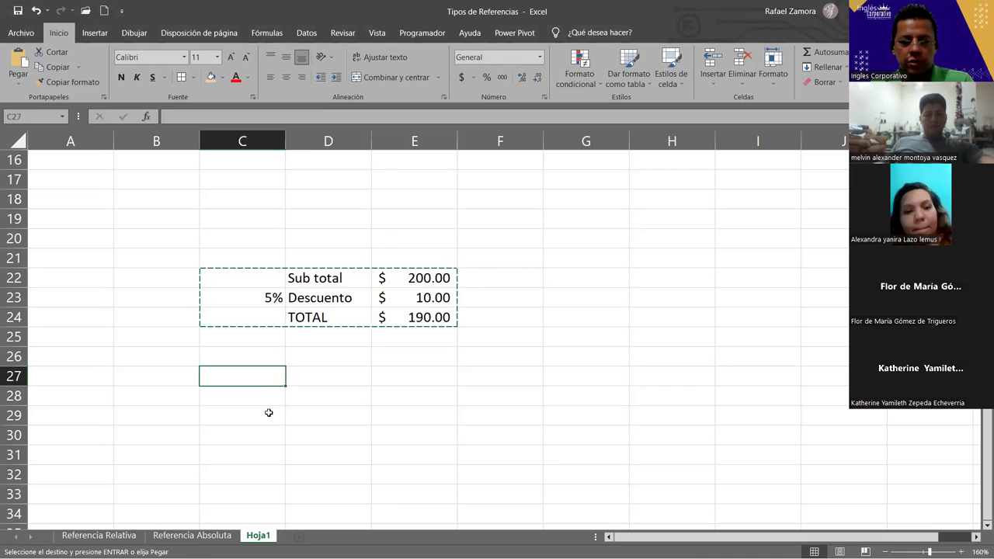
{"action": "key", "text": "ctrl+v"}
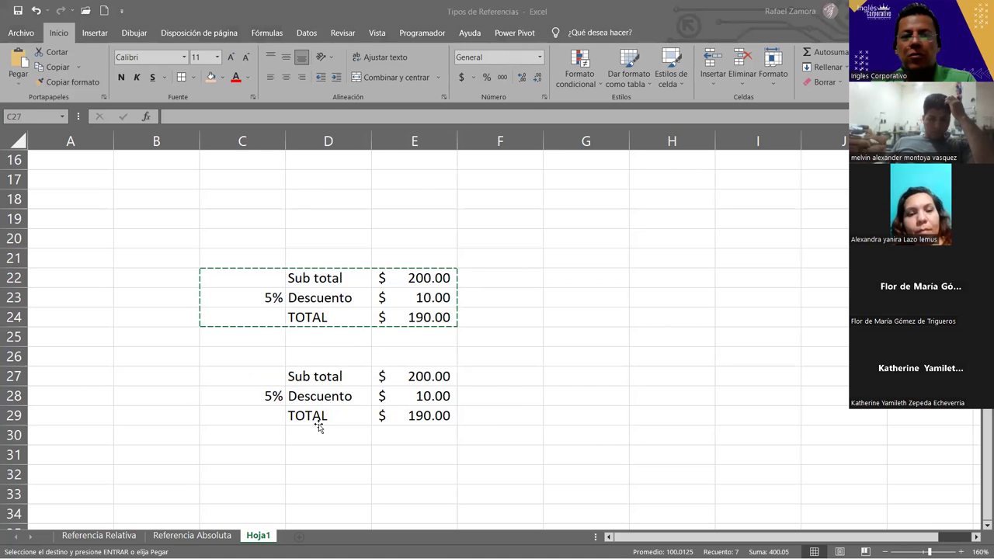
{"action": "scroll", "coordinate": [319, 427], "scroll_direction": "down", "scroll_amount": 2}
{"action": "left_click", "coordinate": [320, 279]}
{"action": "type", "text": "IVA"}
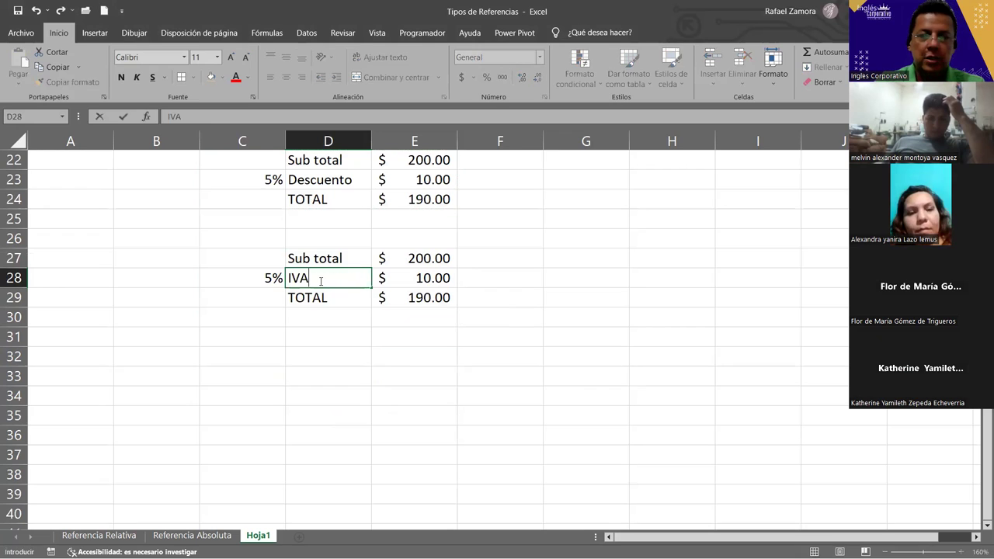
{"action": "key", "text": "Left"}
{"action": "type", "text": "13"}
{"action": "key", "text": "Return"}
Clear the copied amounts and compute IVA in E28 as subtotal E27 times the 13% rate.
{"action": "left_click", "coordinate": [420, 278]}
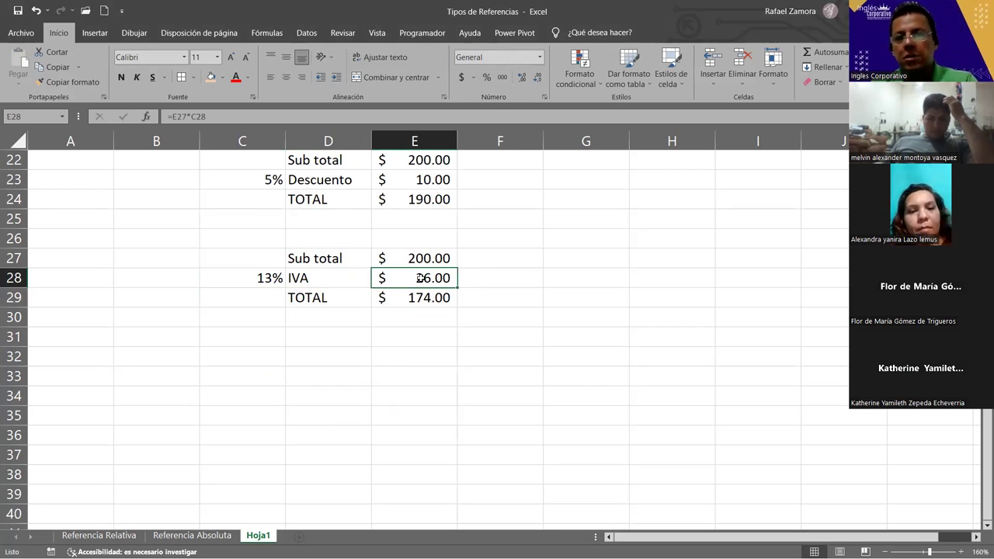
{"action": "left_click_drag", "start_coordinate": [419, 278], "coordinate": [422, 304]}
{"action": "key", "text": "Delete"}
{"action": "left_click", "coordinate": [433, 280]}
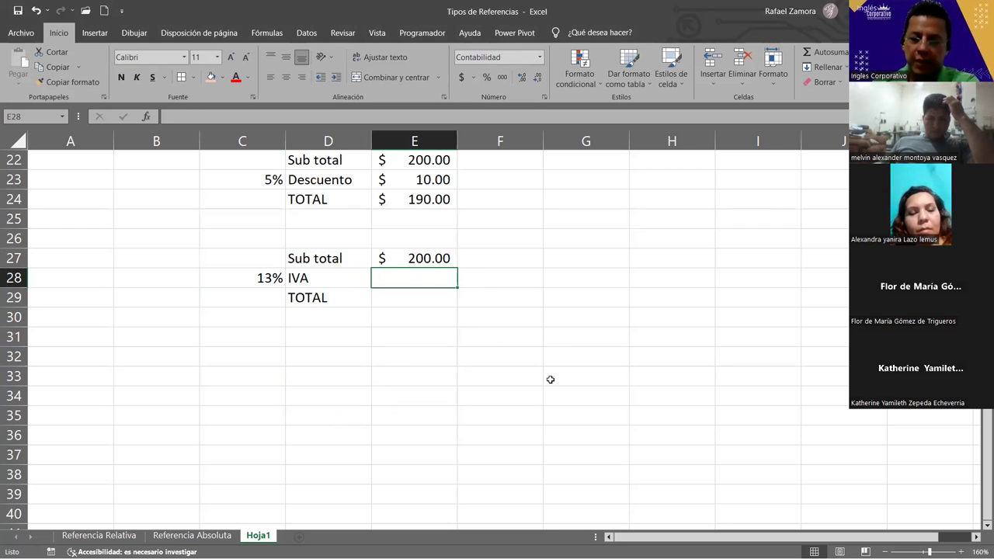
{"action": "type", "text": "="}
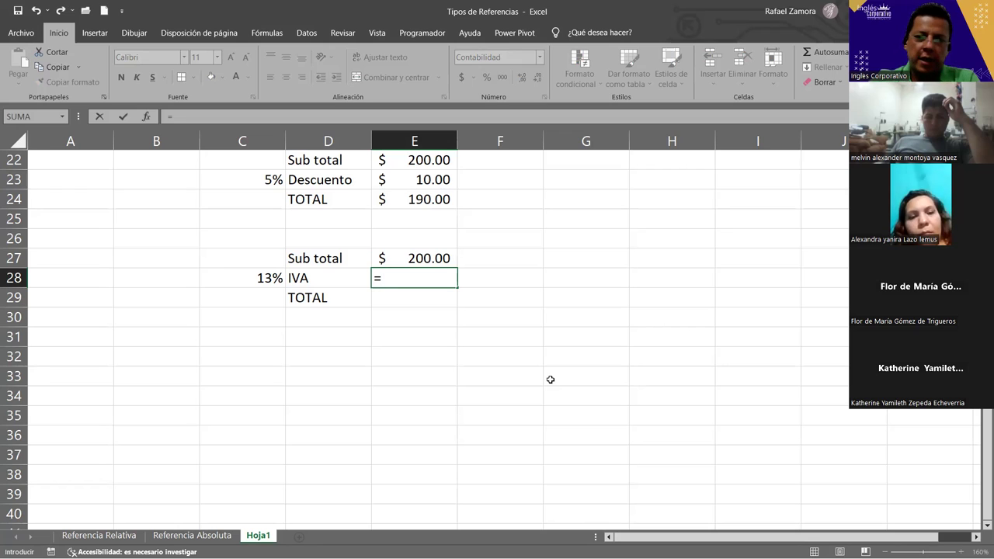
{"action": "left_click", "coordinate": [441, 257]}
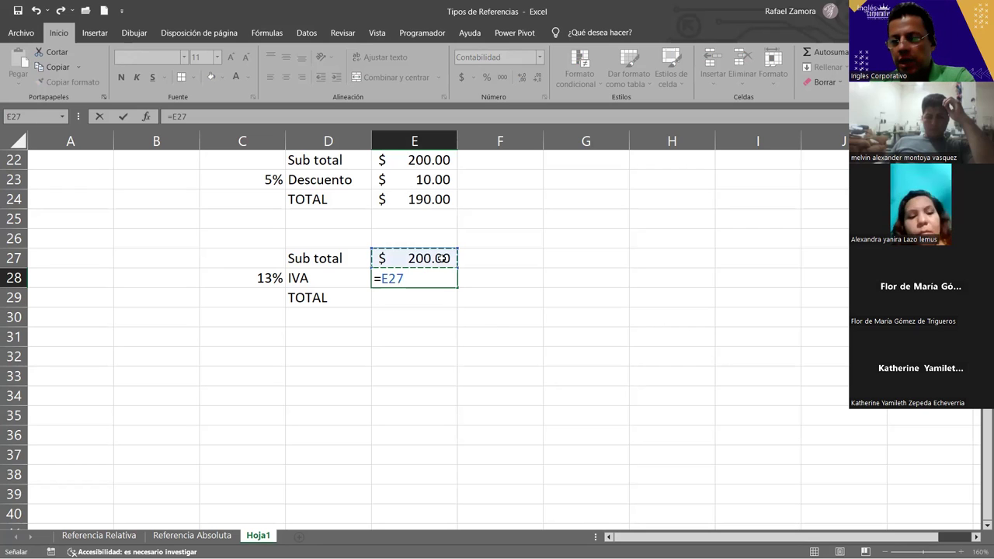
{"action": "type", "text": "*"}
{"action": "left_click", "coordinate": [261, 277]}
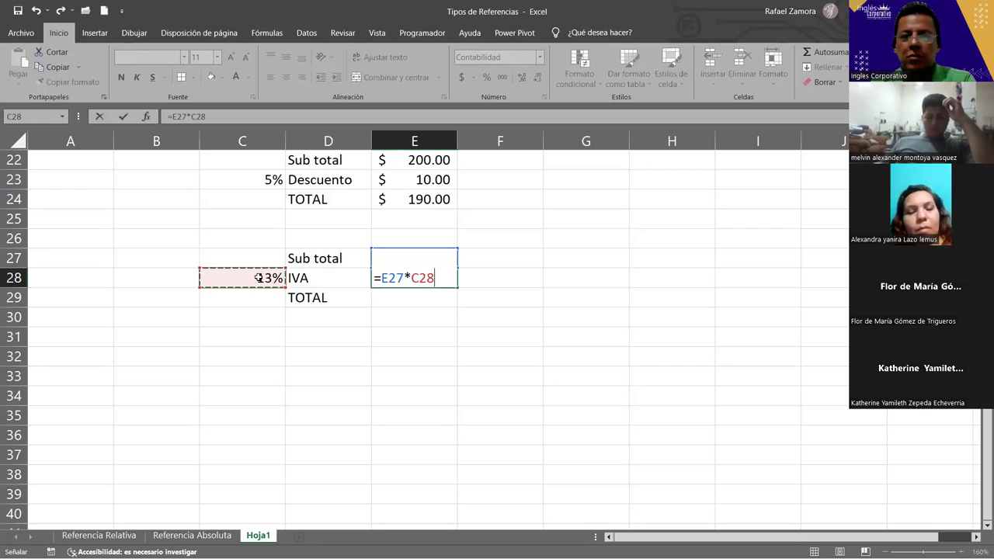
{"action": "key", "text": "Return"}
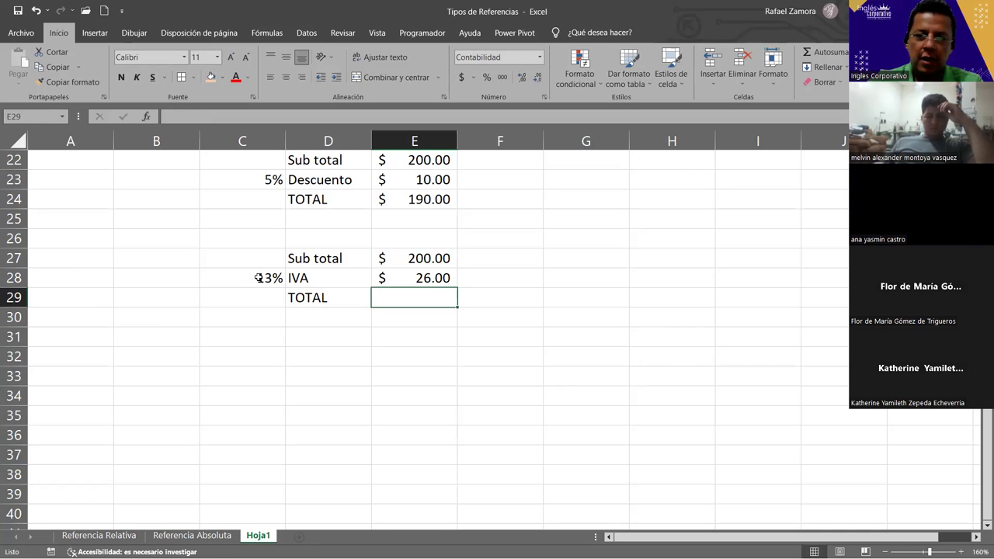
Enter =E27+E28 in TOTAL cell E29, showing $226.00.
{"action": "type", "text": "="}
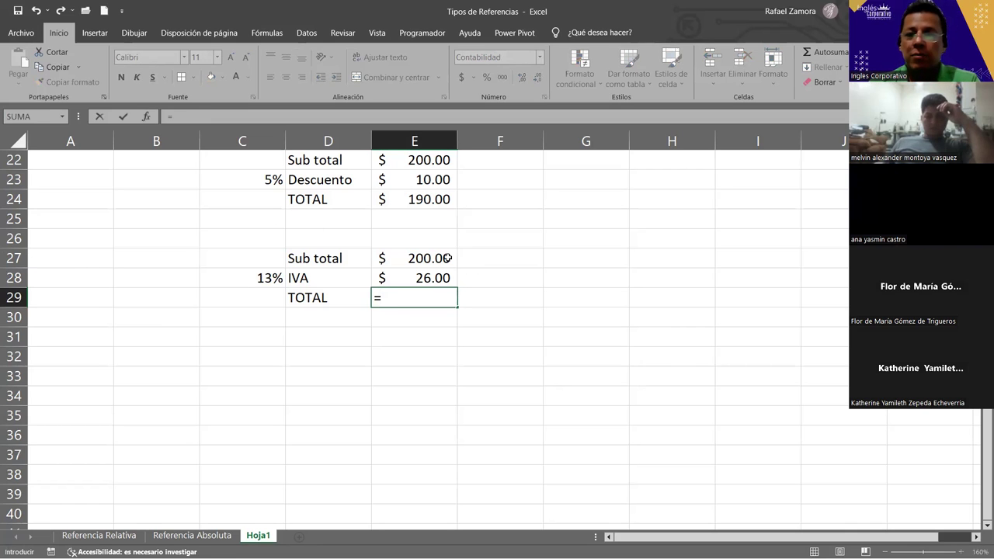
{"action": "left_click", "coordinate": [410, 259]}
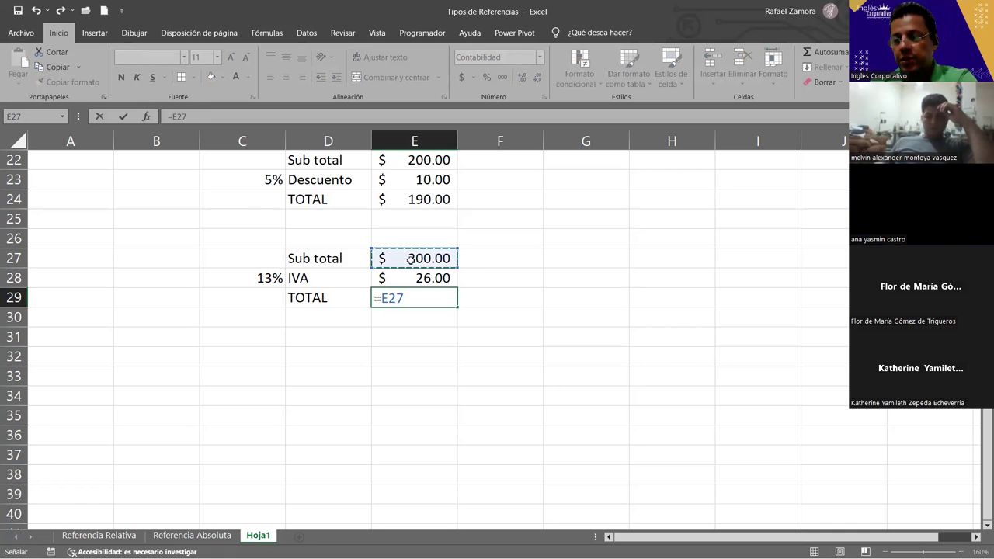
{"action": "type", "text": "+"}
{"action": "left_click", "coordinate": [490, 282]}
{"action": "key", "text": "Left"}
{"action": "key", "text": "Return"}
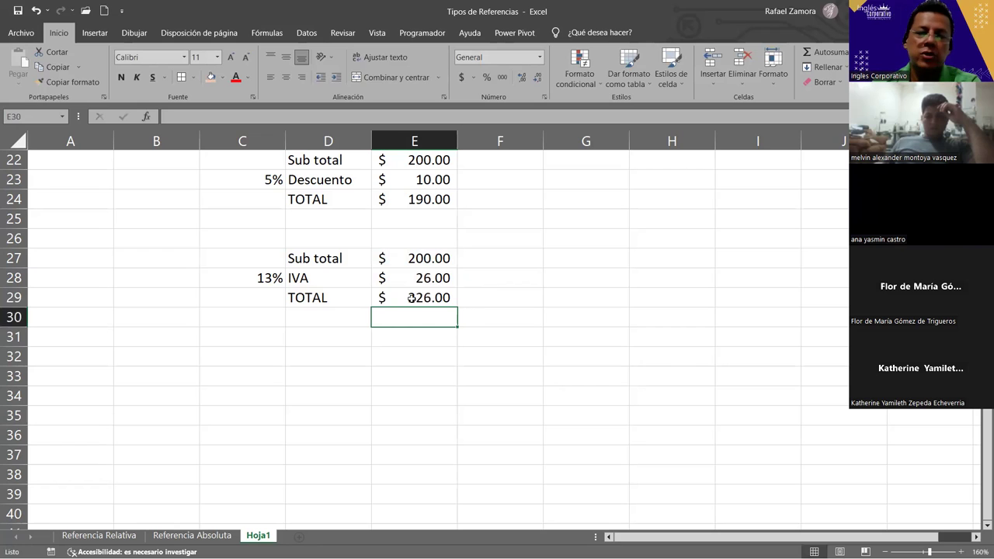
{"action": "key", "text": "Up"}
{"action": "scroll", "coordinate": [465, 327], "scroll_direction": "up", "scroll_amount": 1}
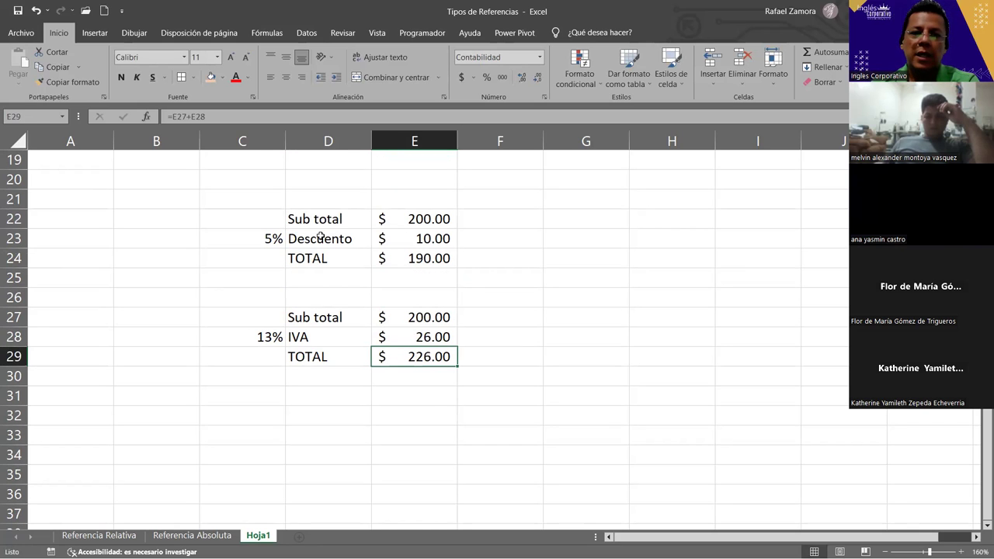
{"action": "left_click", "coordinate": [321, 238]}
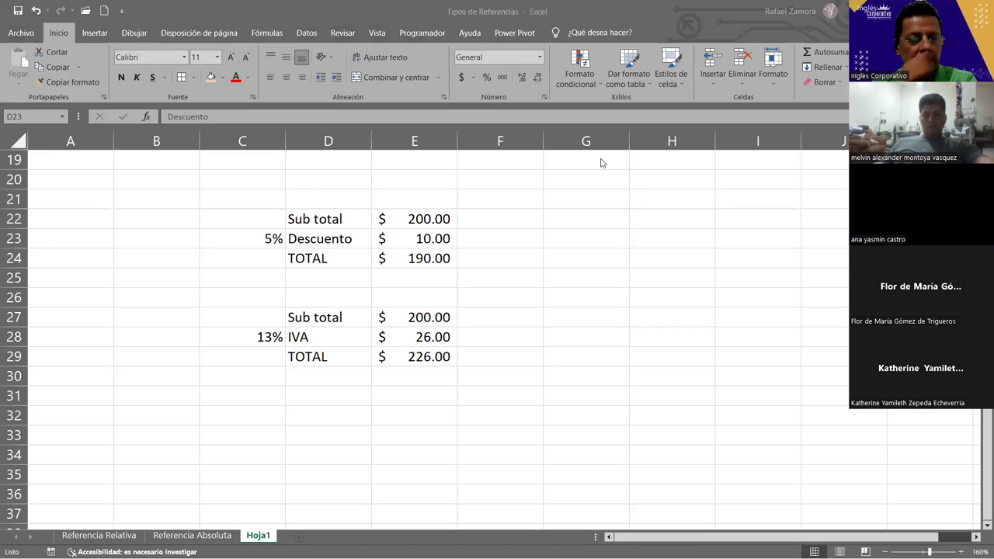
Bring the top of Hoja1 into view, showing the discount table under the 5% Descuento rate.
{"action": "scroll", "coordinate": [568, 304], "scroll_direction": "up", "scroll_amount": 6}
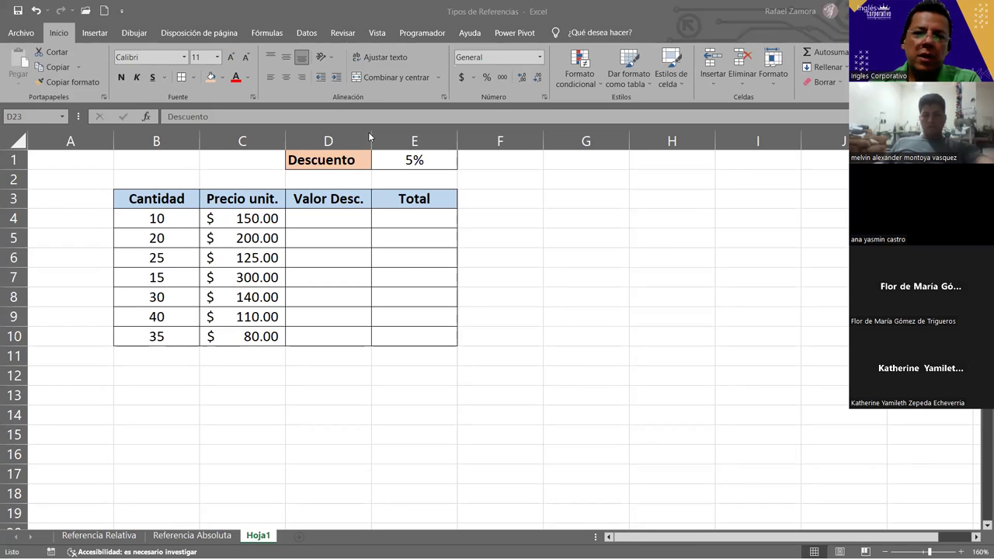
{"action": "left_click", "coordinate": [352, 216]}
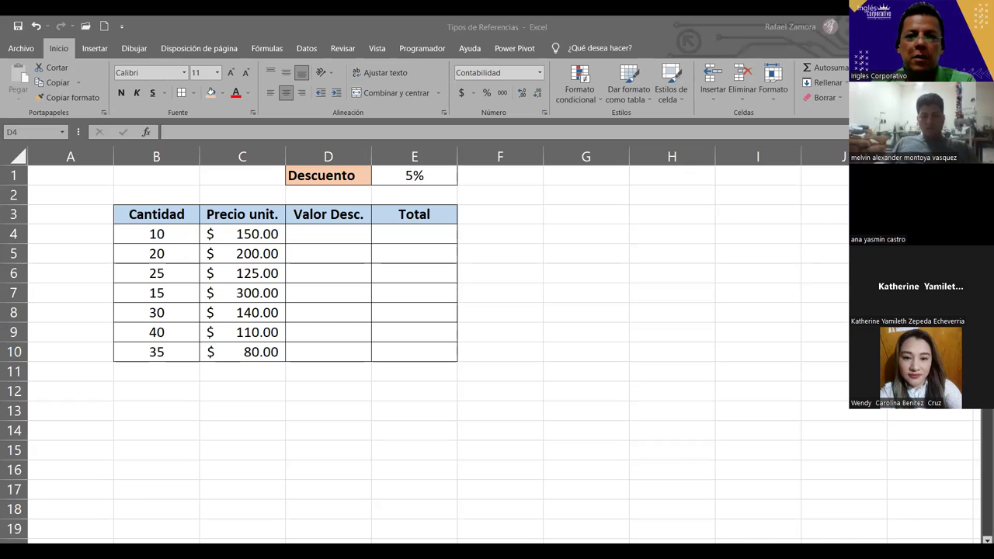
Enter =C4*E1 in D4 for a $7.50 discount, and start the Total formula in E4.
{"action": "left_click", "coordinate": [339, 243]}
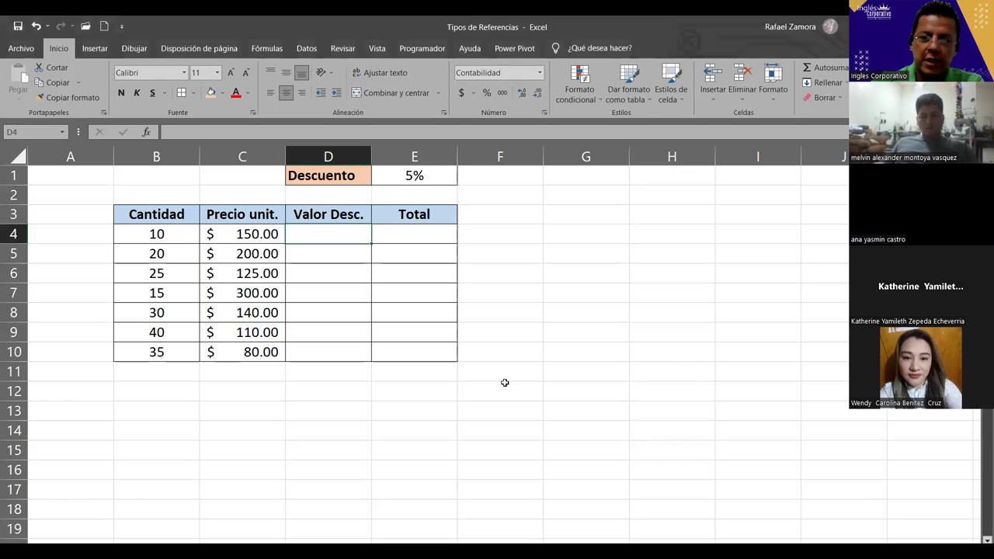
{"action": "type", "text": "="}
{"action": "left_click", "coordinate": [274, 227]}
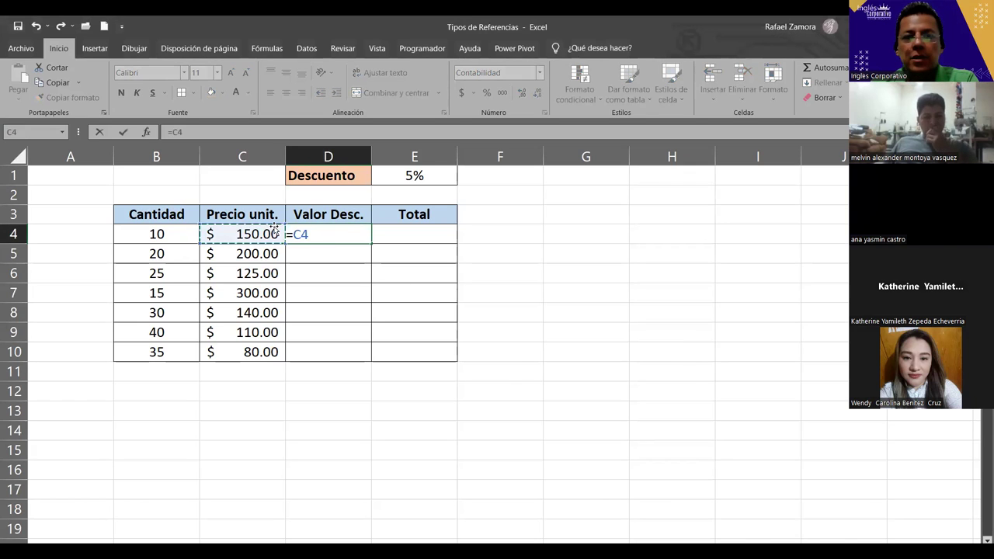
{"action": "type", "text": "*"}
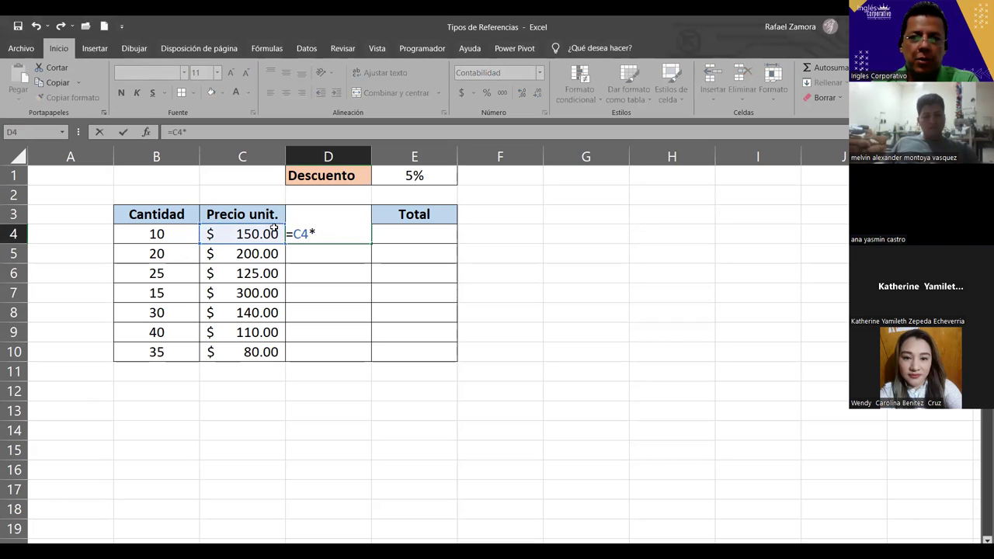
{"action": "left_click", "coordinate": [414, 175]}
{"action": "key", "text": "Return"}
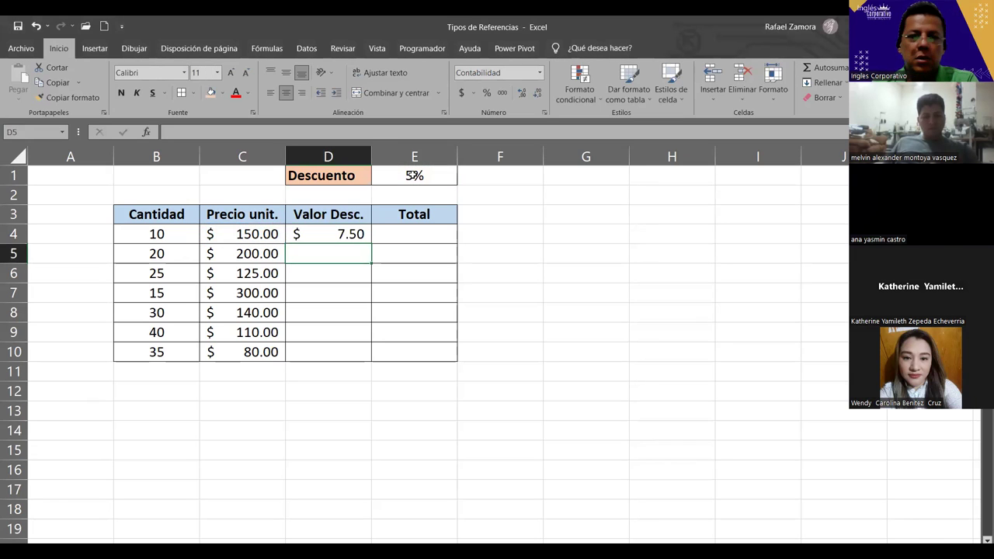
{"action": "left_click", "coordinate": [401, 235]}
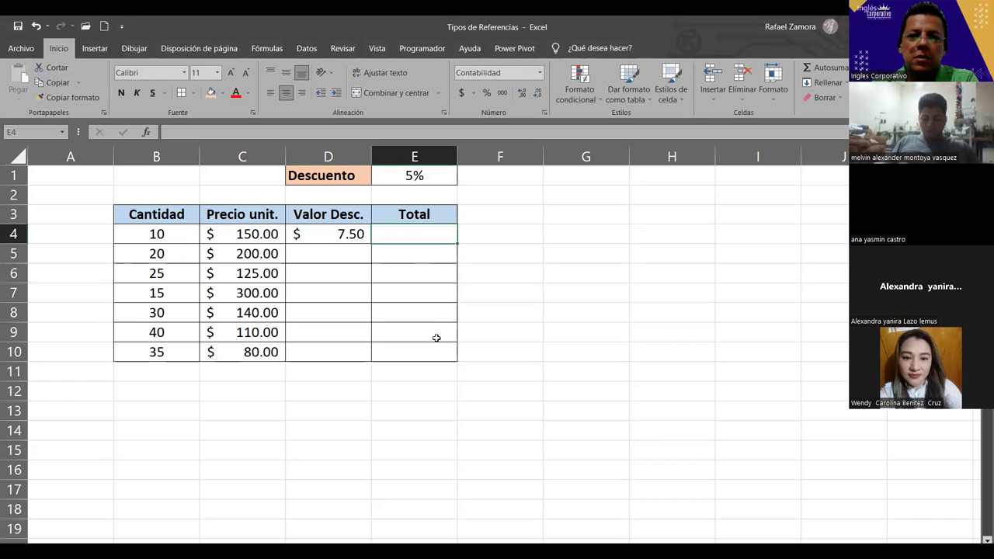
{"action": "type", "text": "="}
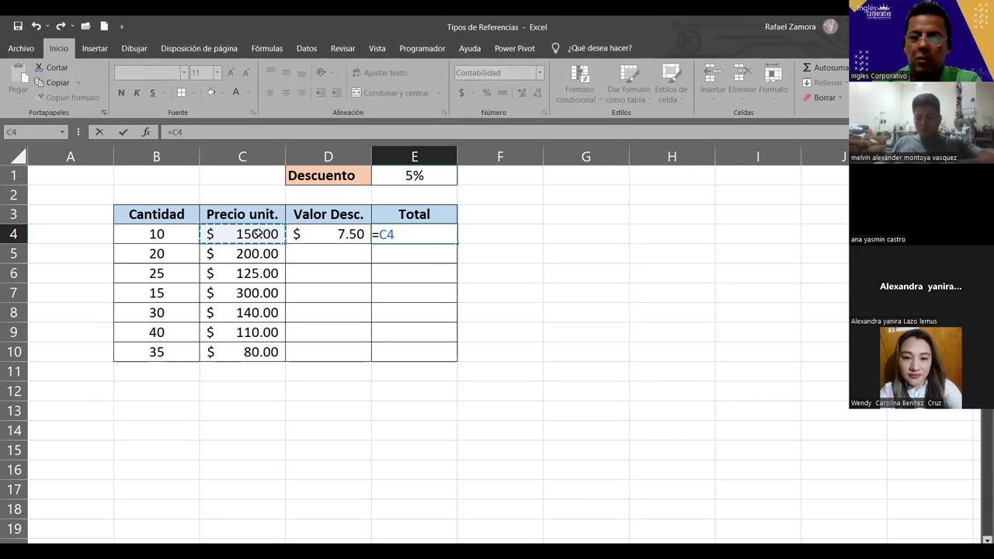
Finish E4 as =C4-D4, then clear the test formulas from D4:E5.
{"action": "type", "text": "-"}
{"action": "left_click", "coordinate": [332, 234]}
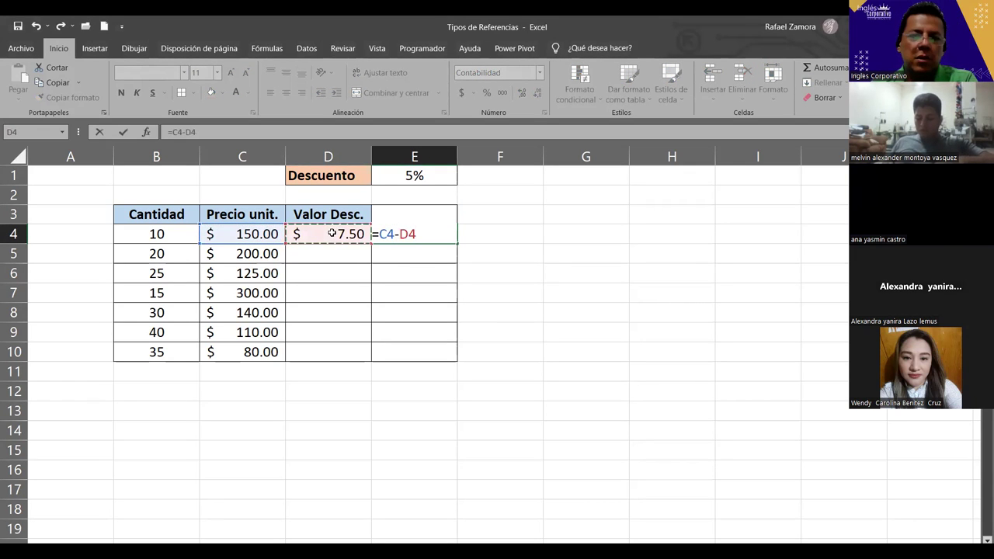
{"action": "key", "text": "Return"}
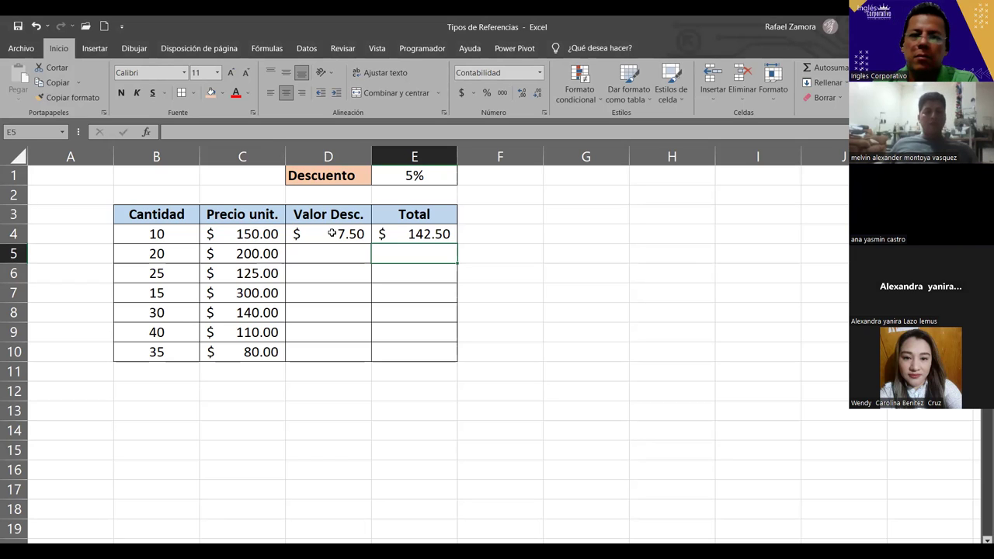
{"action": "left_click_drag", "start_coordinate": [346, 232], "coordinate": [421, 245]}
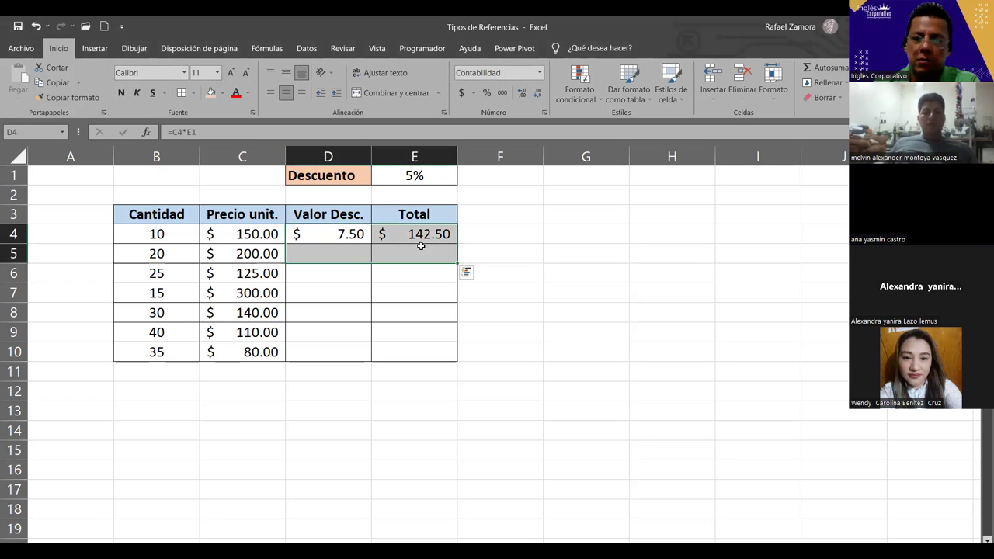
{"action": "key", "text": "Delete"}
{"action": "left_click", "coordinate": [325, 233]}
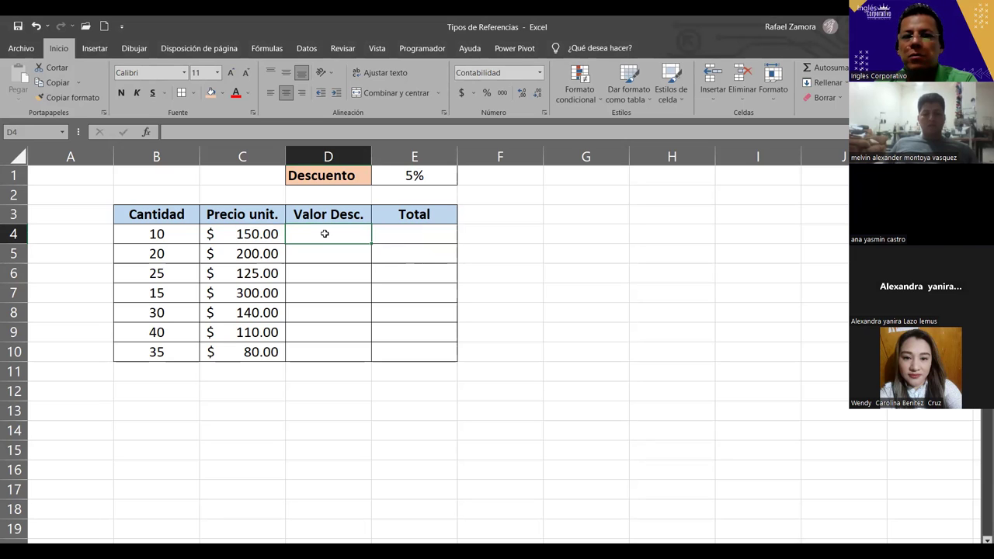
Point out the 5% rate in E1, unit price C4 and the Cantidad column, then begin a formula in D4.
{"action": "left_click", "coordinate": [437, 176]}
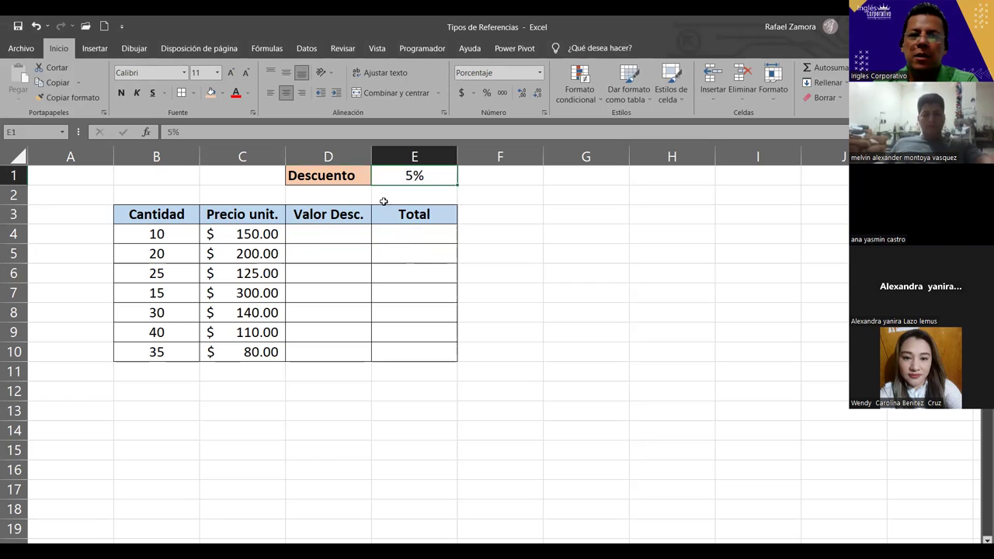
{"action": "left_click", "coordinate": [335, 232]}
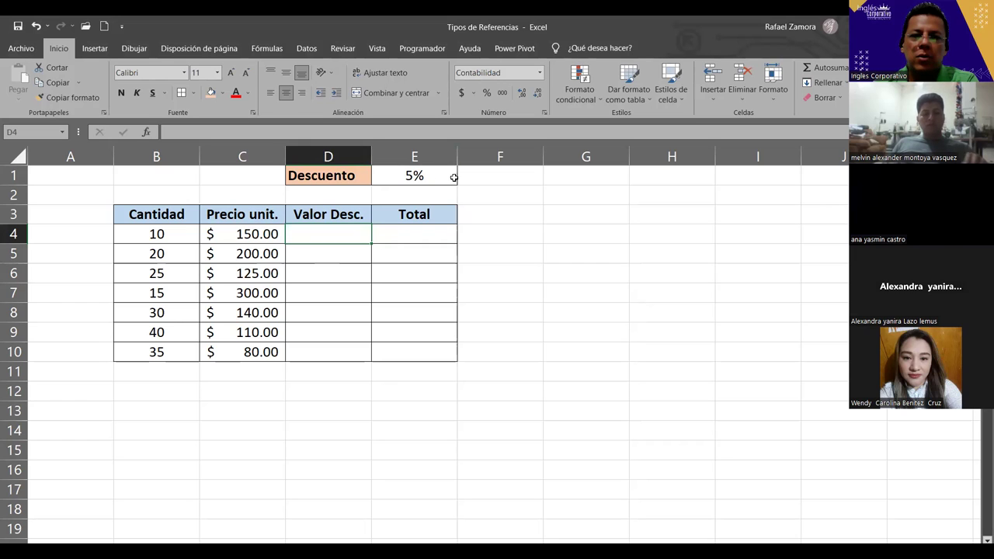
{"action": "left_click", "coordinate": [423, 178]}
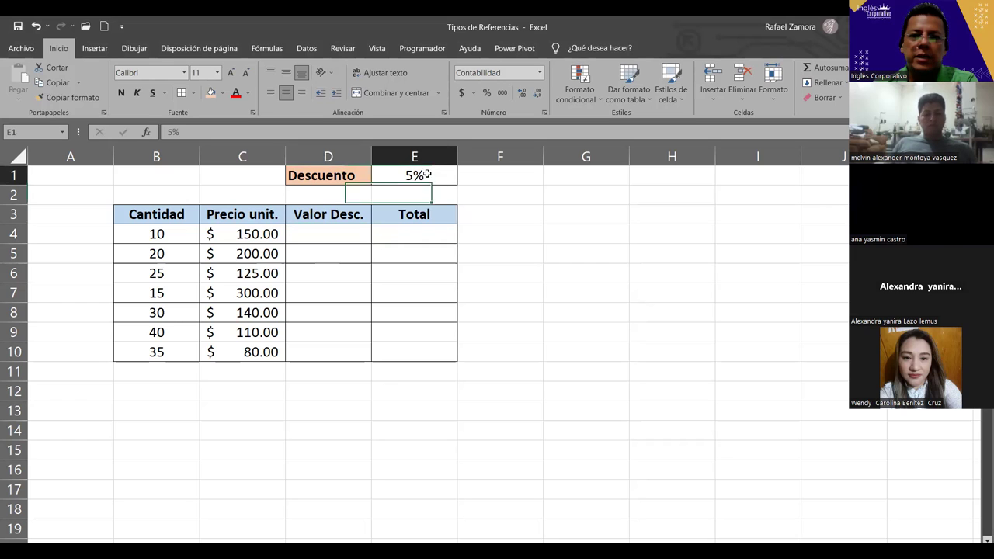
{"action": "left_click", "coordinate": [252, 233]}
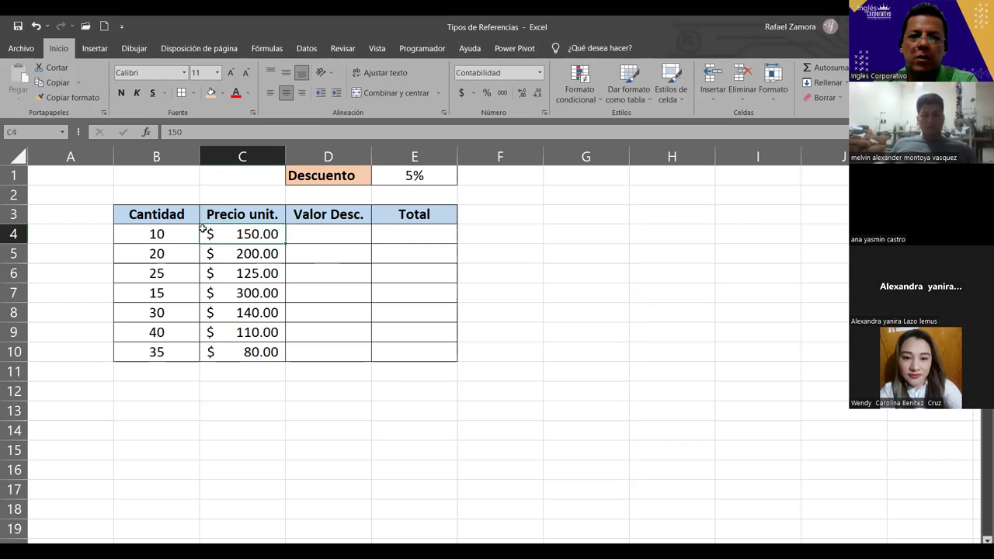
{"action": "left_click_drag", "start_coordinate": [194, 233], "coordinate": [206, 449]}
{"action": "left_click", "coordinate": [264, 226]}
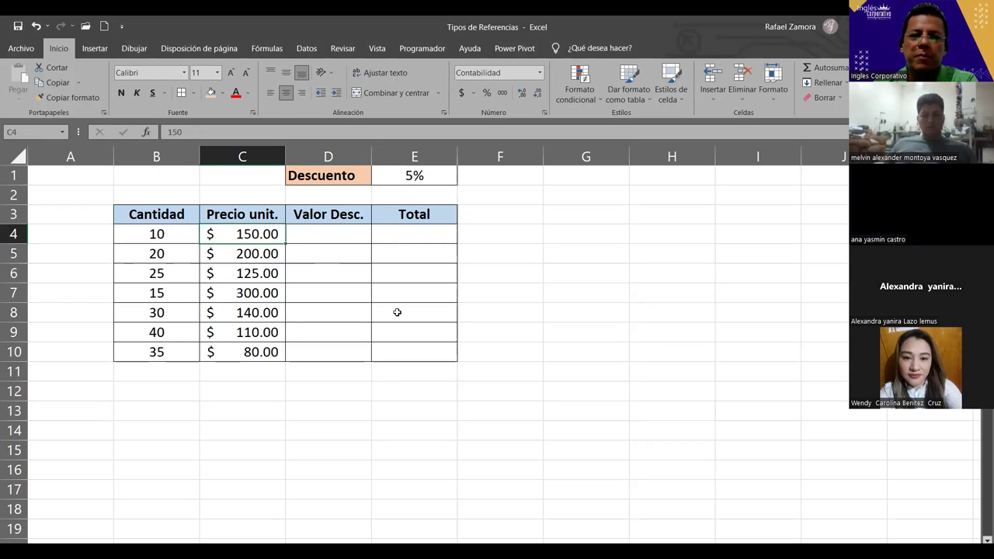
{"action": "left_click", "coordinate": [356, 242]}
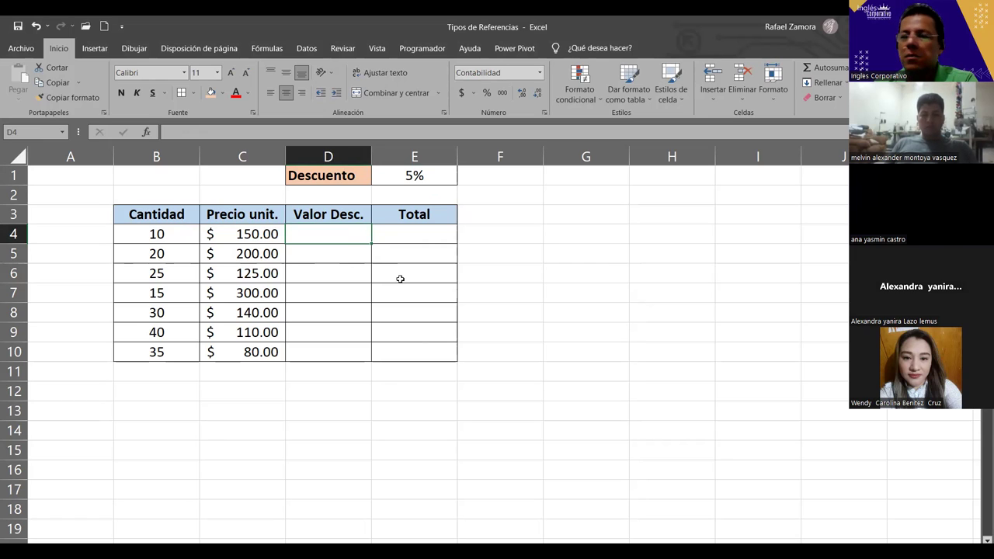
{"action": "type", "text": "="}
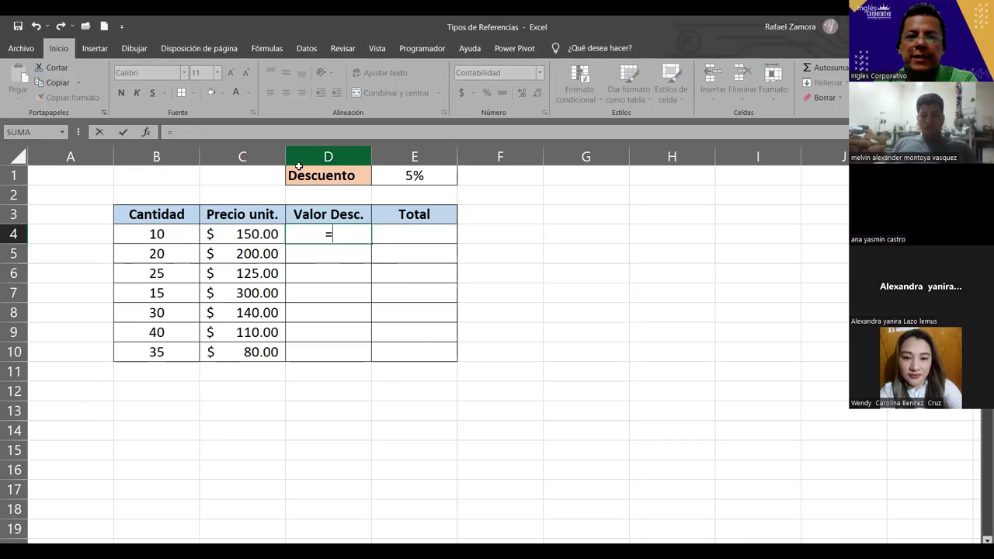
Complete D4 as =C4*E1 so the first discount shows $7.50.
{"action": "left_click", "coordinate": [247, 234]}
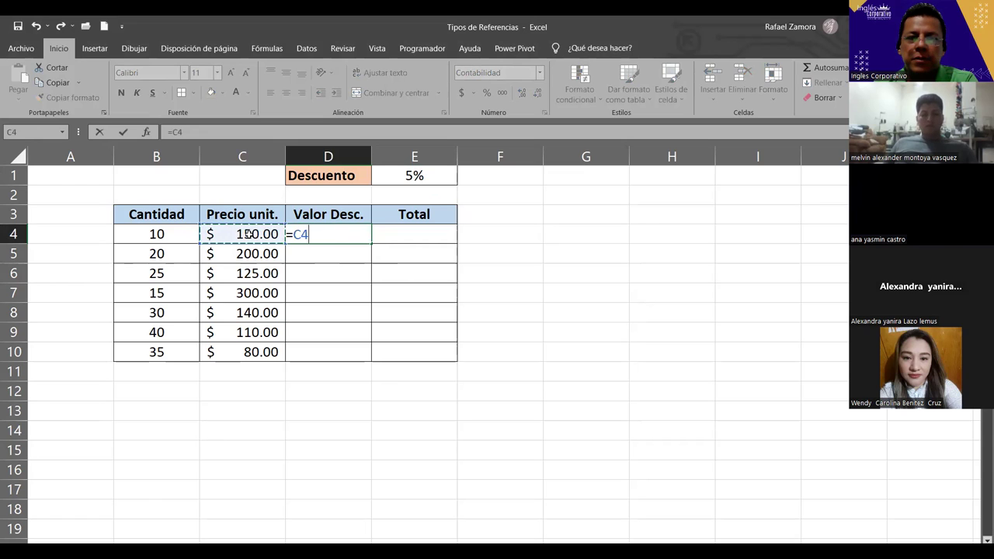
{"action": "left_click", "coordinate": [418, 174]}
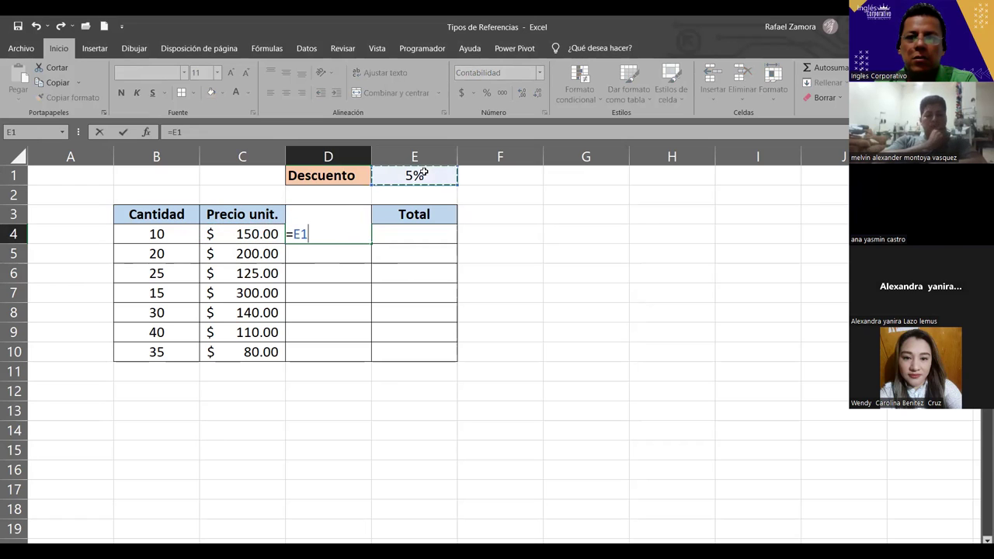
{"action": "left_click", "coordinate": [243, 234]}
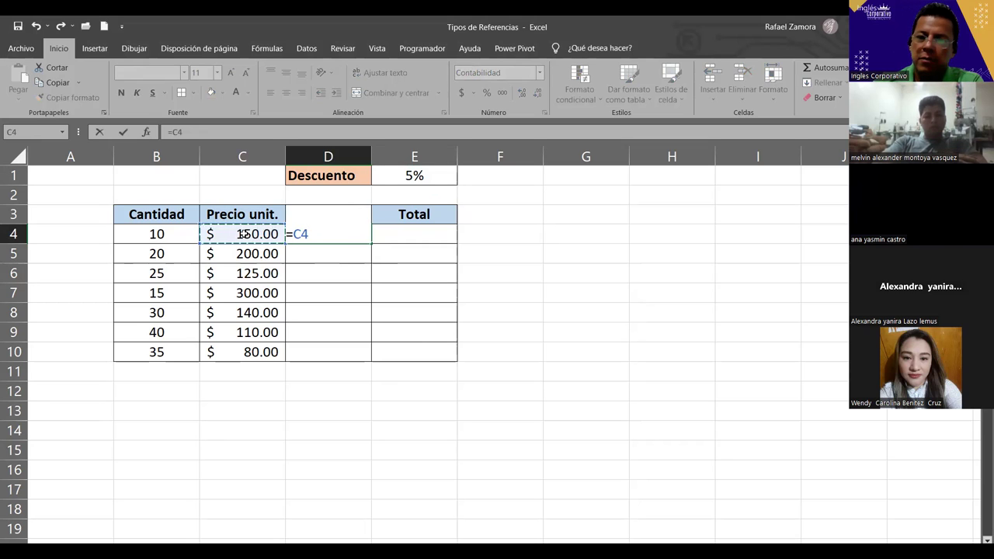
{"action": "type", "text": "*"}
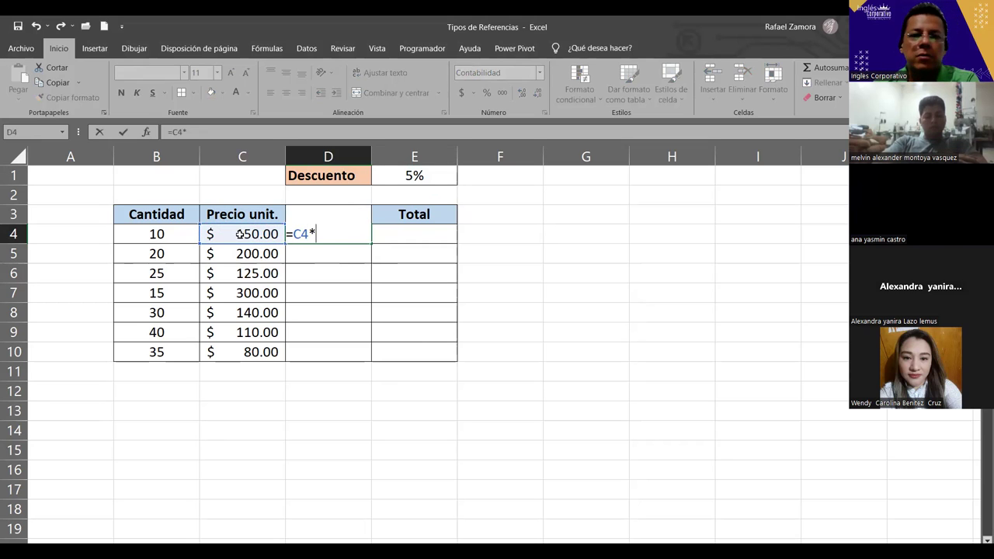
{"action": "left_click", "coordinate": [418, 176]}
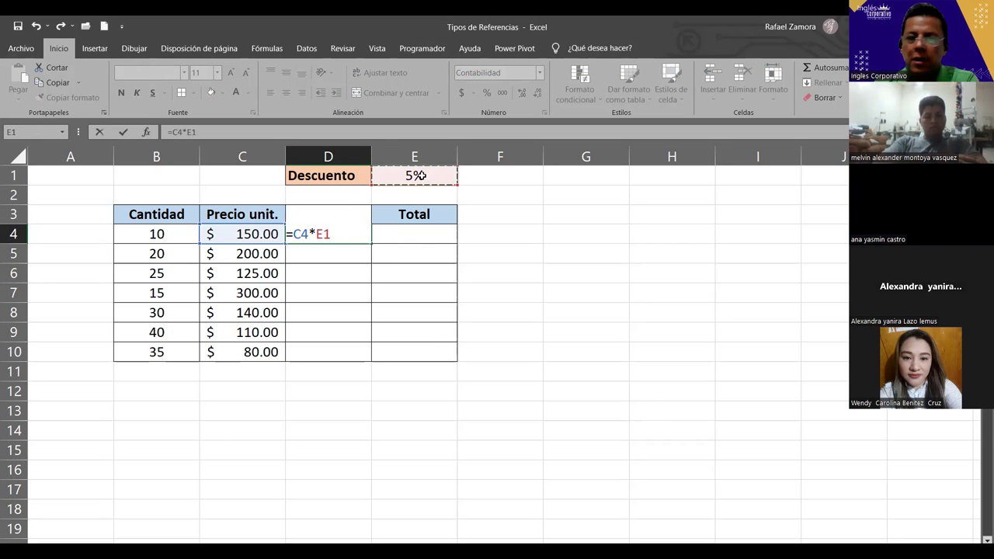
{"action": "key", "text": "Return"}
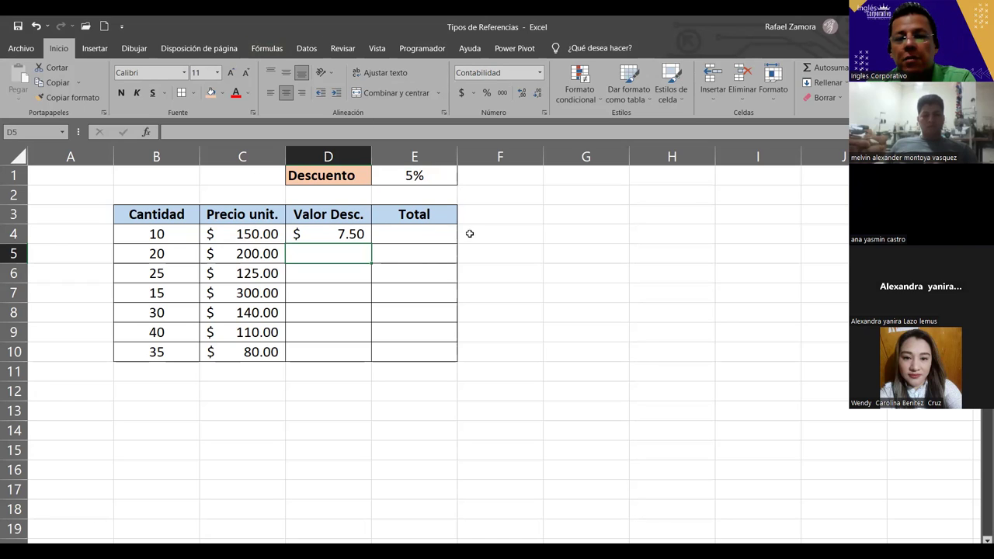
Enter =C4-D4 in E4 so the first Total shows $142.50.
{"action": "left_click", "coordinate": [386, 230]}
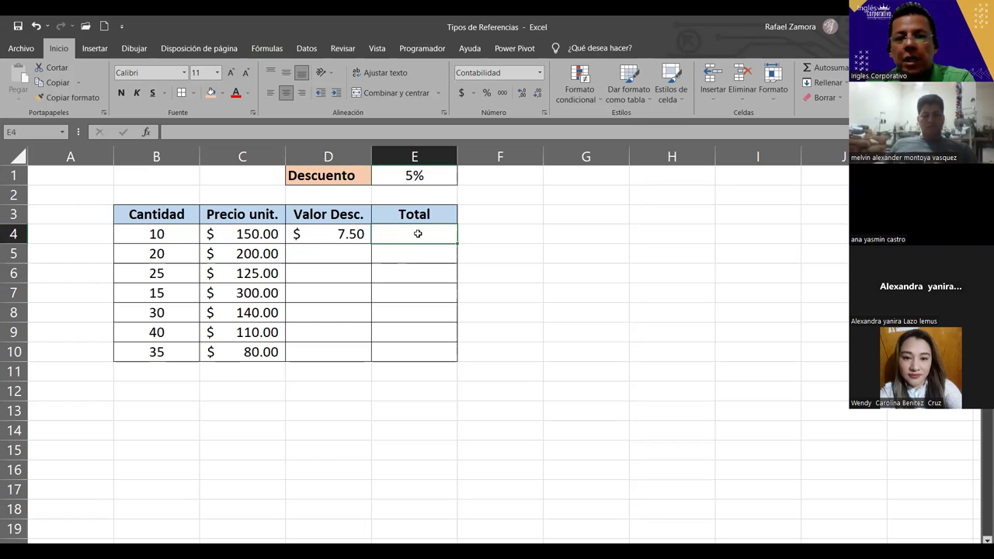
{"action": "type", "text": "="}
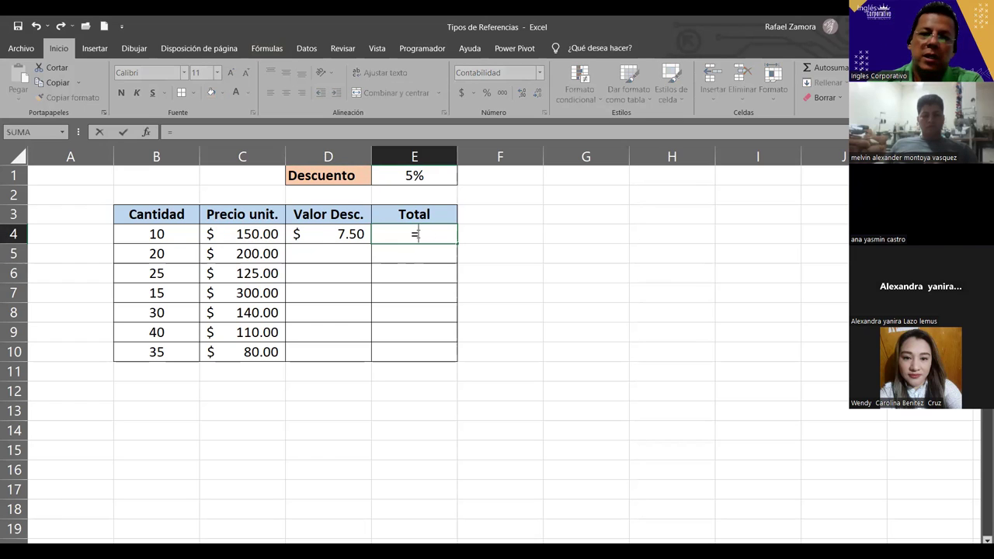
{"action": "left_click", "coordinate": [262, 234]}
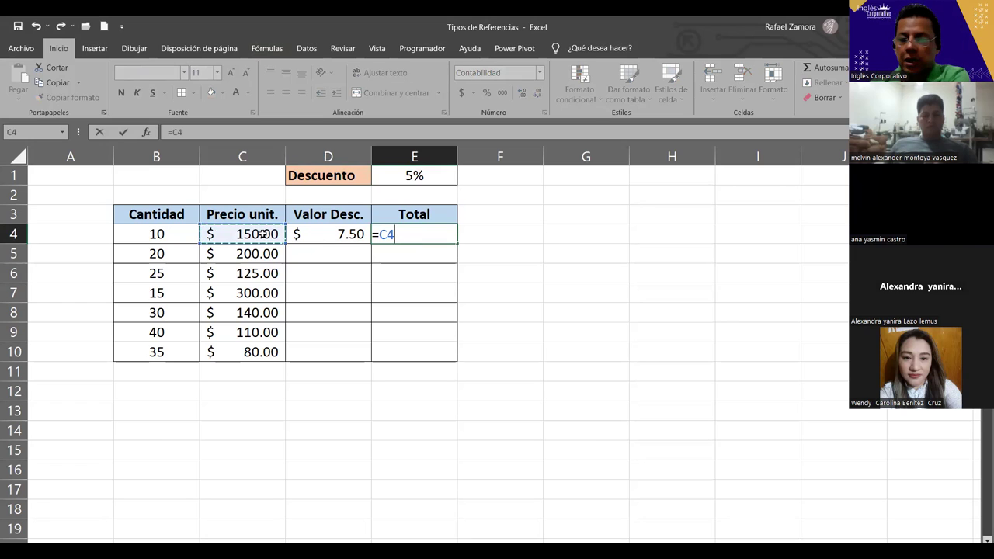
{"action": "type", "text": "-"}
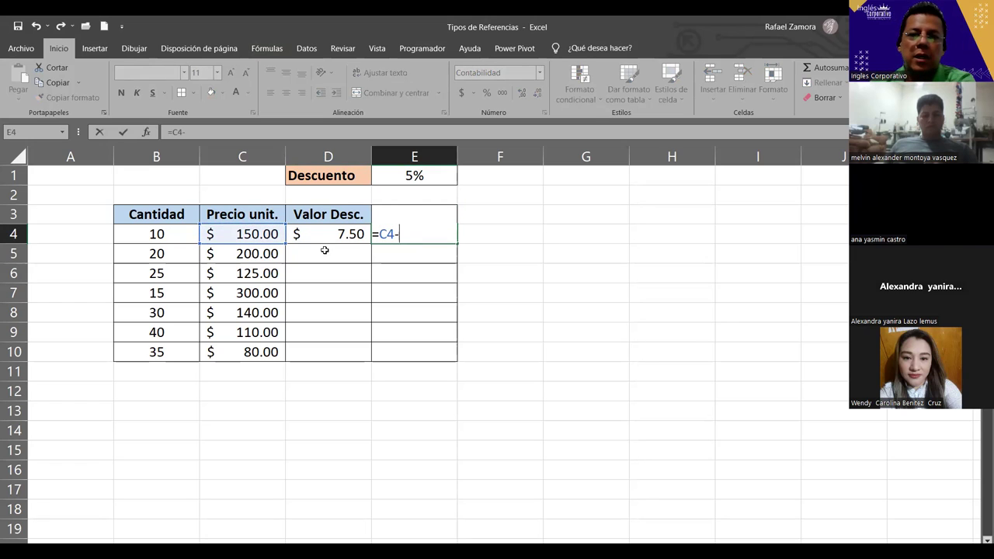
{"action": "left_click", "coordinate": [334, 237]}
{"action": "key", "text": "Return"}
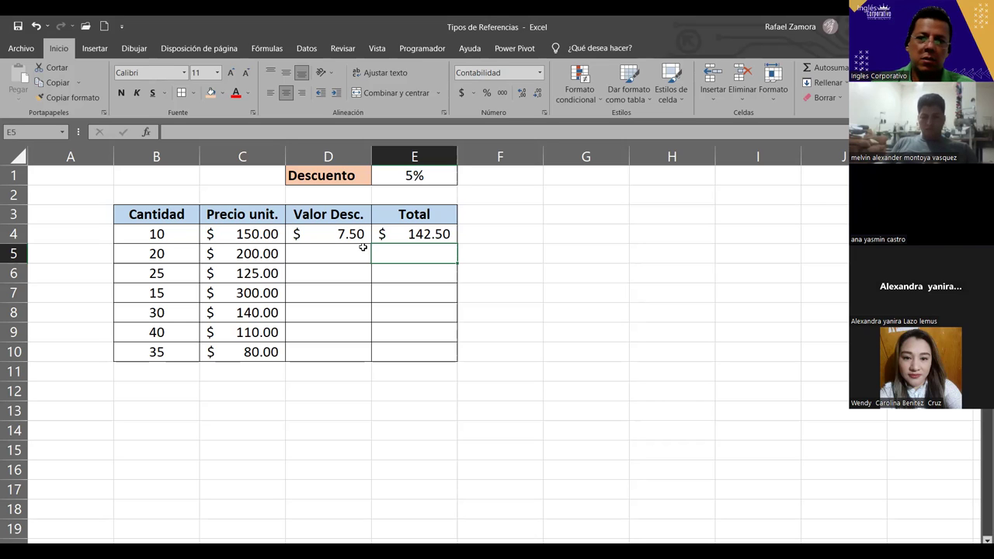
Fill the Total formula down E4:E10 and the discount formula down D4:D10.
{"action": "left_click", "coordinate": [360, 233]}
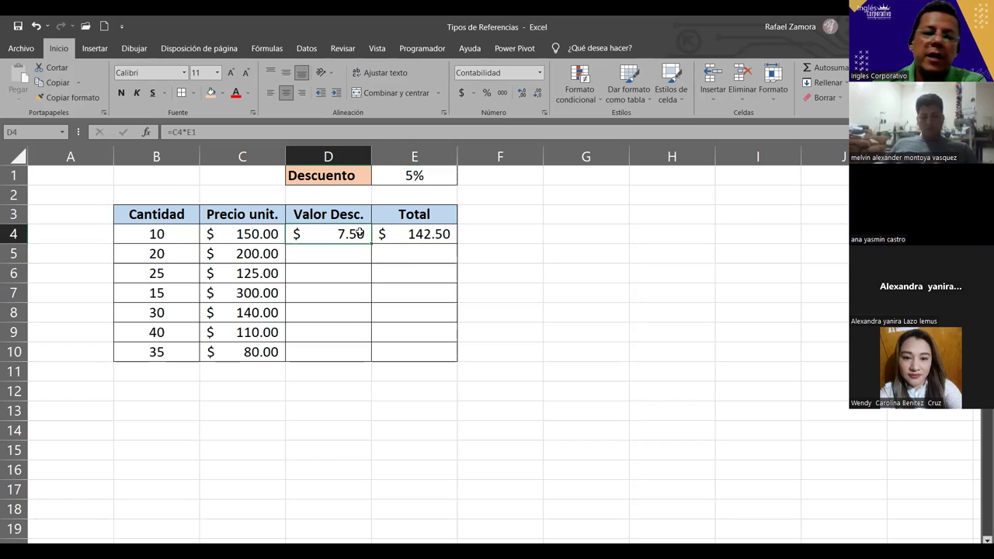
{"action": "left_click", "coordinate": [449, 233]}
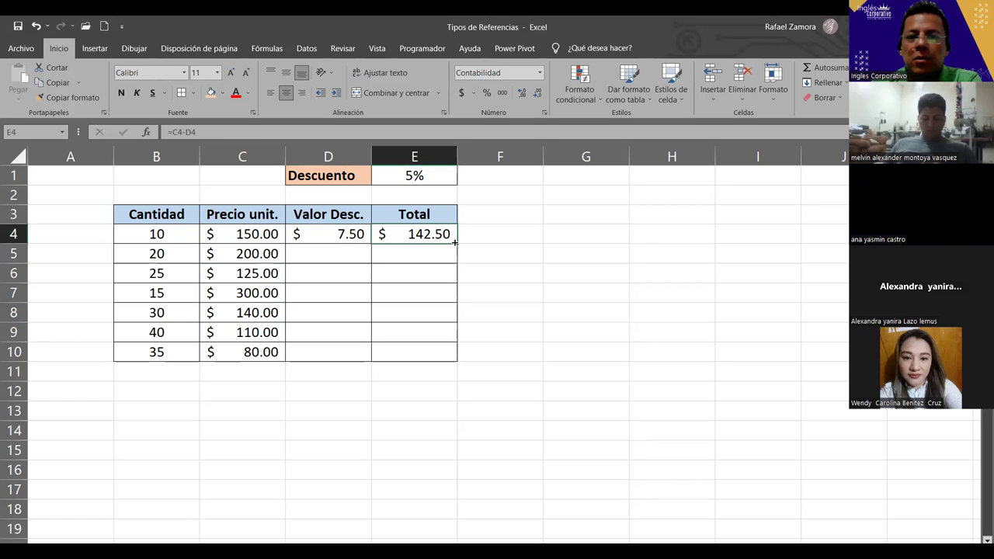
{"action": "left_click_drag", "start_coordinate": [449, 285], "coordinate": [449, 367]}
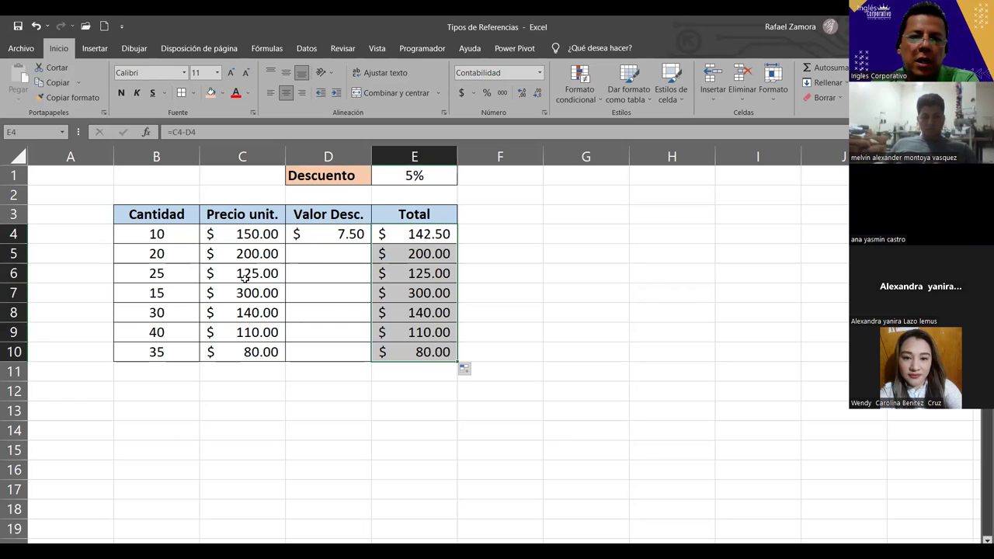
{"action": "left_click", "coordinate": [339, 235]}
{"action": "left_click_drag", "start_coordinate": [370, 258], "coordinate": [372, 364]}
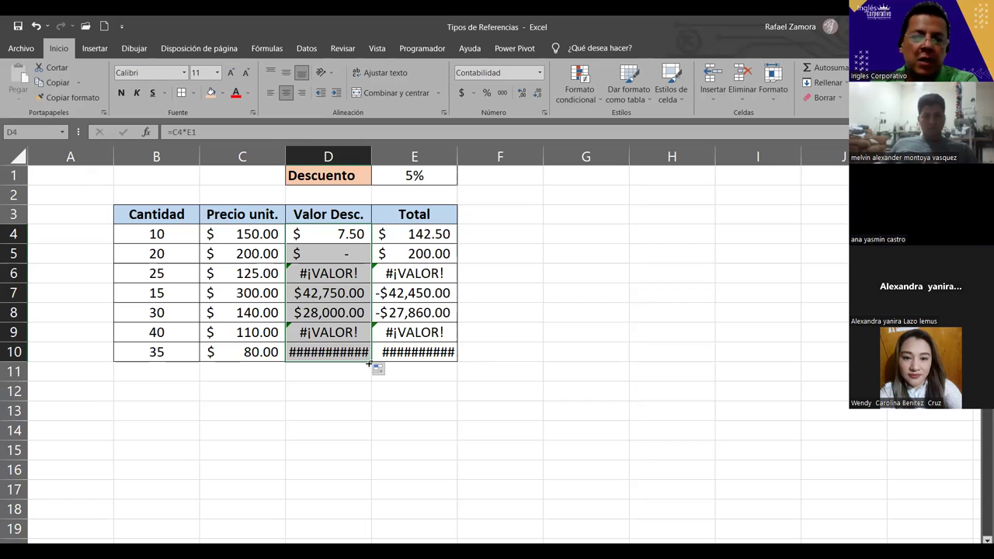
Select D5 to inspect its copied formula =C5*E2.
{"action": "left_click", "coordinate": [361, 247]}
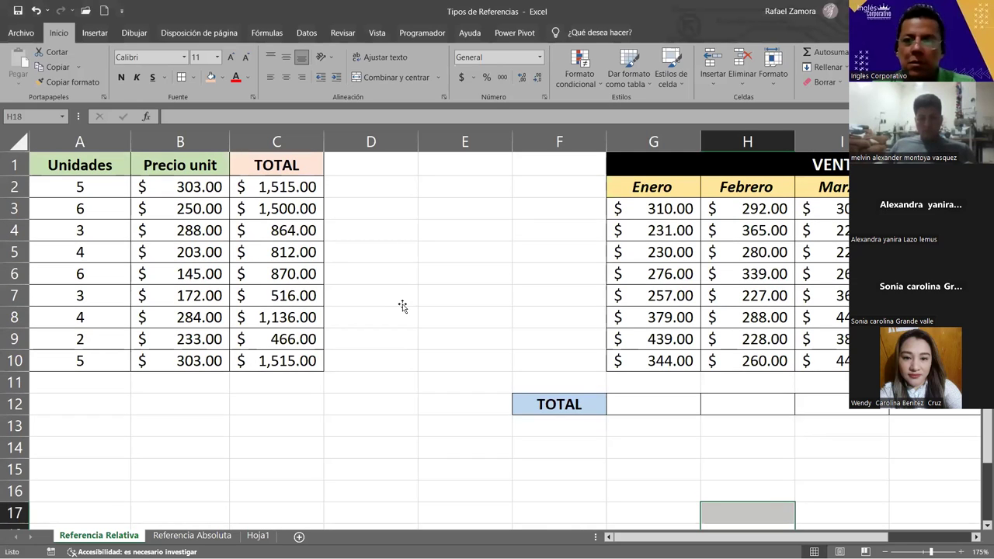
Open the TOTAL formula in C2 on Referencia Relativa to show its relative references.
{"action": "left_click", "coordinate": [402, 304]}
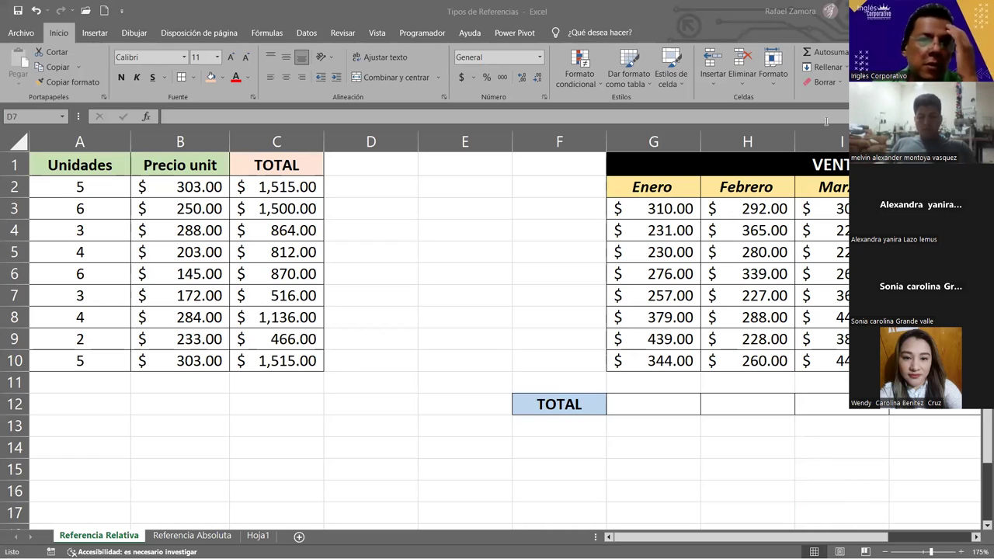
{"action": "left_click", "coordinate": [281, 169]}
{"action": "left_click", "coordinate": [284, 181]}
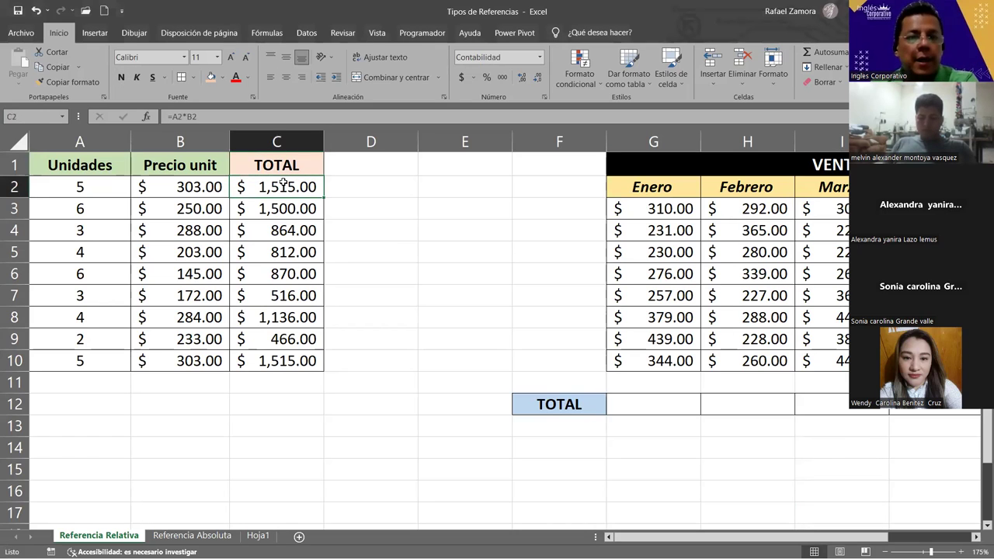
{"action": "double_click", "coordinate": [284, 185]}
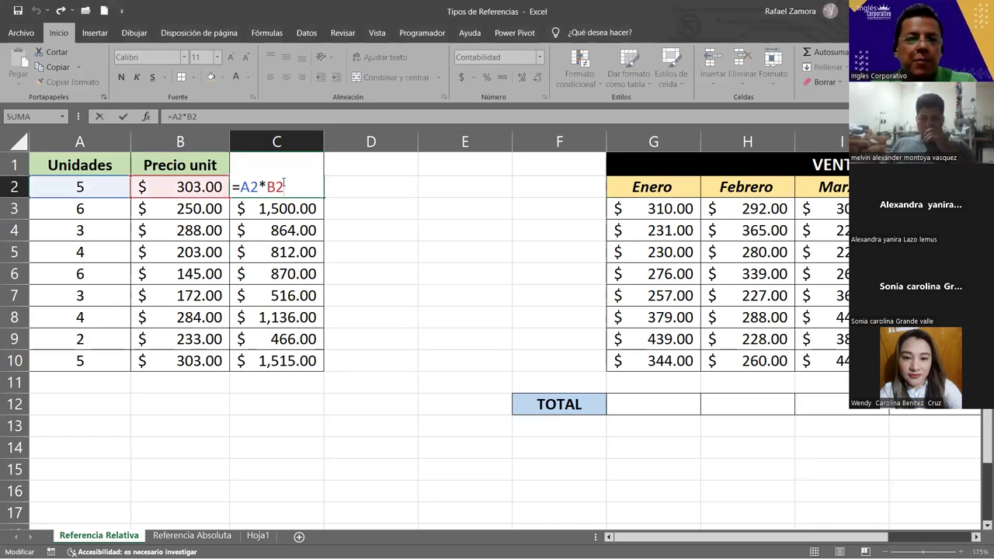
{"action": "key", "text": "Escape"}
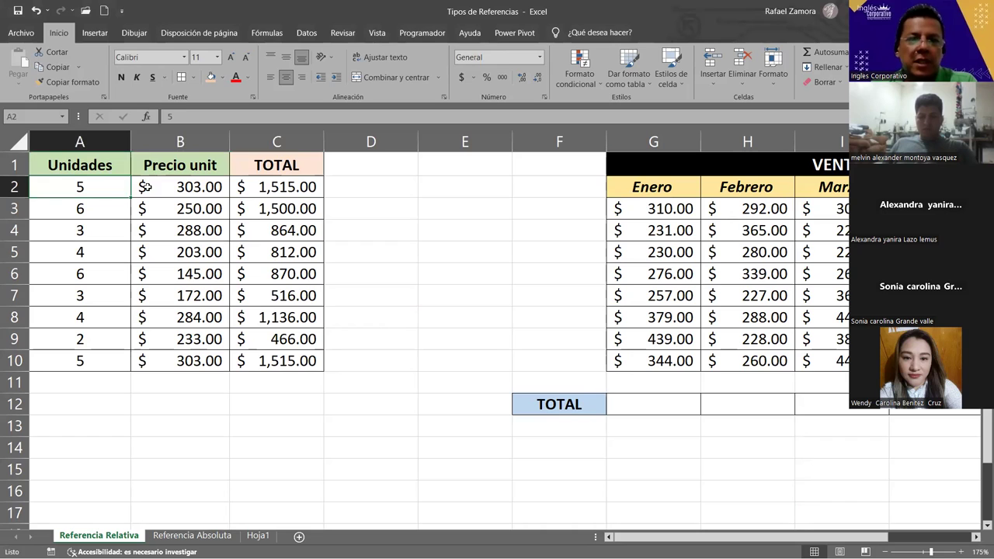
{"action": "double_click", "coordinate": [306, 185]}
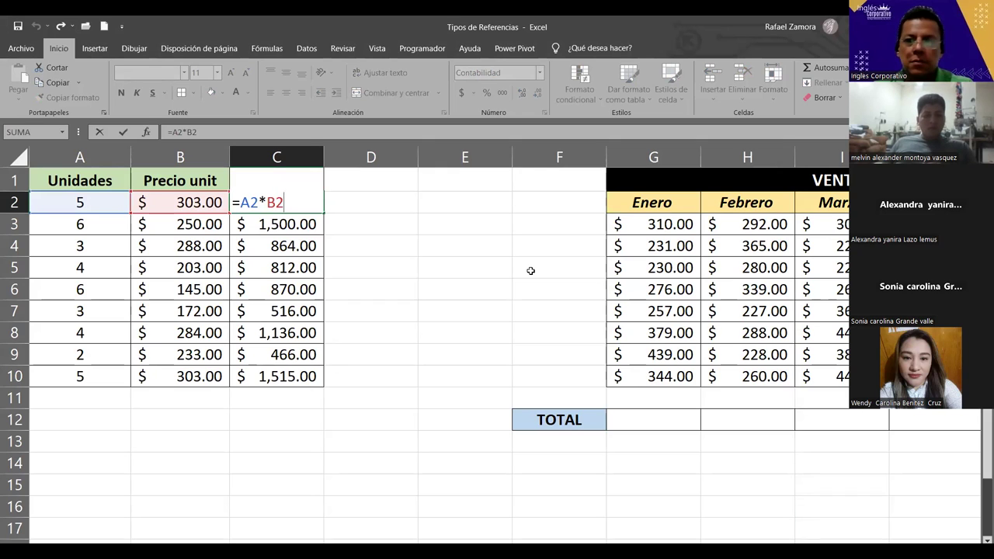
{"action": "key", "text": "Return"}
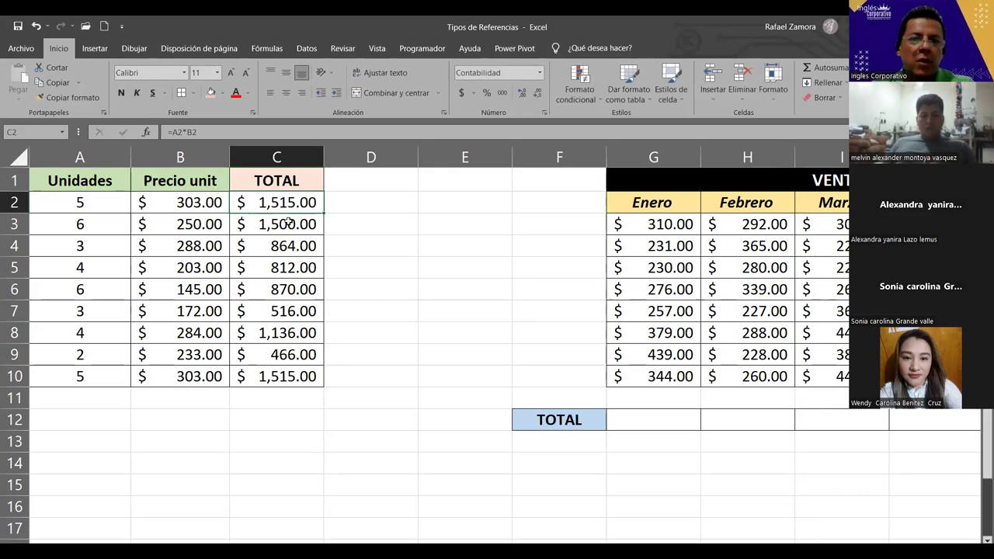
Show the shifted references in the TOTAL formulas of C3, C5, C7 and C10.
{"action": "double_click", "coordinate": [289, 224]}
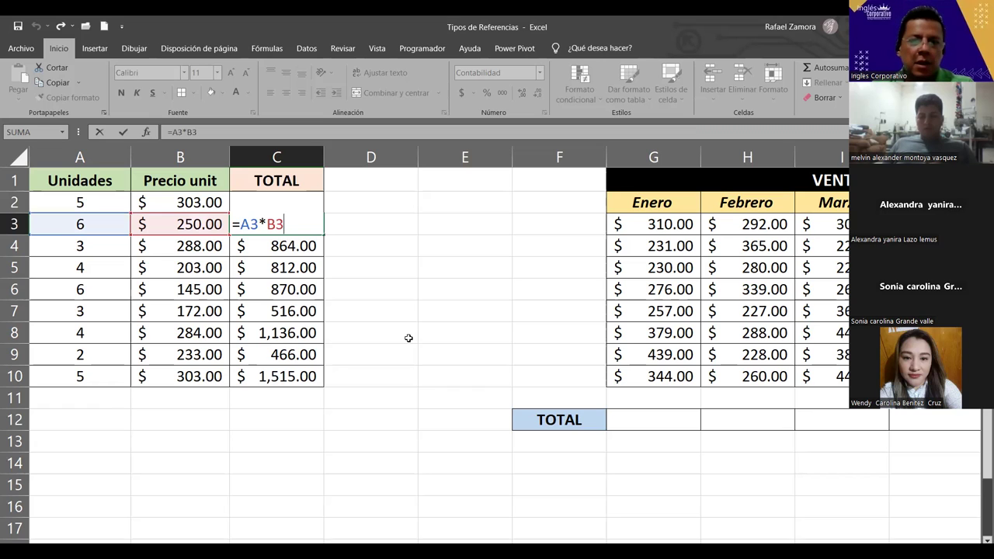
{"action": "double_click", "coordinate": [291, 267]}
{"action": "double_click", "coordinate": [292, 311]}
{"action": "double_click", "coordinate": [284, 376]}
{"action": "key", "text": "Escape"}
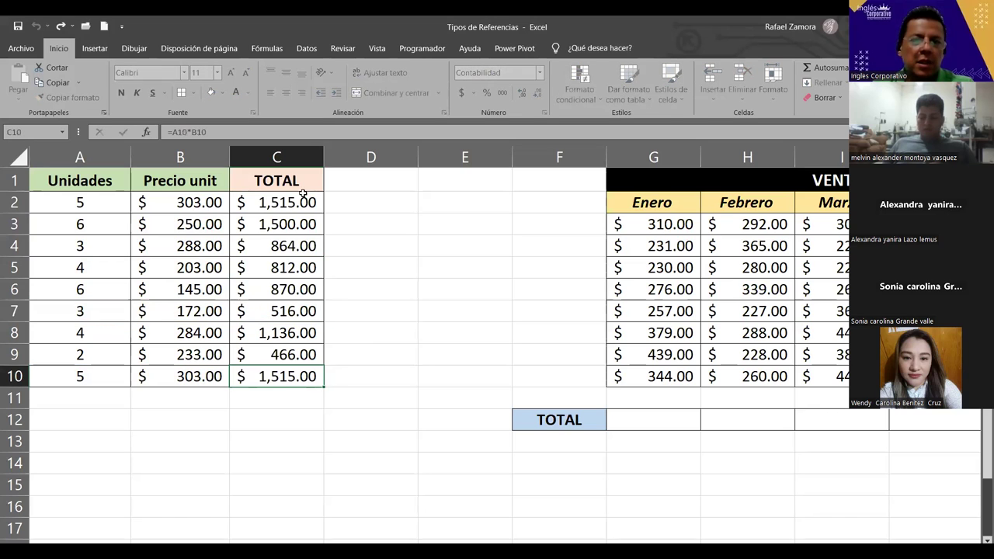
Step through the C2, C3 and C4 TOTAL formulas again to compare their references.
{"action": "double_click", "coordinate": [298, 201]}
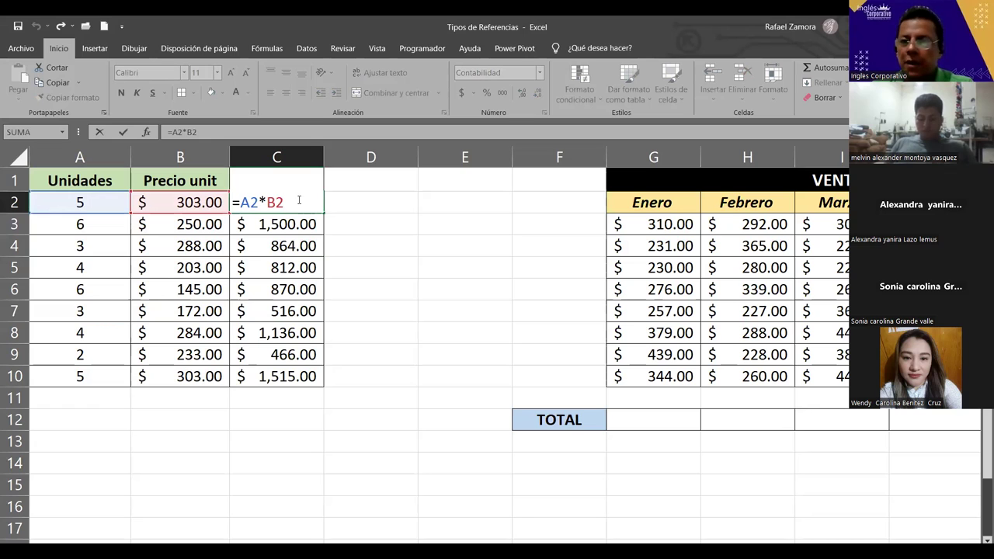
{"action": "key", "text": "Return"}
{"action": "key", "text": "F2"}
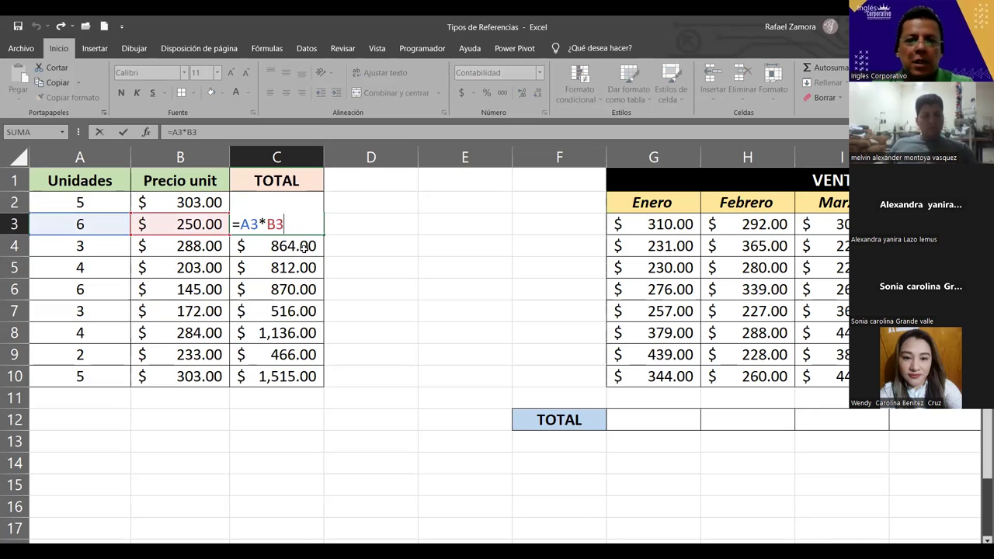
{"action": "key", "text": "Return"}
{"action": "key", "text": "F2"}
{"action": "key", "text": "Return"}
{"action": "left_click", "coordinate": [318, 248]}
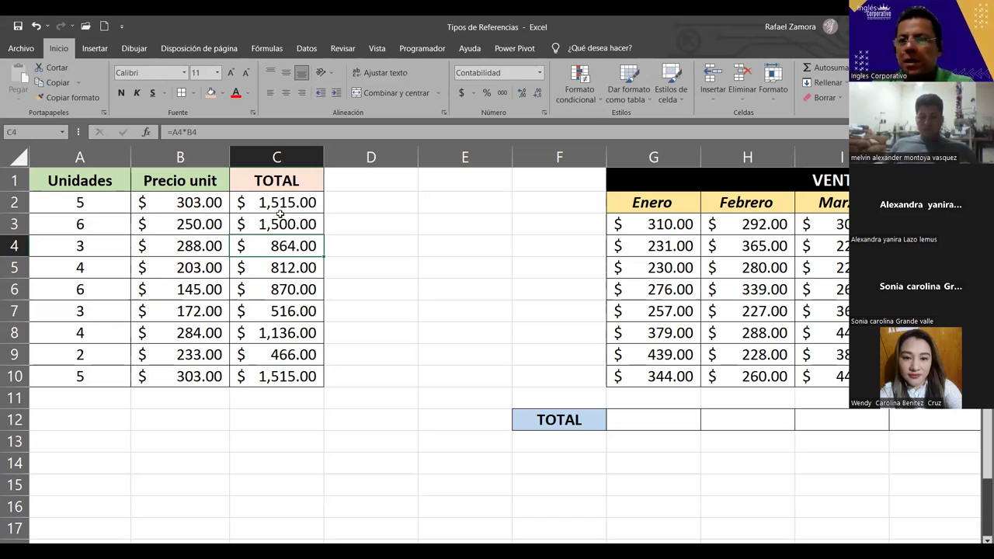
Compare the C2, C4 and C10 TOTAL formulas once more, leaving them unchanged.
{"action": "double_click", "coordinate": [257, 202]}
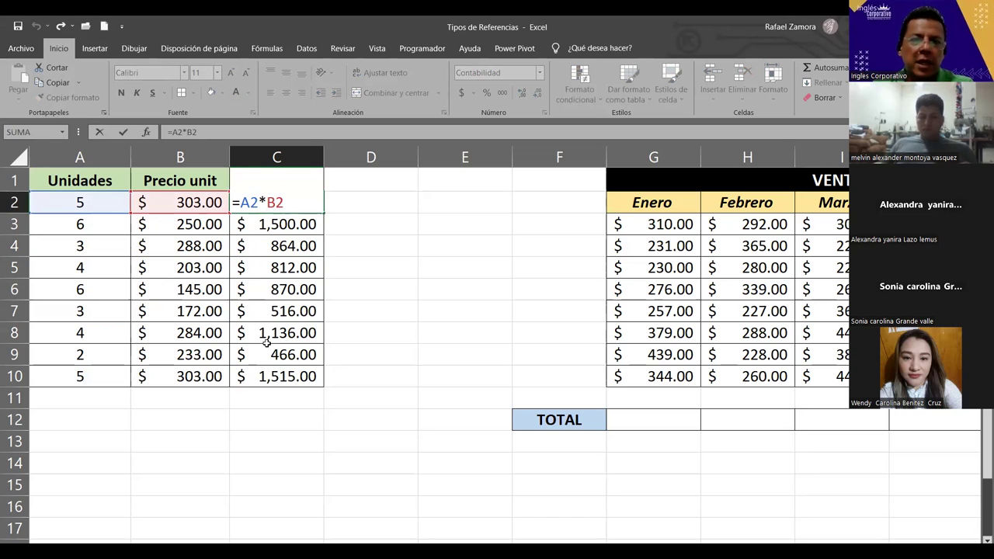
{"action": "left_click", "coordinate": [264, 370]}
{"action": "double_click", "coordinate": [264, 374]}
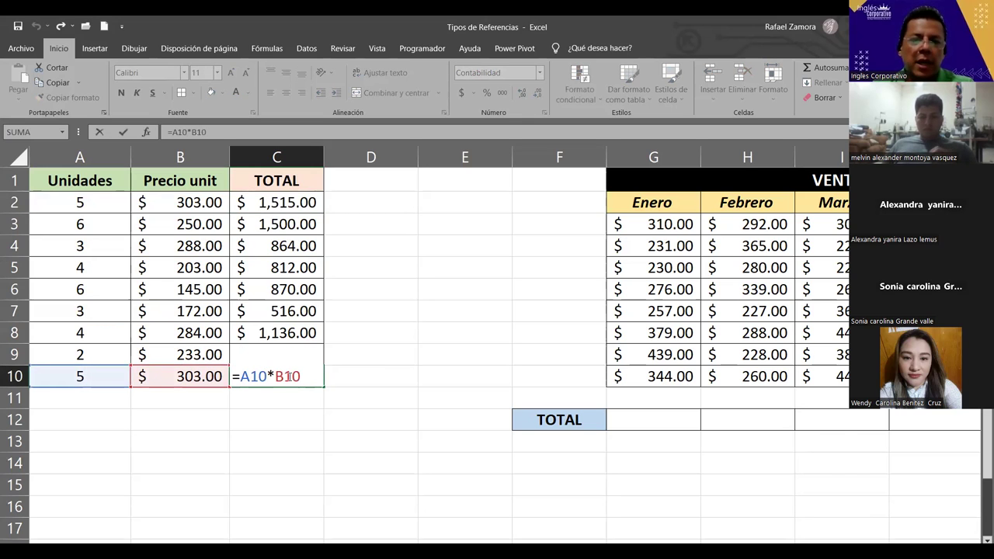
{"action": "key", "text": "ctrl+Return"}
{"action": "double_click", "coordinate": [287, 202]}
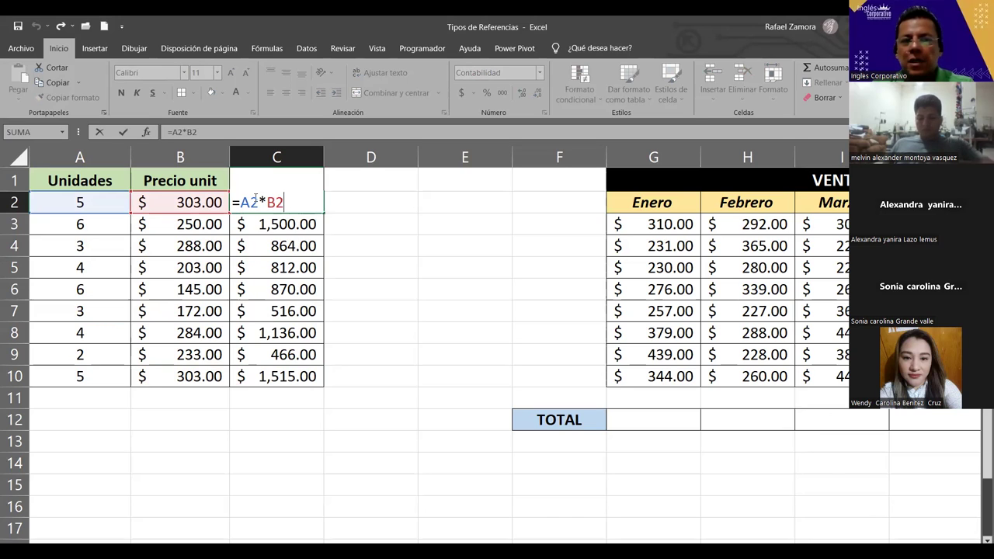
{"action": "double_click", "coordinate": [295, 246]}
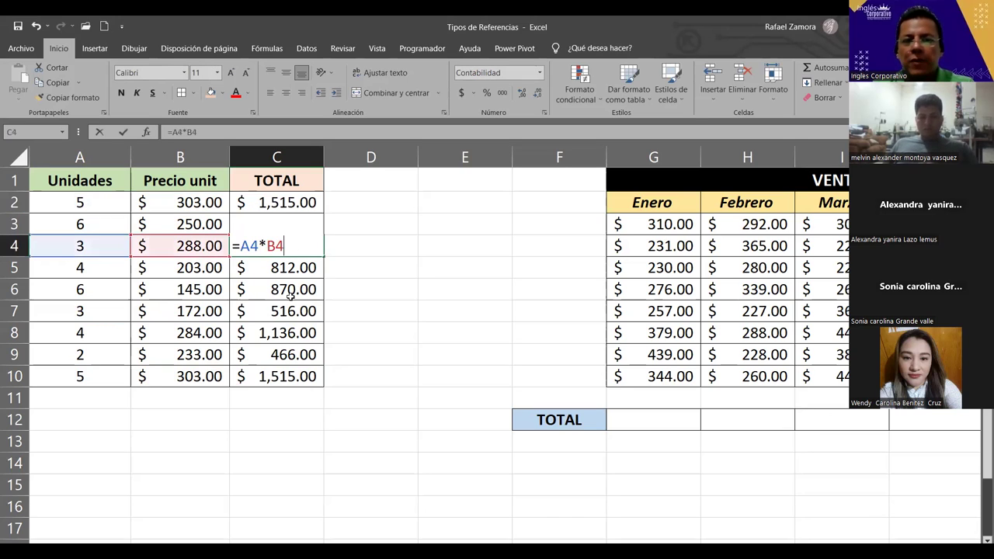
{"action": "left_click", "coordinate": [288, 308]}
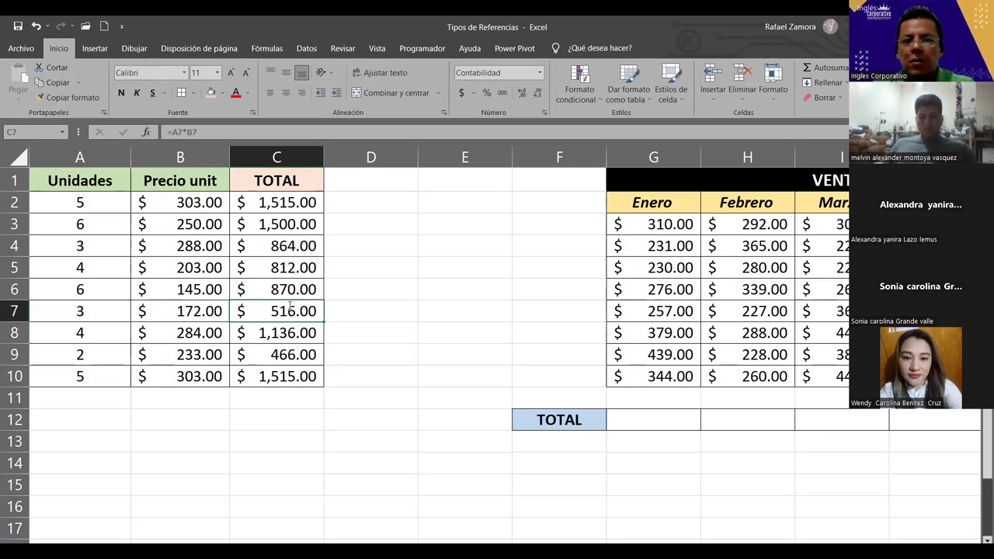
{"action": "double_click", "coordinate": [303, 369]}
{"action": "key", "text": "Escape"}
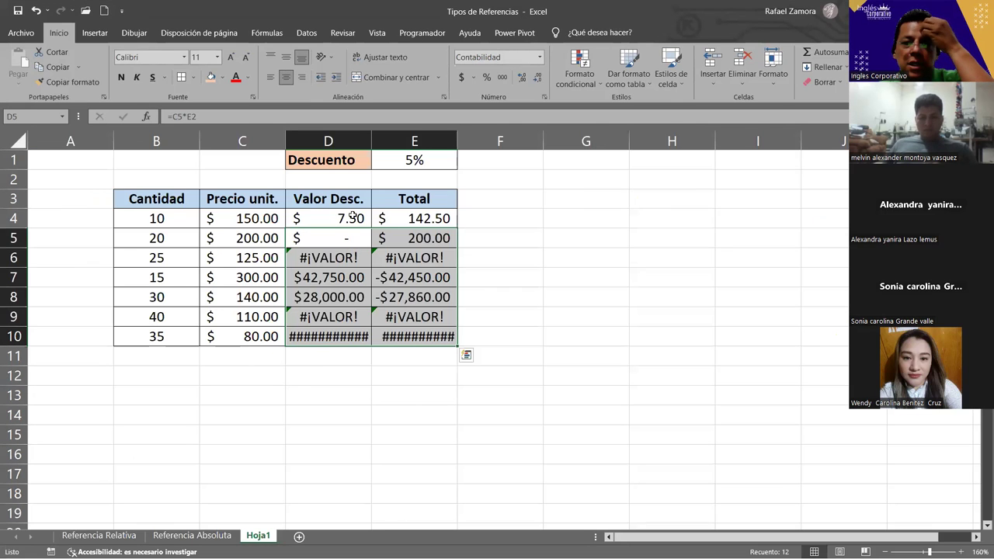
Refill the D4 discount formula down to D10 and review D4's references.
{"action": "left_click", "coordinate": [355, 219]}
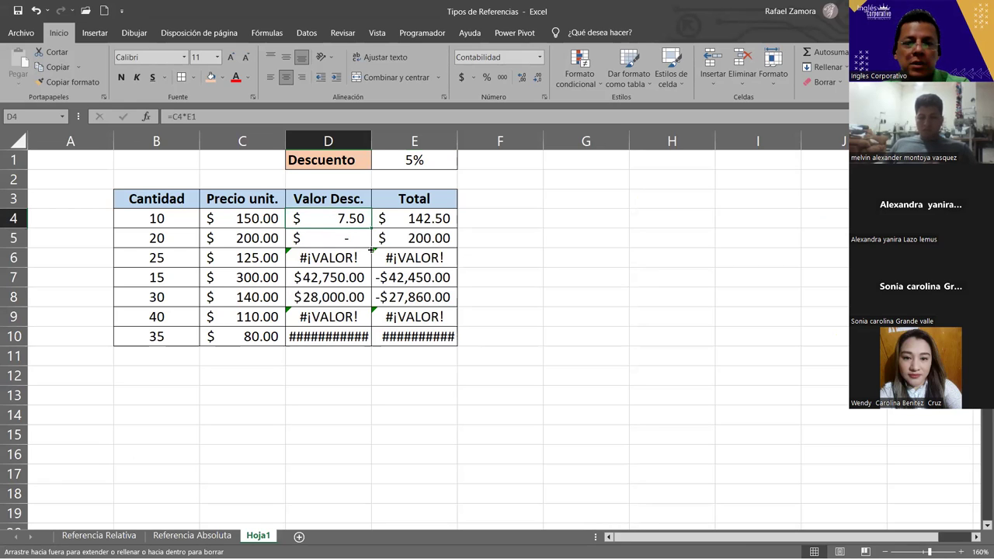
{"action": "left_click_drag", "start_coordinate": [371, 332], "coordinate": [371, 344]}
{"action": "left_click_drag", "start_coordinate": [325, 269], "coordinate": [328, 338]}
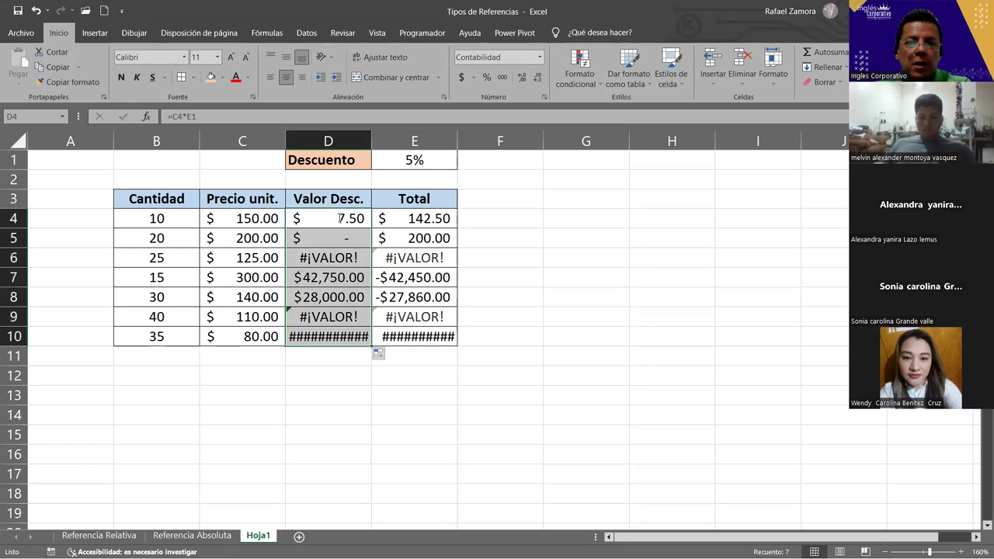
{"action": "key", "text": "F2"}
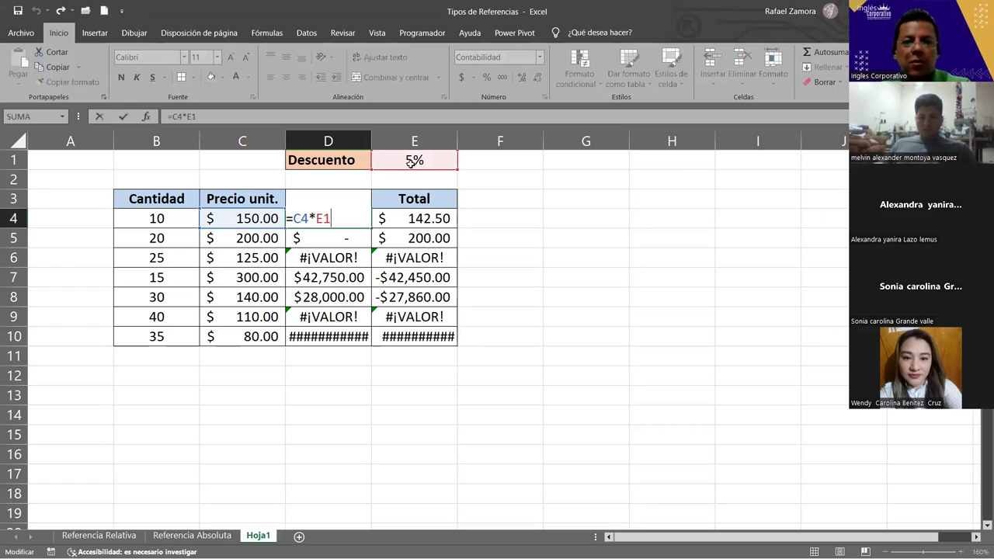
{"action": "key", "text": "ctrl+Return"}
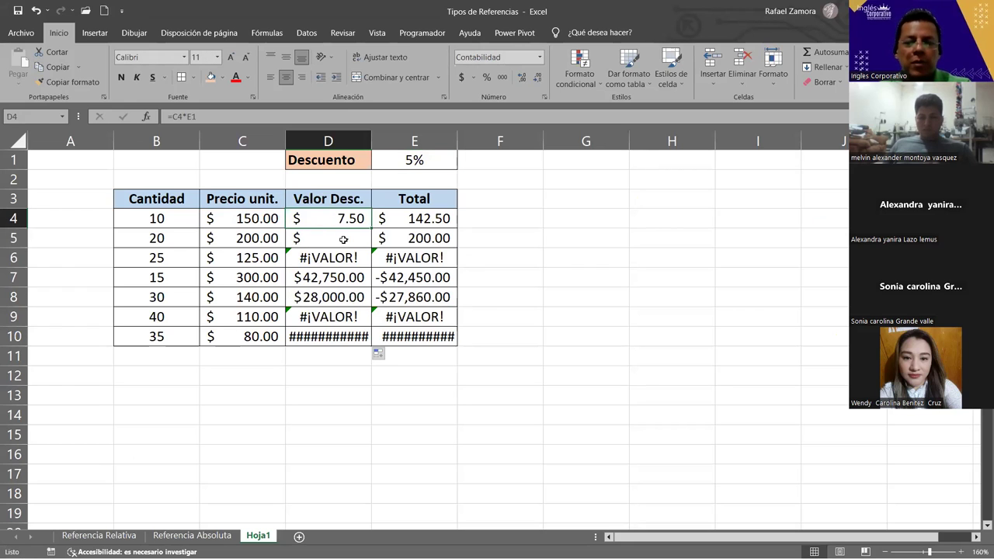
Show in D5 that the copied discount formula multiplies C5 by the shifted E2.
{"action": "left_click", "coordinate": [343, 239]}
{"action": "type", "text": "="}
{"action": "left_click", "coordinate": [256, 239]}
{"action": "type", "text": "*"}
{"action": "left_click", "coordinate": [429, 181]}
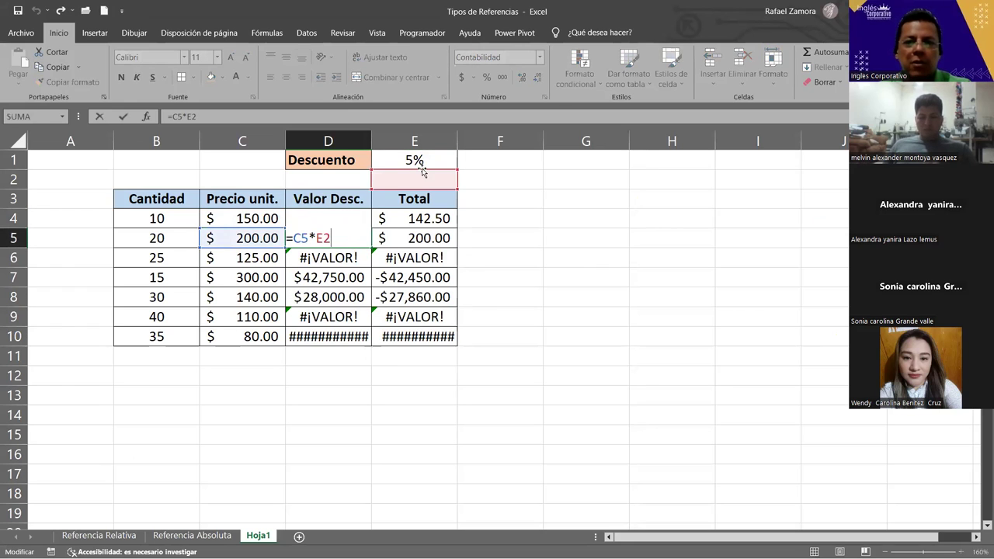
{"action": "key", "text": "Escape"}
Check the D6 and D8 formulas referencing E3 and E5, leaving them unchanged.
{"action": "key", "text": "Down"}
{"action": "key", "text": "F2"}
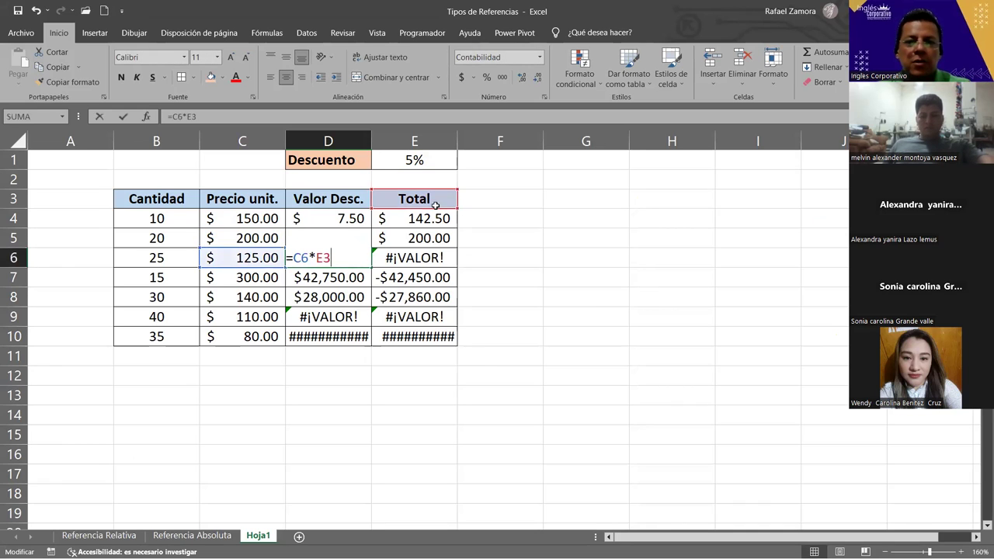
{"action": "key", "text": "Return"}
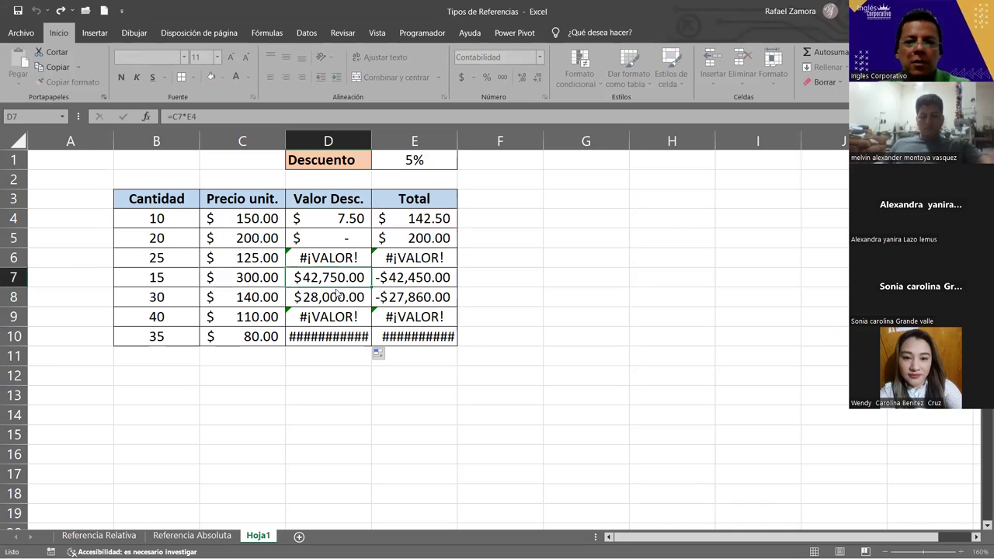
{"action": "key", "text": "Down"}
{"action": "key", "text": "Down"}
{"action": "key", "text": "Down"}
{"action": "key", "text": "Up"}
{"action": "key", "text": "Up"}
{"action": "key", "text": "F2"}
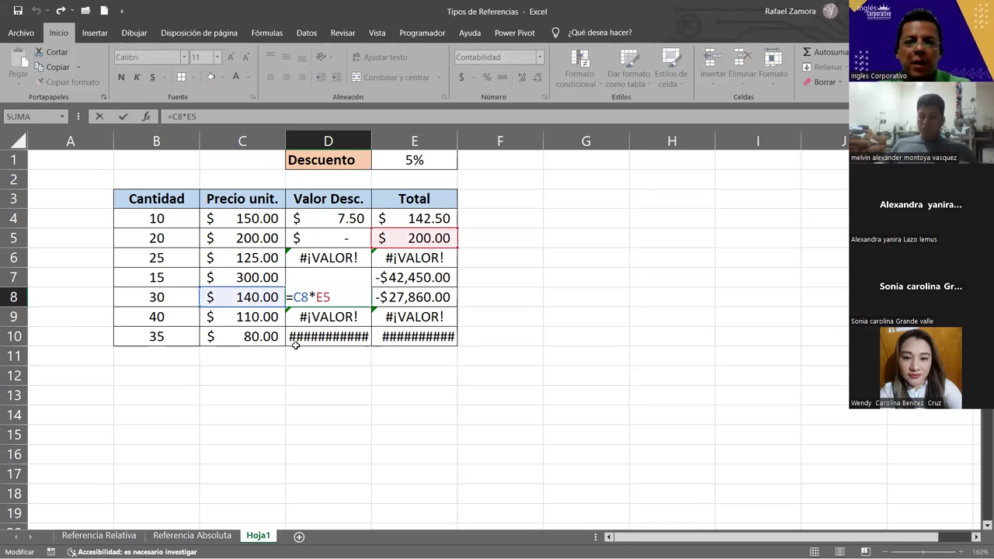
{"action": "key", "text": "Escape"}
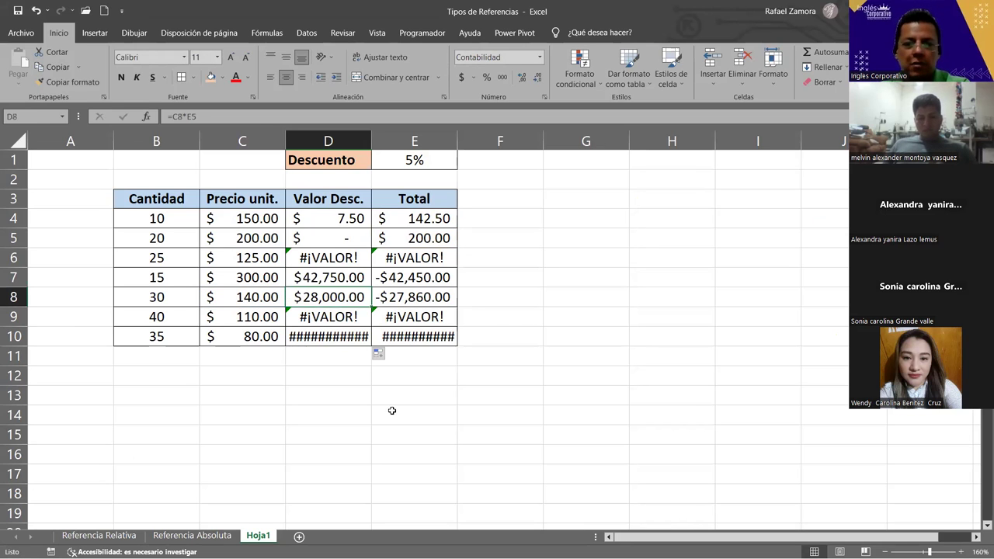
{"action": "left_click", "coordinate": [392, 410]}
Switch to the Referencia Relativa sheet and bring the VENTAS table into view.
{"action": "key", "text": "ctrl+Page_Up"}
{"action": "key", "text": "ctrl+Page_Up"}
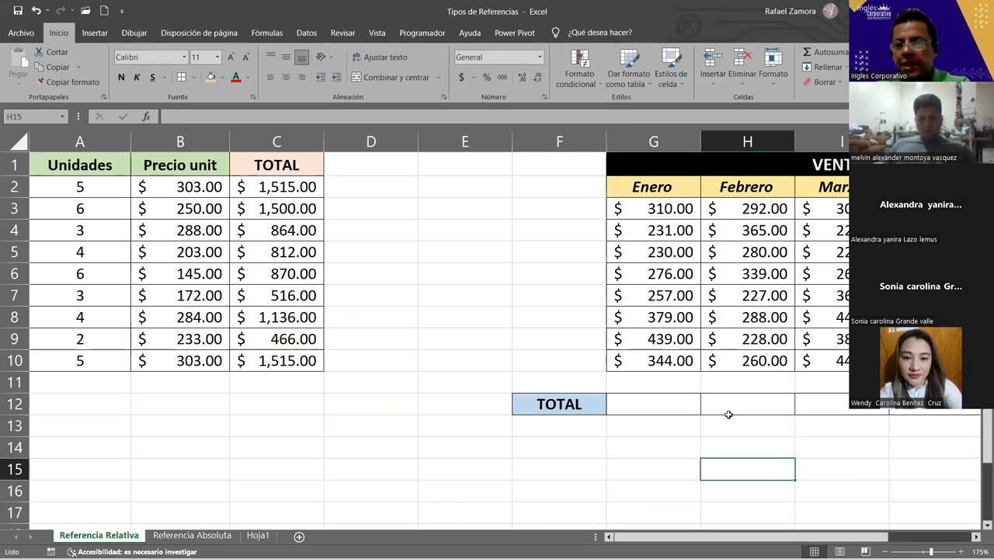
{"action": "left_click_drag", "start_coordinate": [799, 542], "coordinate": [834, 509]}
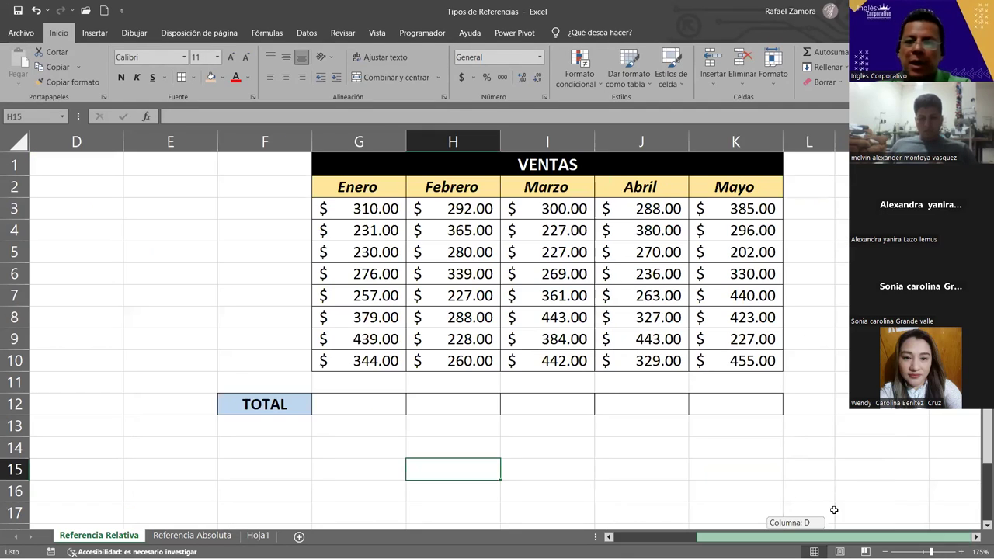
{"action": "left_click_drag", "start_coordinate": [956, 529], "coordinate": [956, 529]}
{"action": "scroll", "coordinate": [290, 394], "scroll_direction": "right", "scroll_amount": 1}
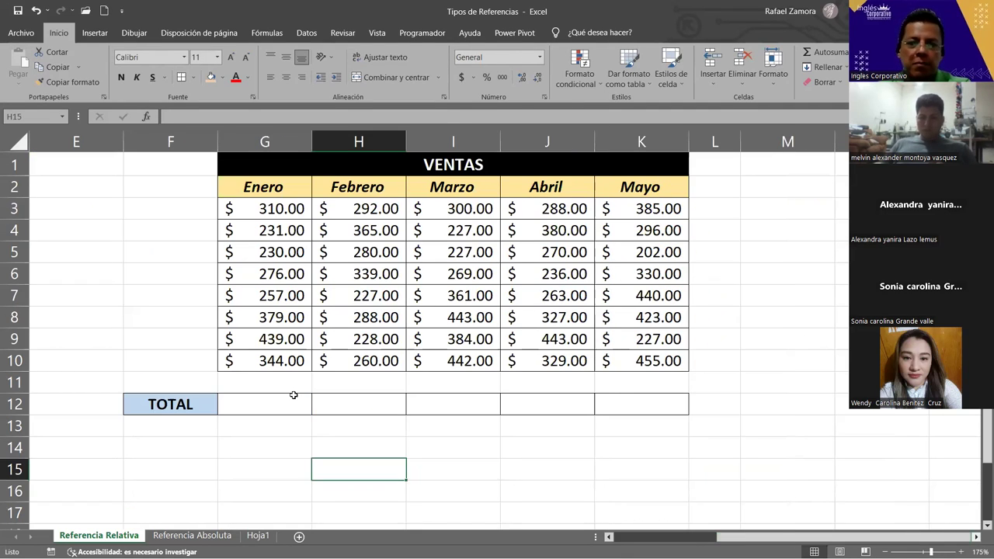
Start the Enero total in G12 with =G3+G4+G5+G6.
{"action": "left_click", "coordinate": [286, 398]}
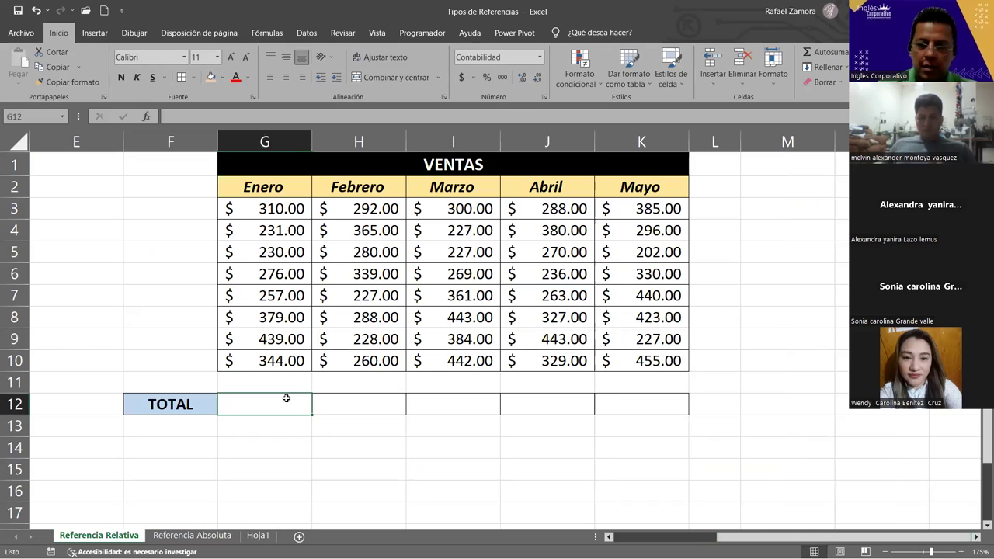
{"action": "type", "text": "="}
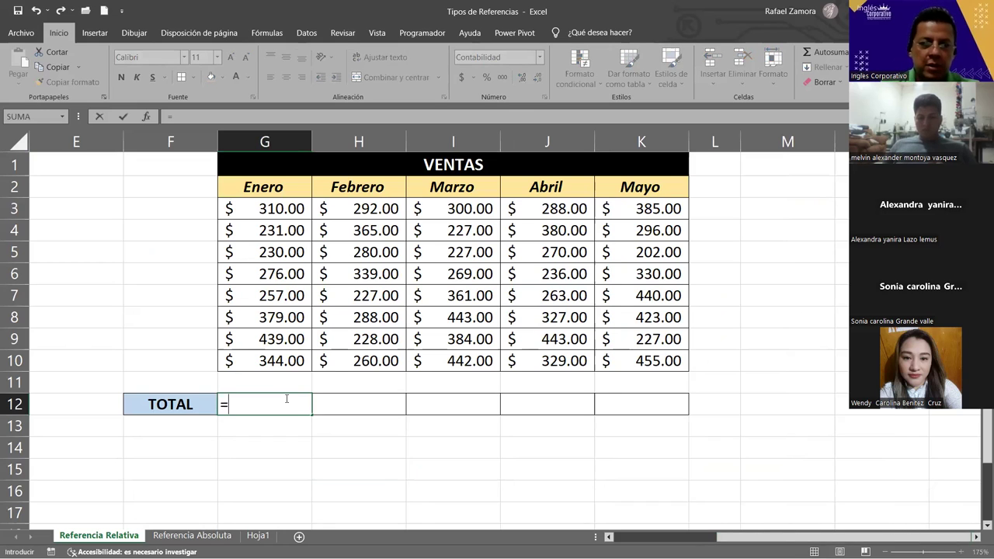
{"action": "left_click", "coordinate": [274, 208]}
{"action": "type", "text": "+"}
{"action": "left_click", "coordinate": [280, 230]}
{"action": "type", "text": "+"}
{"action": "left_click", "coordinate": [283, 251]}
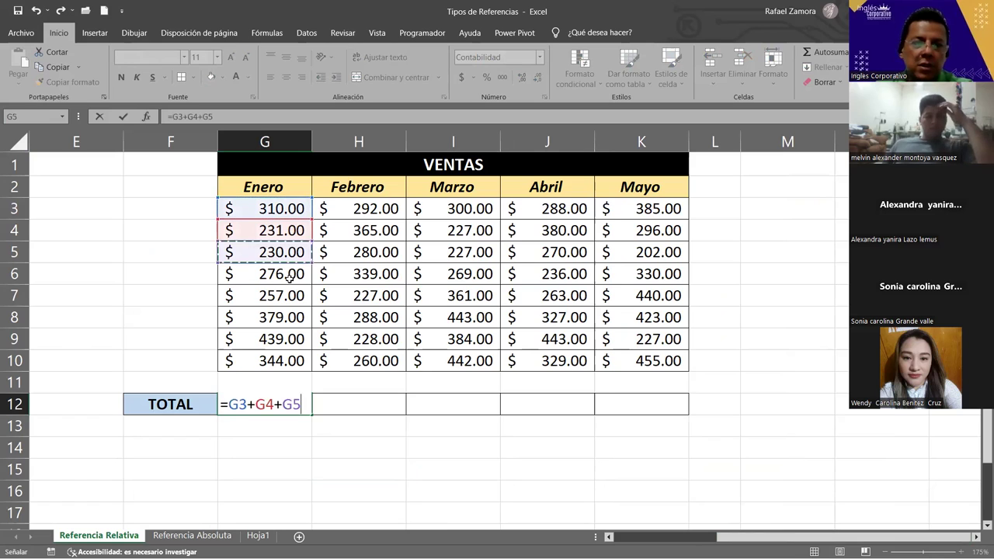
Complete the G12 formula with G7 through G10, giving $2,466.00.
{"action": "type", "text": "+"}
{"action": "left_click", "coordinate": [294, 273]}
{"action": "type", "text": "+"}
{"action": "left_click", "coordinate": [293, 295]}
{"action": "type", "text": "+"}
{"action": "left_click", "coordinate": [295, 317]}
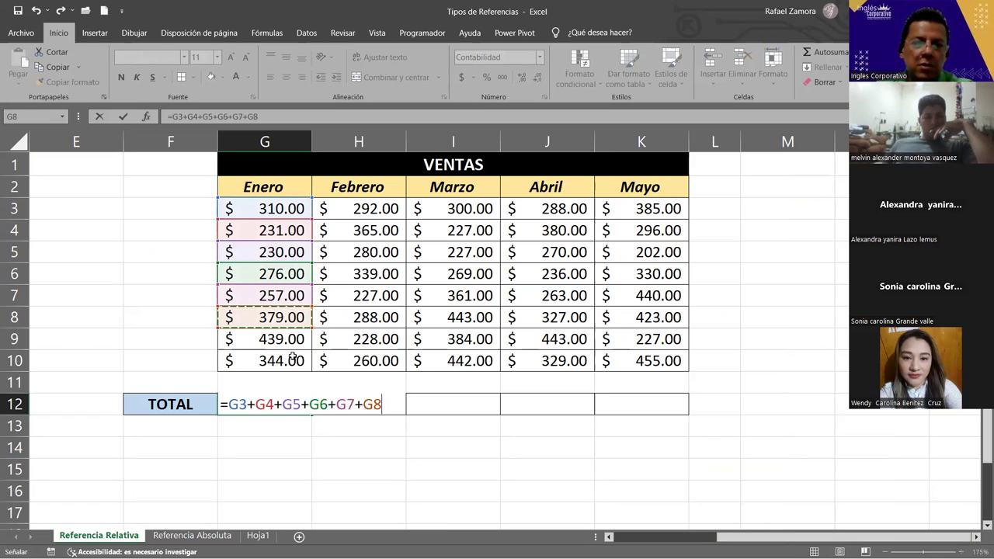
{"action": "type", "text": "+"}
{"action": "left_click", "coordinate": [289, 339]}
{"action": "type", "text": "+"}
{"action": "left_click", "coordinate": [289, 360]}
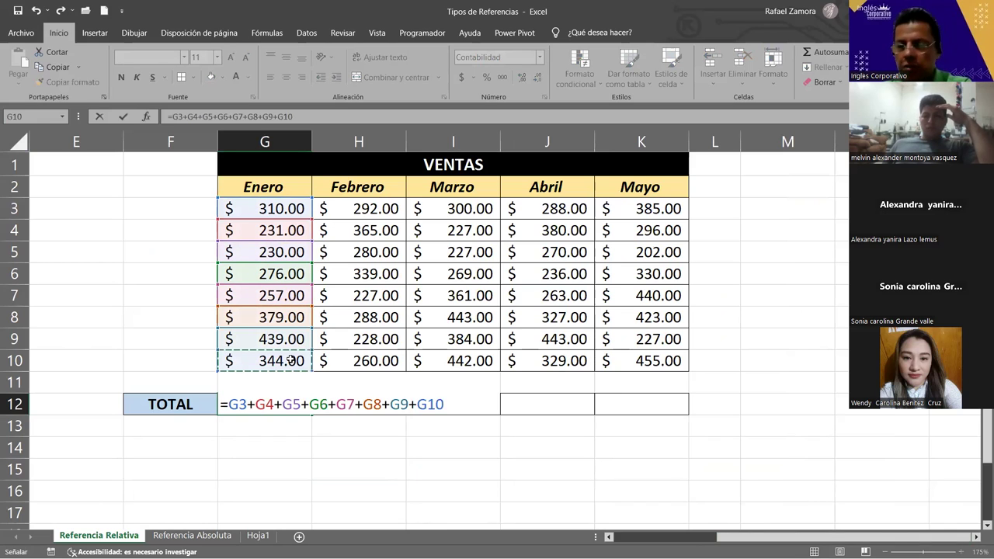
{"action": "key", "text": "Return"}
{"action": "type", "text": "."}
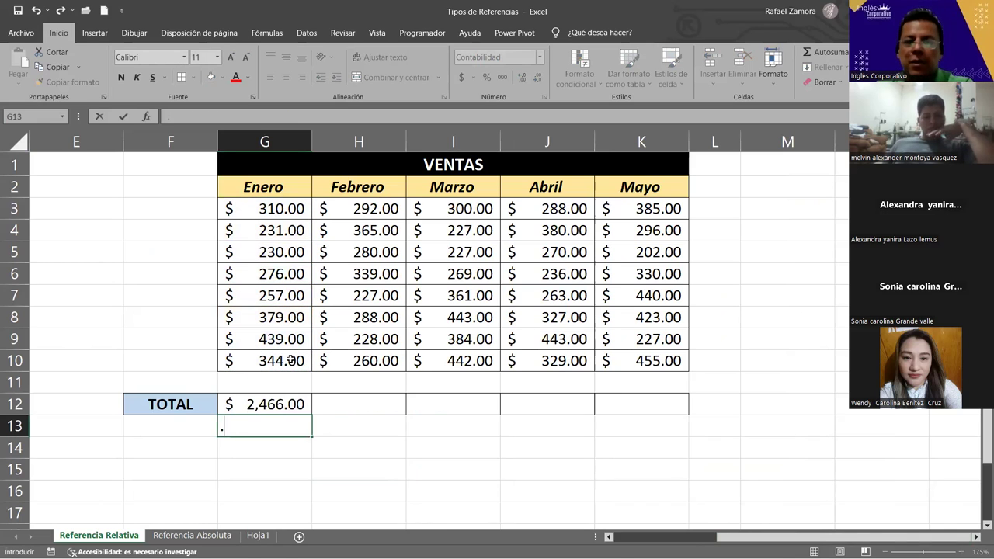
Fill the G12 total across to K12, giving Febrero–Mayo totals $2,279.00 to $2,758.00.
{"action": "left_click", "coordinate": [308, 412]}
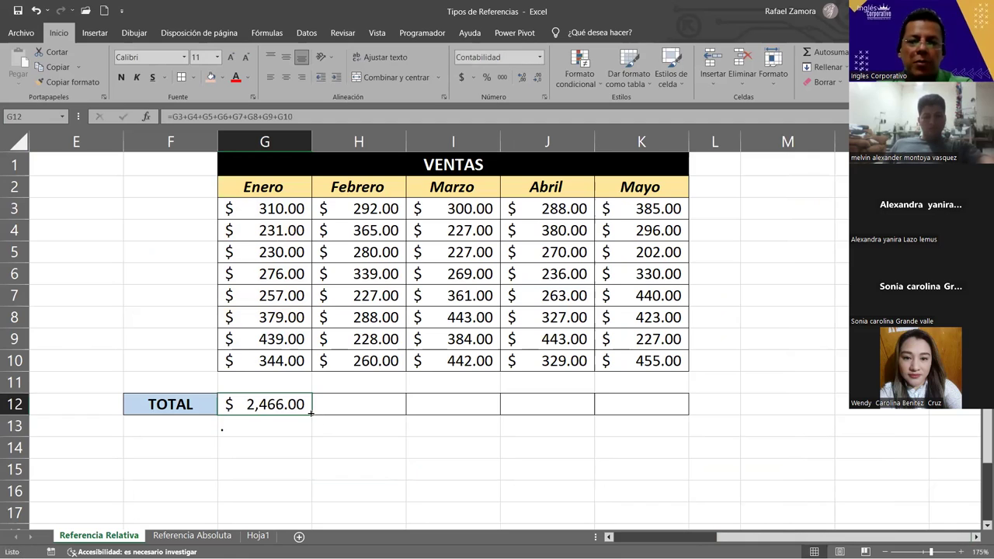
{"action": "left_click_drag", "start_coordinate": [311, 413], "coordinate": [311, 413]}
{"action": "left_click_drag", "start_coordinate": [459, 408], "coordinate": [682, 436]}
{"action": "left_click_drag", "start_coordinate": [310, 419], "coordinate": [303, 411]}
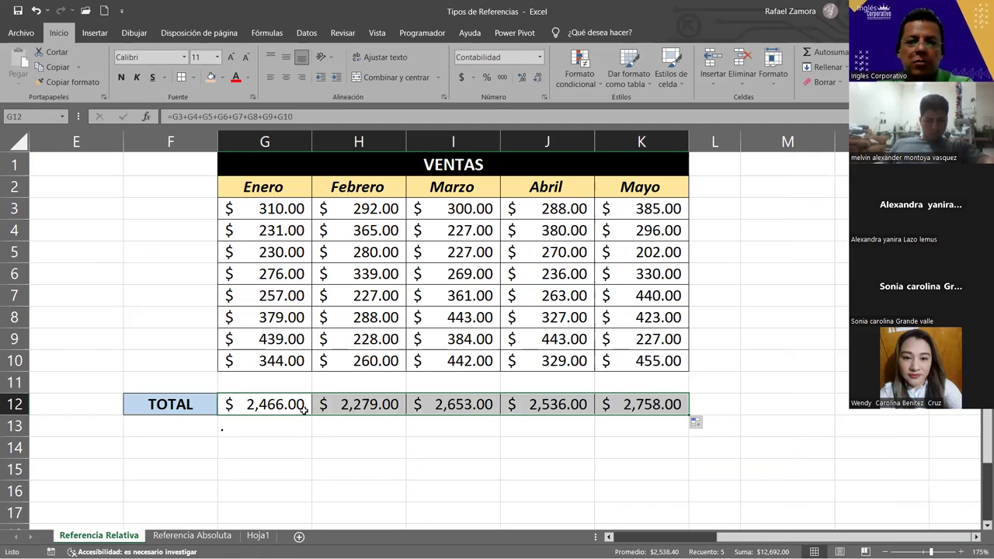
Inspect the G12, H12, Marzo and Mayo total formulas to confirm the references shift by column.
{"action": "double_click", "coordinate": [298, 404]}
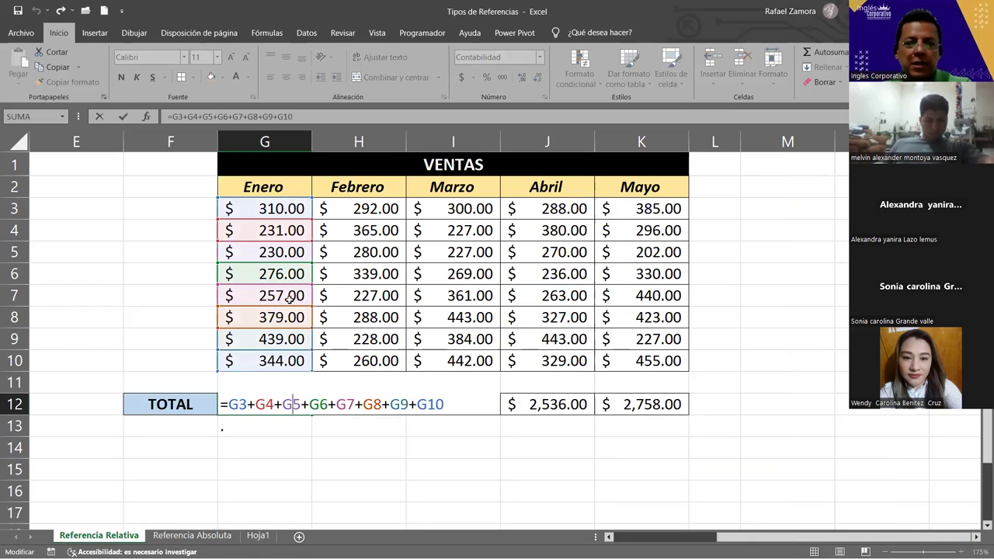
{"action": "key", "text": "Escape"}
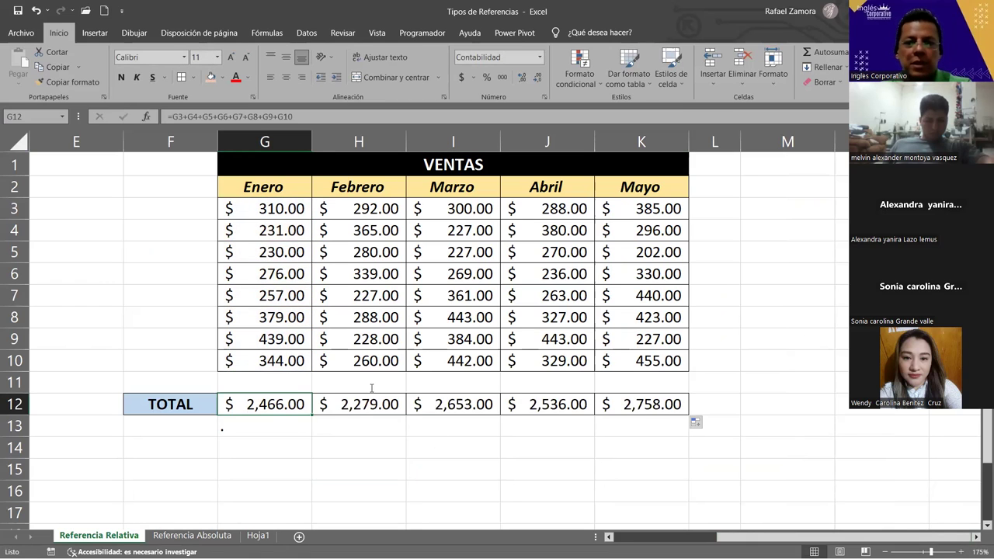
{"action": "double_click", "coordinate": [365, 404]}
{"action": "key", "text": "Escape"}
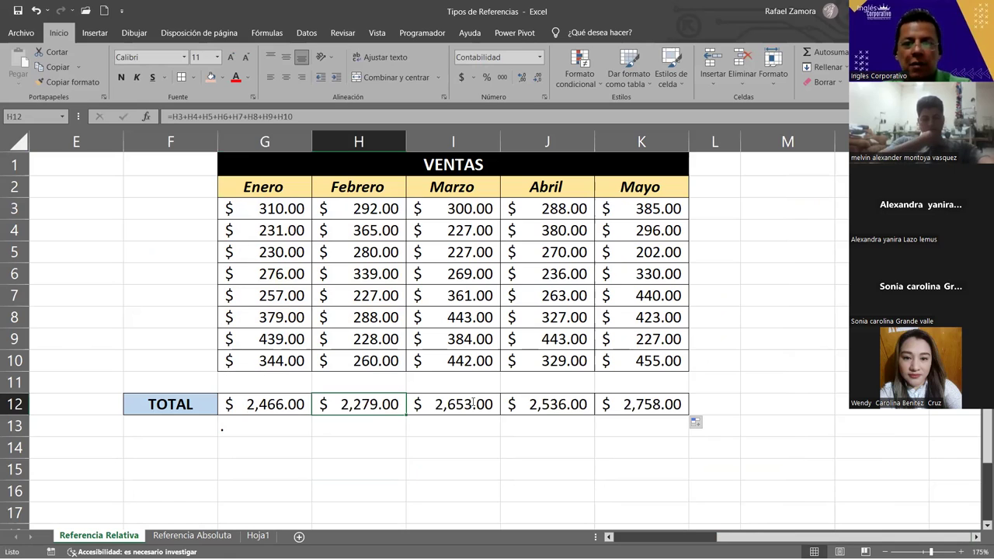
{"action": "key", "text": "Right"}
{"action": "left_click", "coordinate": [669, 401]}
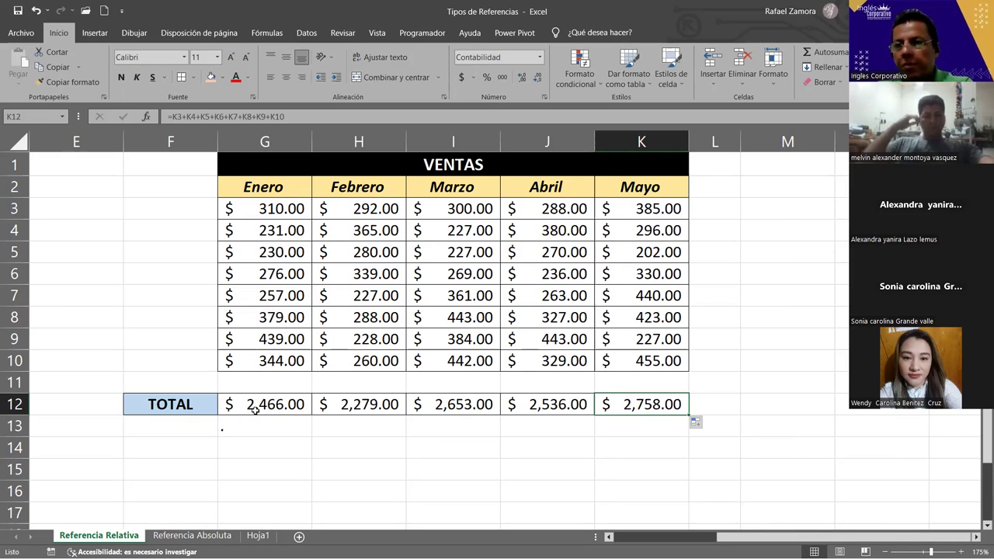
{"action": "left_click_drag", "start_coordinate": [173, 182], "coordinate": [182, 359]}
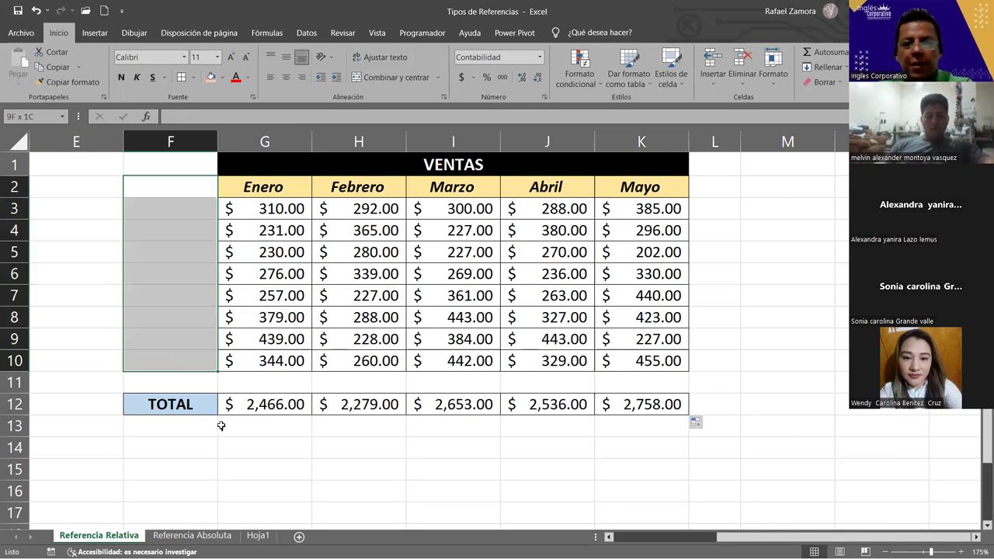
{"action": "left_click_drag", "start_coordinate": [243, 448], "coordinate": [710, 455]}
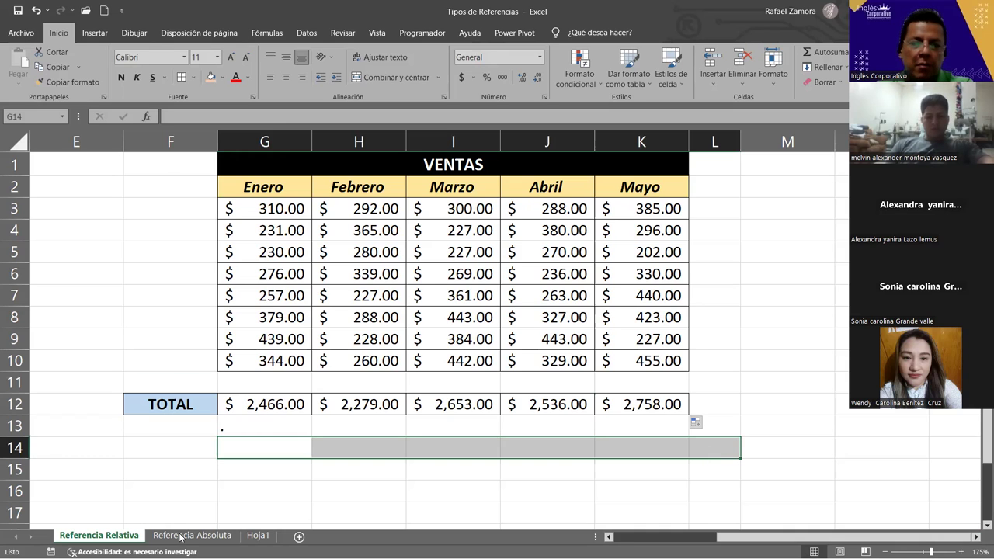
{"action": "left_click", "coordinate": [257, 536]}
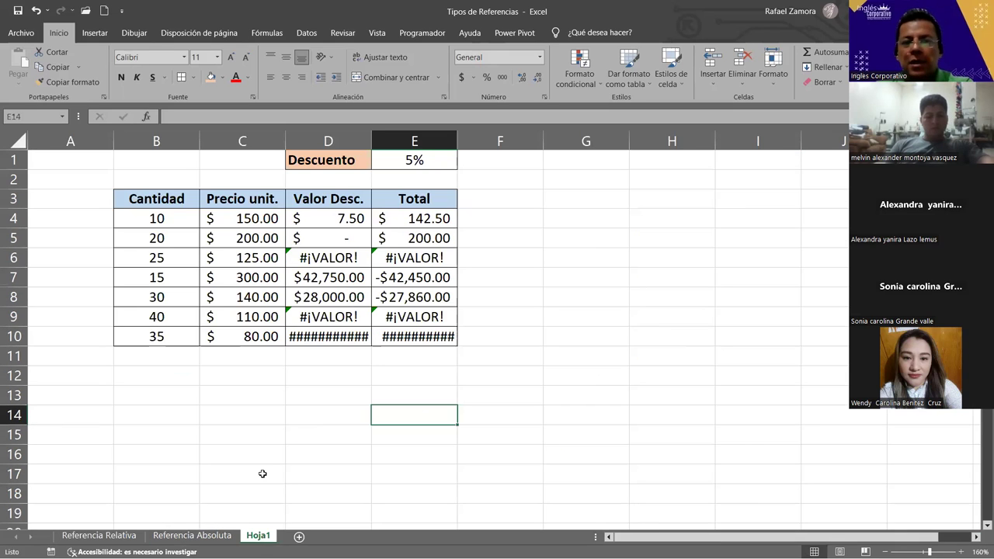
{"action": "key", "text": "Left"}
{"action": "key", "text": "Left"}
{"action": "key", "text": "Down"}
{"action": "key", "text": "Down"}
{"action": "key", "text": "Down"}
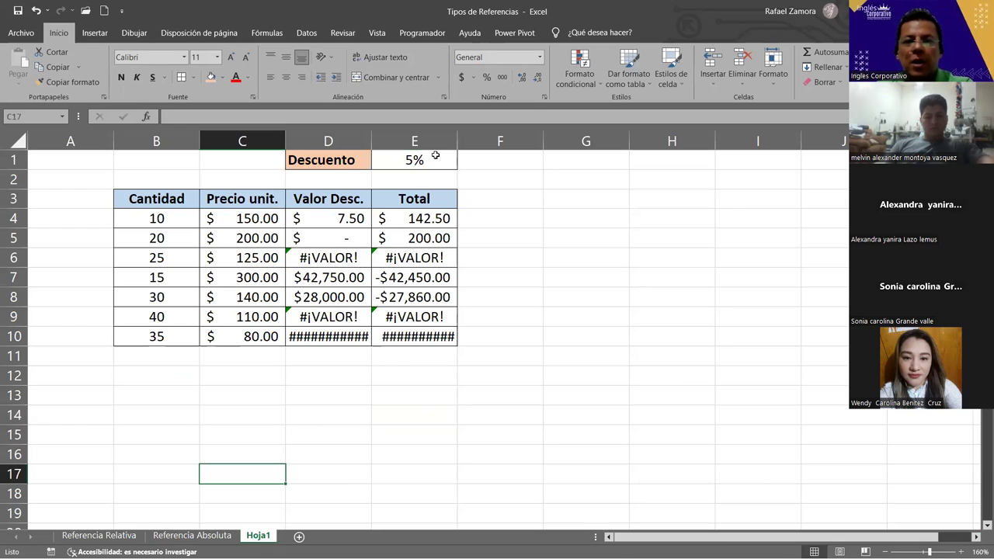
{"action": "left_click_drag", "start_coordinate": [437, 134], "coordinate": [386, 167]}
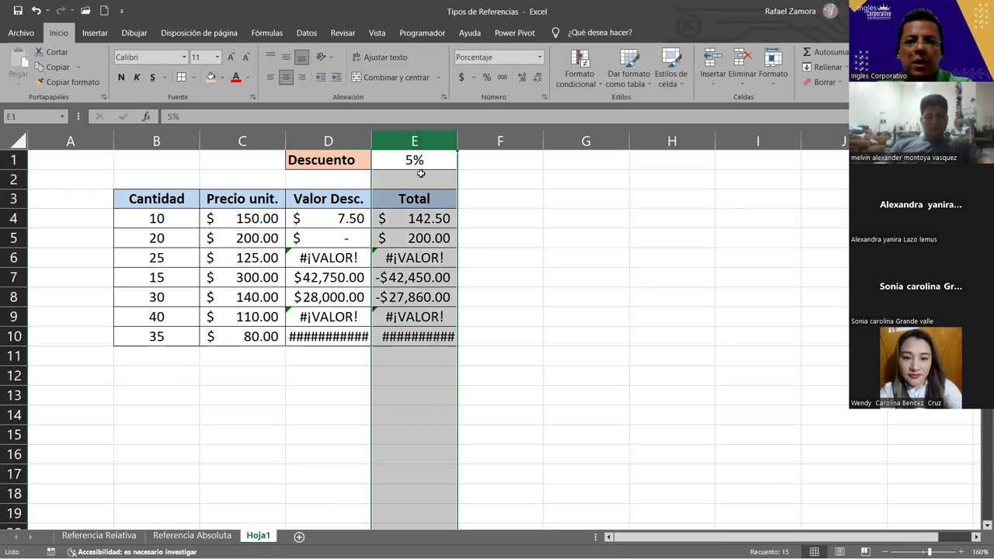
{"action": "left_click", "coordinate": [254, 221]}
{"action": "key", "text": "Right"}
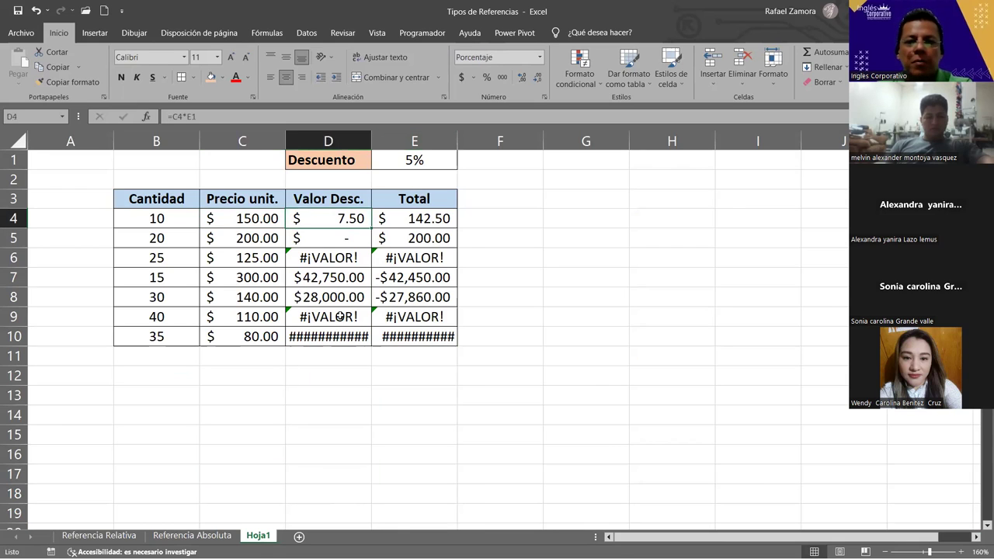
{"action": "key", "text": "ctrl+shift+Down"}
{"action": "left_click", "coordinate": [326, 276]}
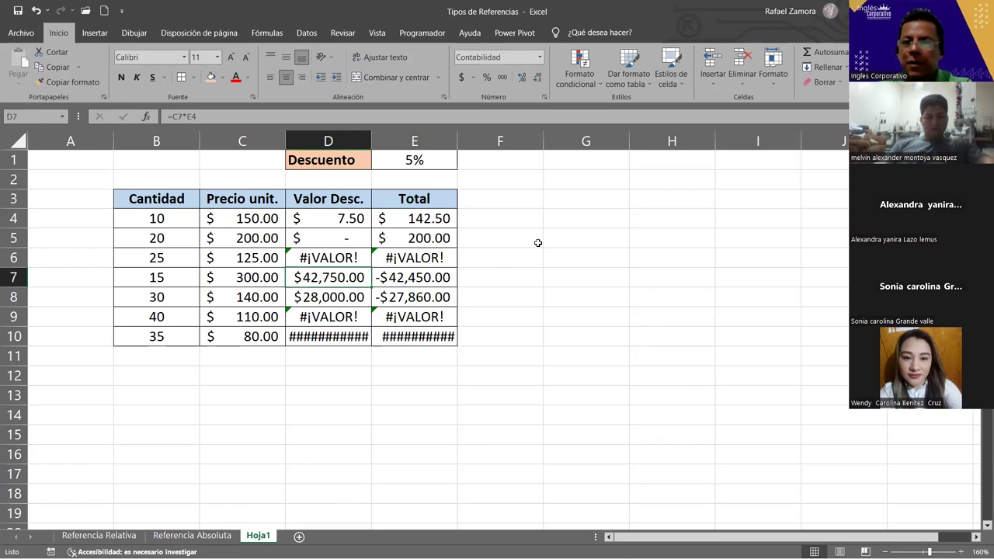
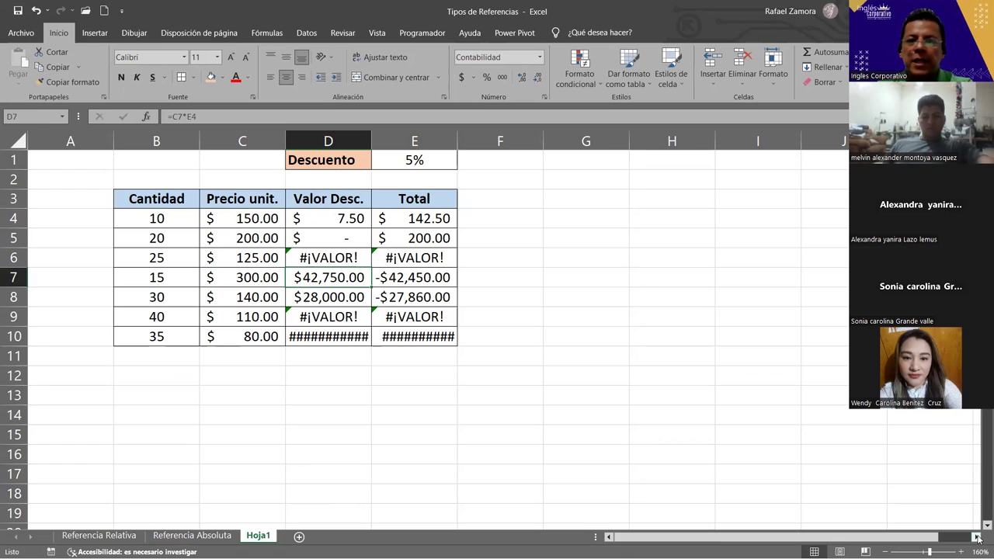
Put All Borders on the empty grid L4:N8.
{"action": "left_click", "coordinate": [978, 538]}
{"action": "left_click", "coordinate": [977, 537]}
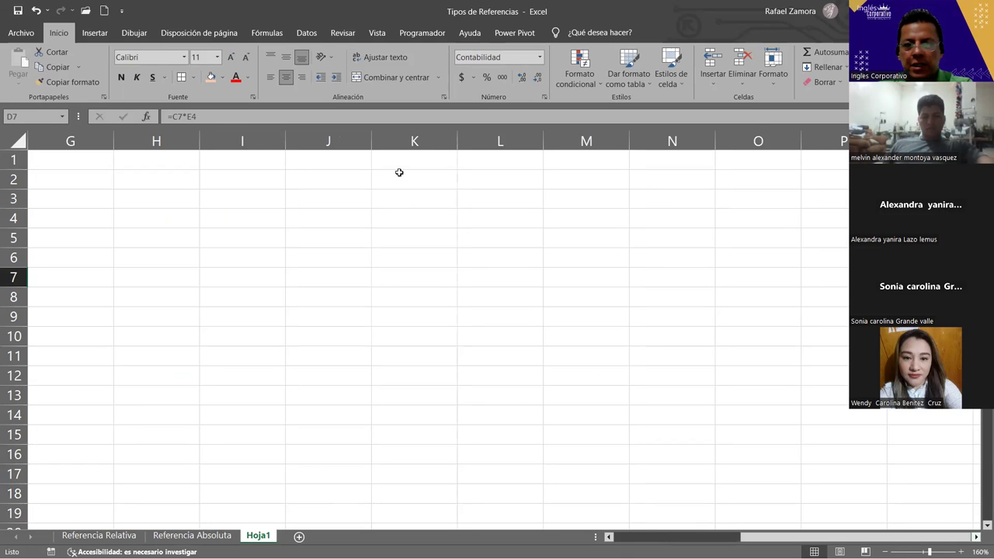
{"action": "left_click", "coordinate": [395, 138]}
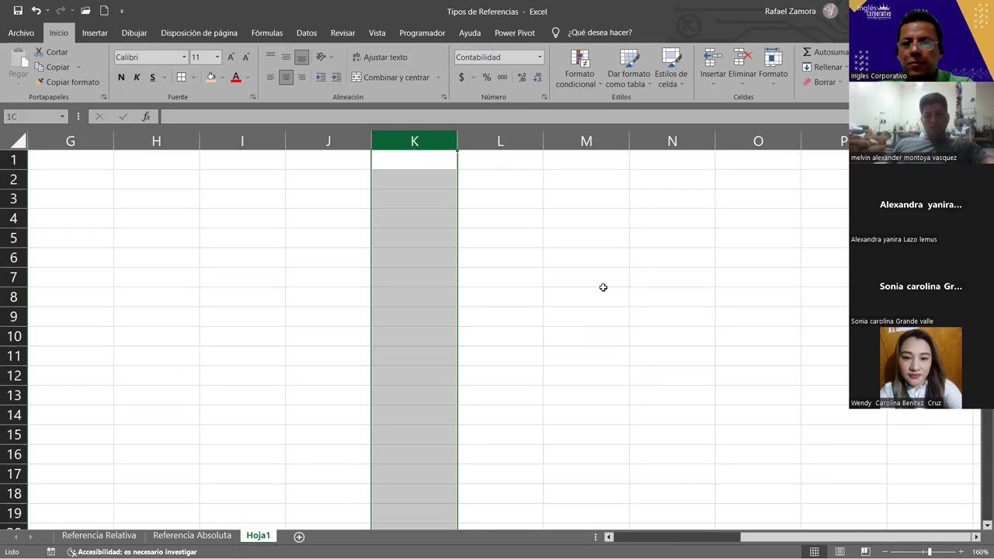
{"action": "left_click_drag", "start_coordinate": [450, 219], "coordinate": [599, 290]}
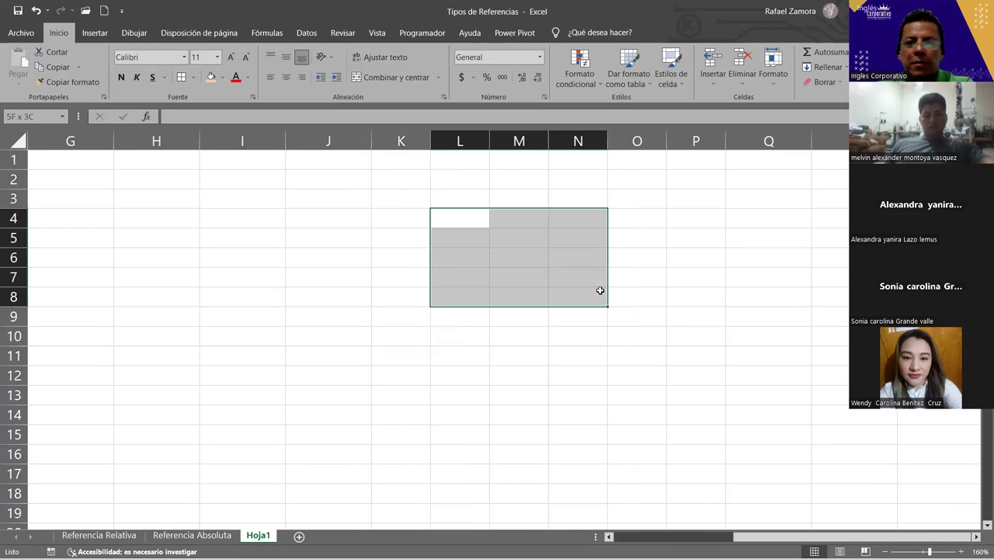
{"action": "left_click", "coordinate": [180, 77]}
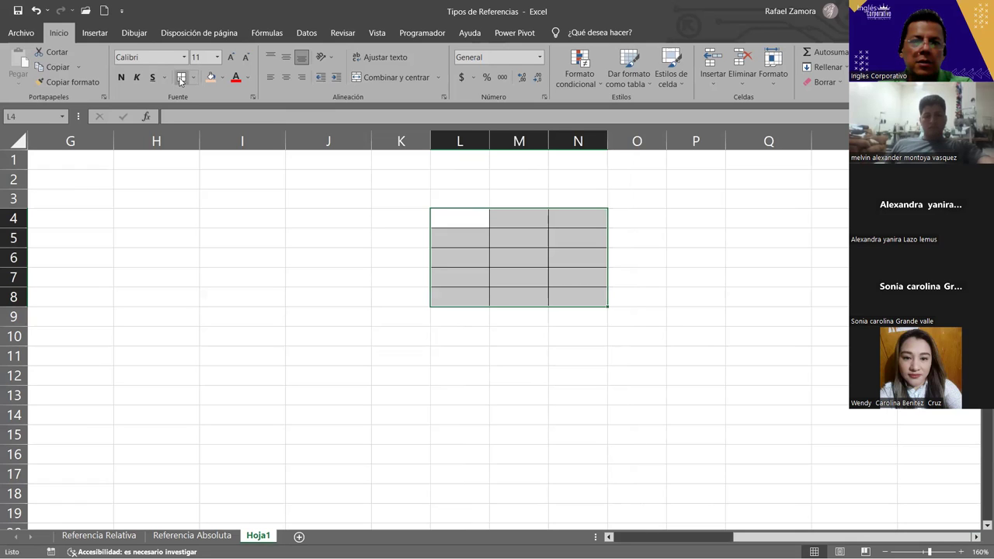
Enter 2 in K2 and 3 in O2.
{"action": "left_click", "coordinate": [391, 176]}
{"action": "type", "text": "2"}
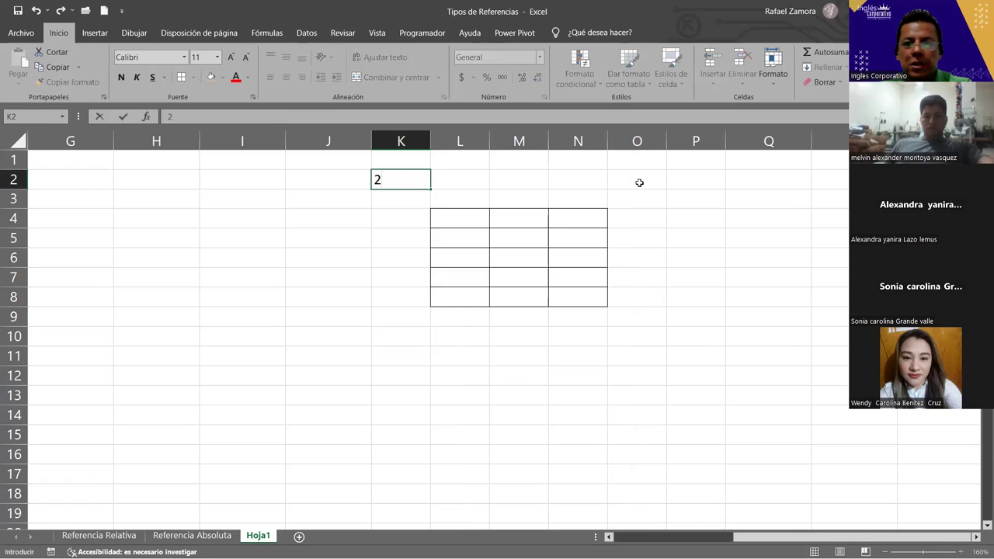
{"action": "left_click", "coordinate": [637, 179]}
{"action": "type", "text": "3"}
{"action": "key", "text": "ctrl+Return"}
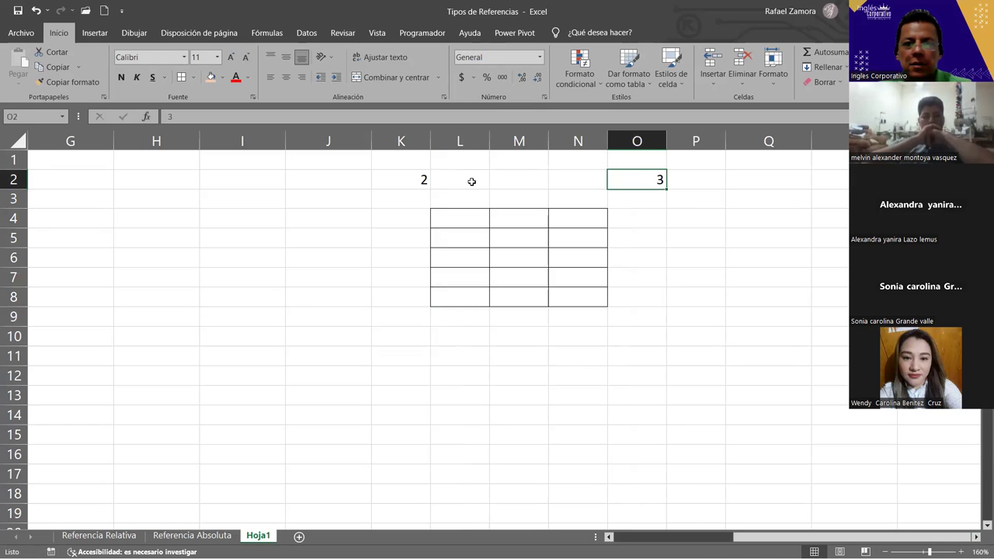
Make K2 and O2 bold, centred and bordered on all sides.
{"action": "left_click", "coordinate": [406, 175], "text": "ctrl"}
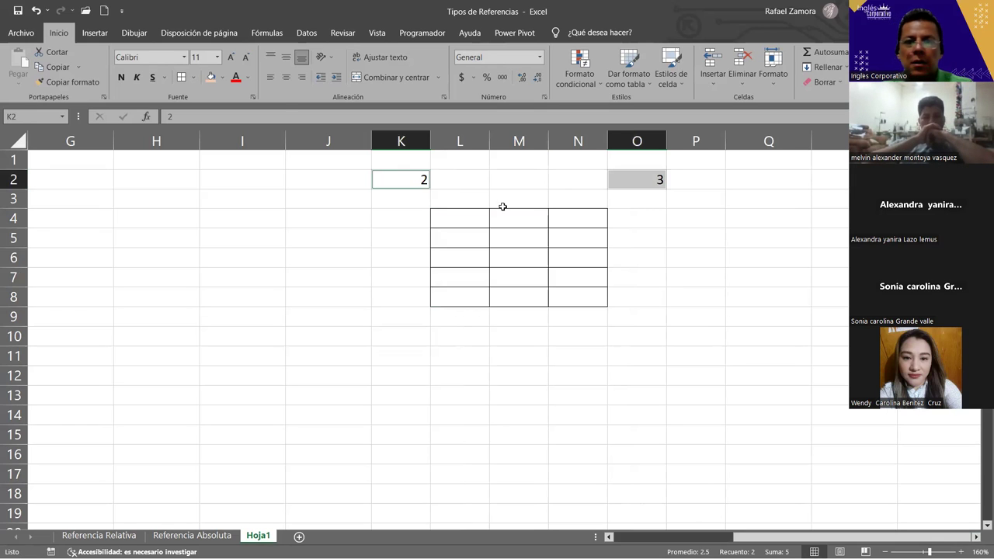
{"action": "key", "text": "ctrl+n"}
{"action": "key", "text": "alt+o"}
{"action": "key", "text": "a"}
{"action": "key", "text": "c"}
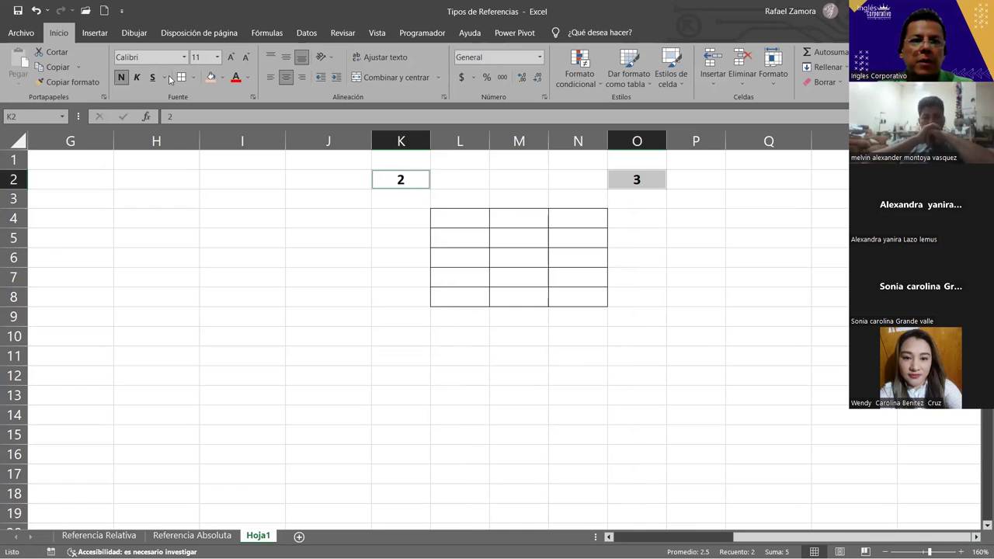
{"action": "left_click", "coordinate": [179, 78]}
Fill K2 with light blue and O2 with yellow.
{"action": "left_click", "coordinate": [334, 220]}
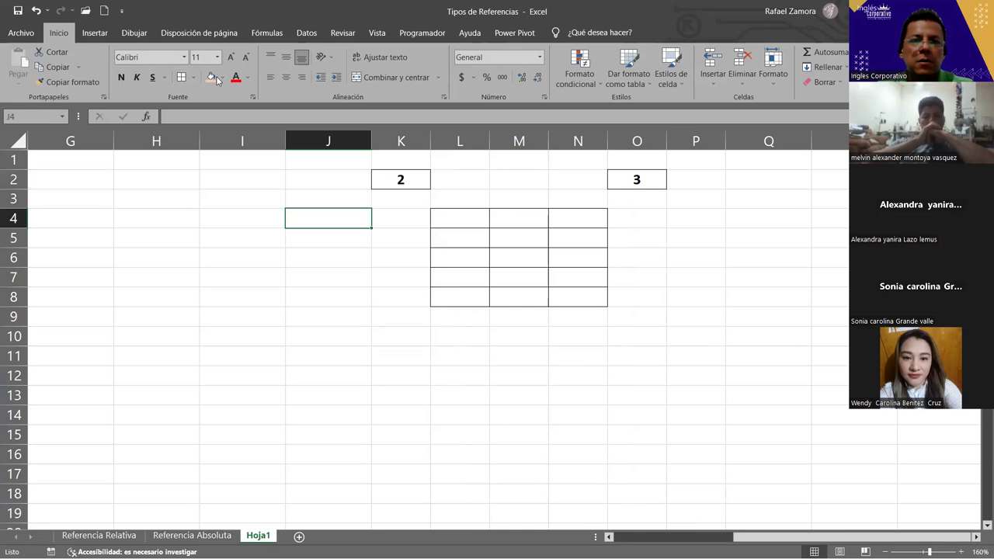
{"action": "key", "text": "Up"}
{"action": "key", "text": "Up"}
{"action": "key", "text": "Right"}
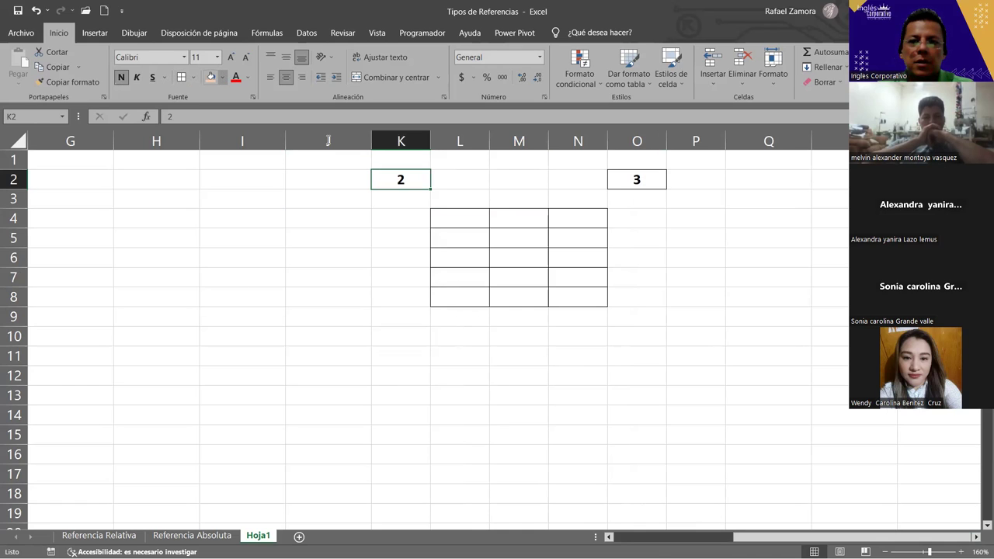
{"action": "key", "text": "shift+F8"}
{"action": "key", "text": "Right"}
{"action": "key", "text": "Right"}
{"action": "key", "text": "Right"}
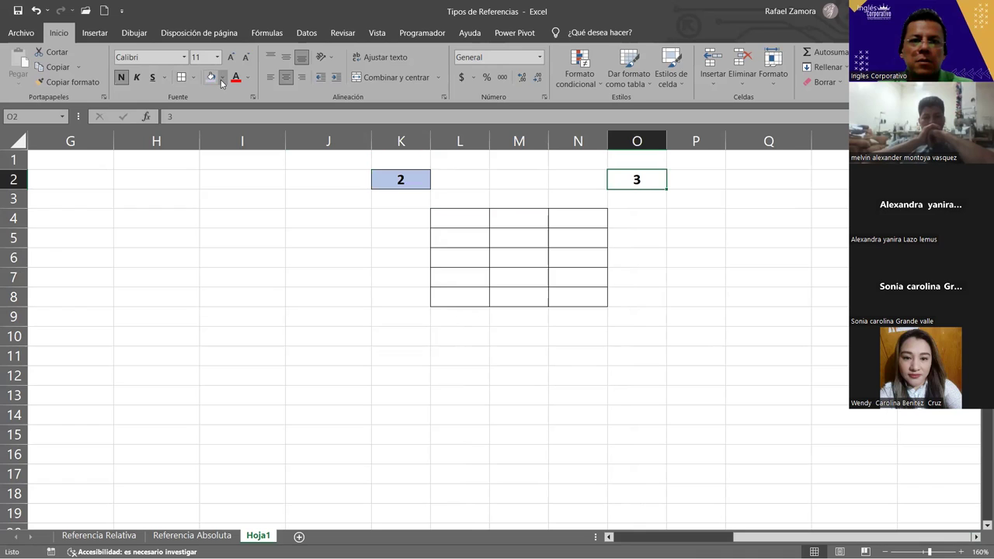
{"action": "key", "text": "Return"}
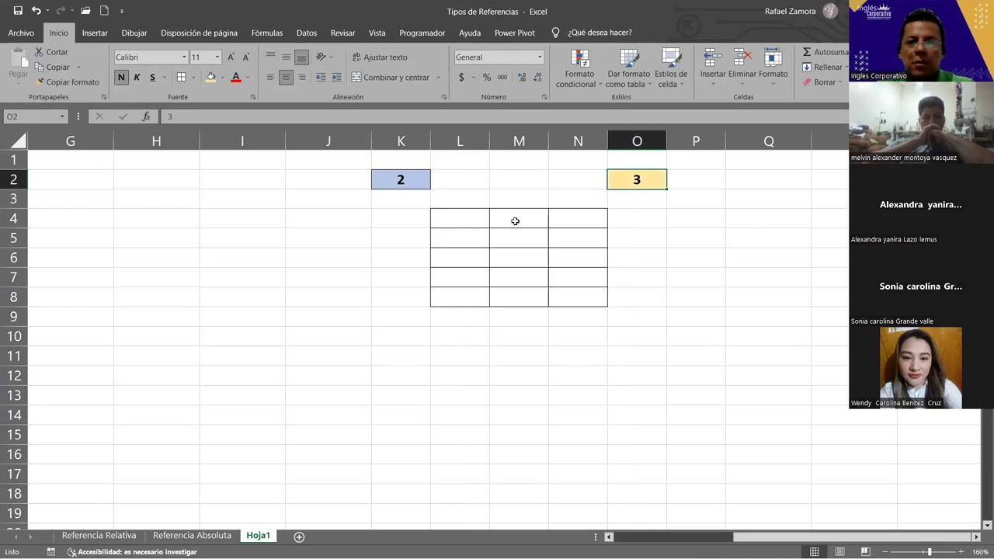
Enter 10, 20, 35, 36 and 25 down L4:L8.
{"action": "left_click", "coordinate": [462, 219]}
{"action": "type", "text": "10"}
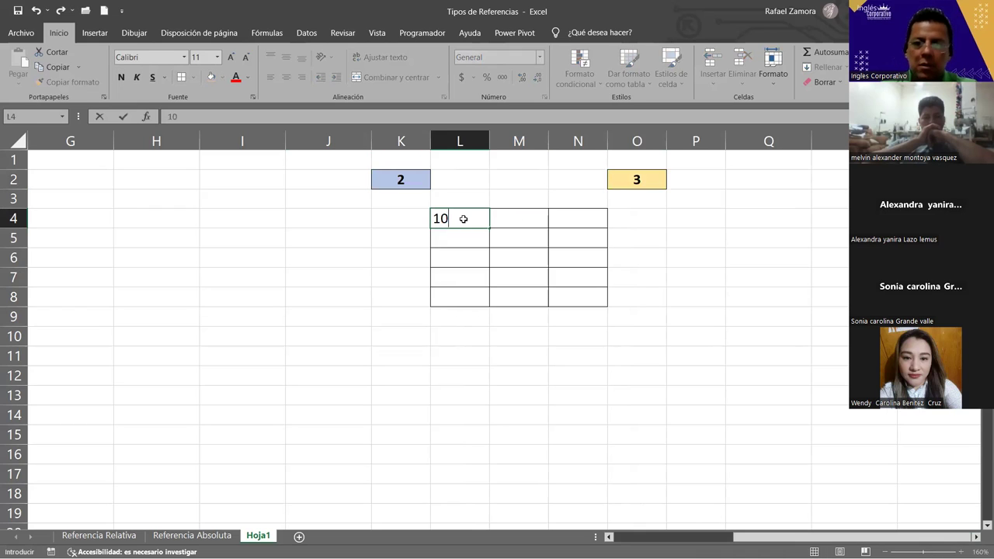
{"action": "key", "text": "Return"}
{"action": "type", "text": "20"}
{"action": "key", "text": "Return"}
{"action": "type", "text": "35"}
{"action": "key", "text": "Return"}
{"action": "type", "text": "3"}
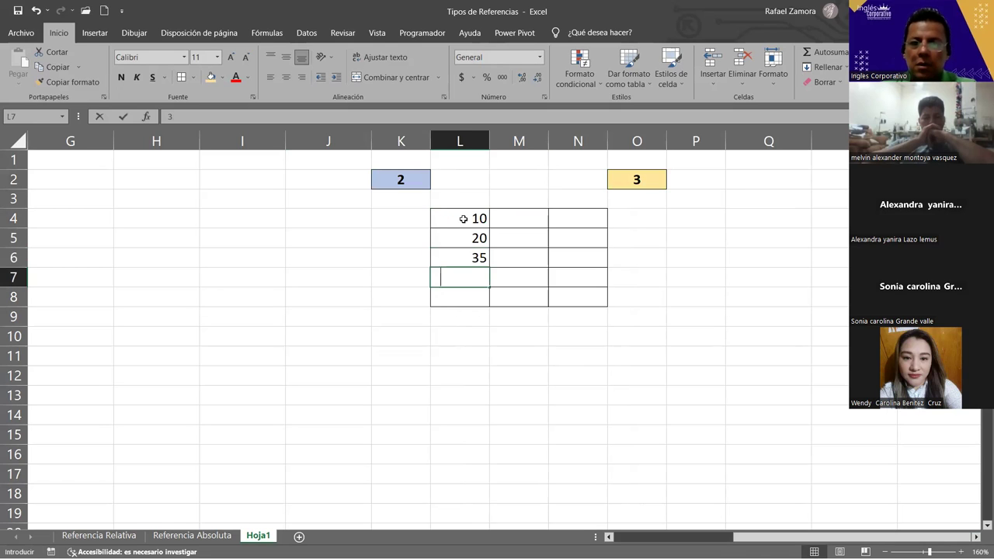
{"action": "type", "text": "60"}
{"action": "key", "text": "BackSpace"}
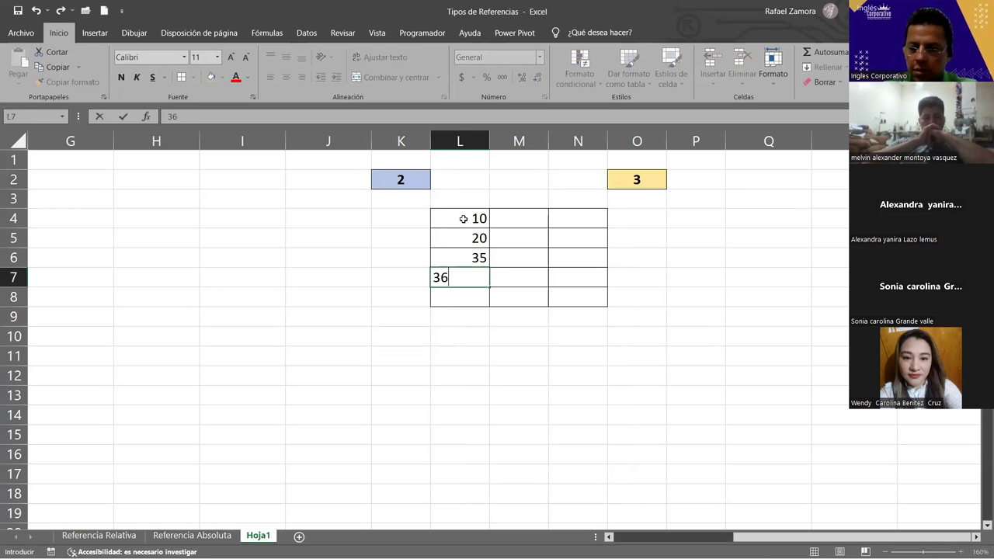
{"action": "key", "text": "Return"}
{"action": "type", "text": "25"}
{"action": "key", "text": "Return"}
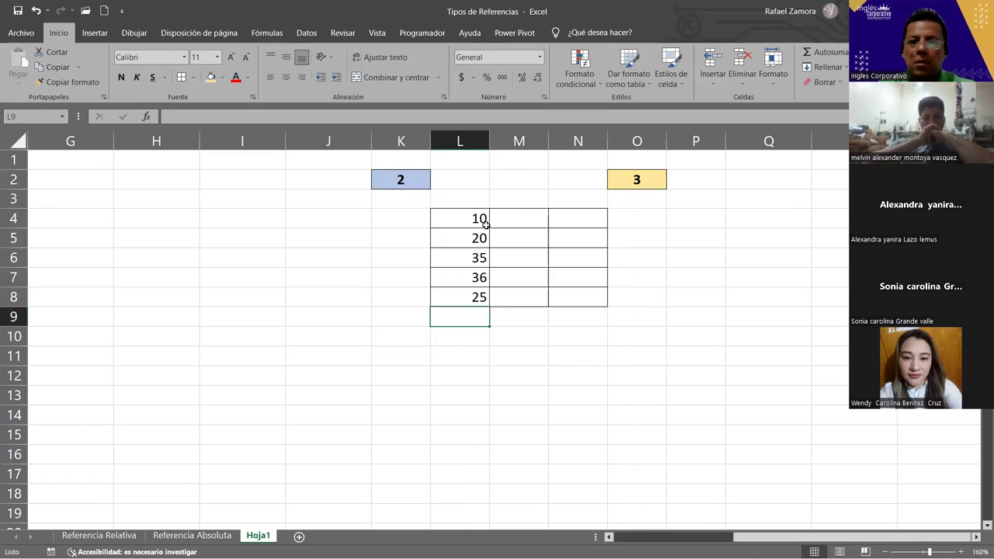
Copy 10, 20, 35 from L4:L6 into M4, N4, M6 and N6, then select L4:N8.
{"action": "left_click_drag", "start_coordinate": [479, 218], "coordinate": [479, 257]}
{"action": "key", "text": "ctrl+c"}
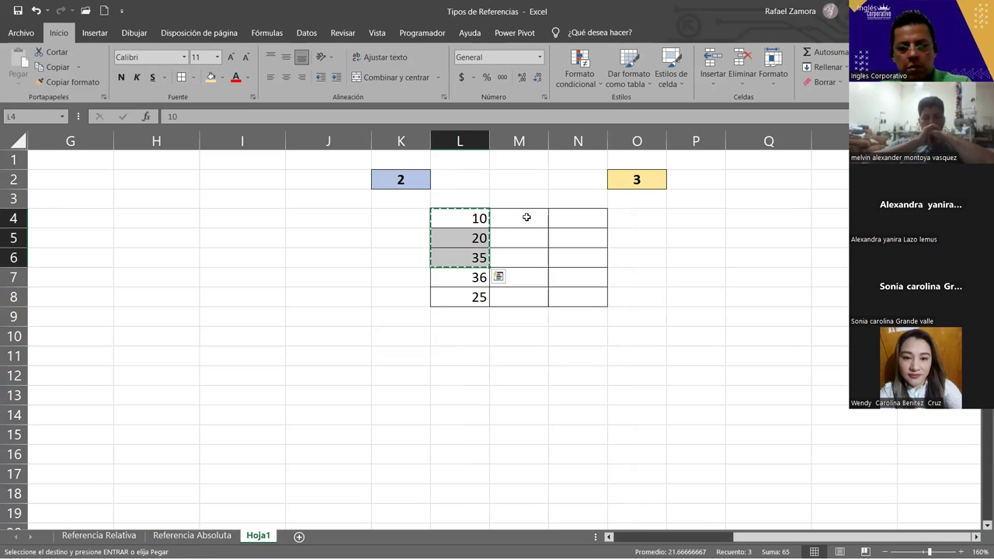
{"action": "key", "text": "Right"}
{"action": "key", "text": "ctrl+v"}
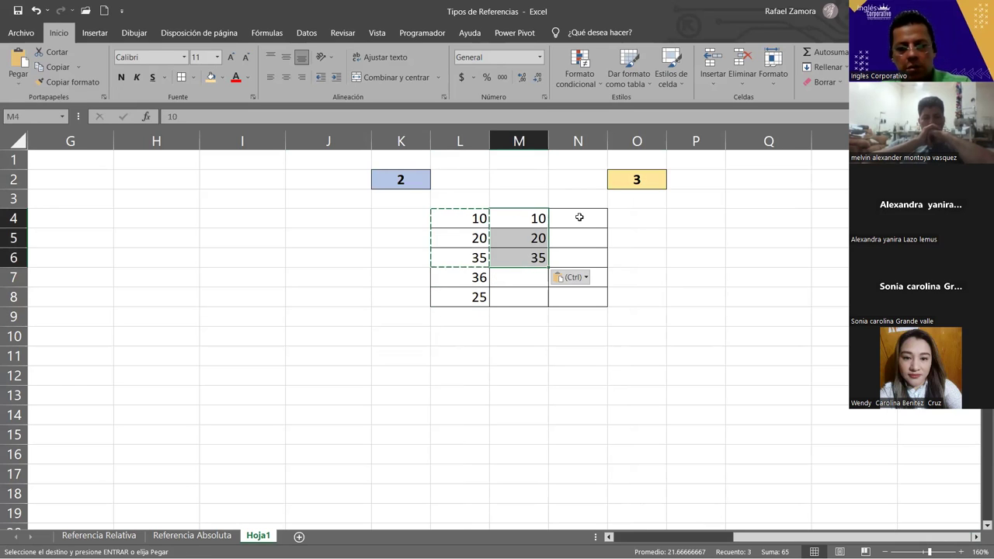
{"action": "key", "text": "Right"}
{"action": "key", "text": "ctrl+v"}
{"action": "left_click", "coordinate": [584, 264]}
{"action": "key", "text": "ctrl+v"}
{"action": "left_click", "coordinate": [705, 335]}
{"action": "left_click_drag", "start_coordinate": [585, 287], "coordinate": [596, 300]}
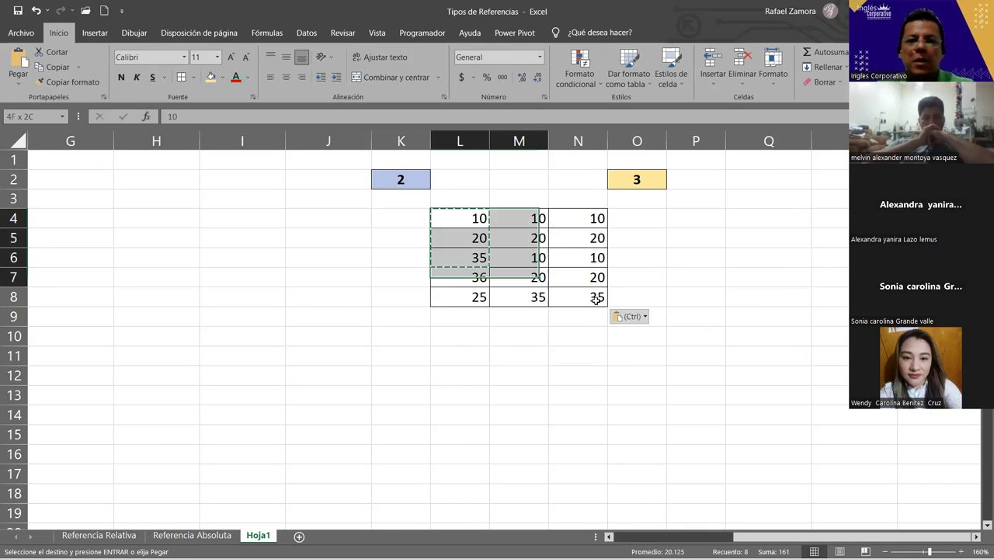
{"action": "left_click_drag", "start_coordinate": [491, 231], "coordinate": [596, 299]}
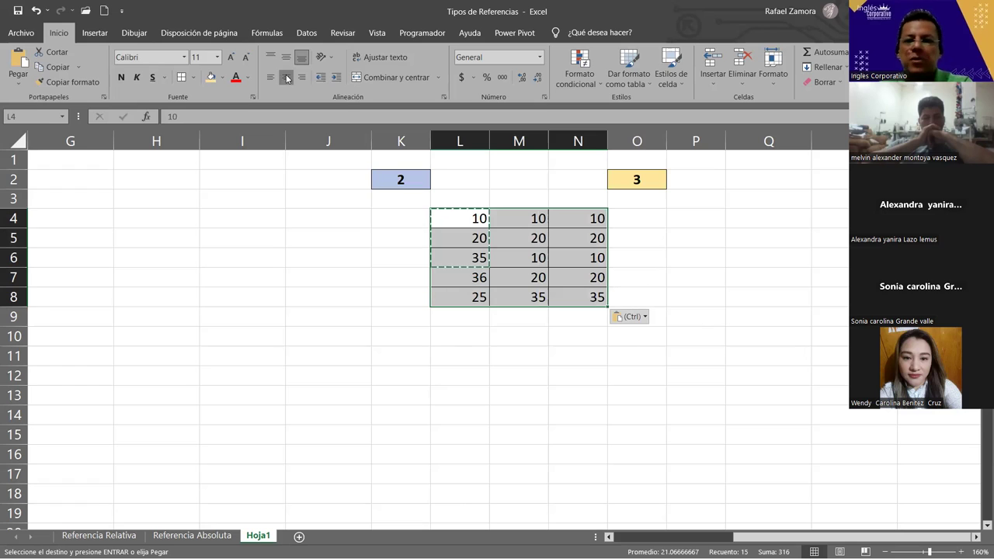
Centre the grid values and enter =SUMA(L4:N4) in P4.
{"action": "left_click", "coordinate": [703, 227]}
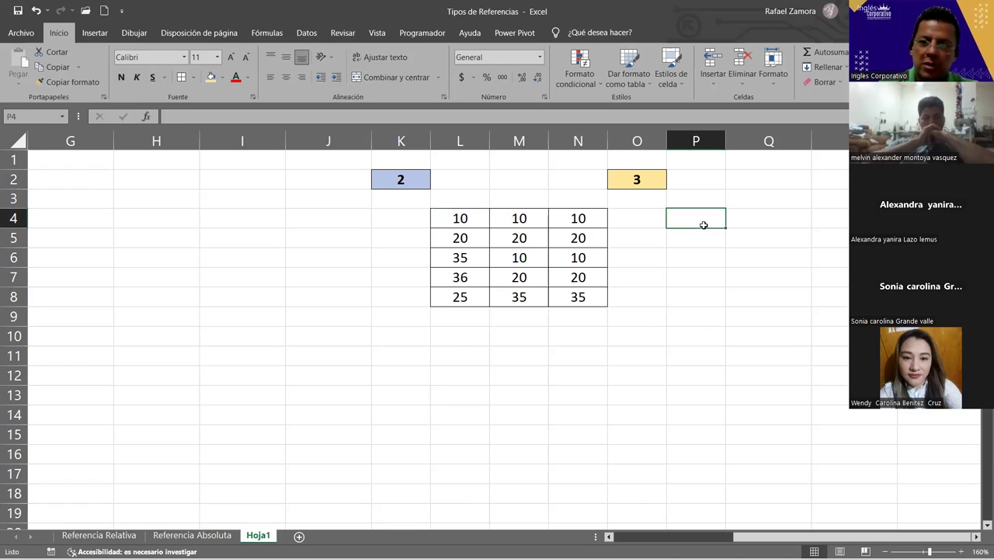
{"action": "type", "text": "="}
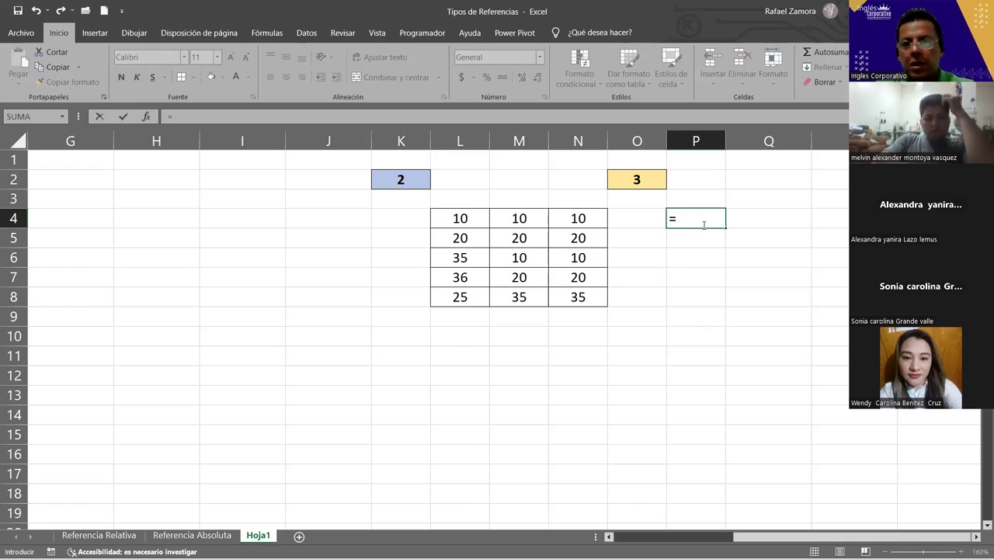
{"action": "type", "text": "SUMA(L4"}
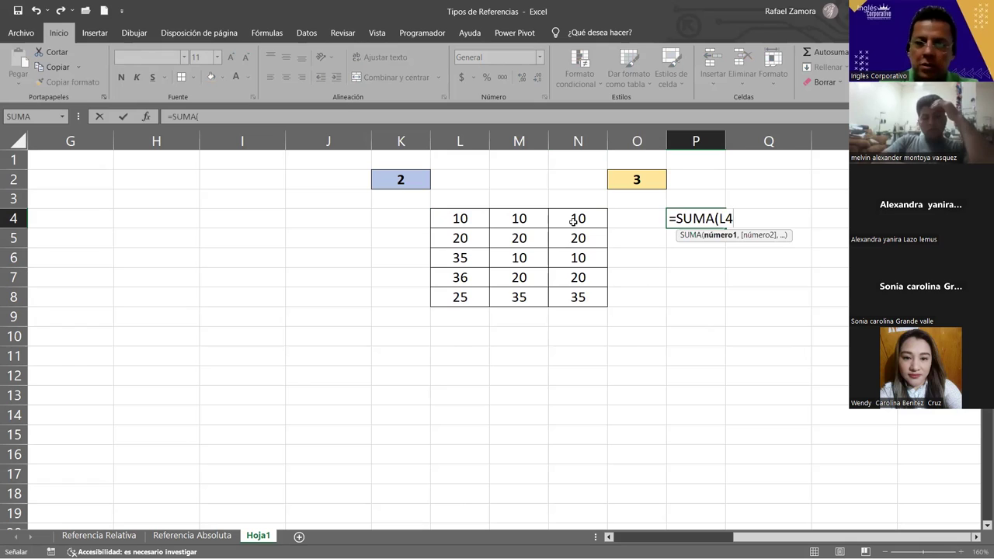
{"action": "type", "text": ":N4)"}
{"action": "key", "text": "Return"}
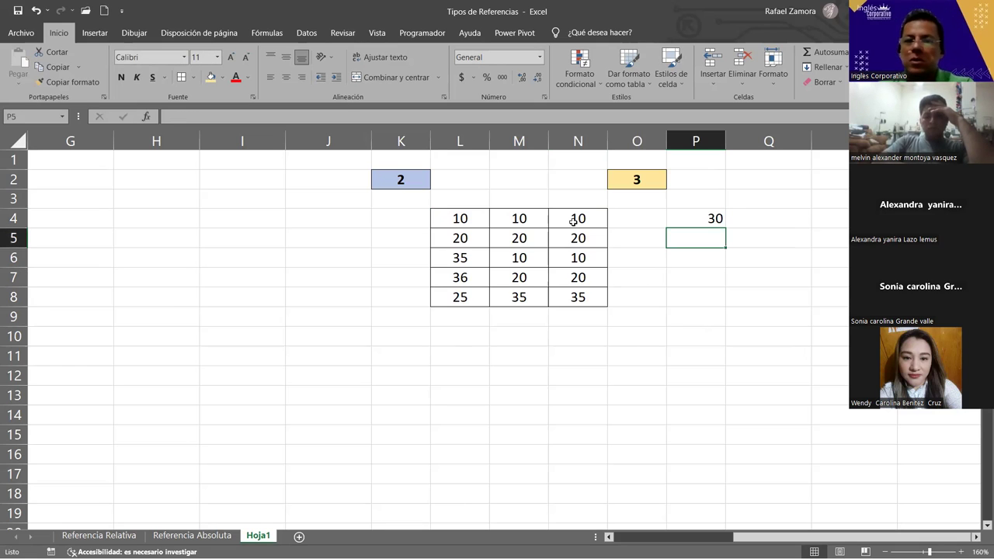
Fill P4's sum down to P8, giving 30, 60, 55, 76, 95.
{"action": "left_click", "coordinate": [725, 228]}
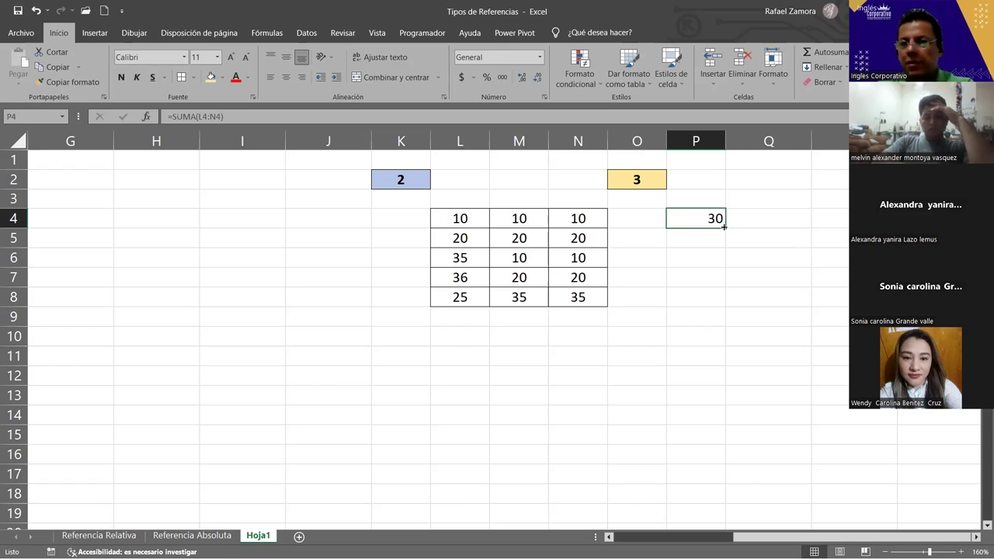
{"action": "left_click_drag", "start_coordinate": [725, 227], "coordinate": [719, 301]}
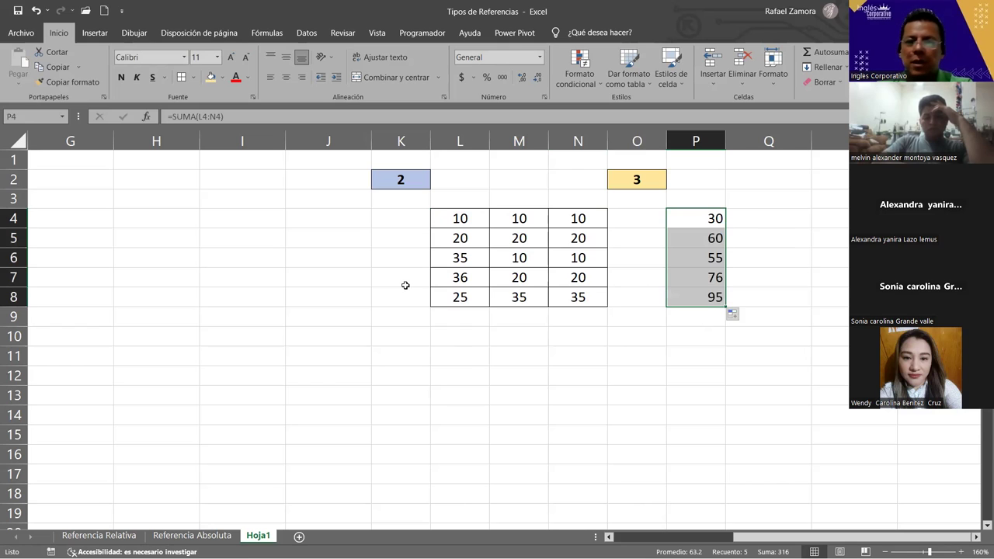
{"action": "left_click", "coordinate": [718, 219]}
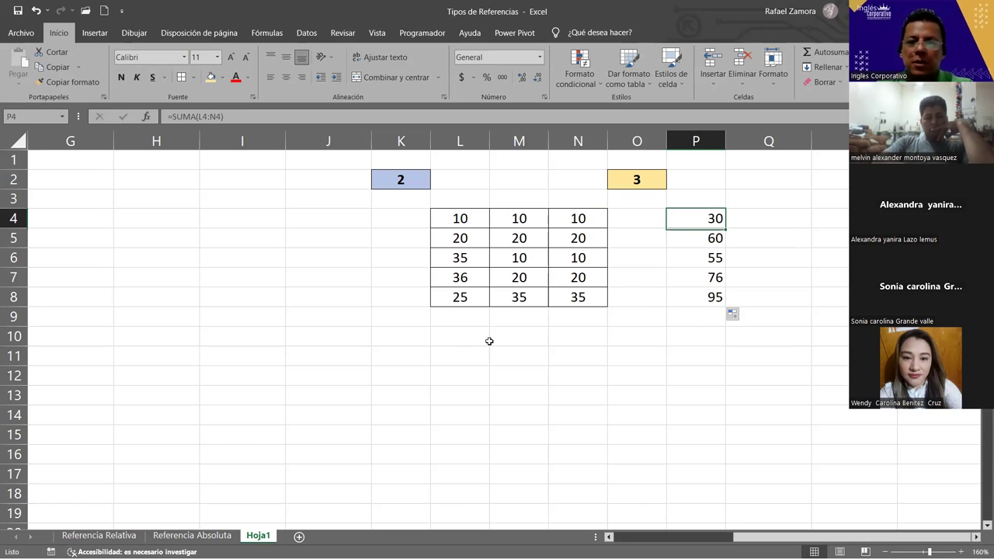
Enter =SUMA(L4:L8) in L10, fill it right to N10 and centre the totals.
{"action": "left_click", "coordinate": [462, 341]}
{"action": "type", "text": "="}
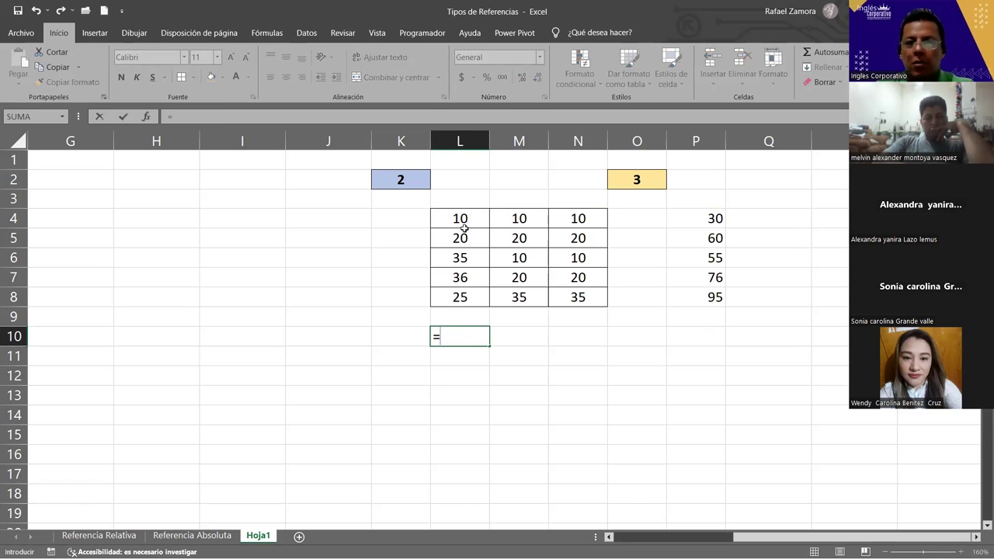
{"action": "type", "text": "SUMA(L4"}
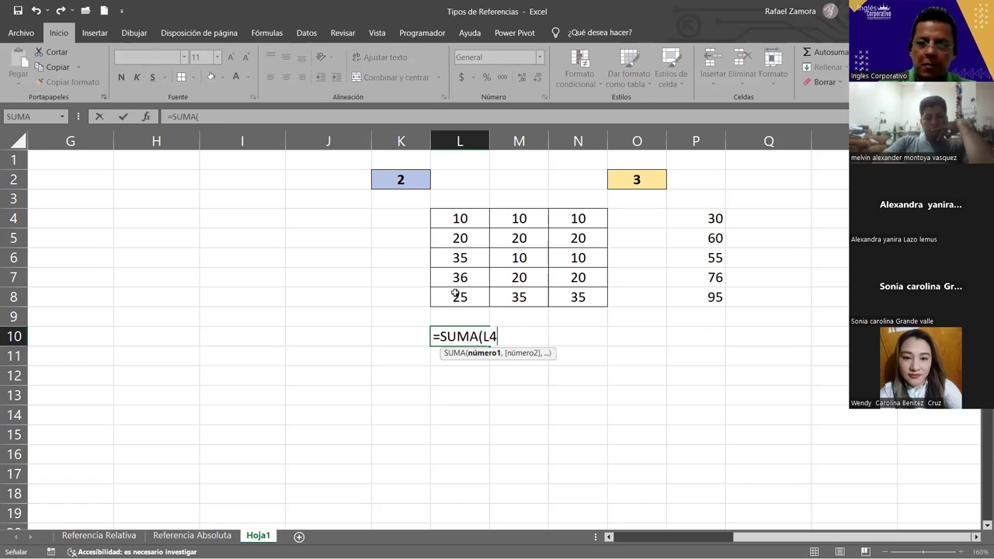
{"action": "type", "text": ":L8)"}
{"action": "key", "text": "Return"}
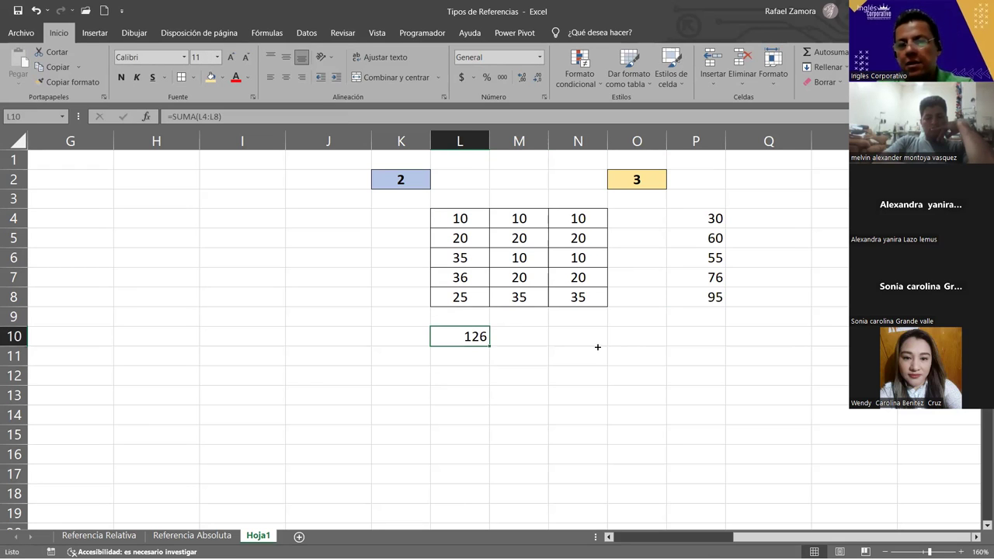
{"action": "left_click_drag", "start_coordinate": [490, 345], "coordinate": [606, 342]}
{"action": "key", "text": "alt+h"}
{"action": "key", "text": "a"}
{"action": "key", "text": "c"}
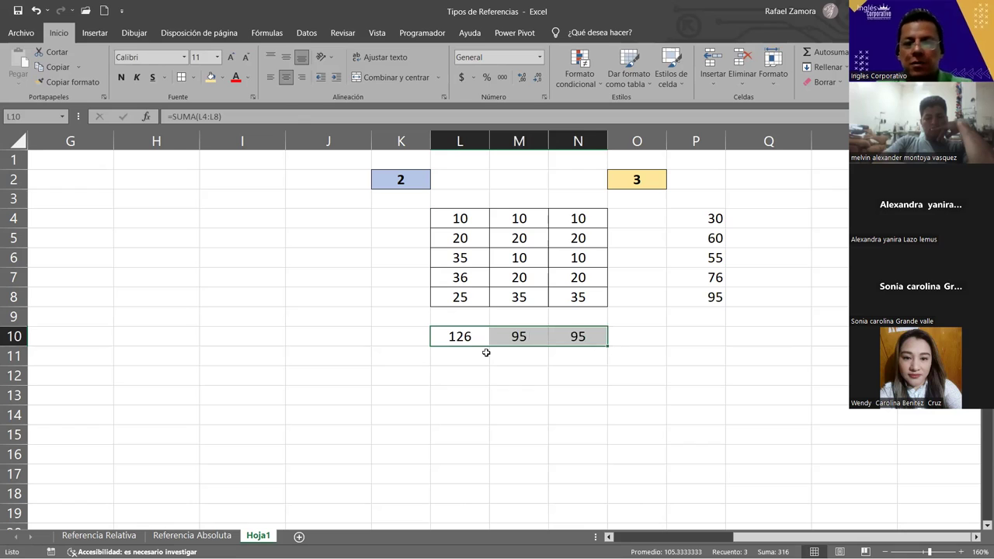
Check the copied column-total formulas in L10, M10 and N10.
{"action": "left_click", "coordinate": [466, 334]}
{"action": "left_click", "coordinate": [515, 334]}
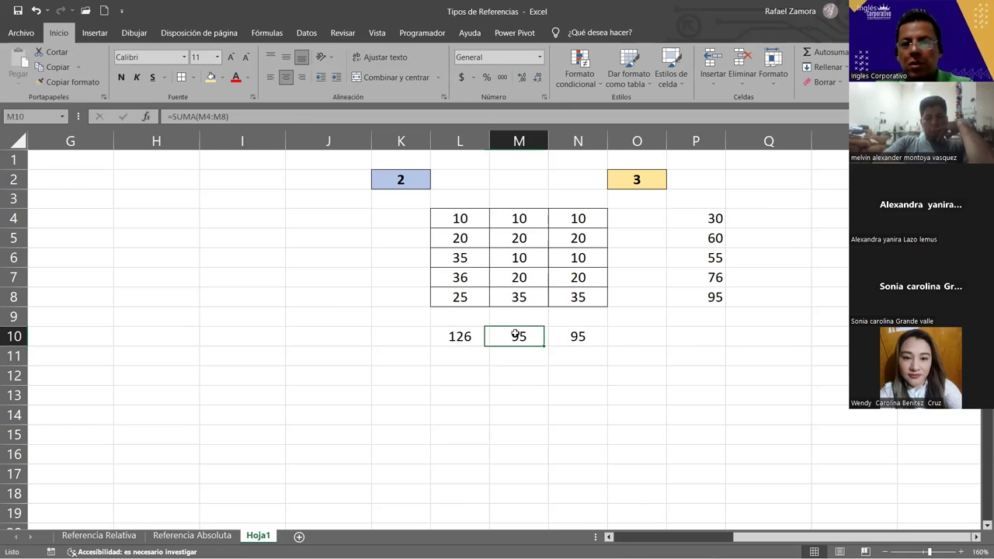
{"action": "double_click", "coordinate": [571, 336]}
{"action": "key", "text": "Return"}
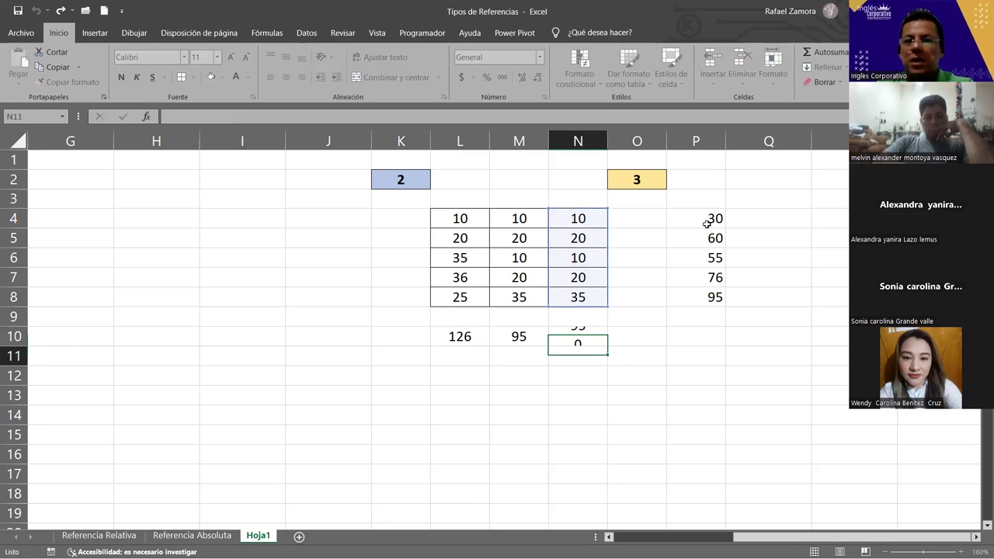
{"action": "left_click", "coordinate": [706, 223]}
Change P4 to =SUMA(L4:N4)*K2 (60) and fill it to P8, where copies show 0.
{"action": "double_click", "coordinate": [705, 219]}
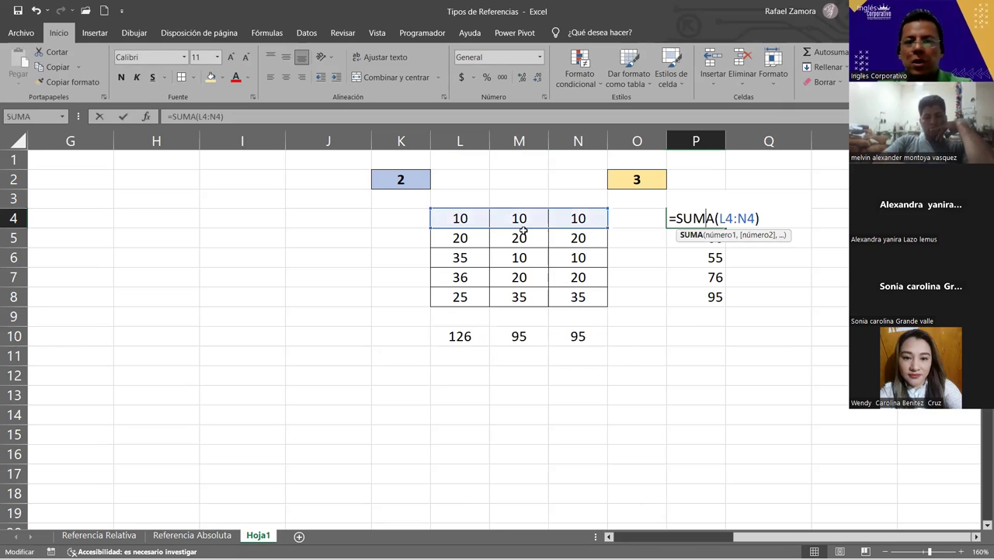
{"action": "left_click", "coordinate": [764, 215]}
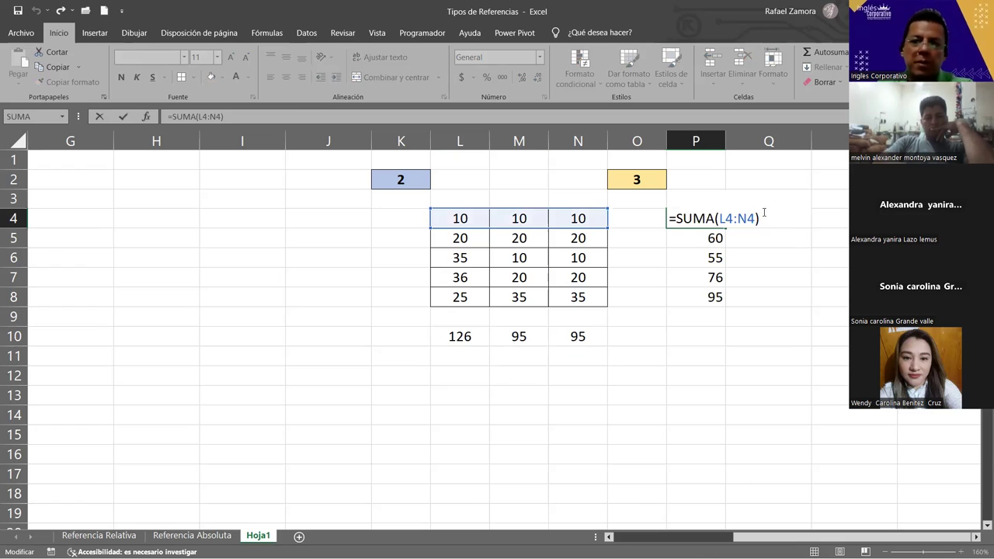
{"action": "type", "text": "*"}
{"action": "left_click", "coordinate": [392, 181]}
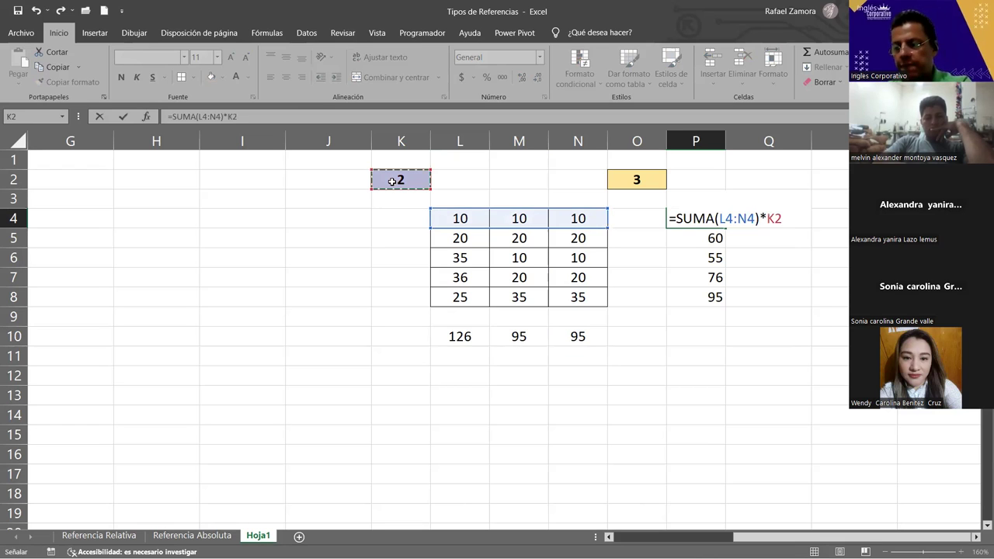
{"action": "key", "text": "Return"}
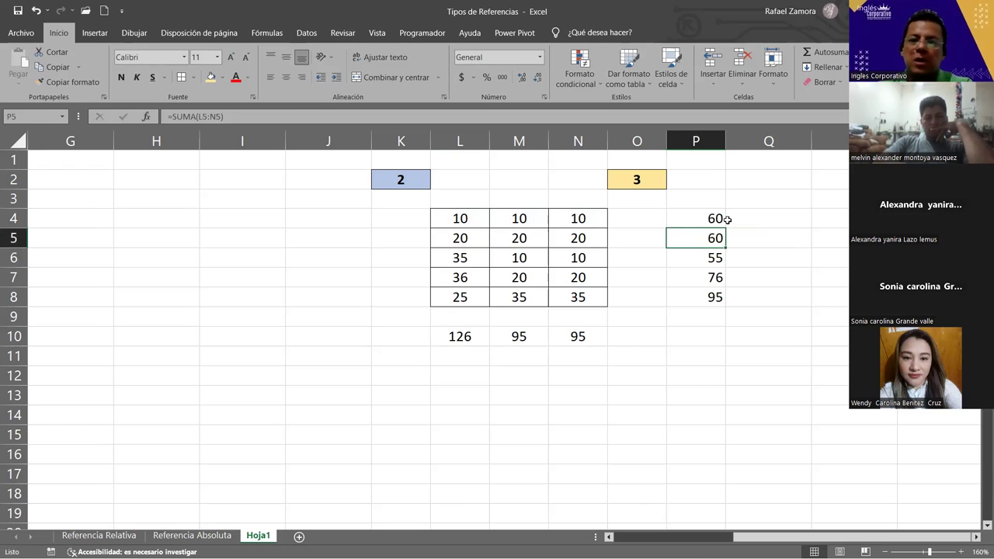
{"action": "left_click", "coordinate": [722, 225]}
{"action": "left_click_drag", "start_coordinate": [720, 296], "coordinate": [716, 334]}
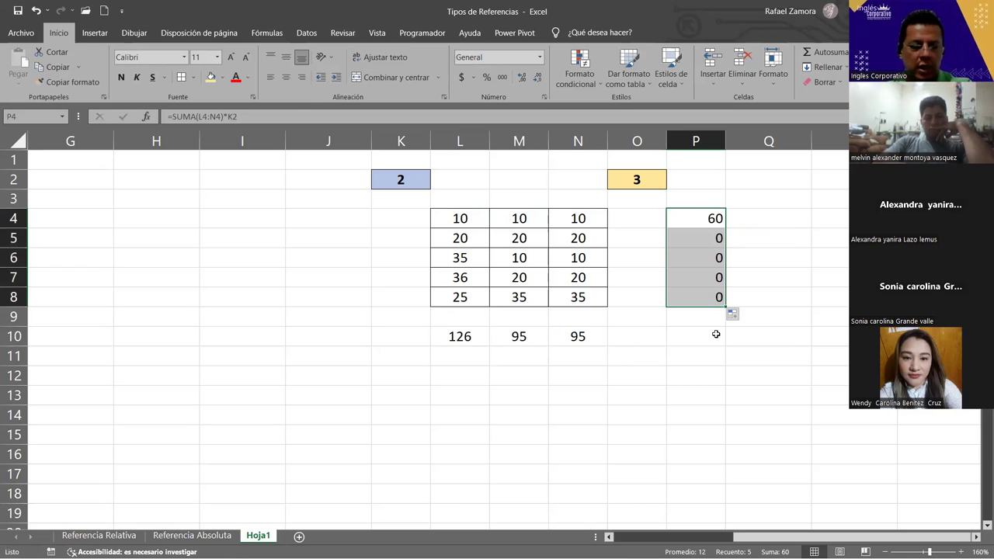
Change L10 to =SUMA(L4:L8)*O2 (378) and fill it to N10, where copies show 0.
{"action": "double_click", "coordinate": [449, 342]}
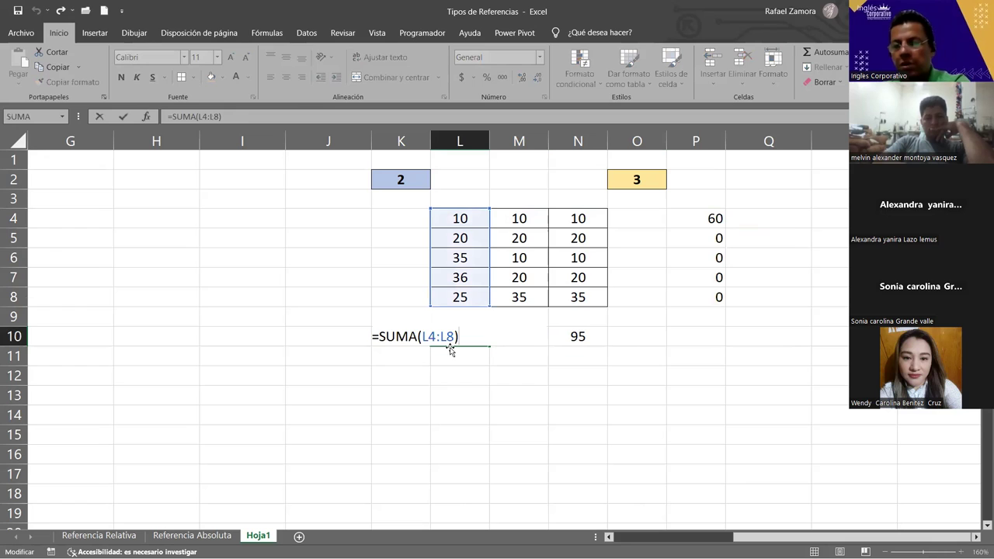
{"action": "type", "text": "*"}
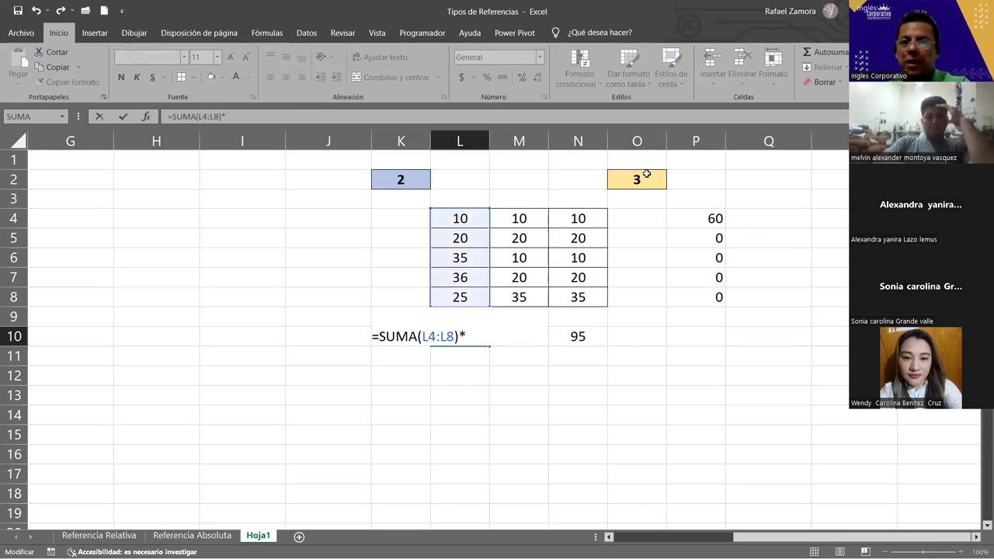
{"action": "left_click", "coordinate": [646, 175]}
{"action": "key", "text": "Return"}
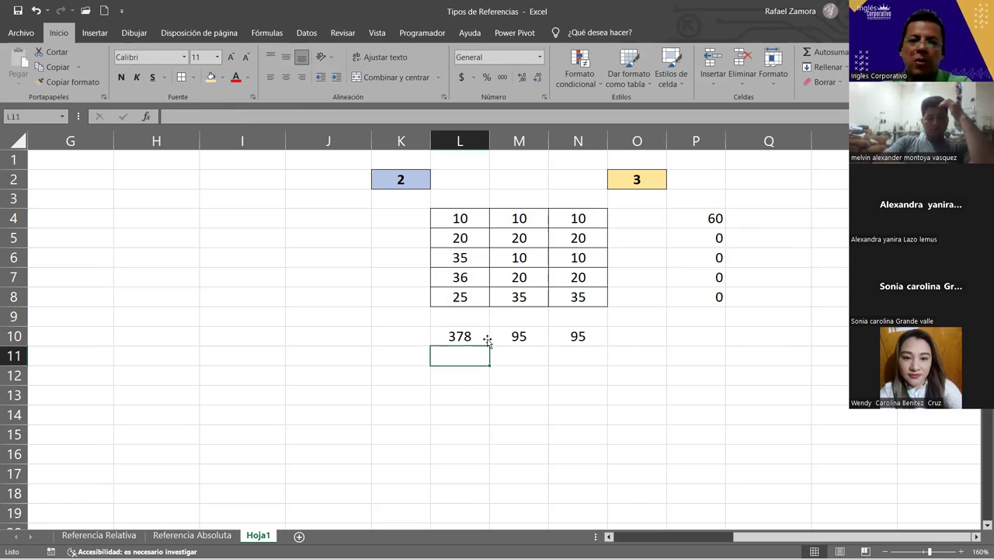
{"action": "left_click", "coordinate": [487, 342]}
{"action": "left_click_drag", "start_coordinate": [490, 346], "coordinate": [577, 339]}
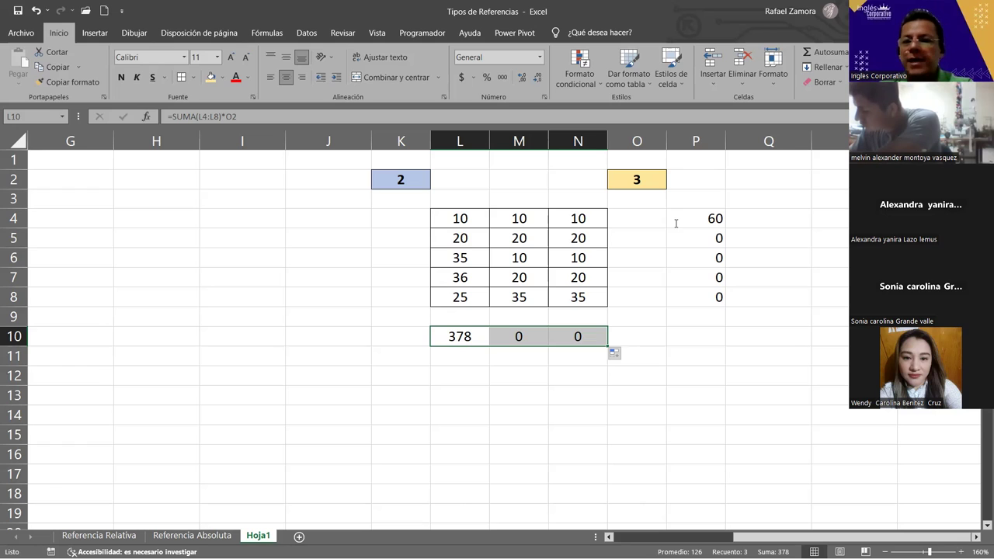
Open P4's formula =SUMA(L4:N4)*K2 to see its referenced cells.
{"action": "double_click", "coordinate": [709, 218]}
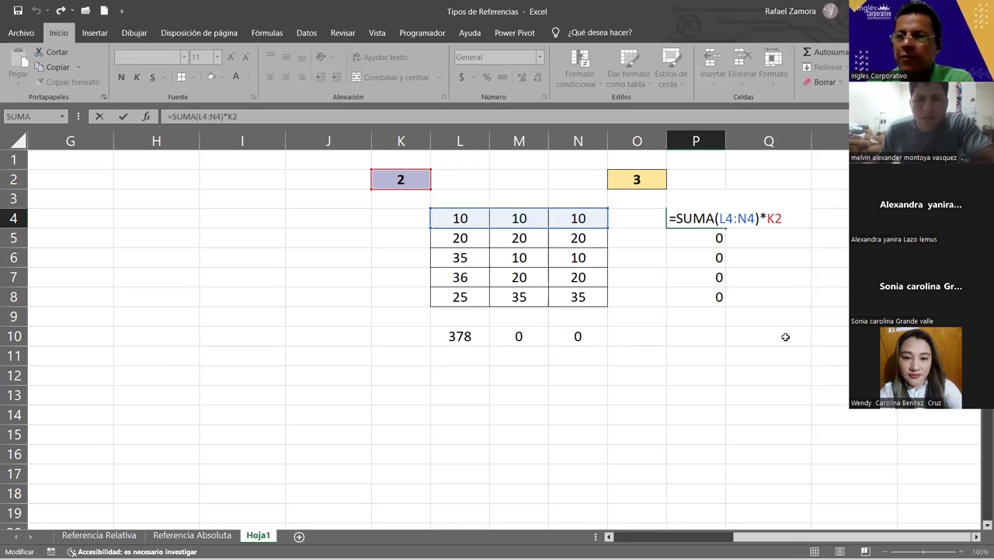
{"action": "key", "text": "shift+Home"}
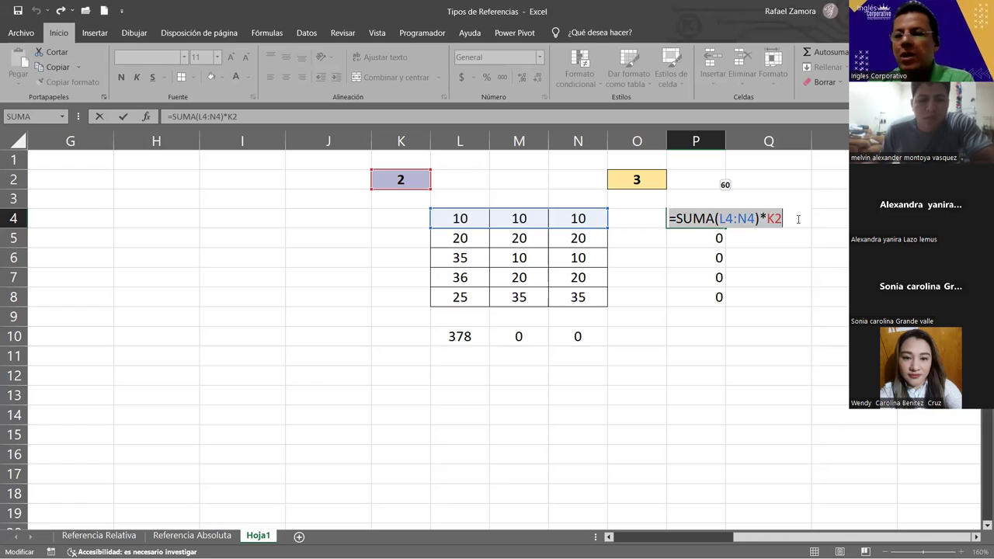
{"action": "key", "text": "End"}
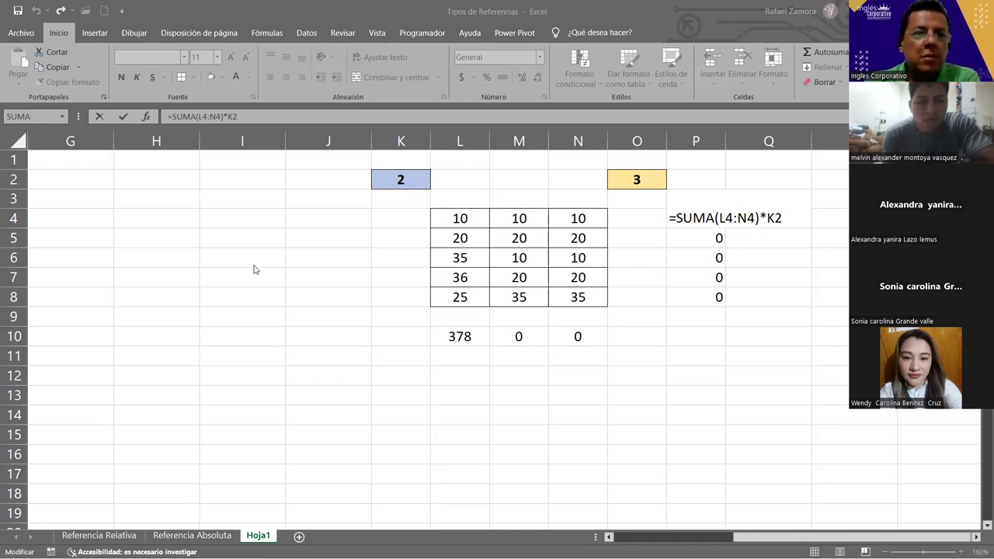
{"action": "left_click", "coordinate": [805, 221]}
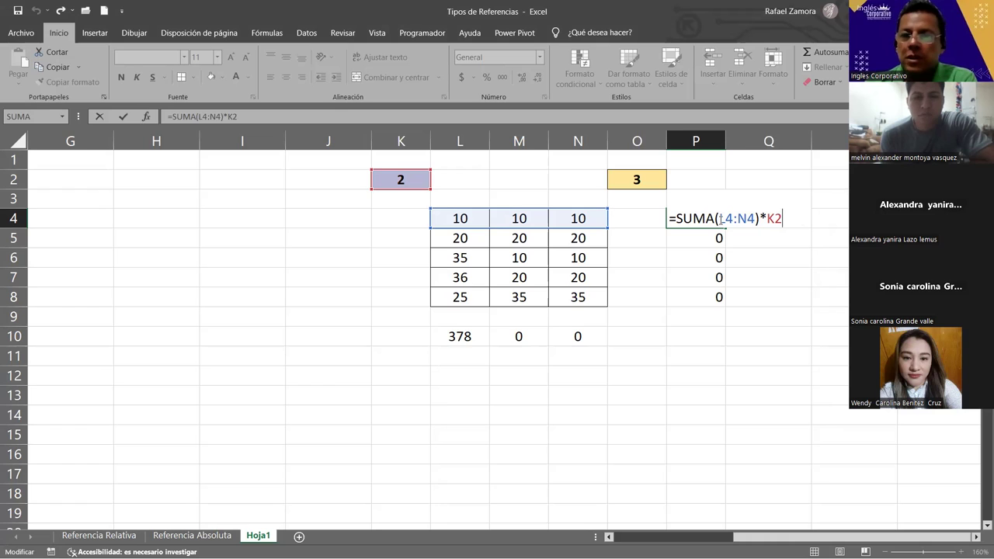
{"action": "double_click", "coordinate": [751, 219]}
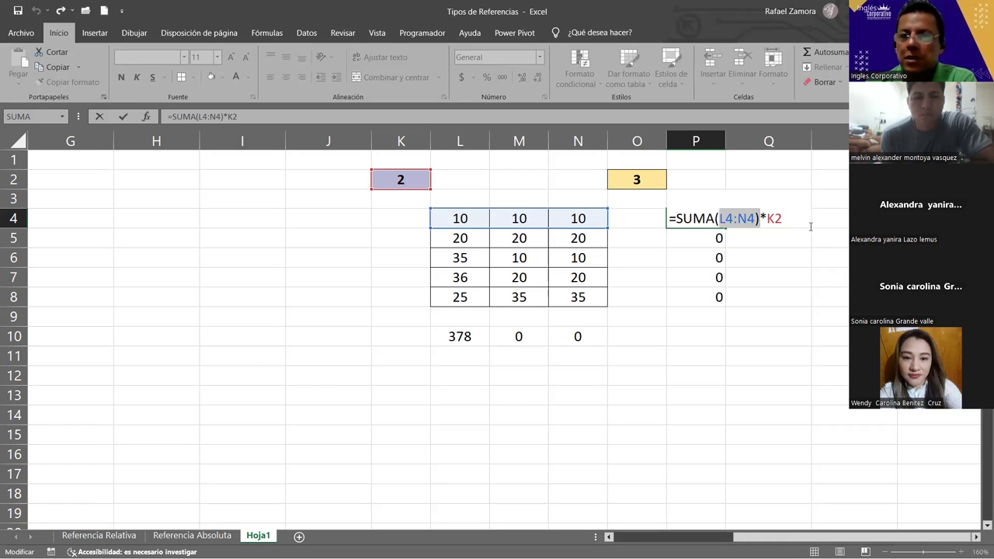
{"action": "left_click", "coordinate": [803, 220]}
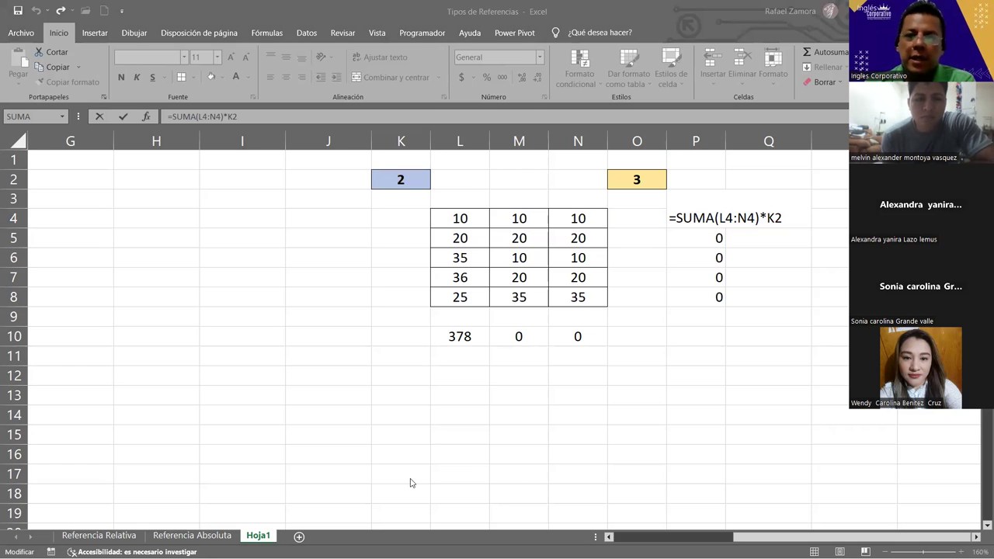
{"action": "left_click", "coordinate": [775, 223]}
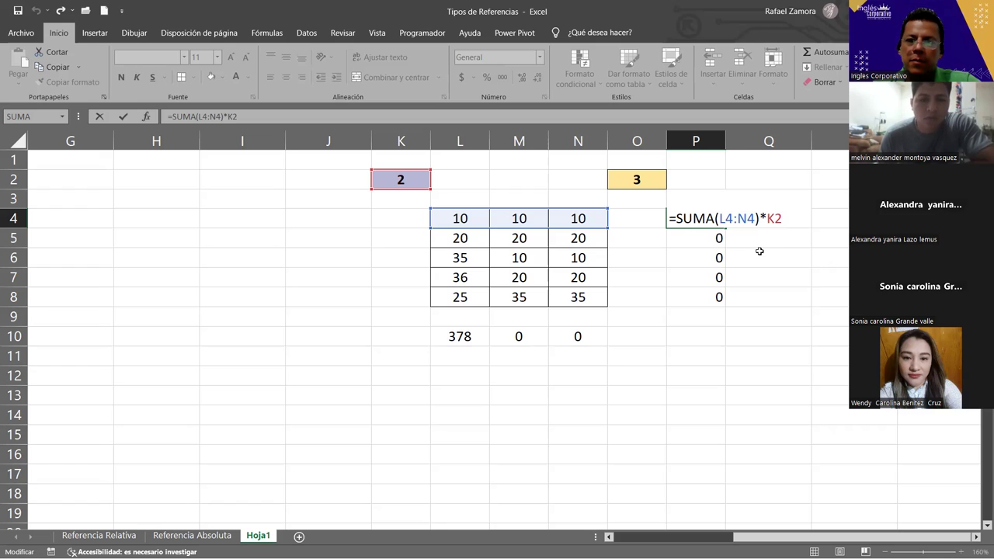
{"action": "double_click", "coordinate": [772, 218]}
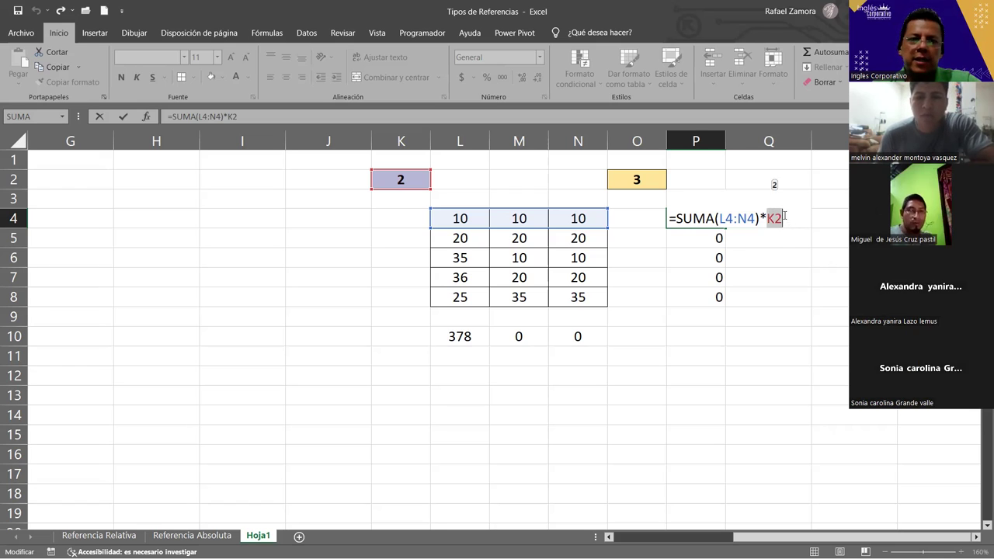
{"action": "left_click", "coordinate": [783, 219]}
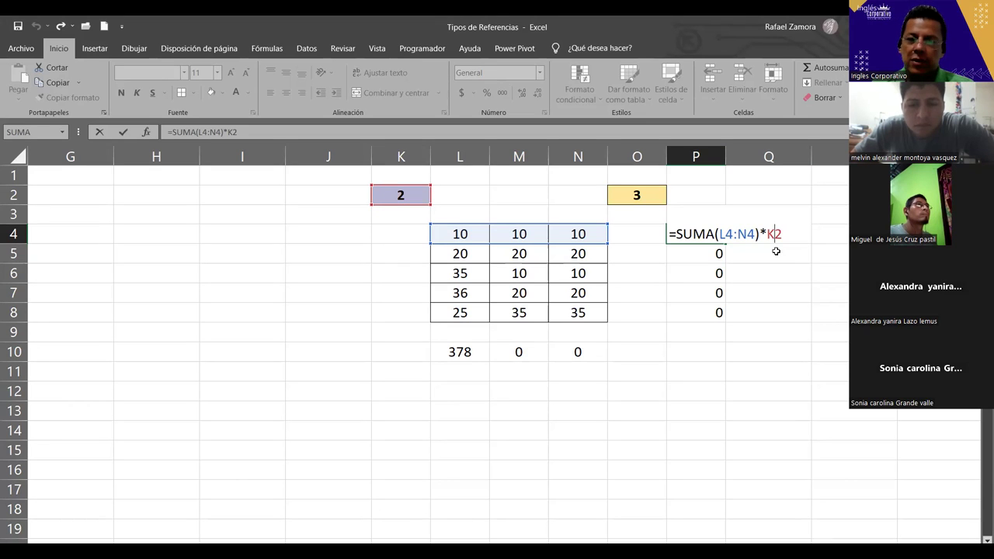
Lock the row of K2 in P4's formula, making it =SUMA(L4:N4)*K$2.
{"action": "key", "text": "Left"}
{"action": "type", "text": "$"}
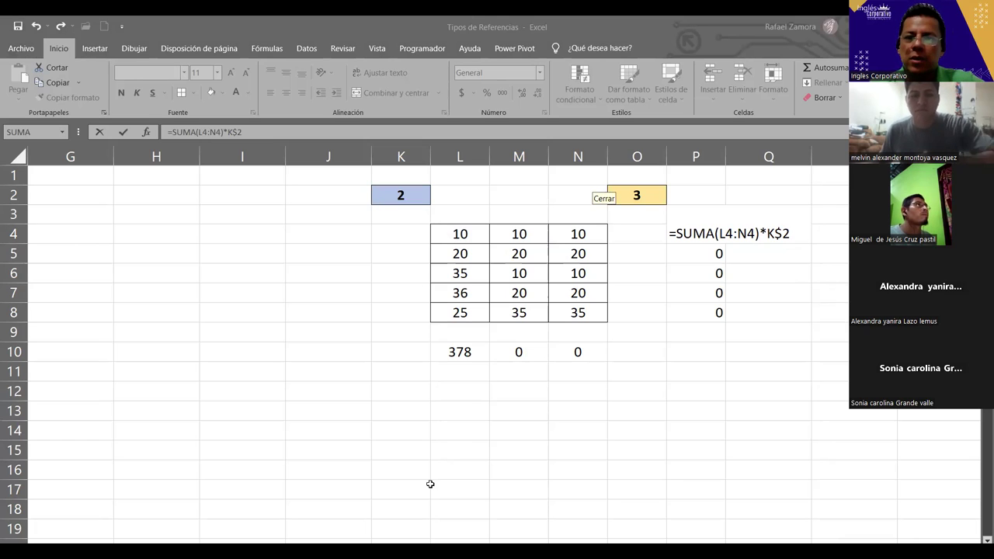
{"action": "left_click", "coordinate": [785, 235]}
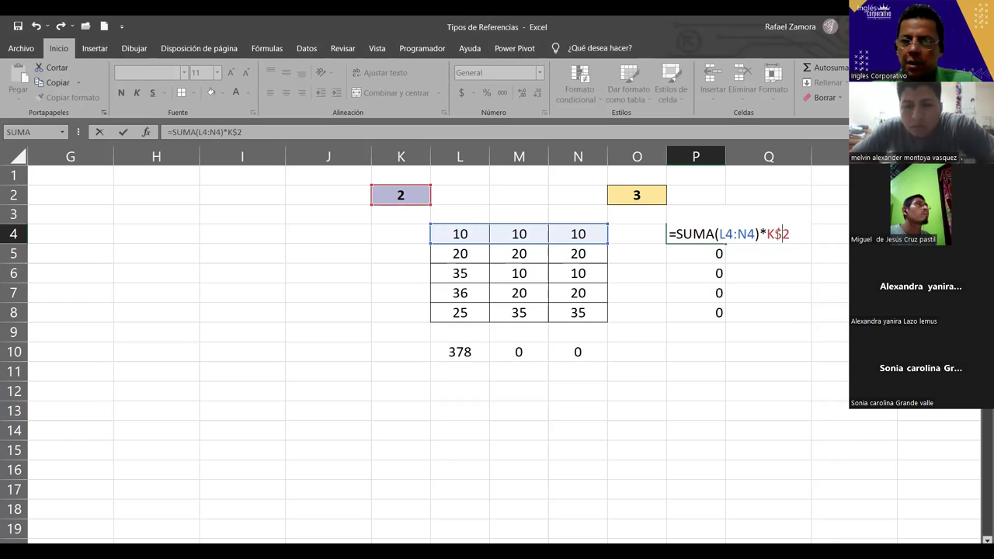
{"action": "key", "text": "Return"}
Fill P4's formula down to P8, giving 60, 120, 110, 152 and 190.
{"action": "left_click", "coordinate": [721, 238]}
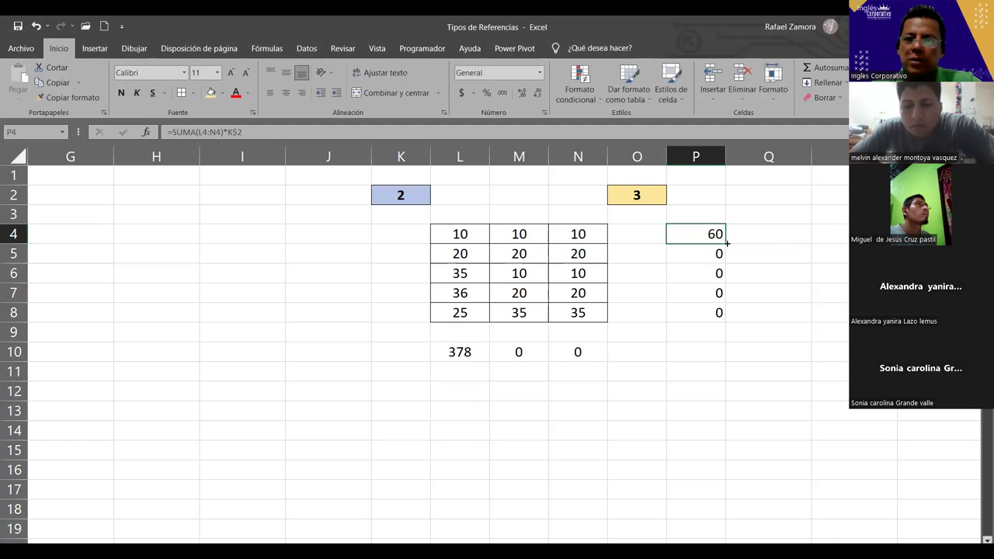
{"action": "left_click_drag", "start_coordinate": [727, 244], "coordinate": [717, 323]}
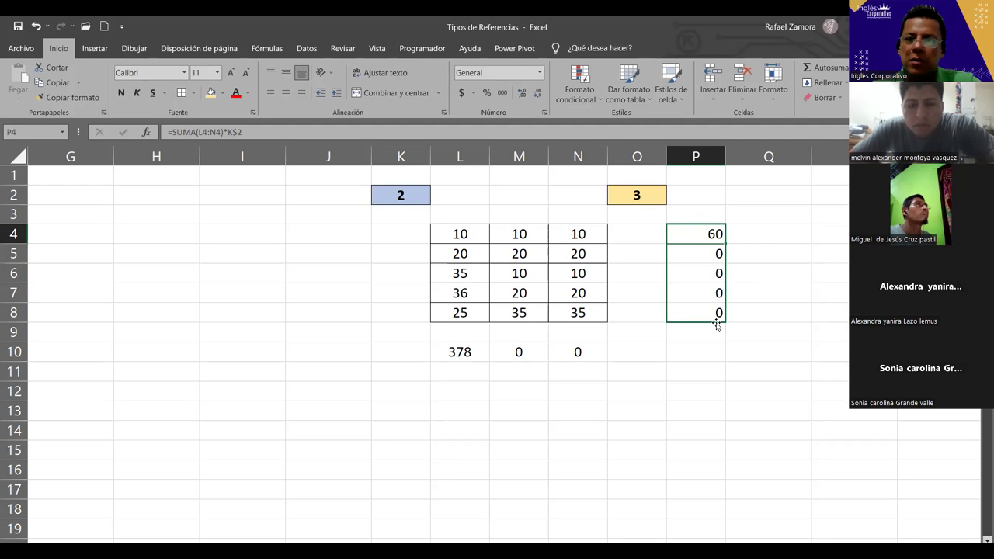
{"action": "double_click", "coordinate": [705, 233]}
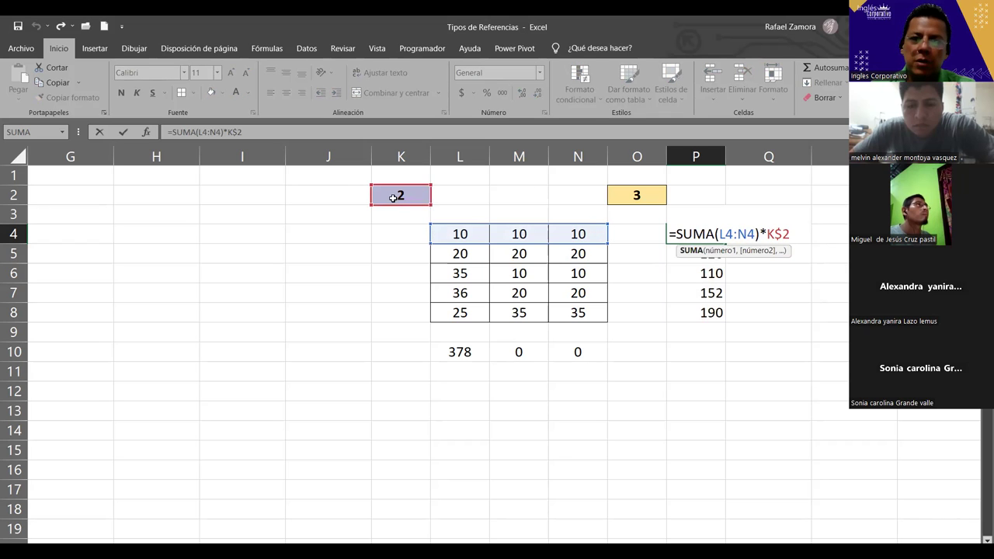
{"action": "left_click", "coordinate": [721, 235]}
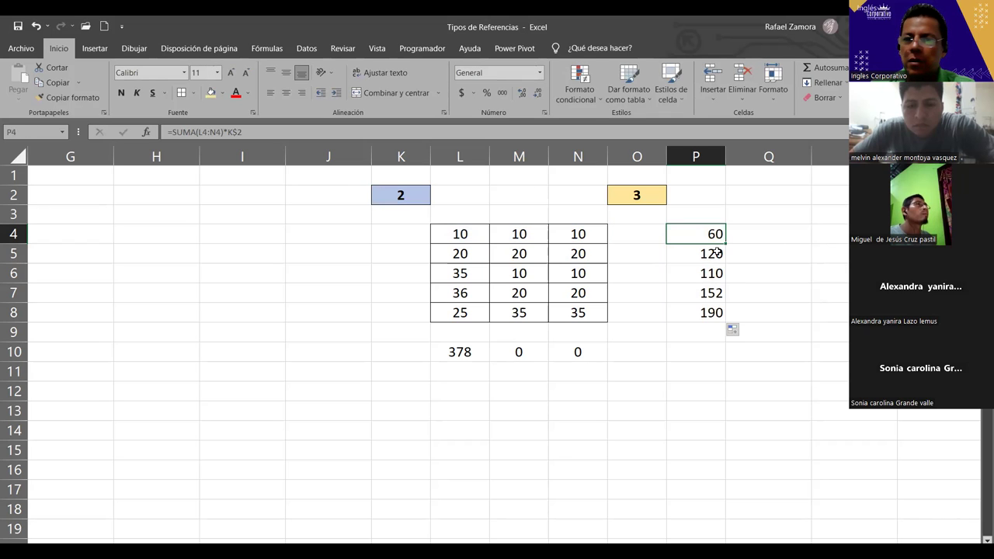
{"action": "left_click", "coordinate": [718, 252]}
Inspect the references in P5's and P6's formulas, leaving them unchanged.
{"action": "key", "text": "F2"}
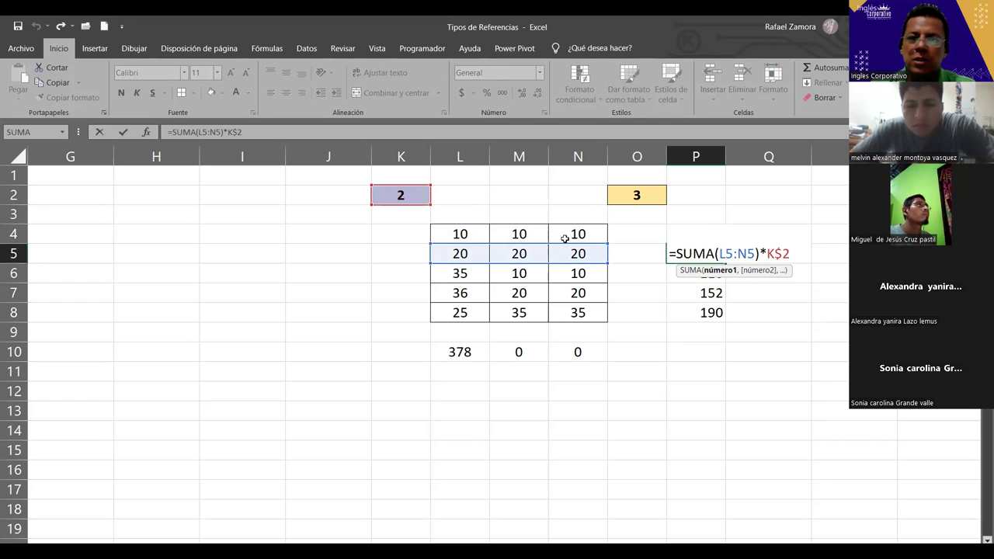
{"action": "double_click", "coordinate": [720, 273]}
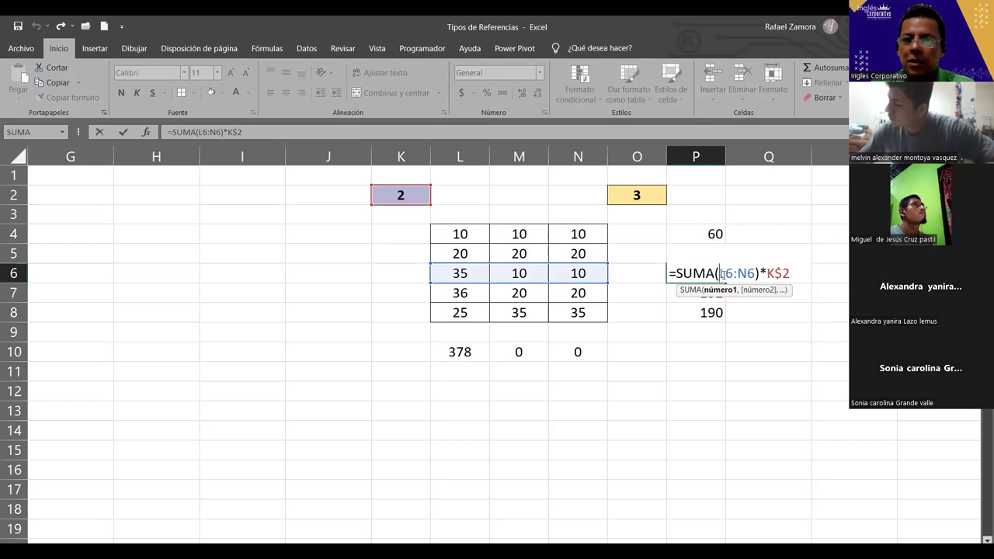
{"action": "left_click_drag", "start_coordinate": [719, 273], "coordinate": [749, 273]}
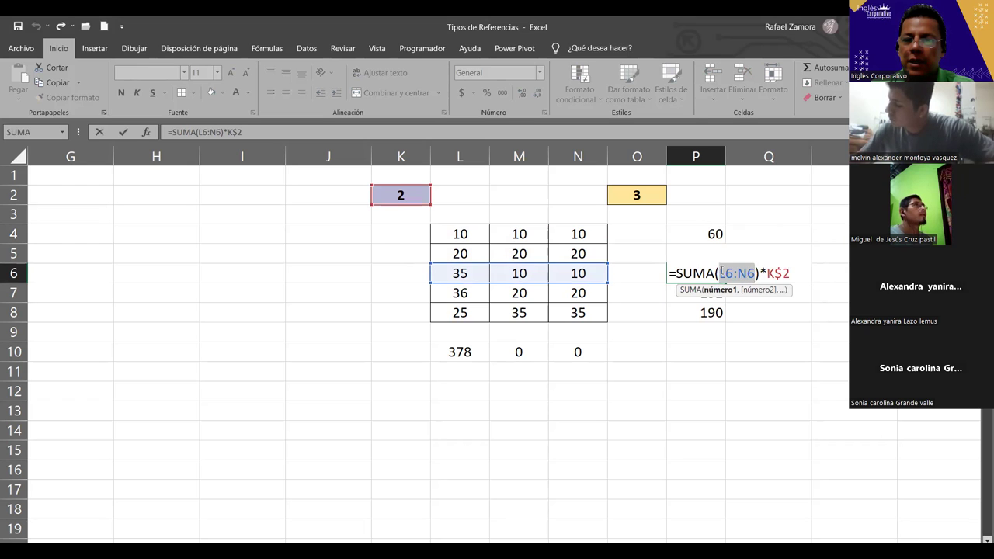
{"action": "left_click", "coordinate": [734, 282]}
{"action": "double_click", "coordinate": [728, 276]}
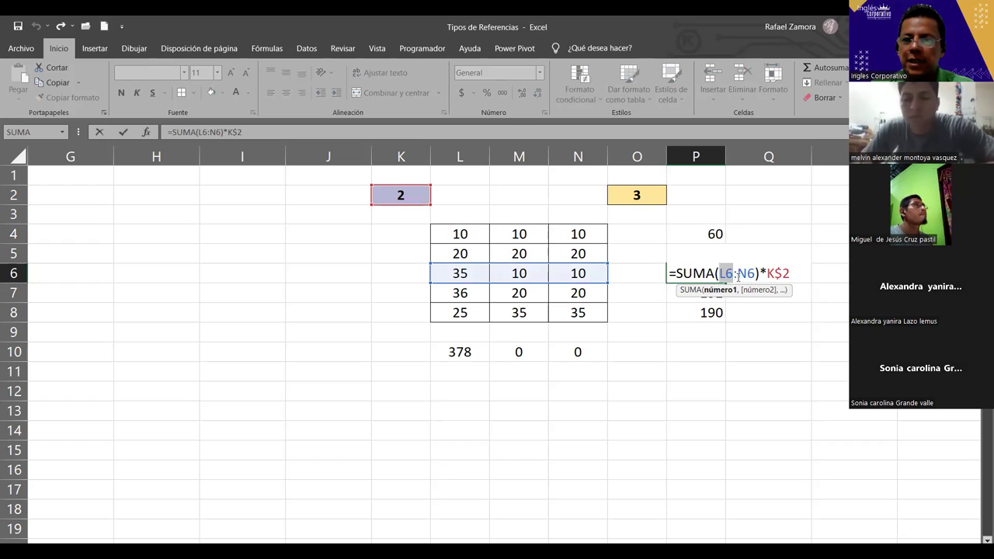
{"action": "double_click", "coordinate": [748, 274]}
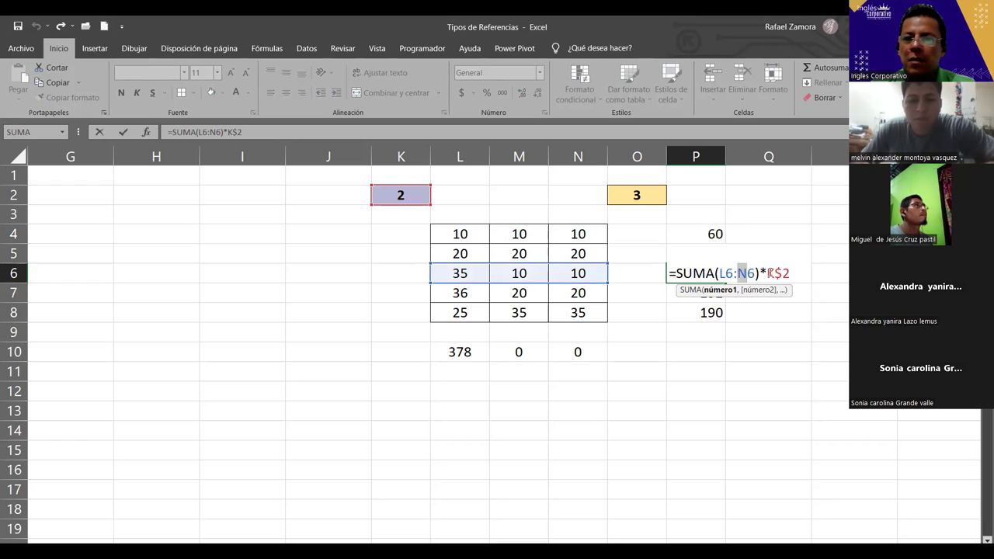
{"action": "key", "text": "shift+Left"}
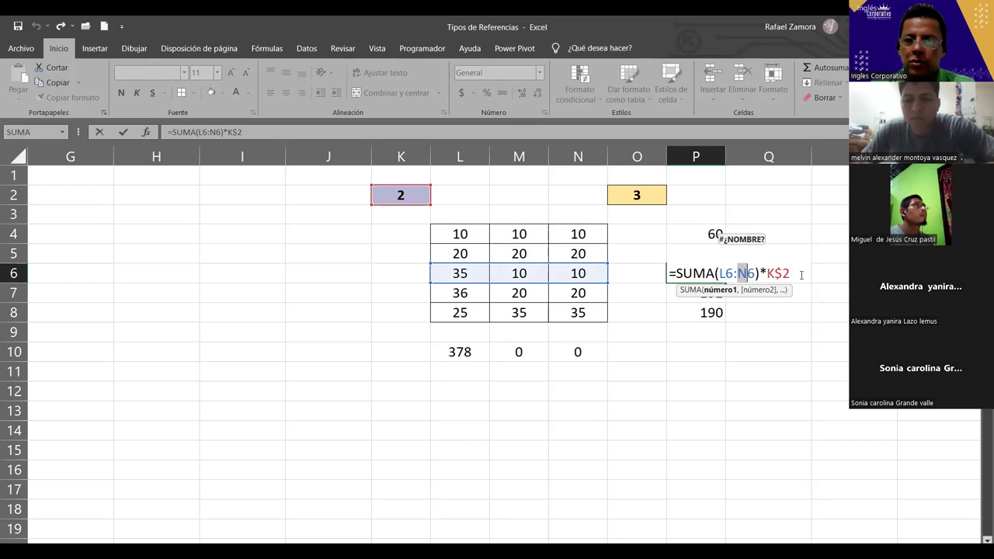
{"action": "key", "text": "Return"}
Check P7's formula, then open L10's =SUMA(L4:L8)*O2 for editing.
{"action": "double_click", "coordinate": [716, 292]}
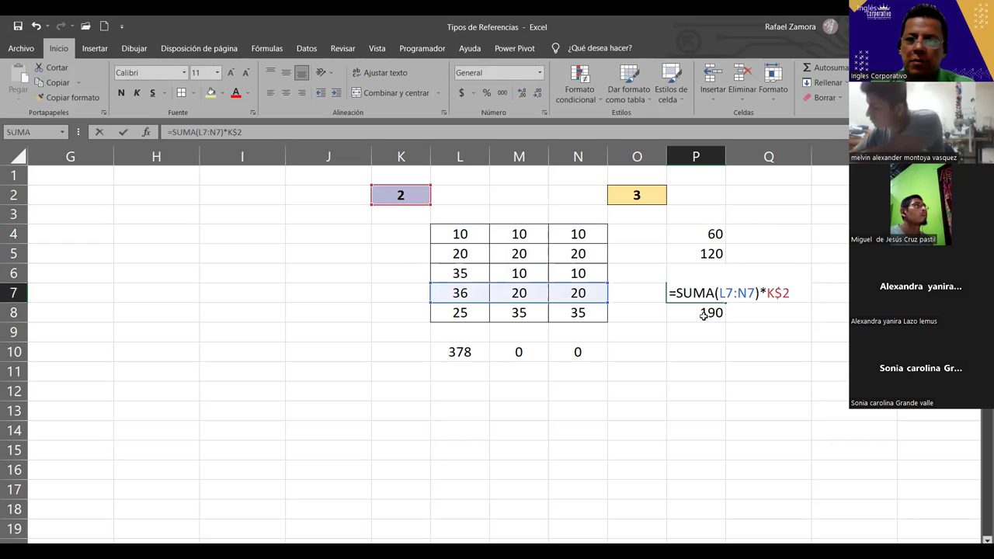
{"action": "key", "text": "Return"}
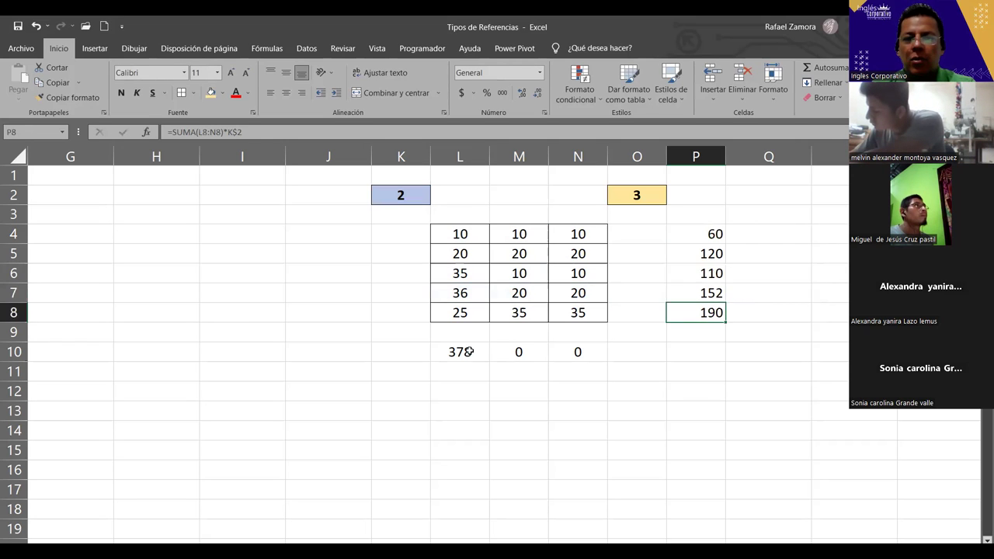
{"action": "double_click", "coordinate": [469, 352]}
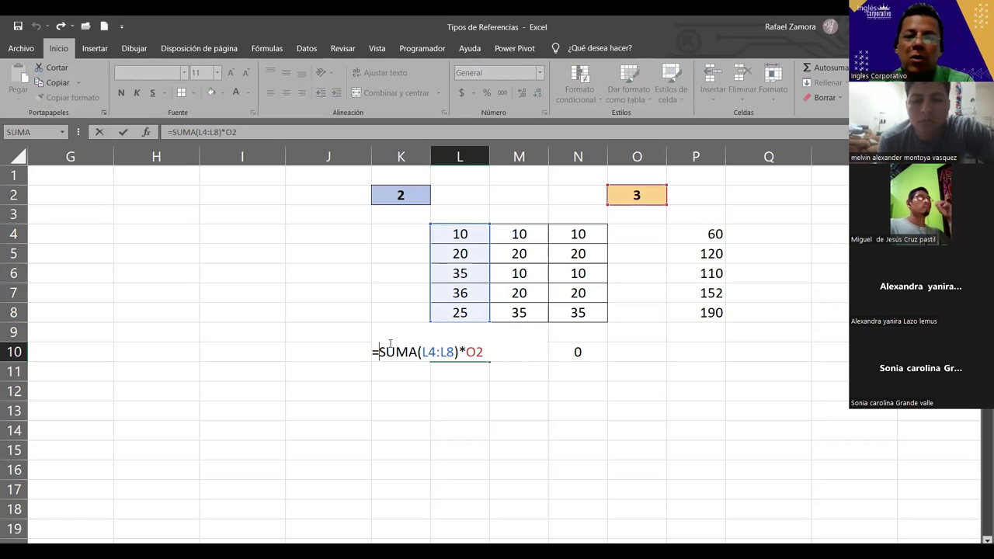
Change L10 to =SUMA(L4:L8)*$O2 and fill it to N10 (378, 285, 285).
{"action": "left_click", "coordinate": [466, 352]}
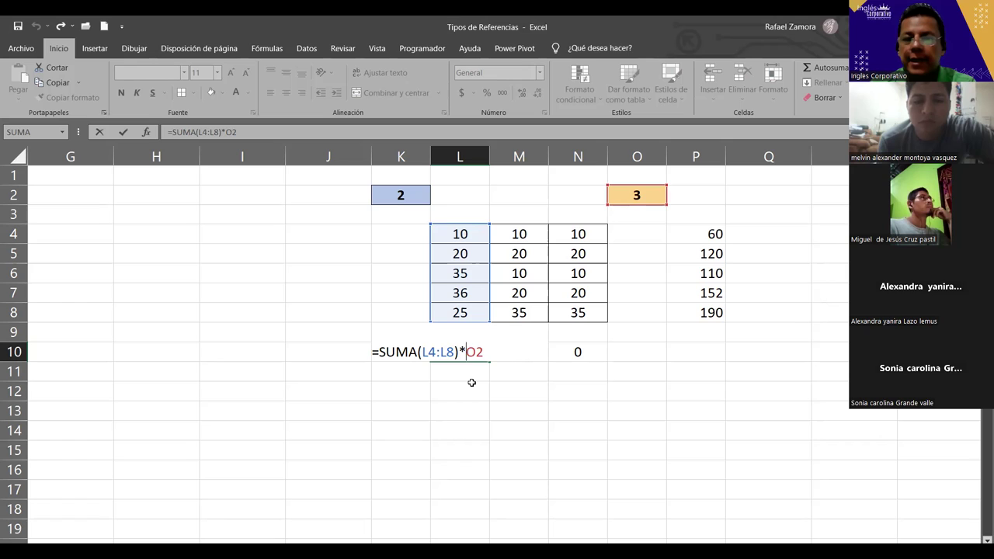
{"action": "type", "text": "$"}
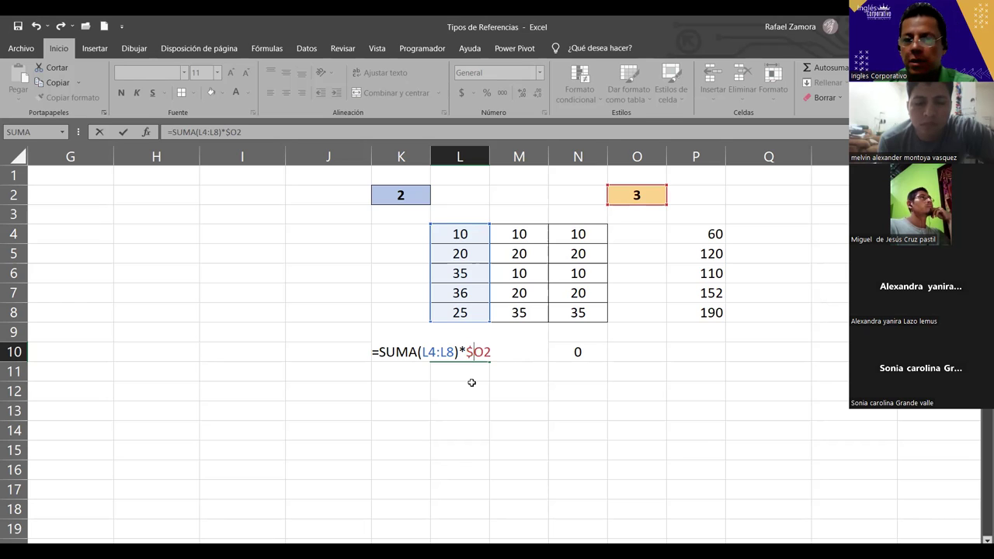
{"action": "key", "text": "Return"}
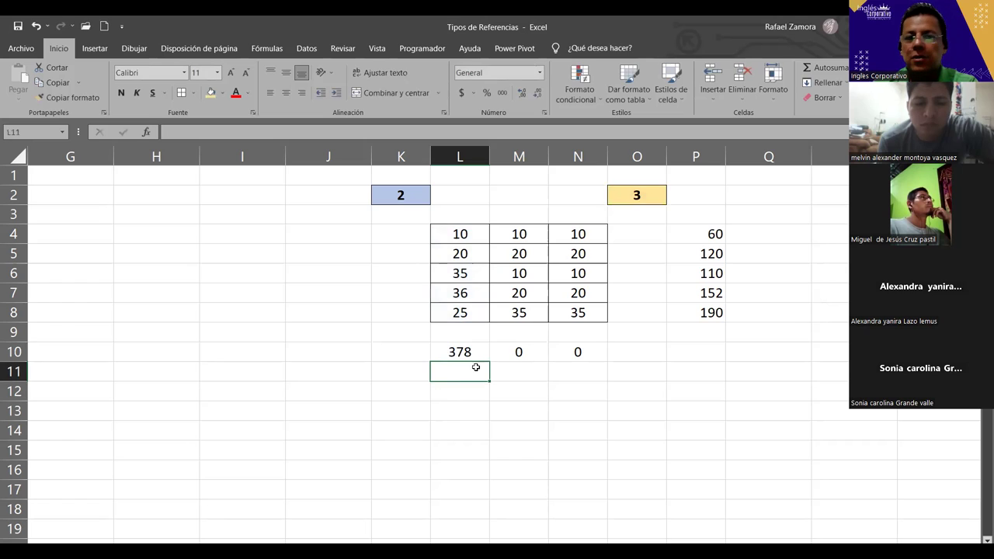
{"action": "left_click", "coordinate": [469, 353]}
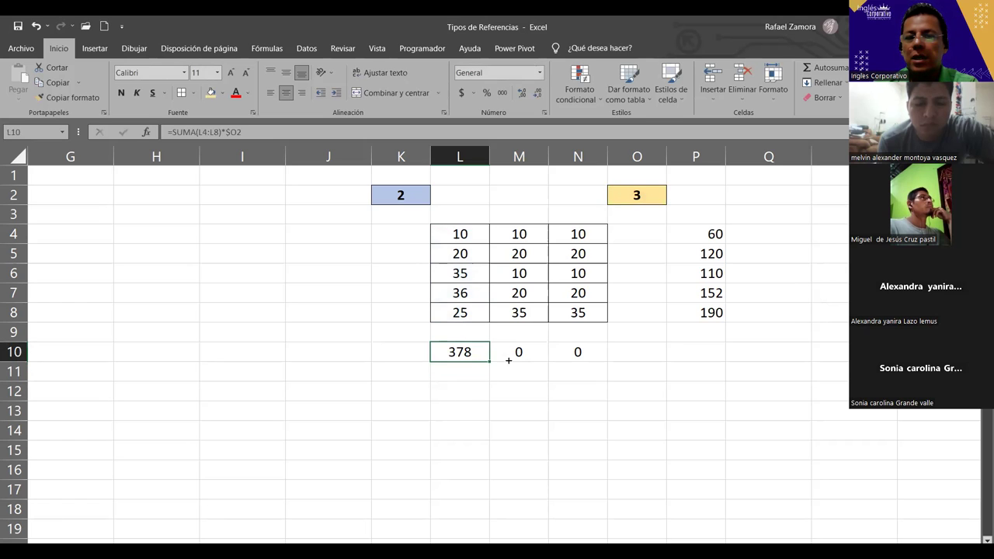
{"action": "left_click_drag", "start_coordinate": [509, 360], "coordinate": [603, 362]}
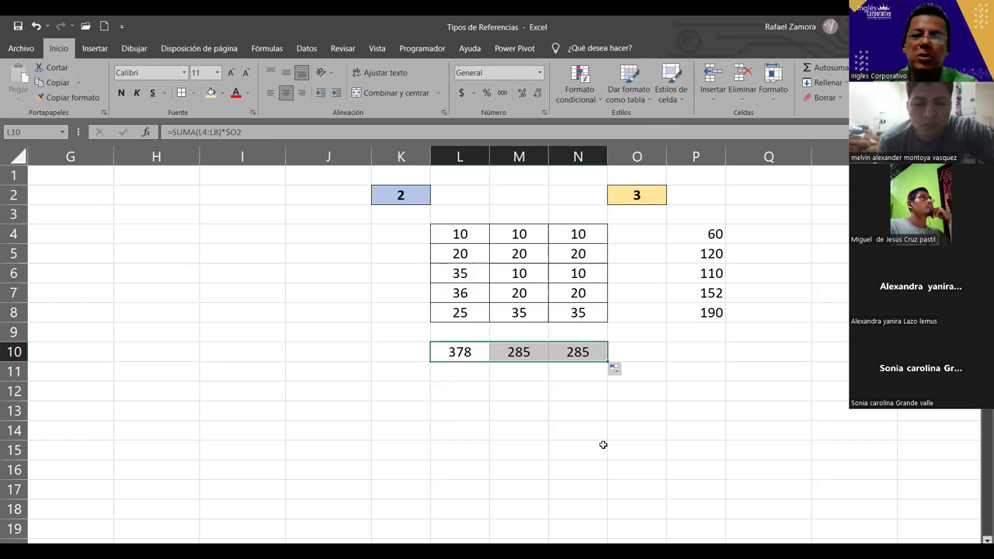
Inspect the references in the L10, M10 and N10 formulas without changing them.
{"action": "left_click", "coordinate": [466, 362]}
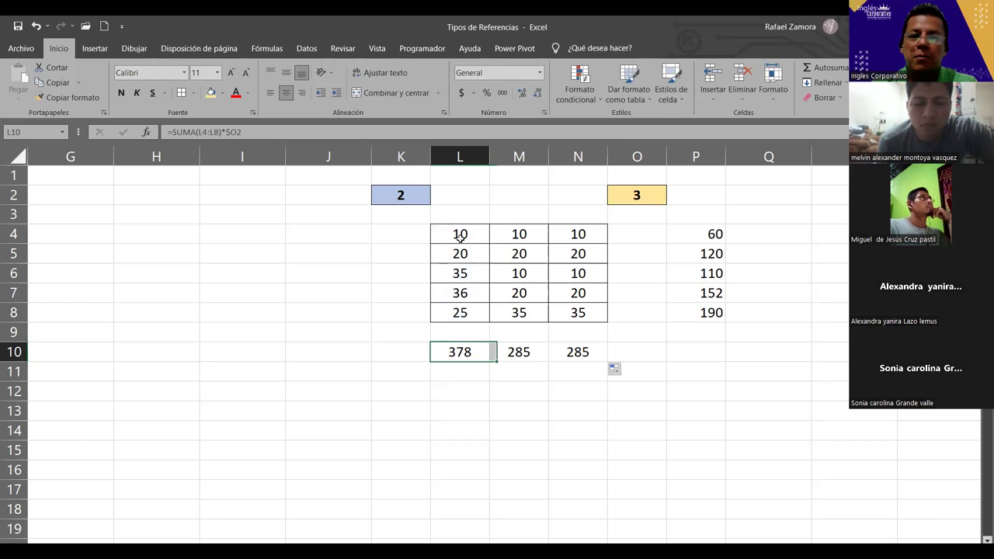
{"action": "key", "text": "F2"}
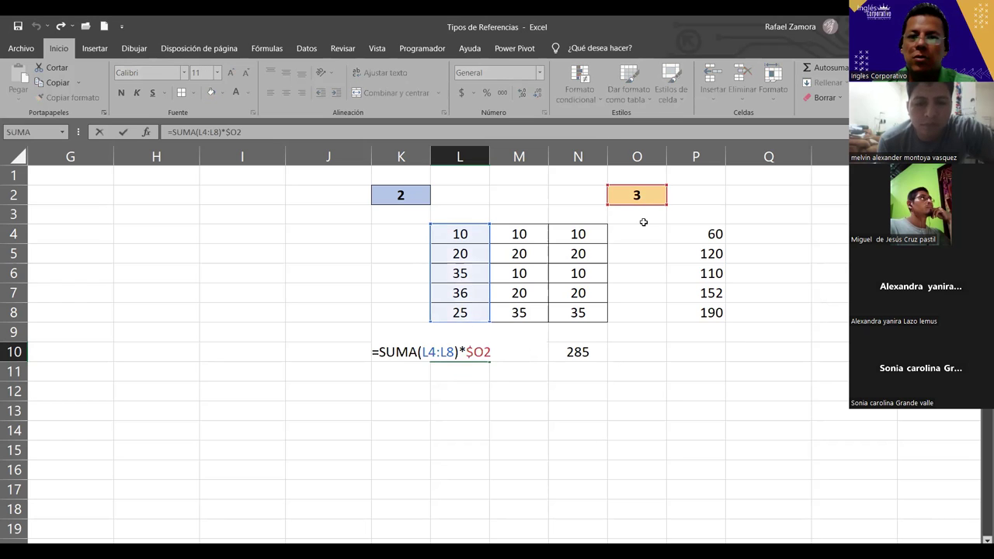
{"action": "left_click", "coordinate": [525, 356]}
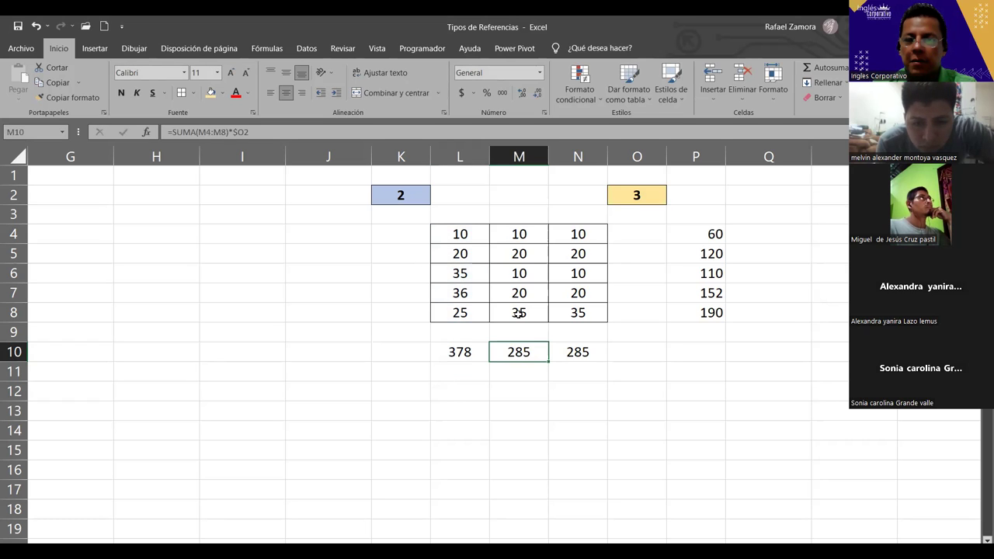
{"action": "key", "text": "F2"}
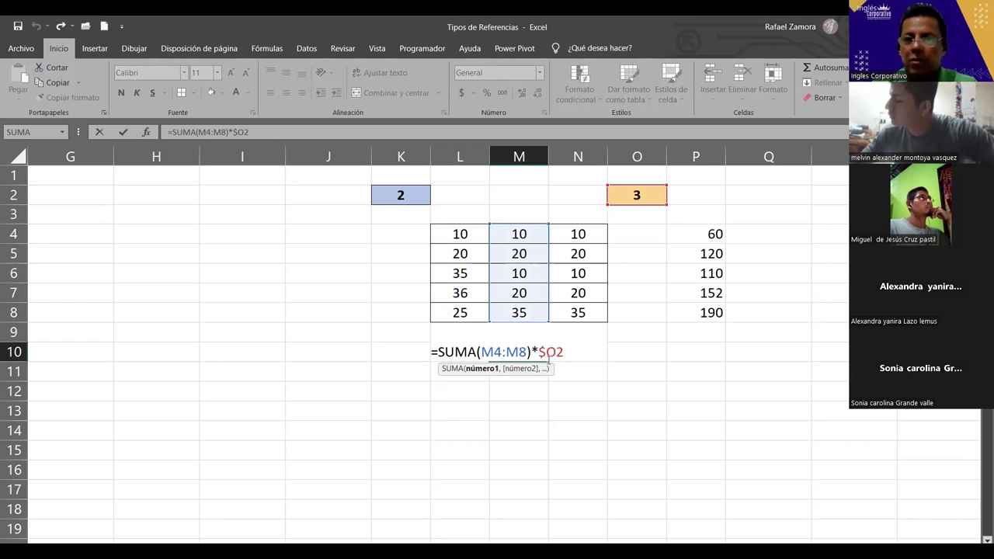
{"action": "key", "text": "Left"}
{"action": "key", "text": "Left"}
{"action": "key", "text": "Left"}
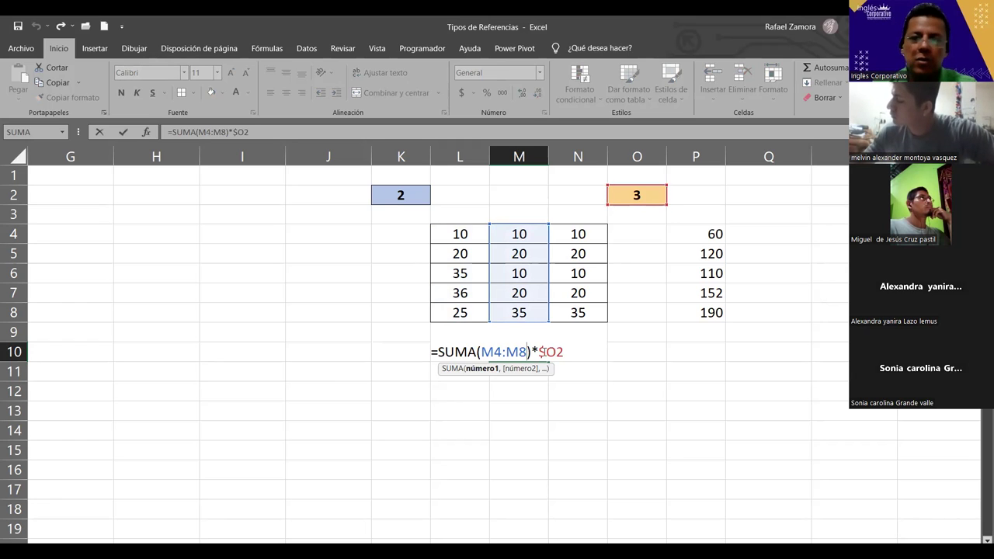
{"action": "double_click", "coordinate": [602, 353]}
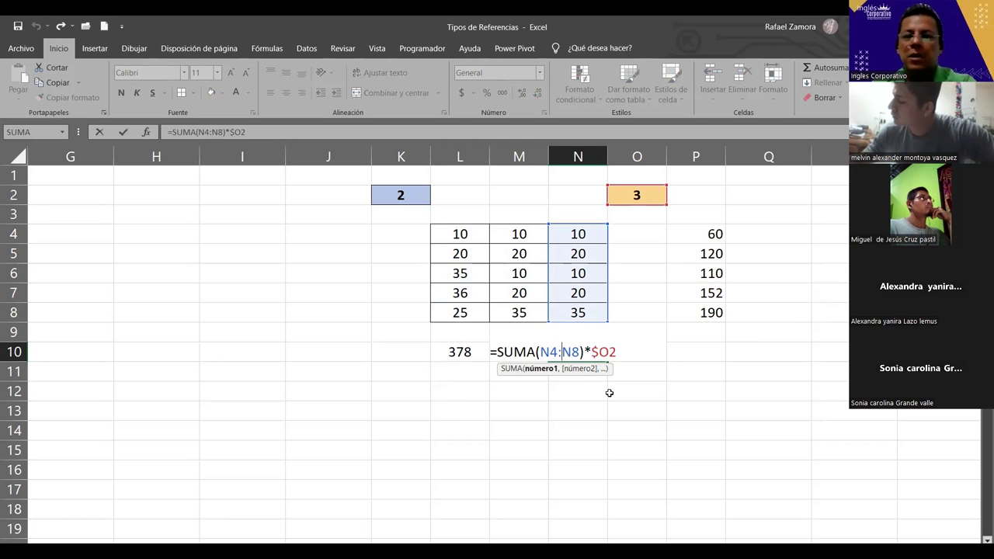
{"action": "key", "text": "Escape"}
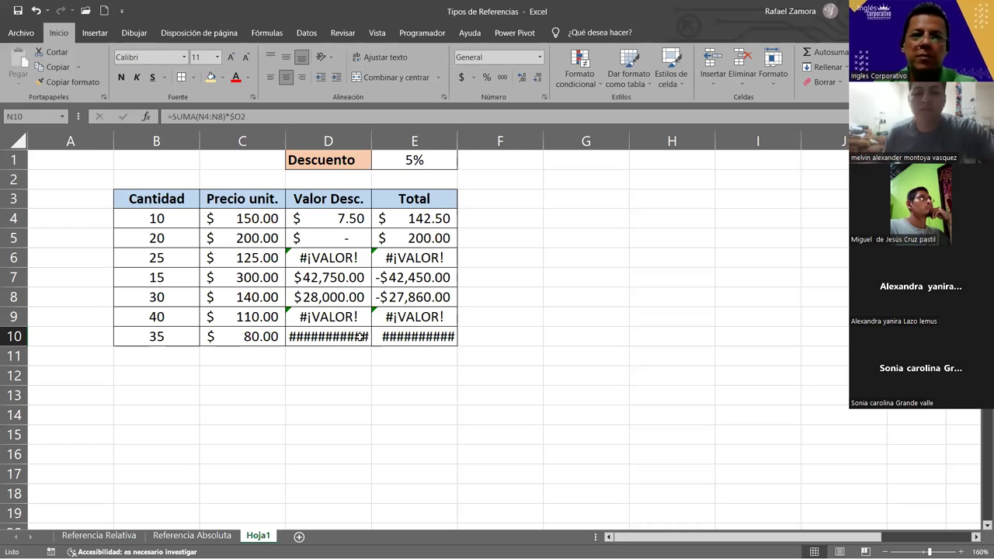
Open cell D4's discount formula =C4*E1 for editing.
{"action": "double_click", "coordinate": [344, 218]}
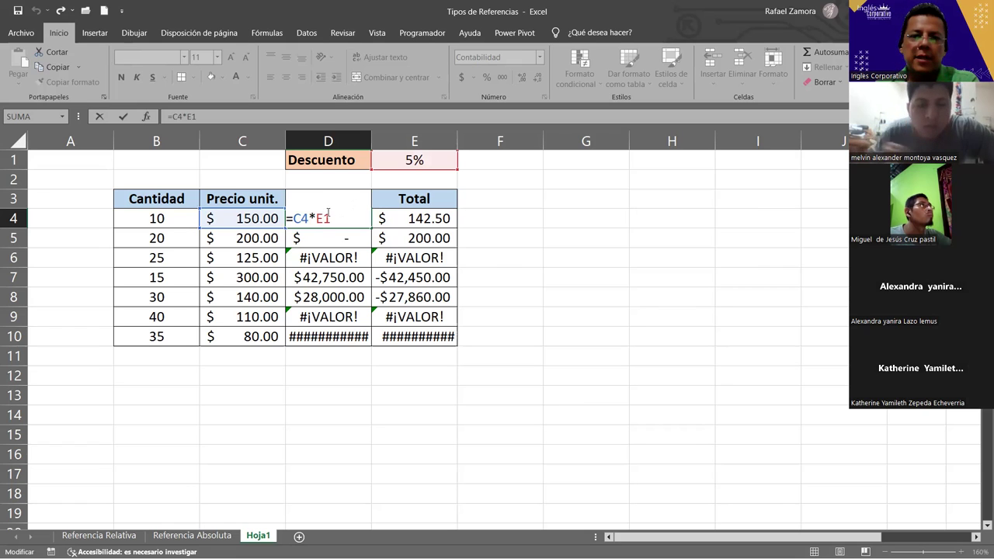
Make E1 absolute in D4's formula as =C4*$E$1 and commit it, showing $7.50.
{"action": "left_click", "coordinate": [323, 218]}
{"action": "type", "text": "$"}
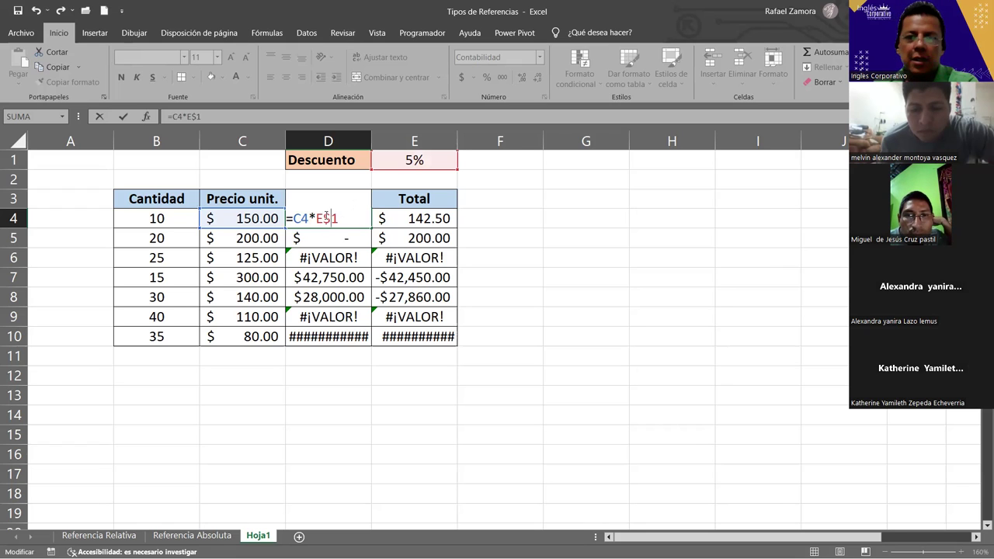
{"action": "key", "text": "BackSpace"}
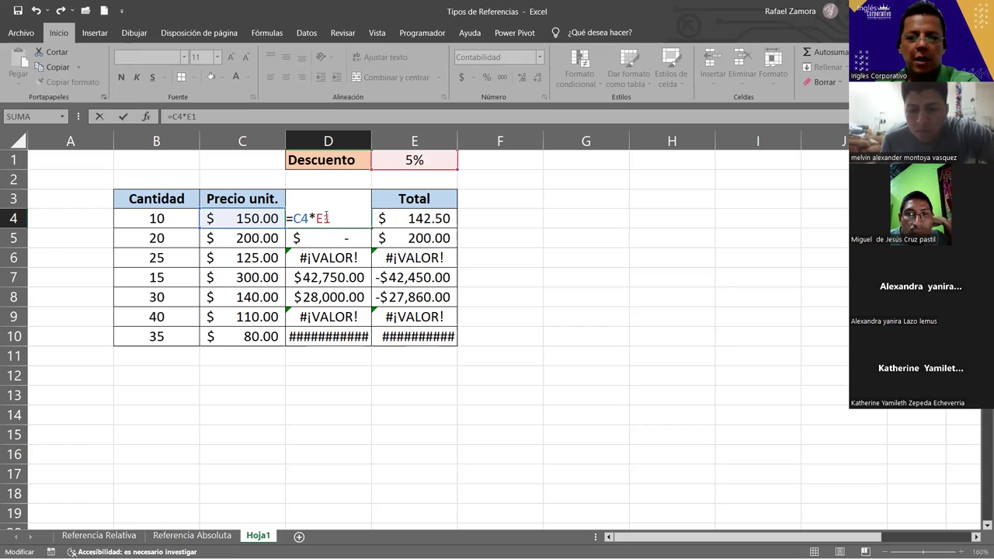
{"action": "key", "text": "F4"}
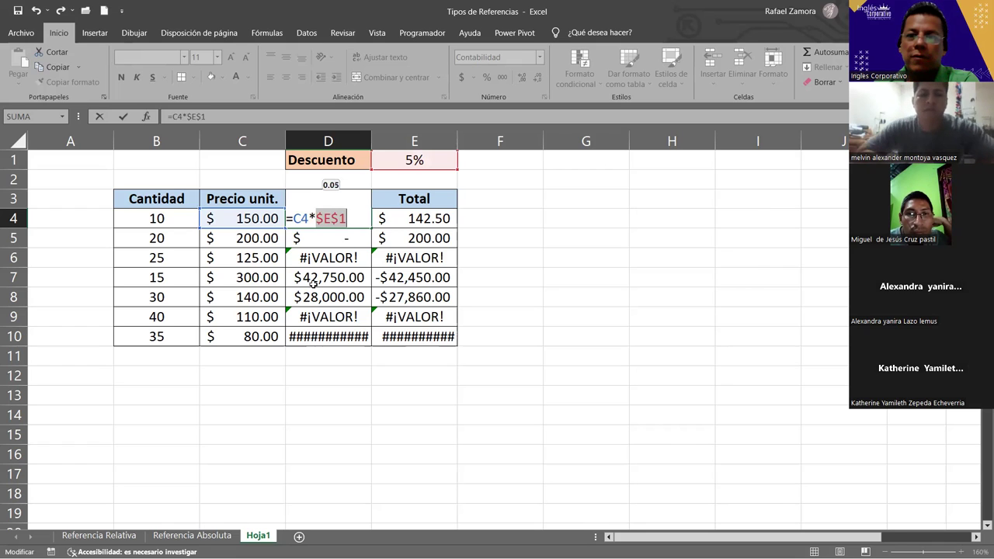
{"action": "key", "text": "Right"}
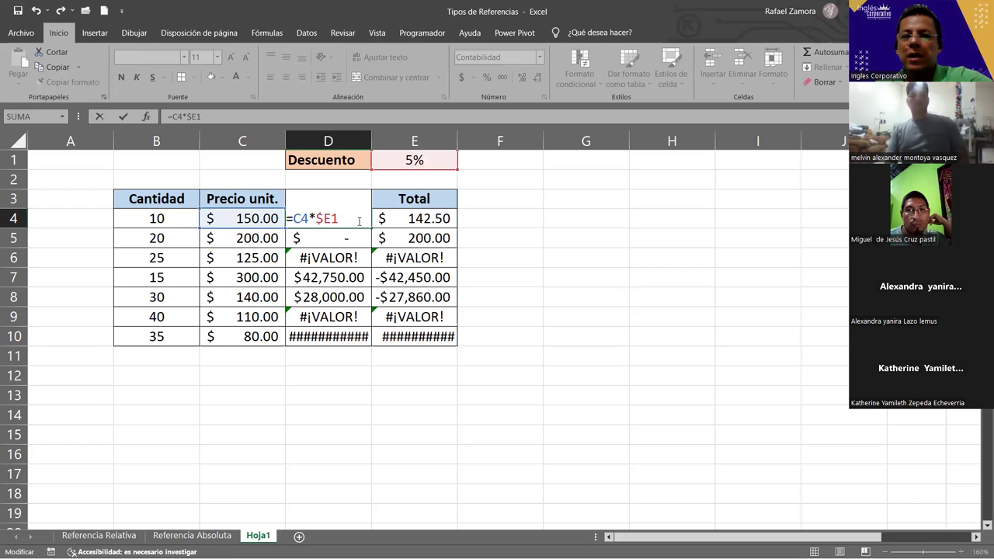
{"action": "key", "text": "F4"}
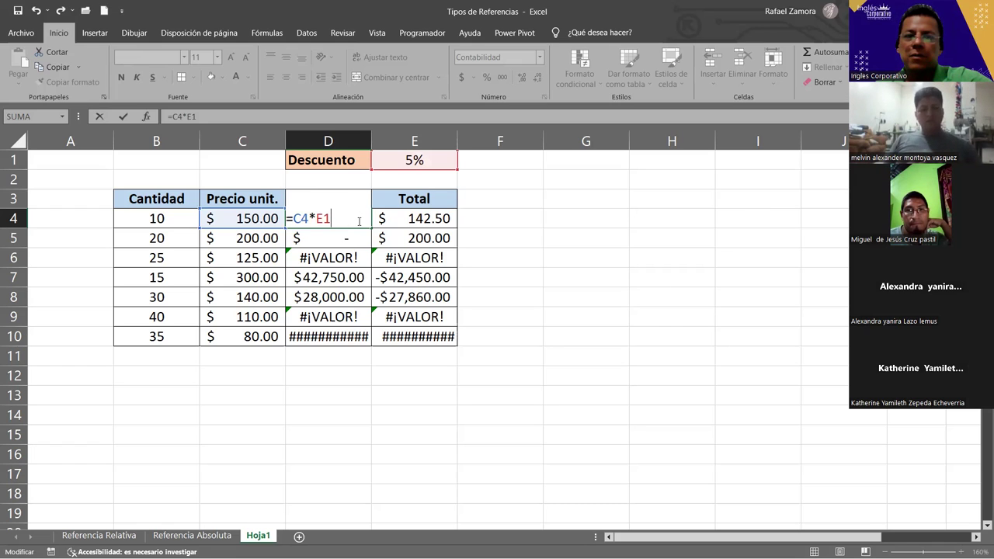
{"action": "key", "text": "F4"}
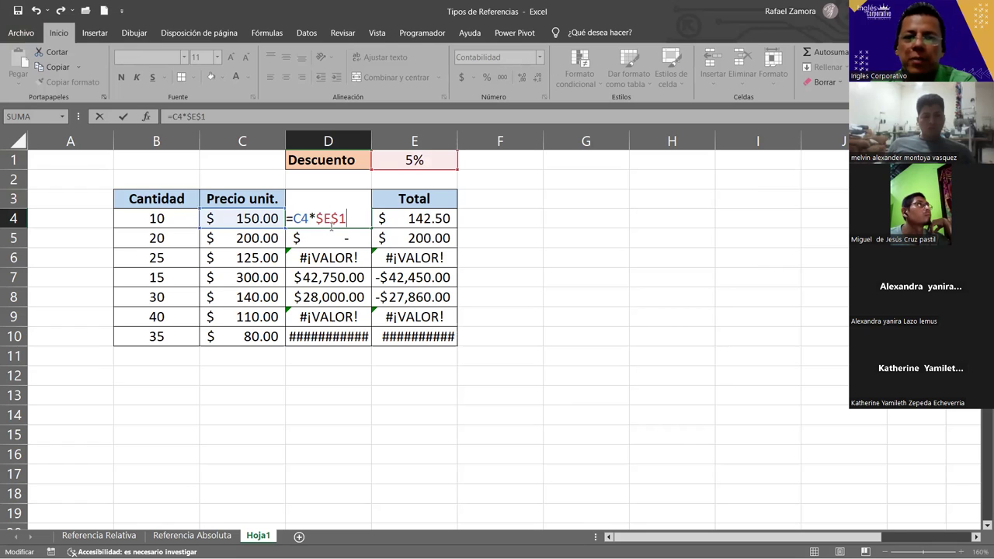
{"action": "double_click", "coordinate": [330, 219]}
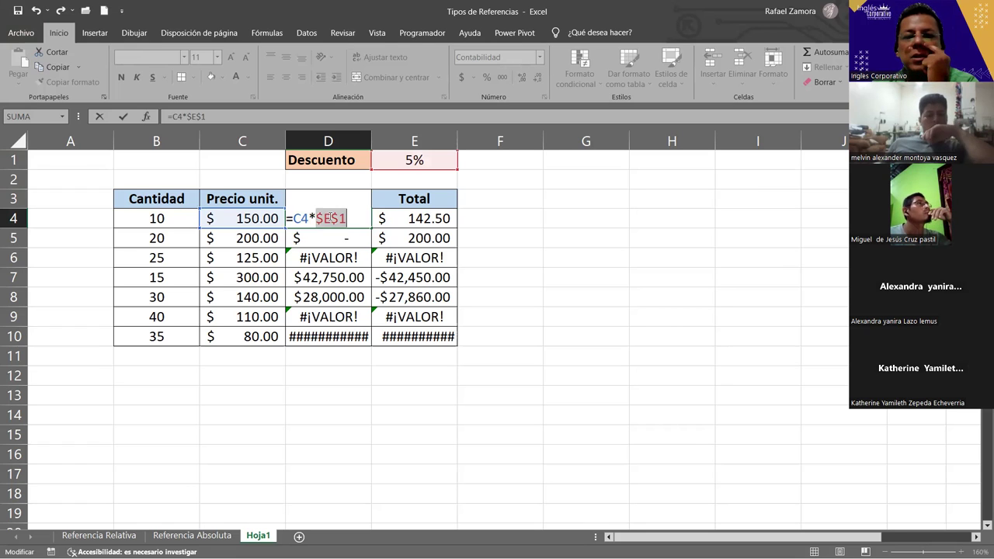
{"action": "left_click", "coordinate": [327, 218]}
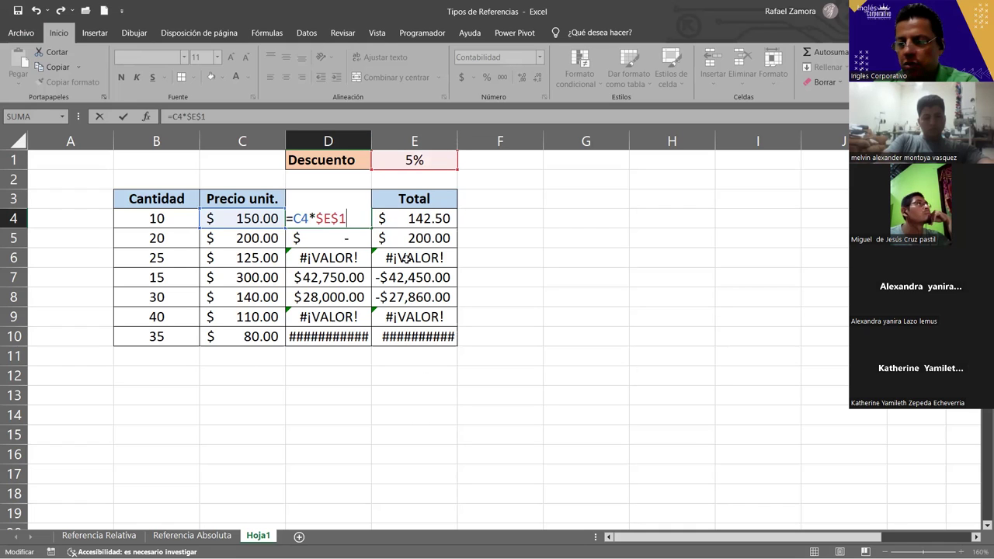
{"action": "key", "text": "Return"}
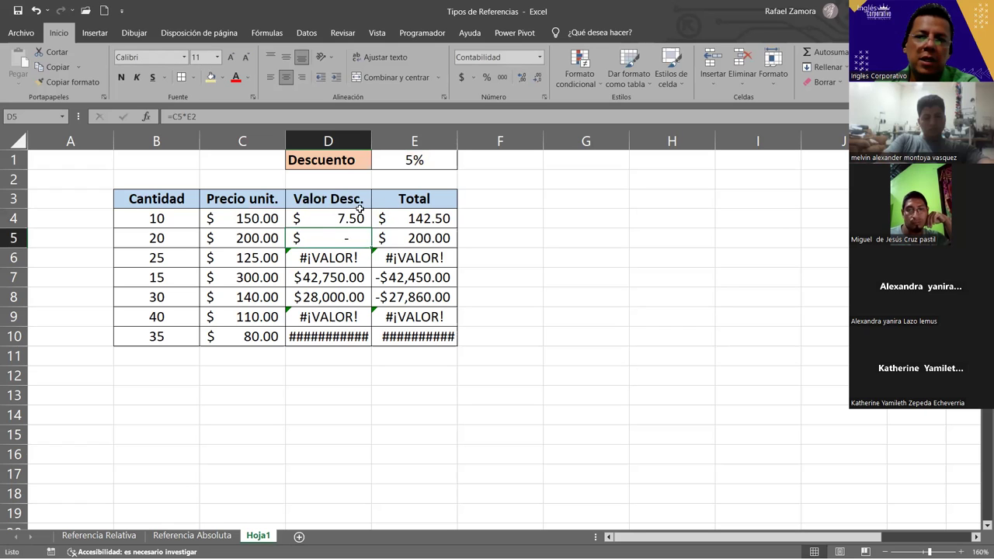
Fill D4's discount formula down to D10, giving 7.50 to 4.00, then check C4 and D4.
{"action": "left_click", "coordinate": [358, 212]}
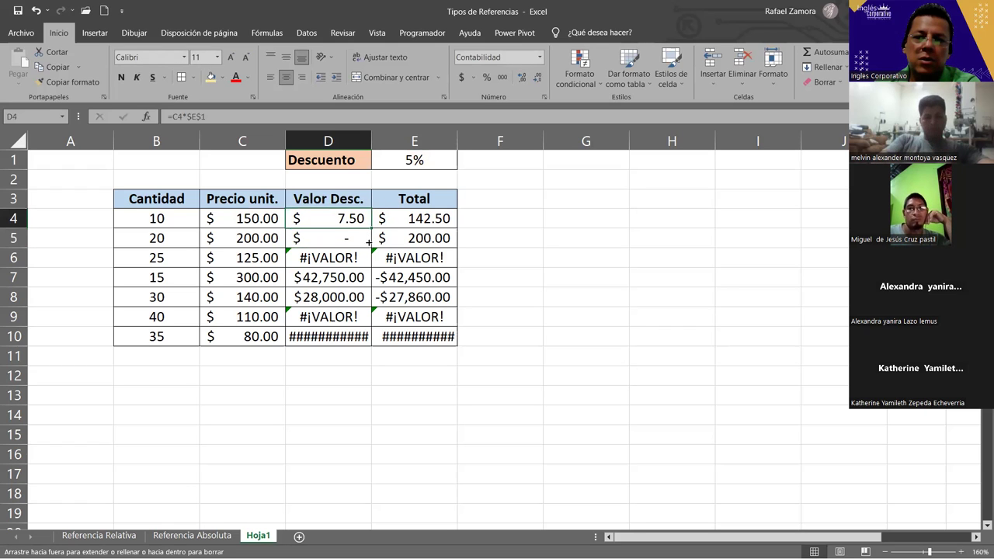
{"action": "left_click_drag", "start_coordinate": [369, 243], "coordinate": [369, 353]}
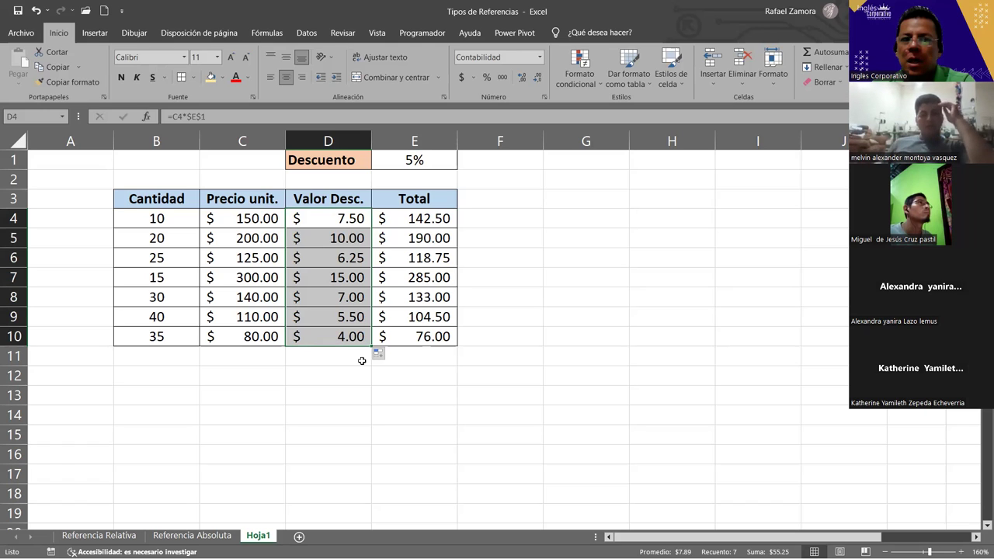
{"action": "left_click", "coordinate": [258, 214]}
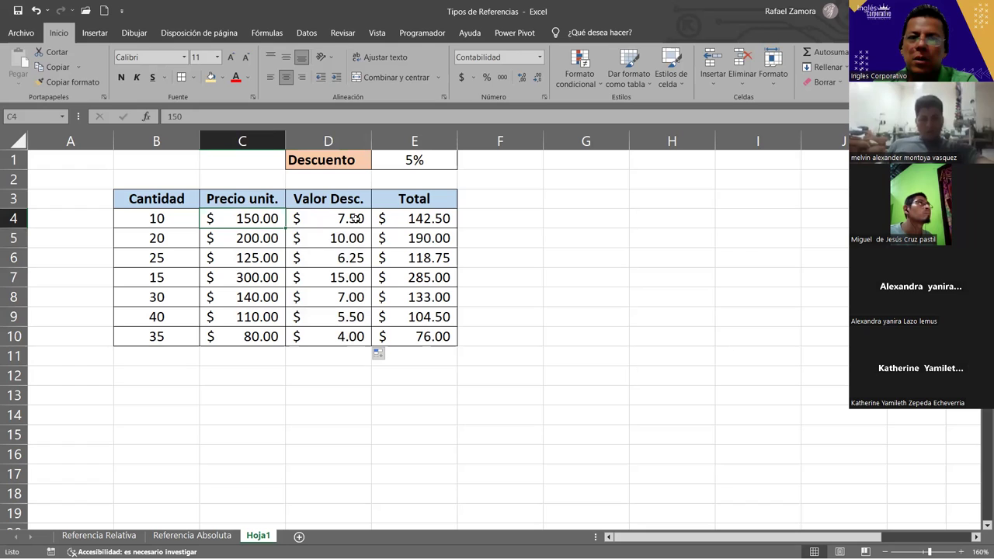
{"action": "left_click", "coordinate": [355, 219]}
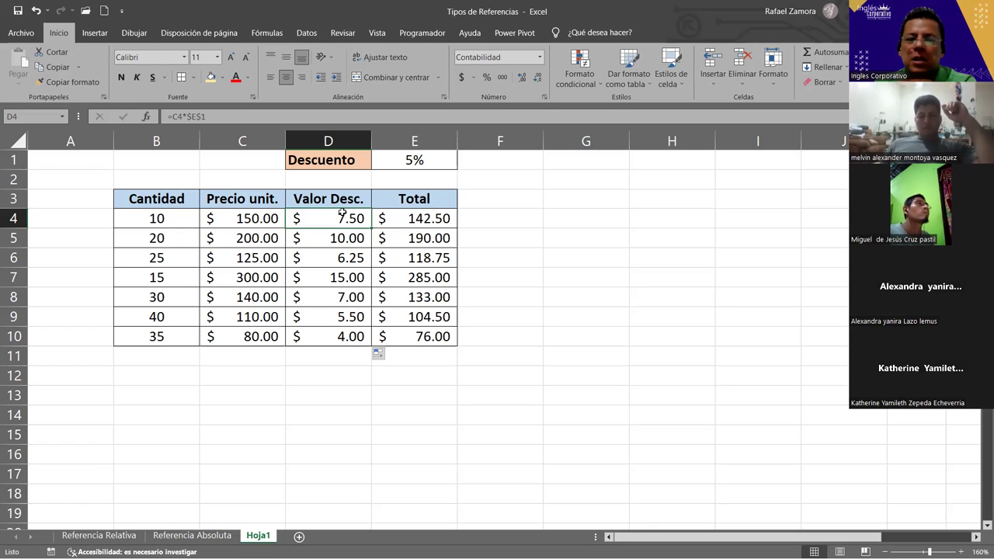
Rebuild D4 as =C4*$E$1 by pointing at C4 and E1, showing $7.50.
{"action": "type", "text": "="}
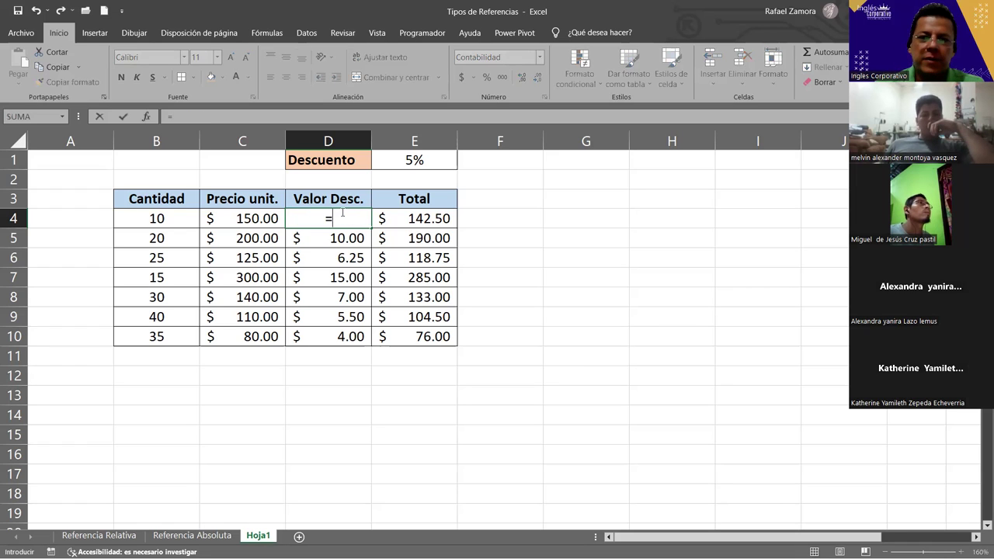
{"action": "left_click", "coordinate": [249, 221]}
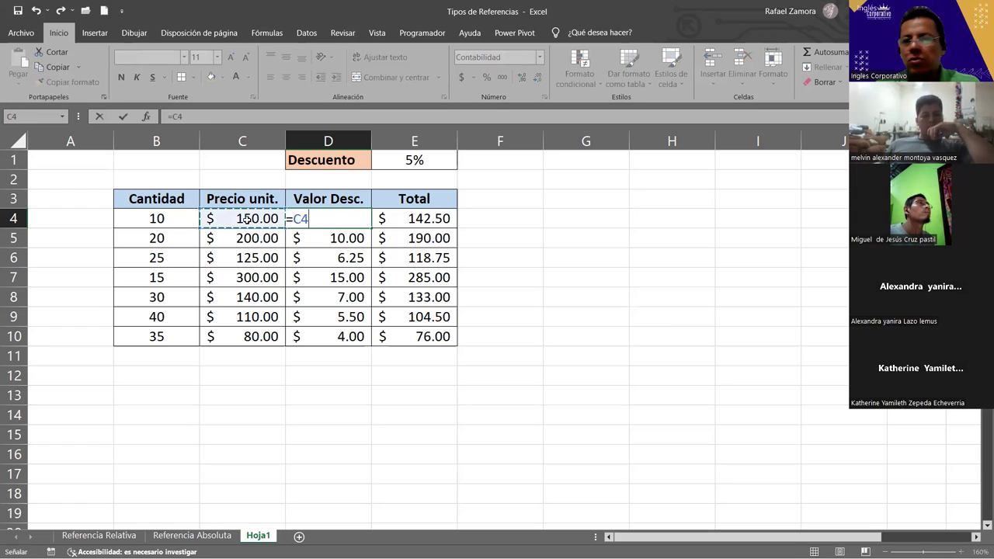
{"action": "type", "text": "*"}
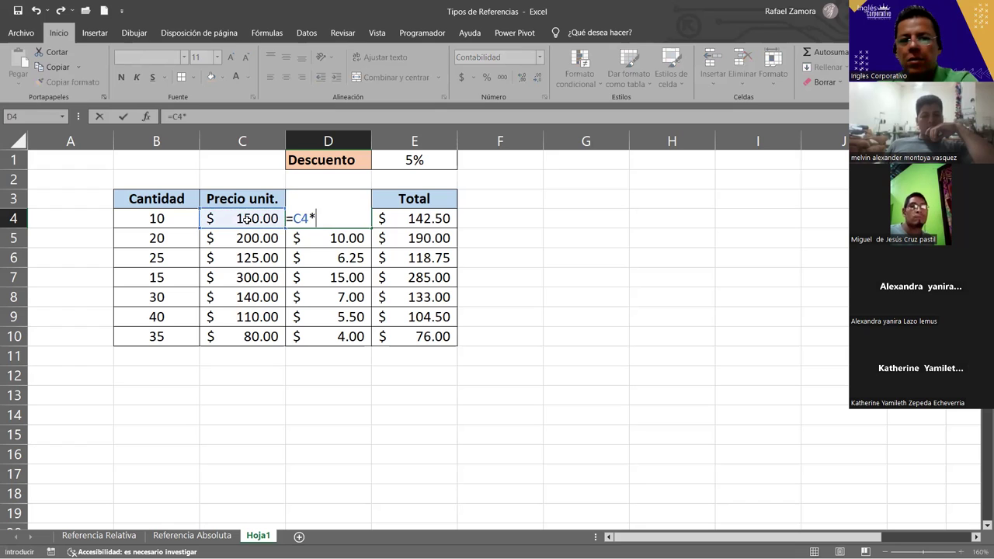
{"action": "left_click", "coordinate": [420, 158]}
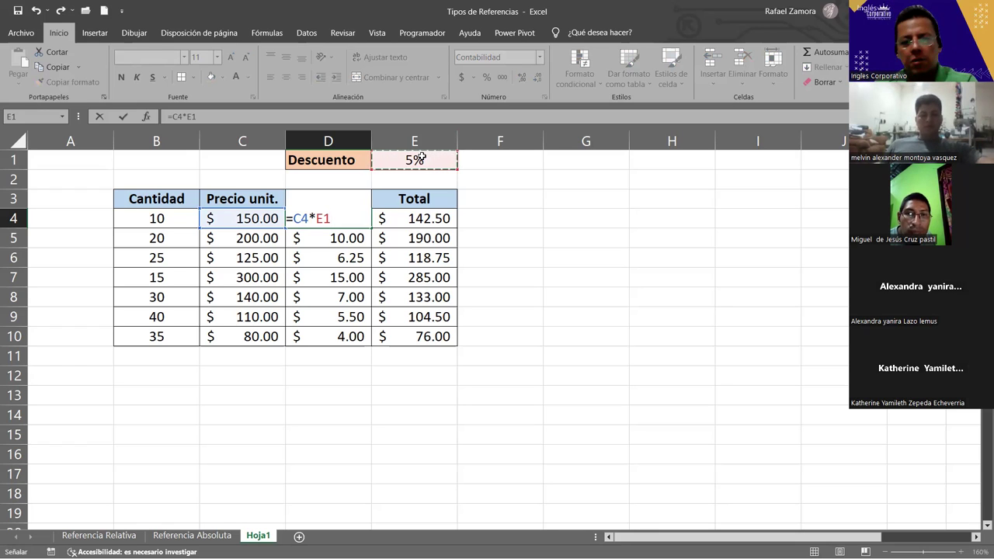
{"action": "key", "text": "F4"}
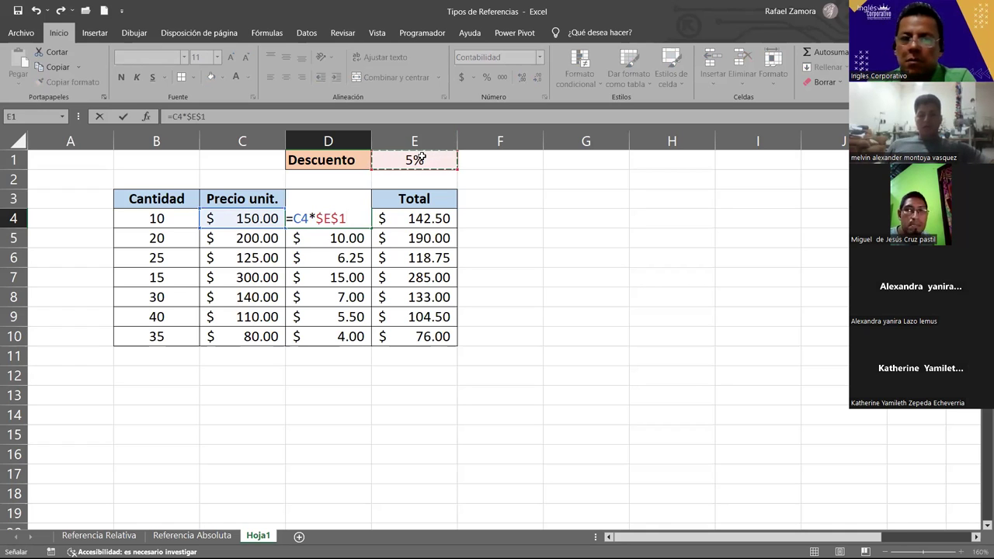
{"action": "key", "text": "Return"}
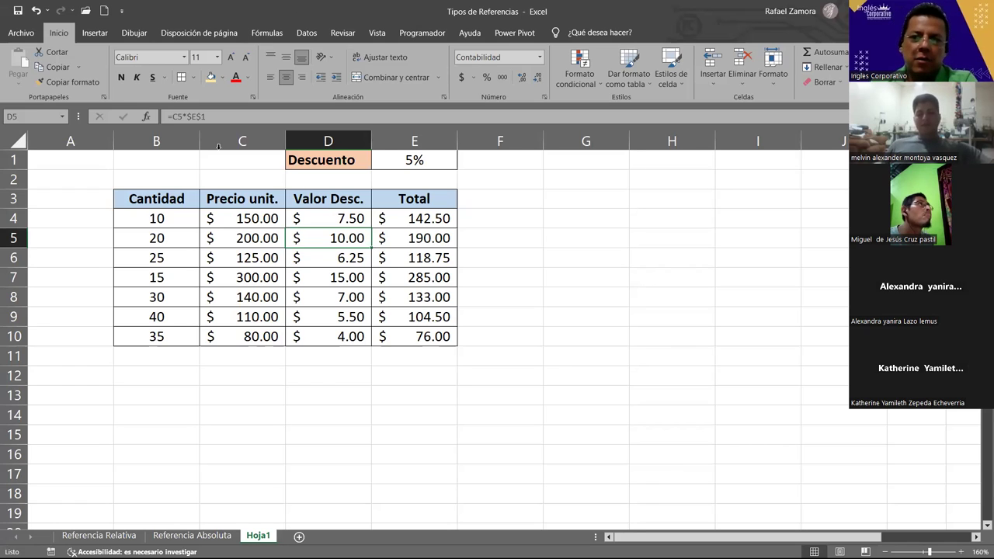
{"action": "left_click", "coordinate": [501, 257]}
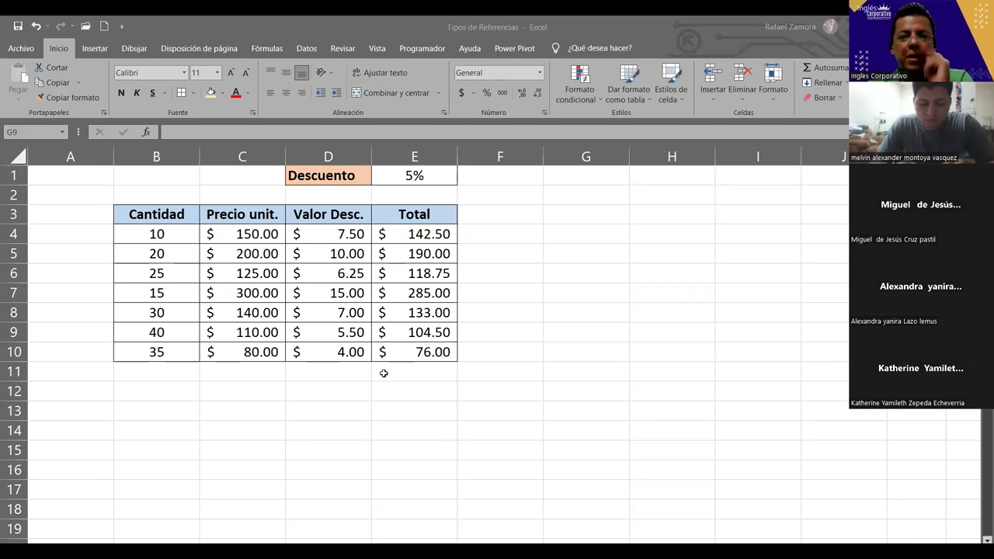
Select cell E11 below the Total column of the finished discount table.
{"action": "left_click", "coordinate": [414, 371]}
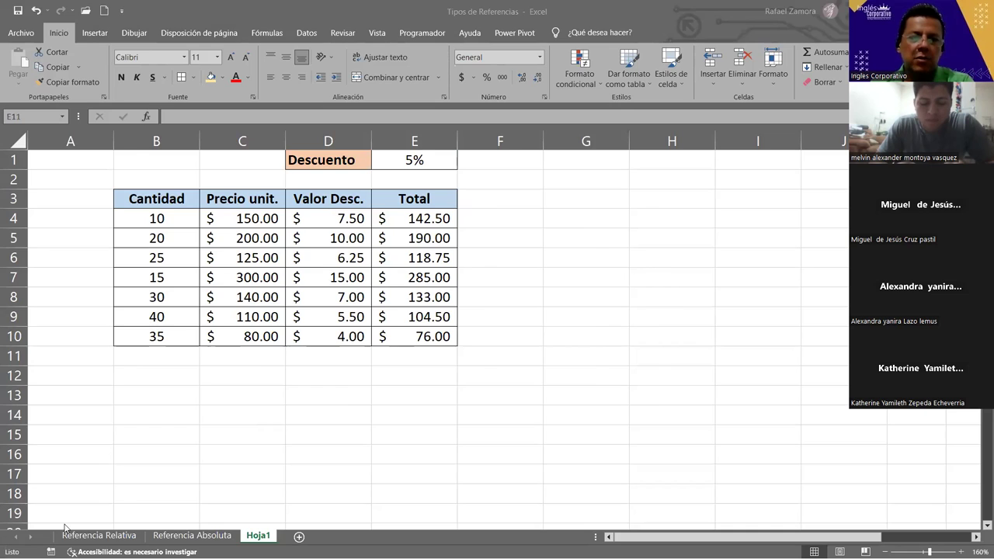
{"action": "left_click", "coordinate": [66, 534]}
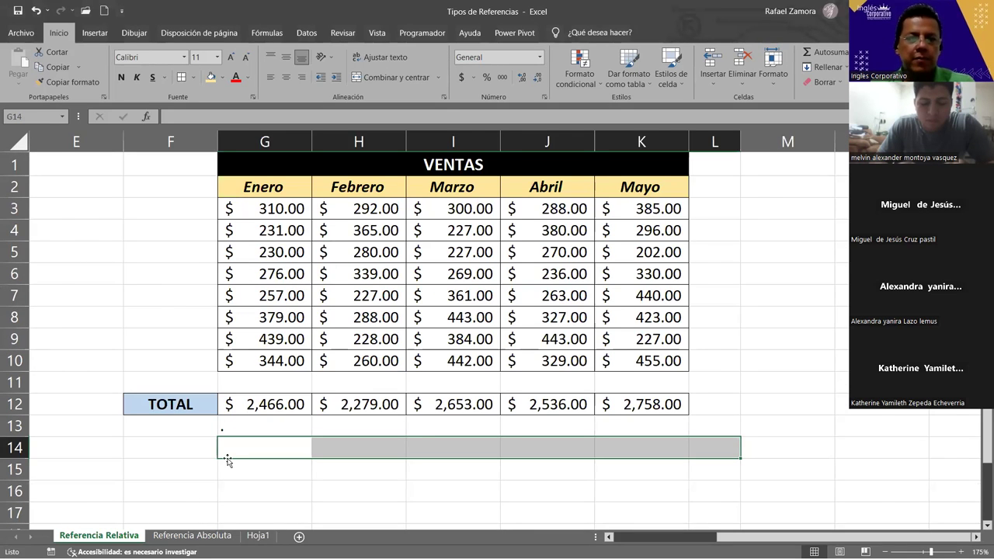
{"action": "scroll", "coordinate": [227, 462], "scroll_direction": "down", "scroll_amount": 2}
{"action": "scroll", "coordinate": [195, 285], "scroll_direction": "down", "scroll_amount": 1}
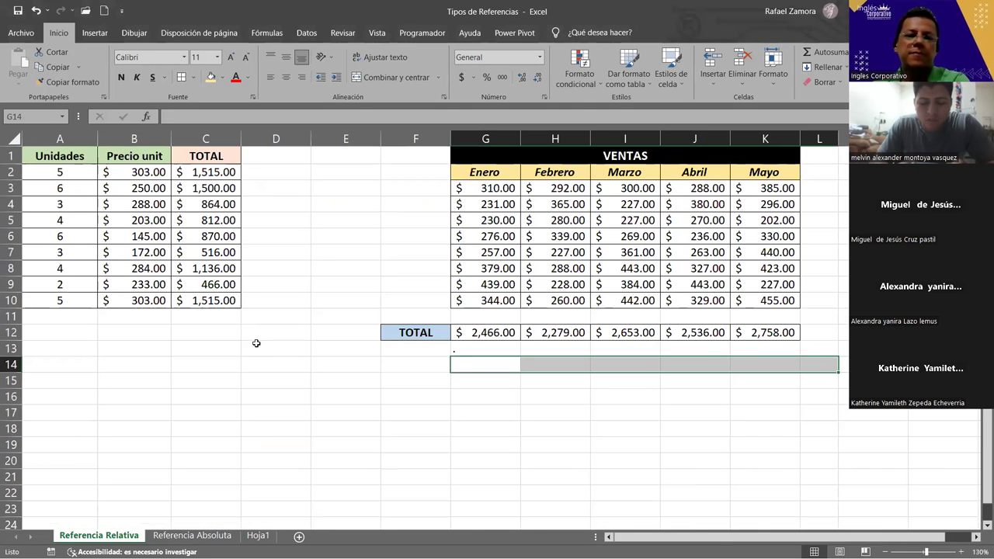
{"action": "left_click", "coordinate": [254, 333]}
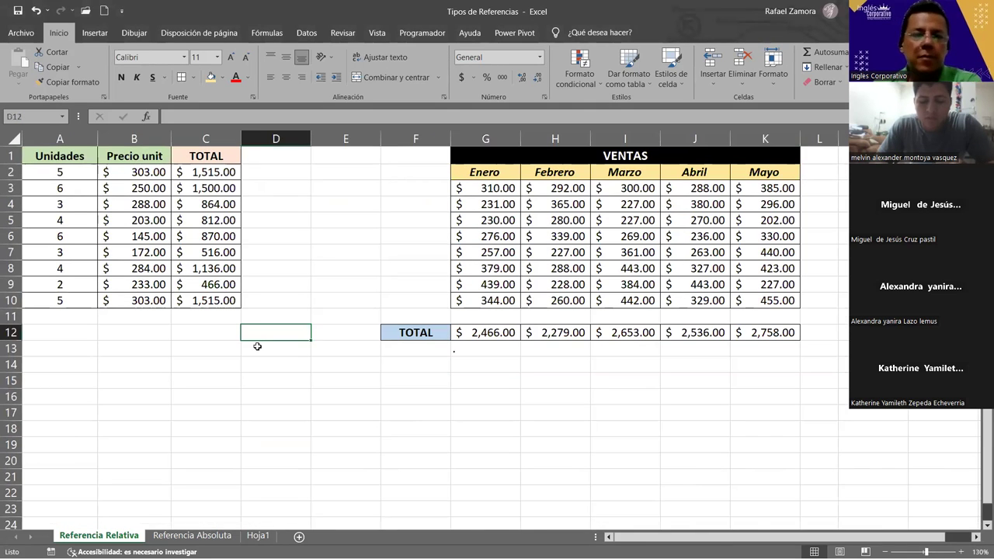
{"action": "left_click", "coordinate": [227, 170]}
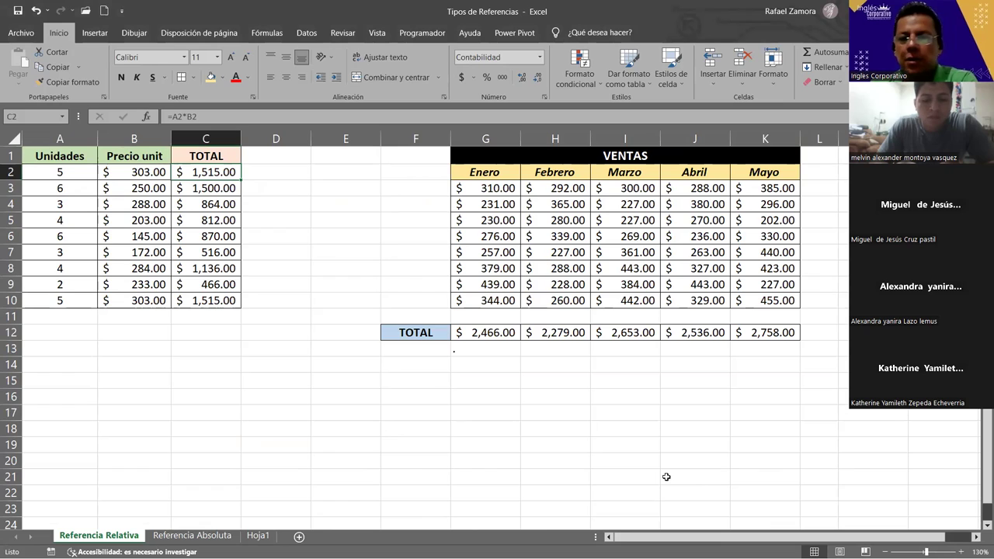
{"action": "left_click", "coordinate": [232, 236]}
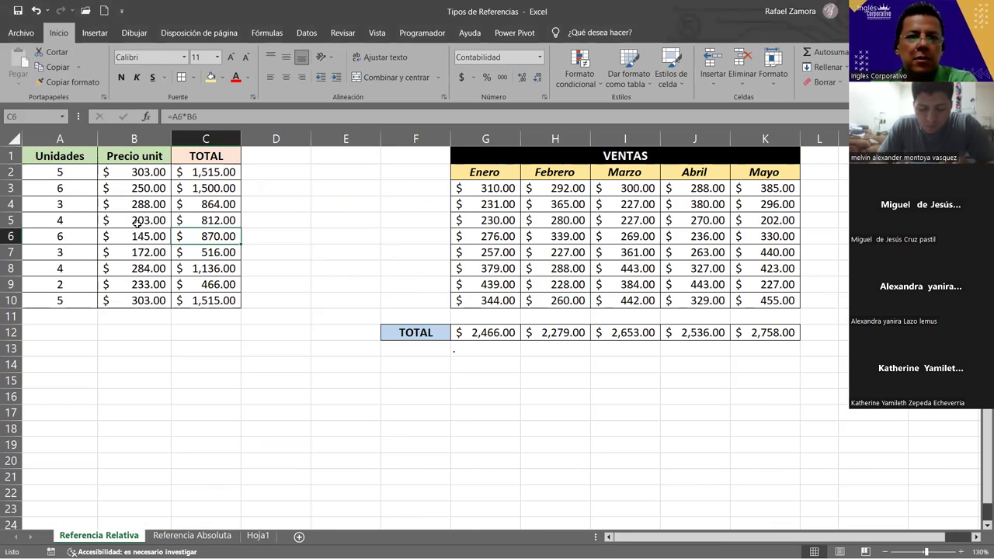
{"action": "left_click", "coordinate": [709, 242]}
{"action": "left_click", "coordinate": [238, 419]}
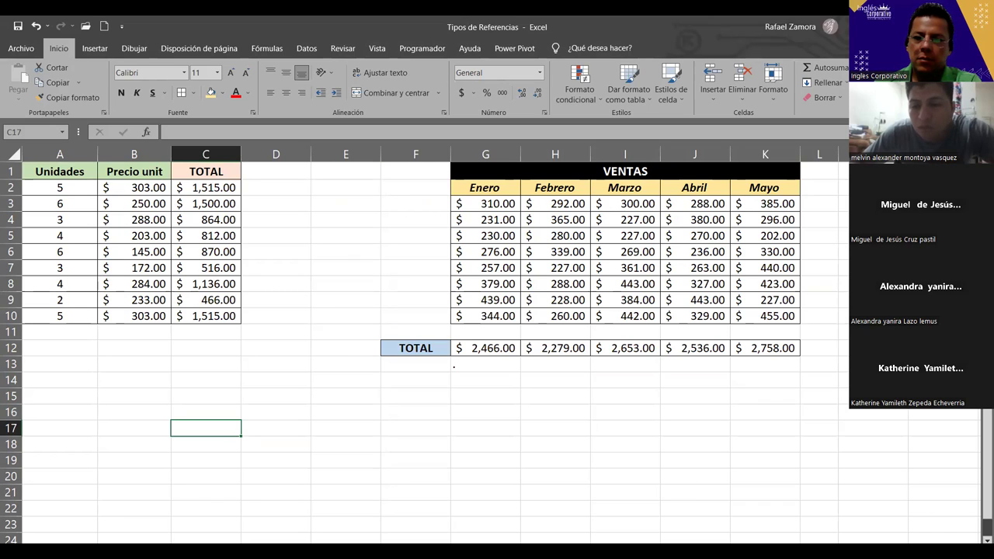
{"action": "key", "text": "alt+Tab"}
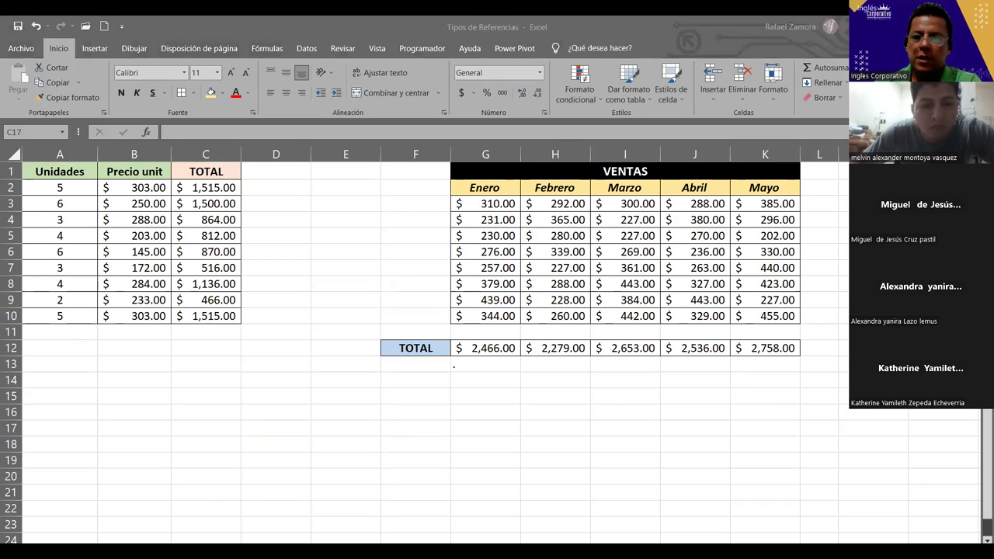
{"action": "key", "text": "alt+Tab"}
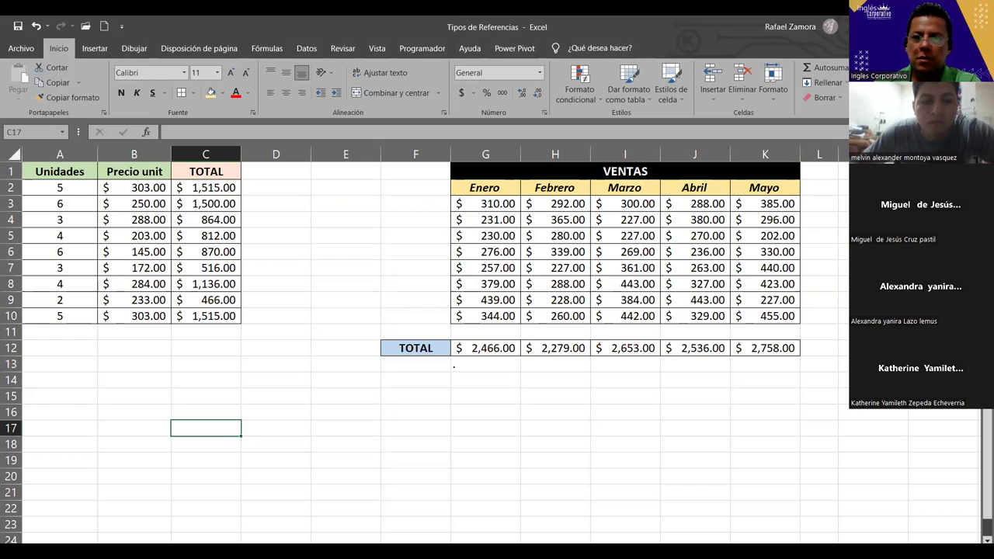
{"action": "key", "text": "alt+Tab"}
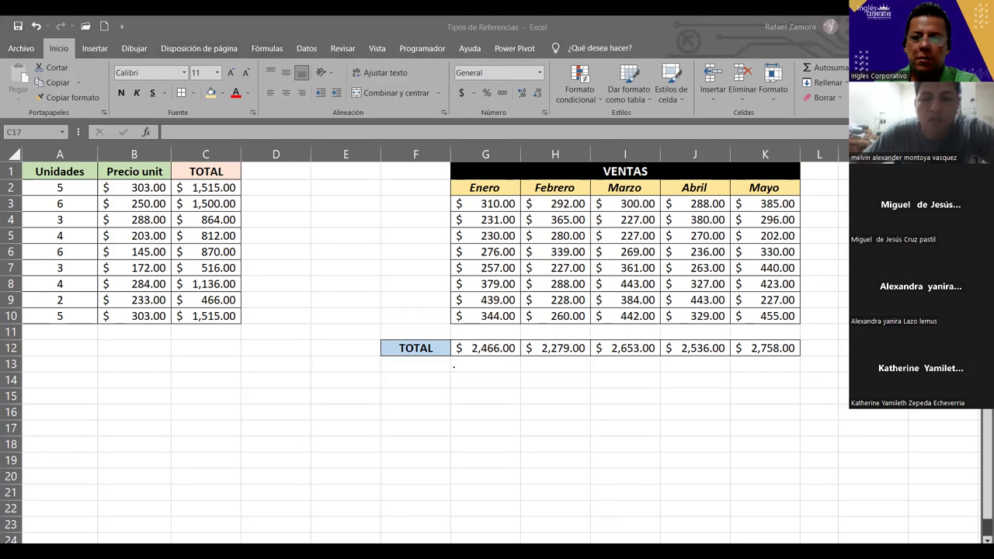
{"action": "key", "text": "alt+Tab"}
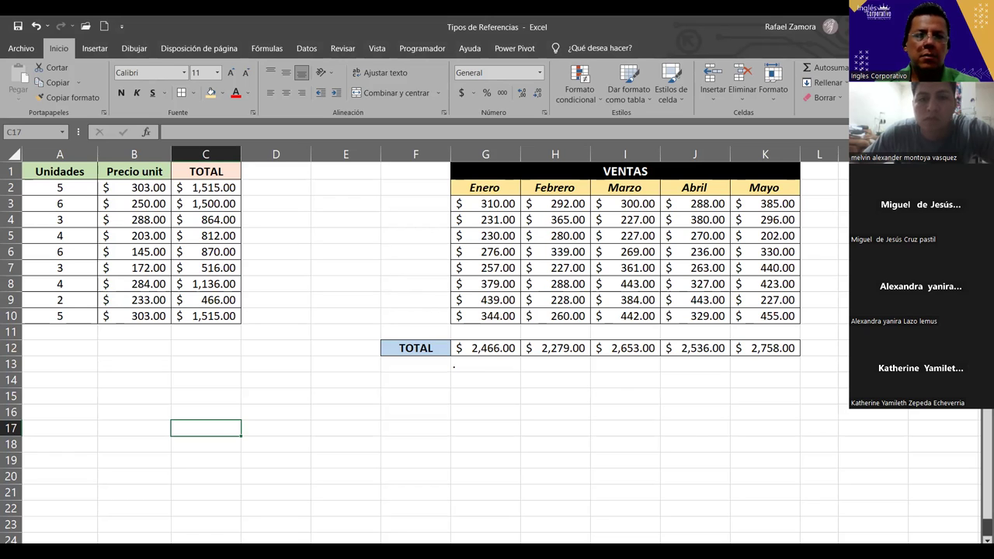
{"action": "key", "text": "alt+Tab"}
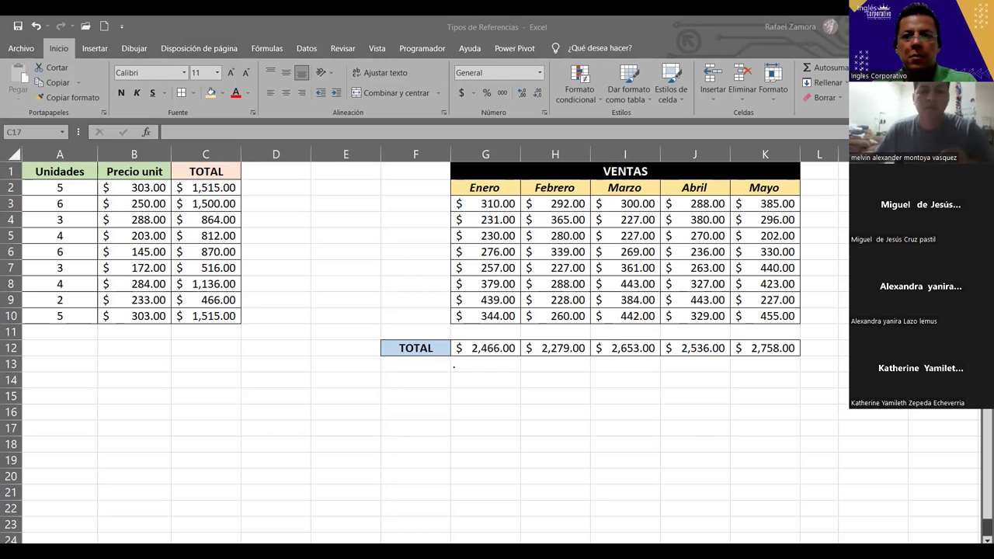
{"action": "left_click", "coordinate": [273, 373]}
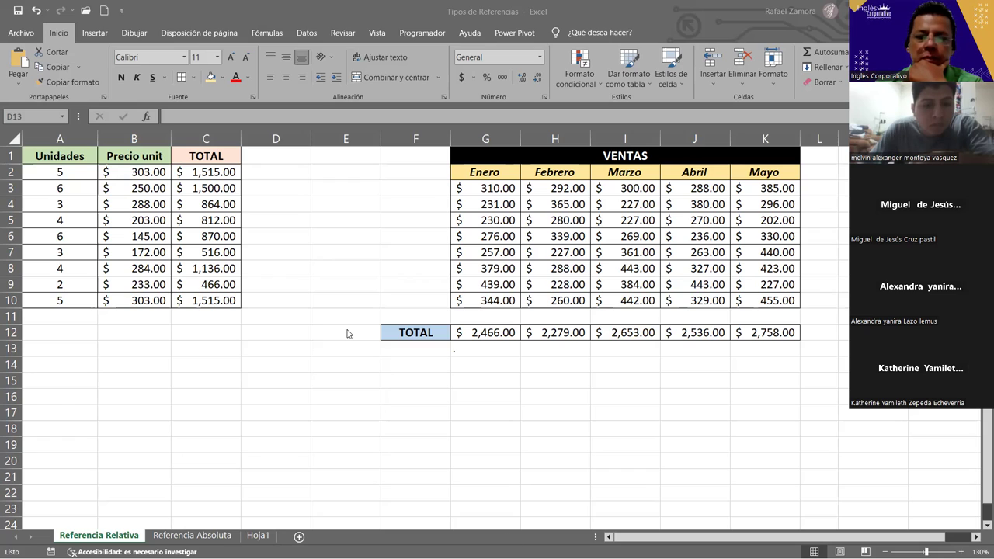
{"action": "key", "text": "alt+Tab"}
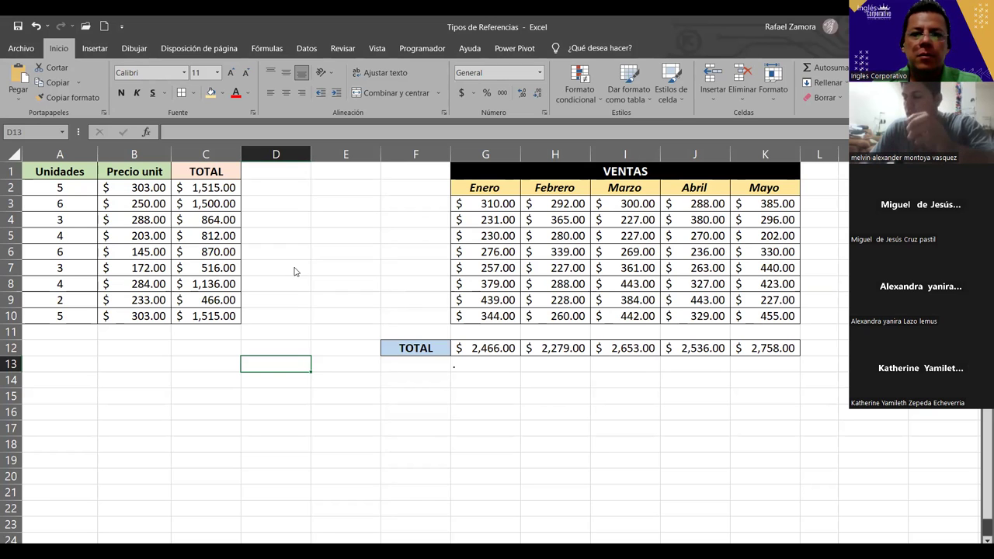
{"action": "key", "text": "alt+Tab"}
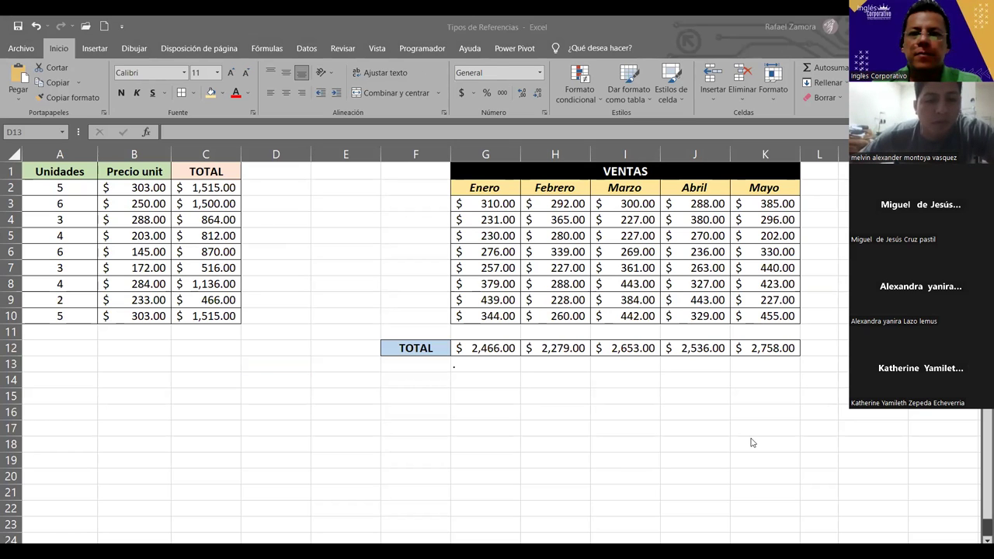
{"action": "key", "text": "alt+Tab"}
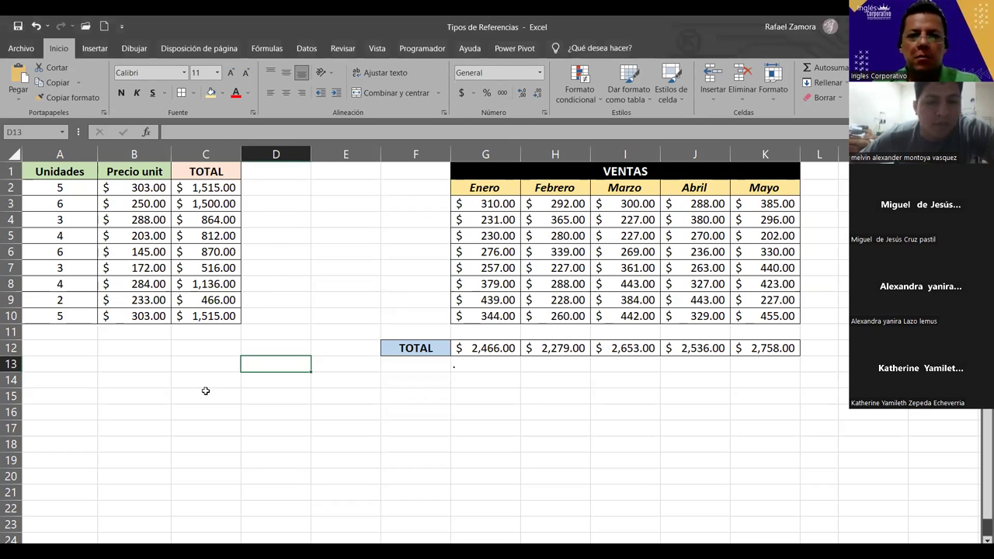
Clear the existing TOTAL results in C2:C10.
{"action": "left_click_drag", "start_coordinate": [208, 187], "coordinate": [205, 381]}
{"action": "key", "text": "Delete"}
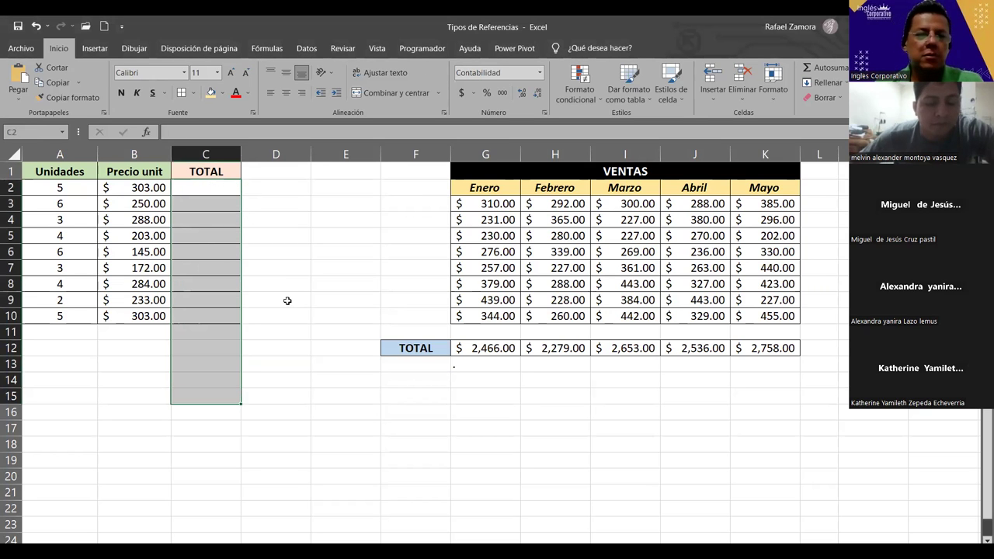
{"action": "key", "text": "shift+BackSpace"}
{"action": "scroll", "coordinate": [283, 366], "scroll_direction": "up", "scroll_amount": 2}
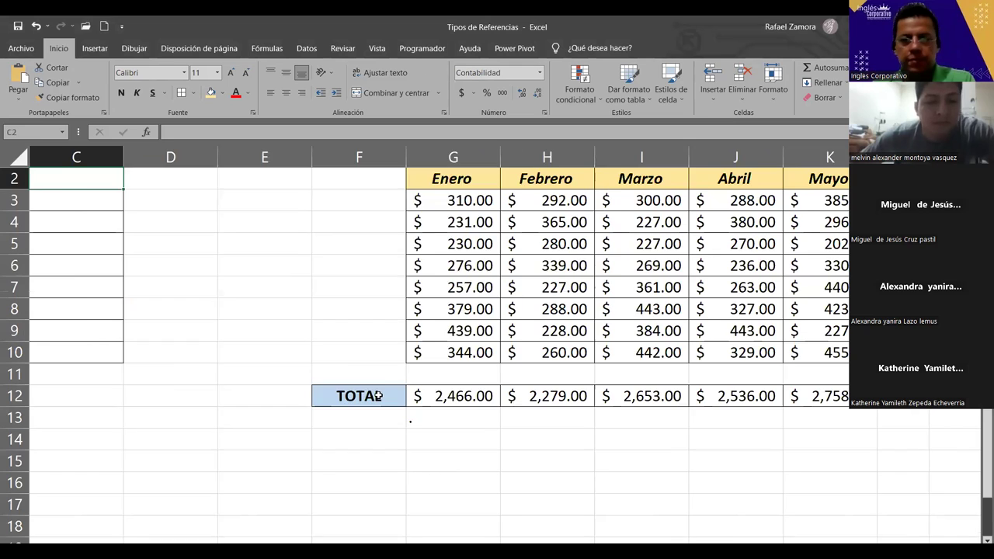
{"action": "key", "text": "Left"}
{"action": "key", "text": "Left"}
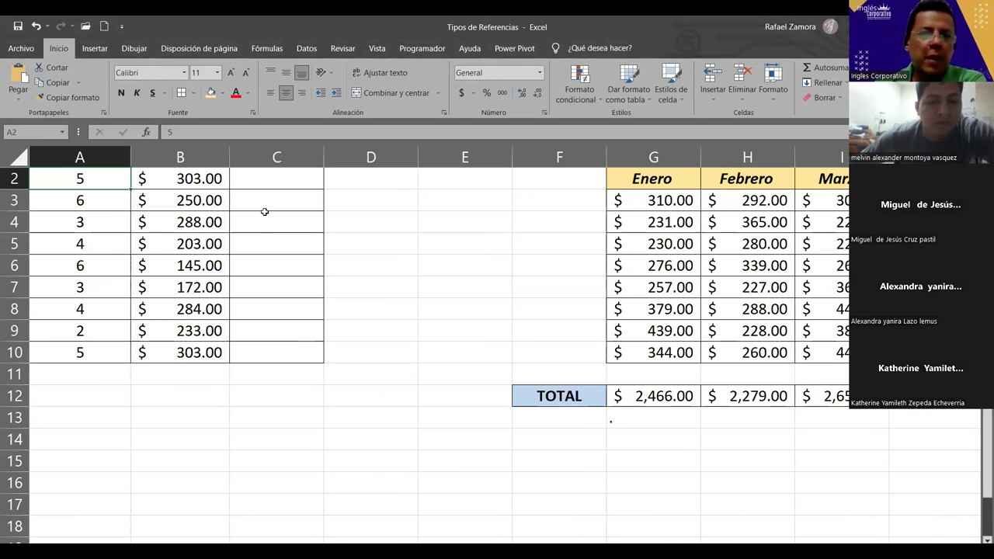
{"action": "scroll", "coordinate": [264, 212], "scroll_direction": "up", "scroll_amount": 1}
Enter =A2*B2 in C2 and fill it down through C10.
{"action": "key", "text": "Right"}
{"action": "key", "text": "Right"}
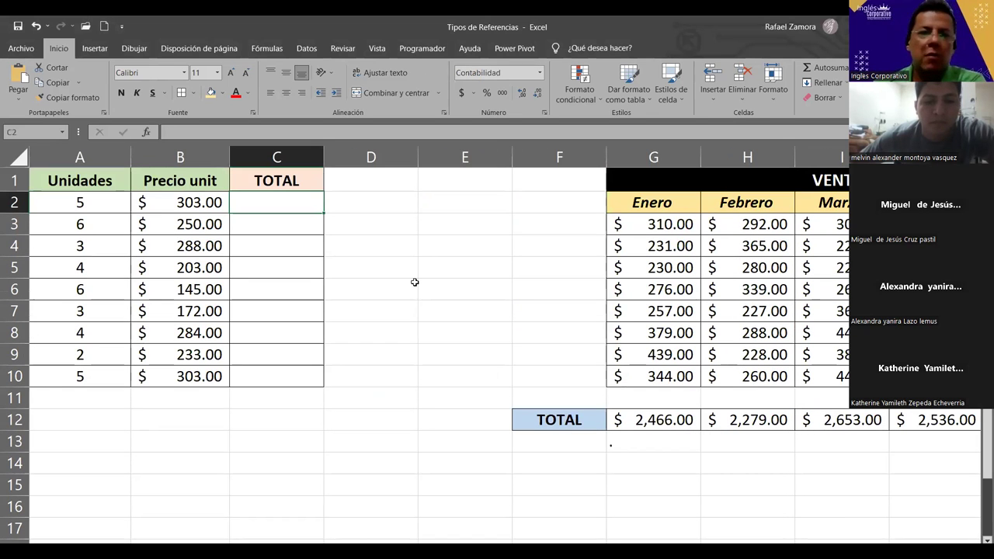
{"action": "type", "text": "="}
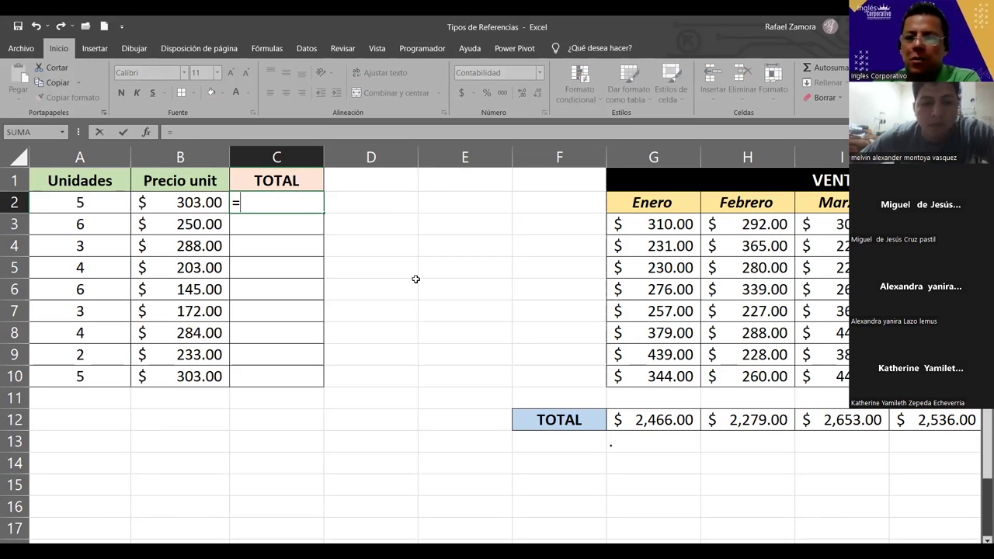
{"action": "left_click", "coordinate": [72, 202]}
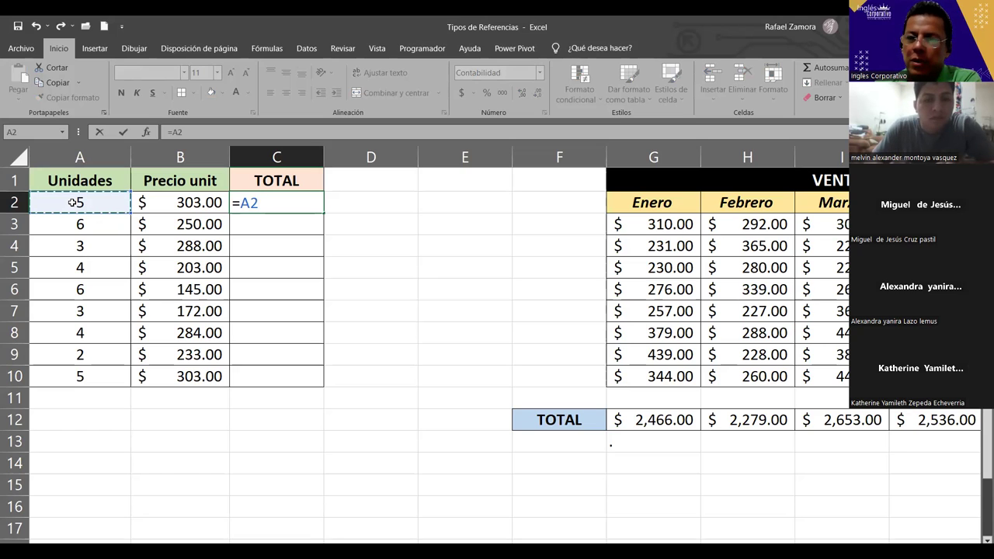
{"action": "type", "text": "*"}
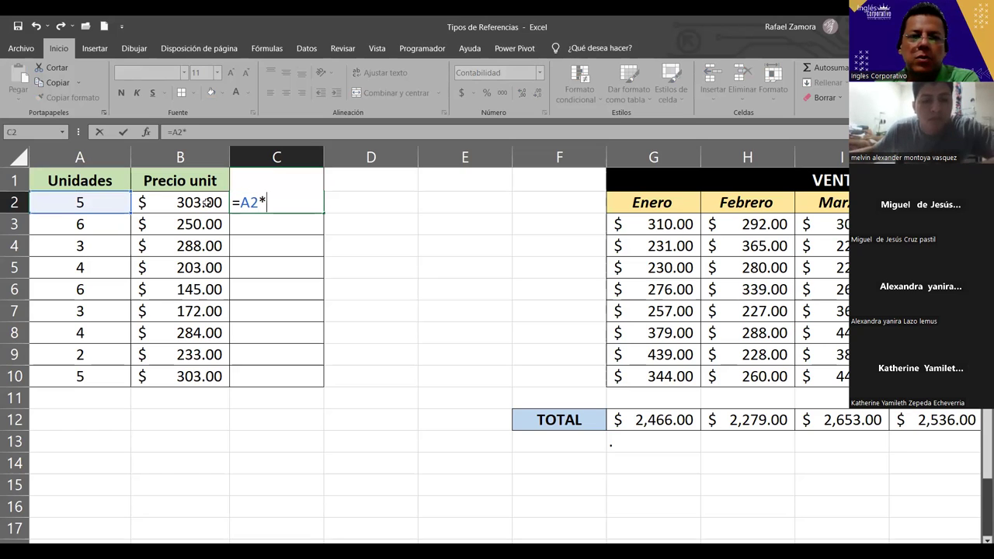
{"action": "left_click", "coordinate": [206, 202]}
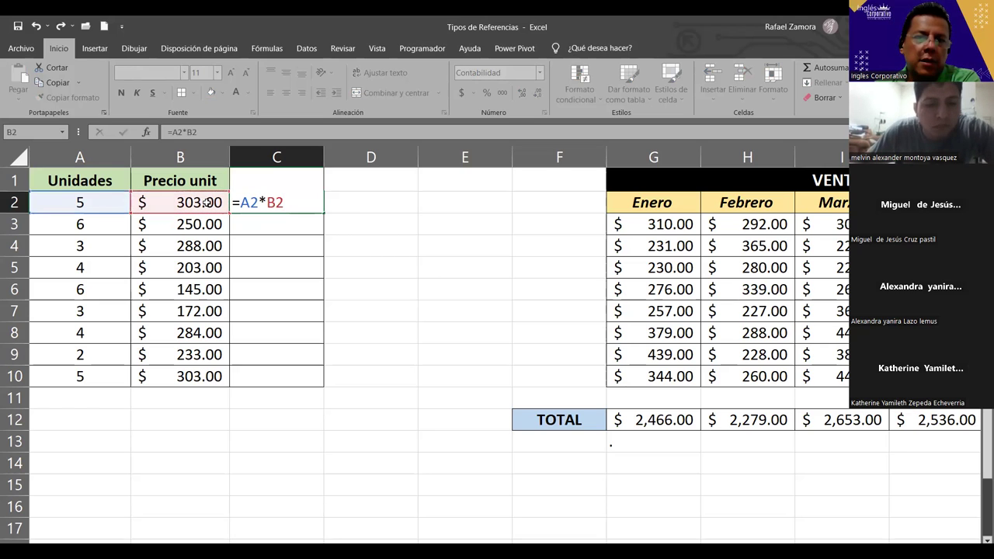
{"action": "key", "text": "Return"}
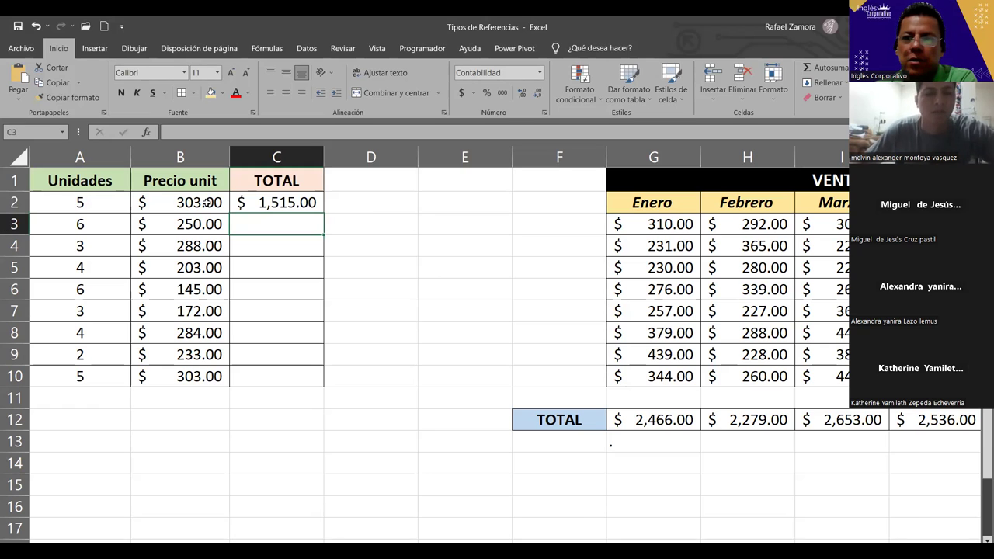
{"action": "left_click", "coordinate": [311, 204]}
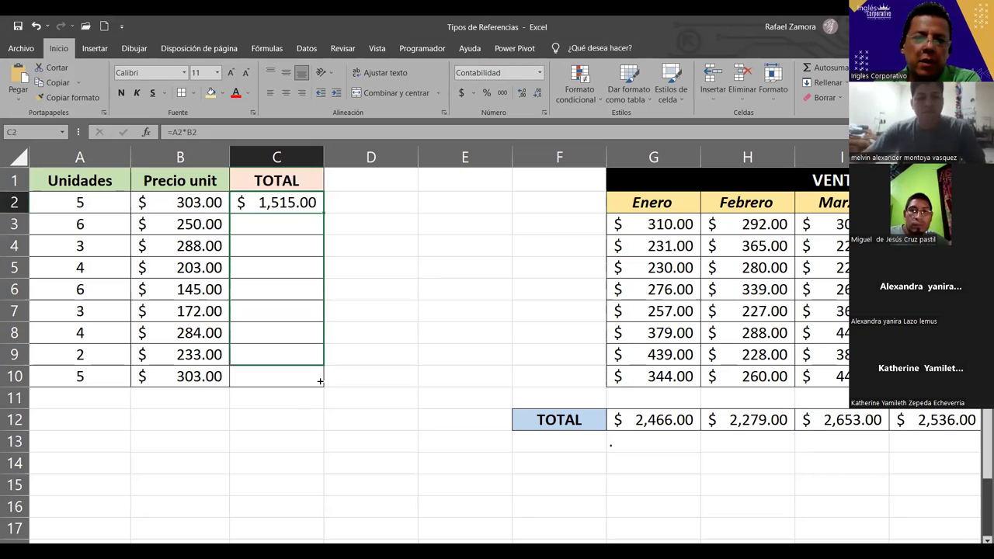
{"action": "left_click_drag", "start_coordinate": [318, 274], "coordinate": [318, 383]}
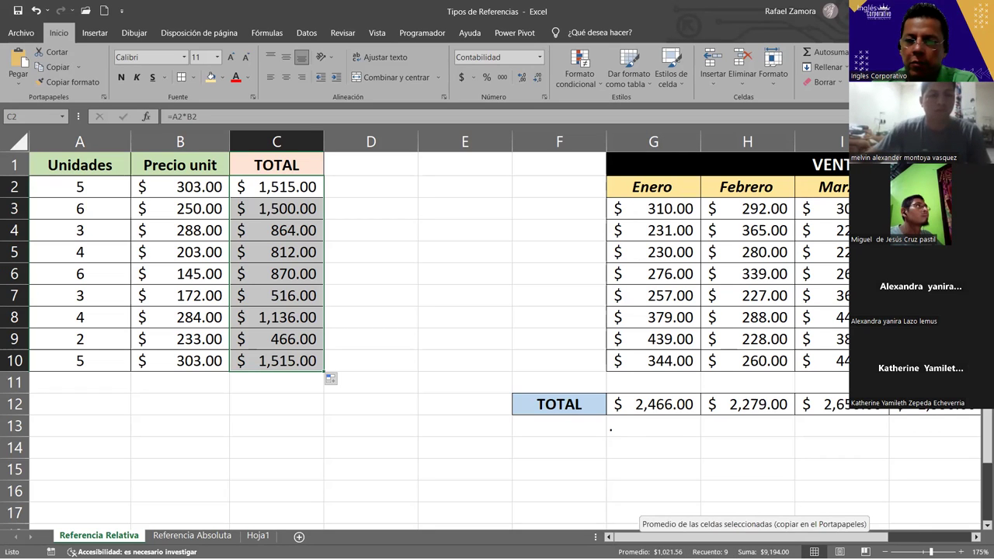
{"action": "left_click_drag", "start_coordinate": [305, 191], "coordinate": [306, 362]}
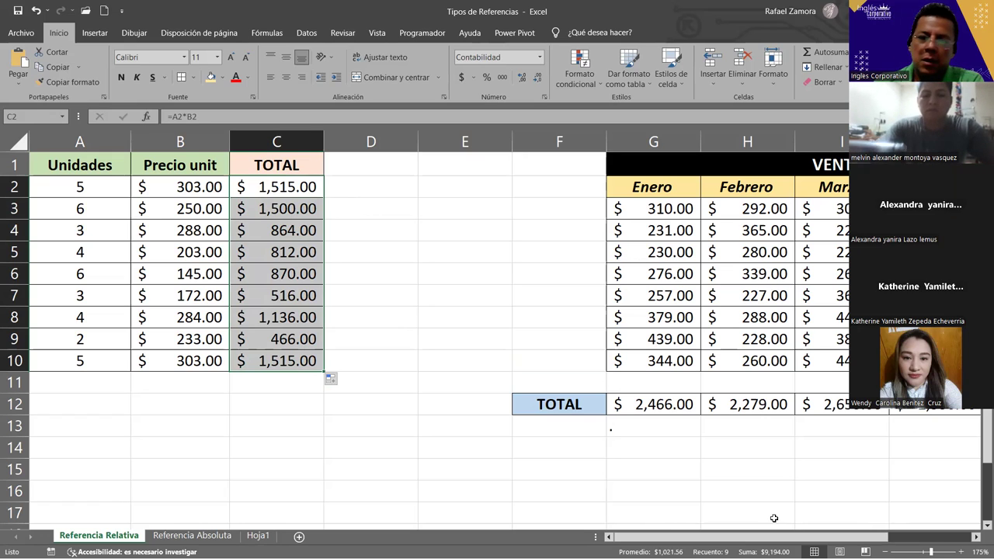
Inspect the Enero total formula in G12, then return to the table in column A.
{"action": "left_click", "coordinate": [977, 537]}
{"action": "left_click", "coordinate": [977, 537]}
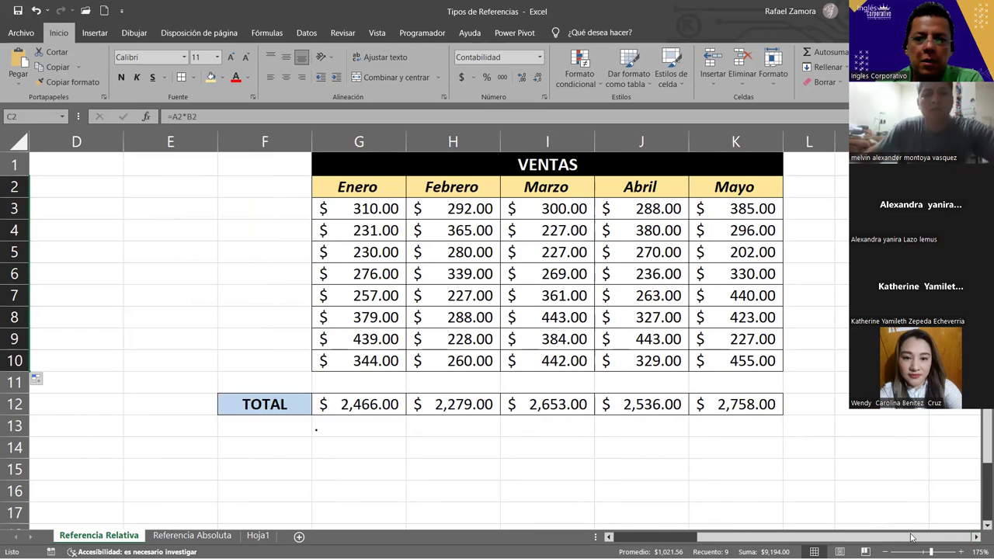
{"action": "left_click", "coordinate": [337, 433]}
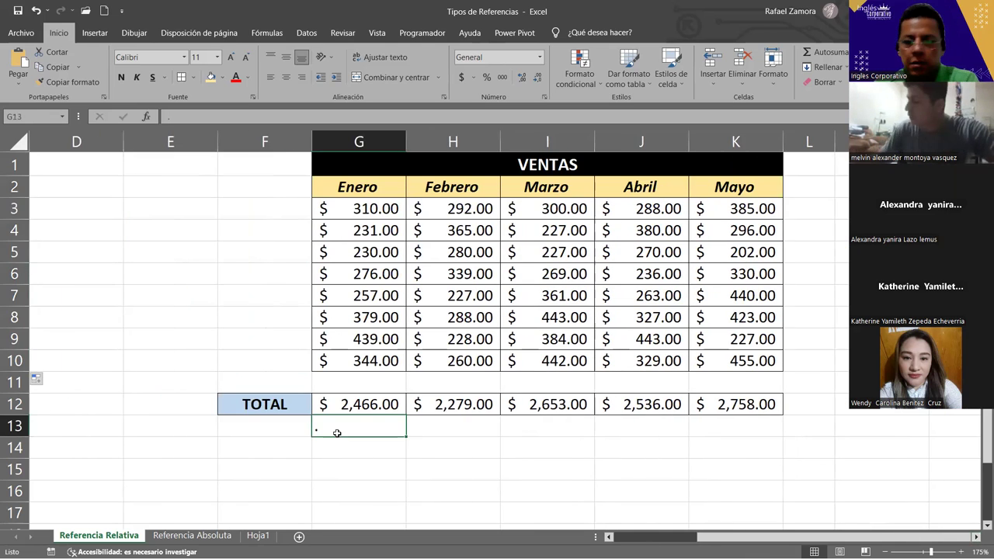
{"action": "left_click", "coordinate": [443, 448]}
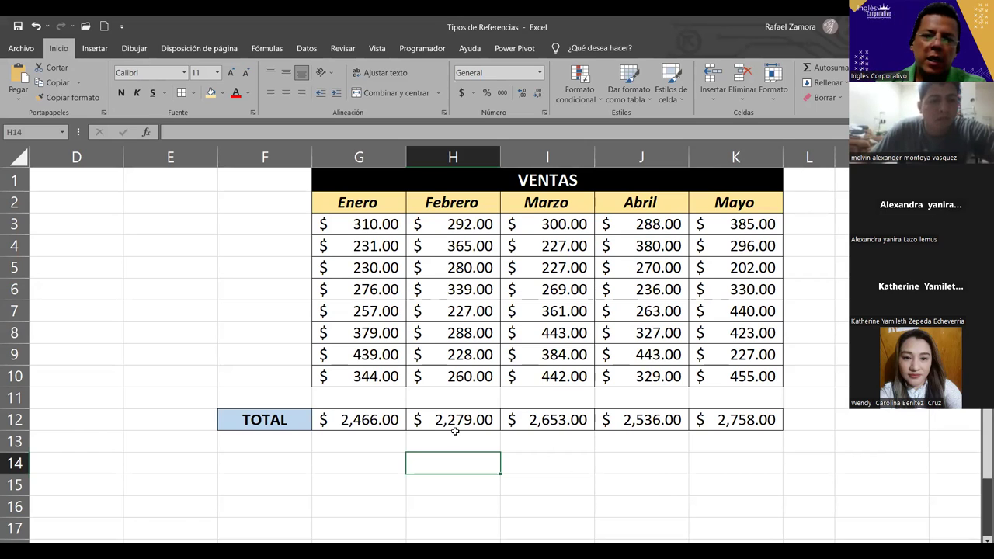
{"action": "left_click", "coordinate": [366, 415]}
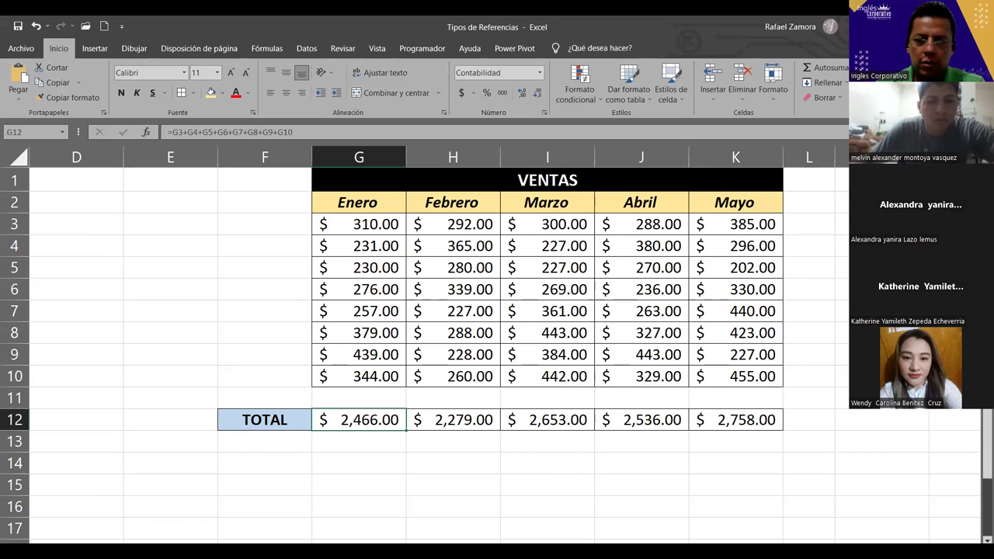
{"action": "key", "text": "Left"}
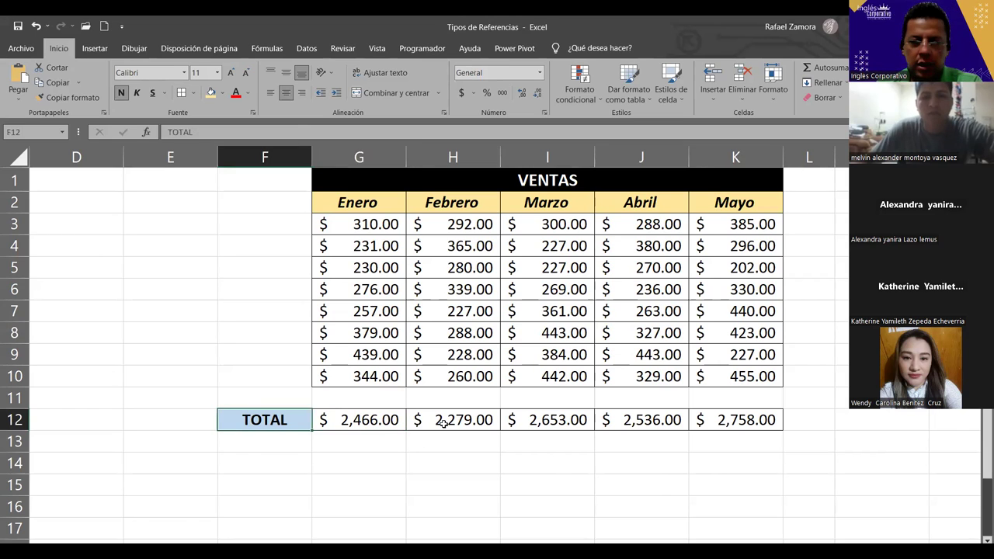
{"action": "key", "text": "Home"}
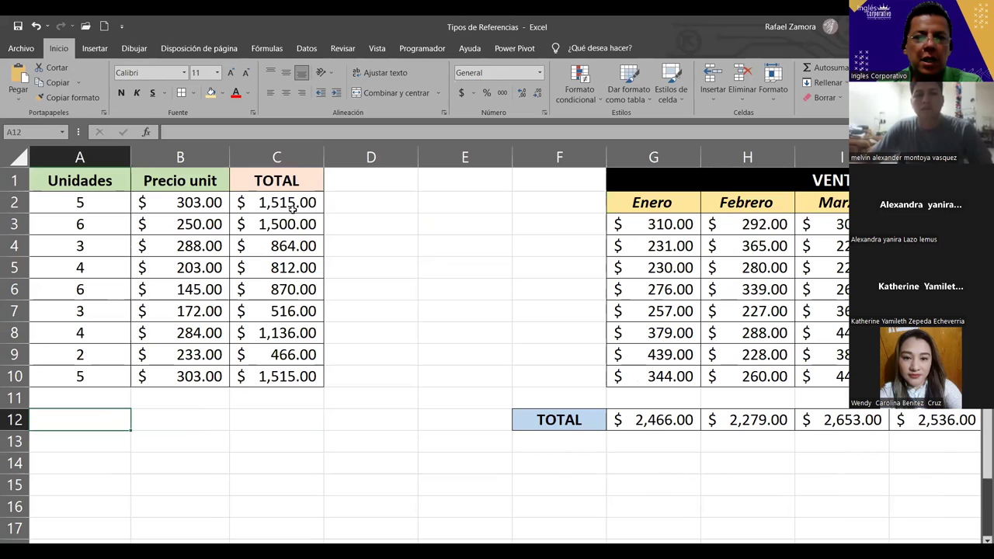
{"action": "double_click", "coordinate": [292, 203]}
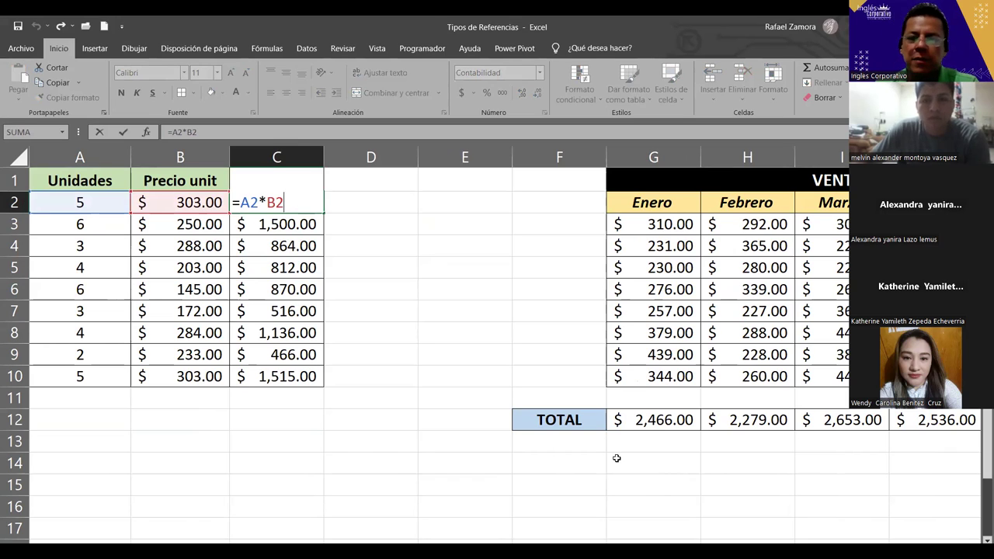
{"action": "left_click", "coordinate": [666, 475]}
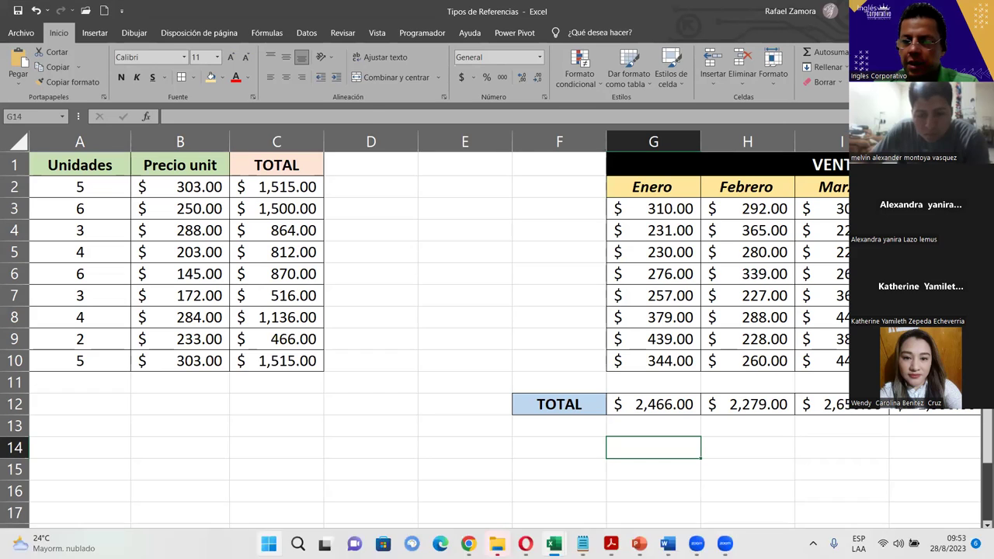
Clear the VENTAS monthly totals in row 12.
{"action": "left_click", "coordinate": [977, 539]}
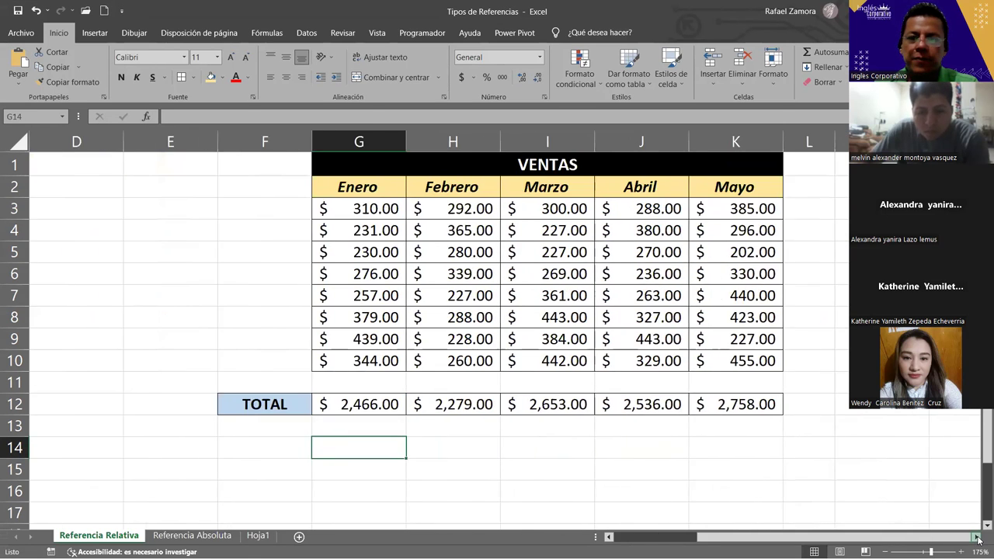
{"action": "left_click", "coordinate": [977, 539]}
{"action": "left_click_drag", "start_coordinate": [277, 404], "coordinate": [710, 417]}
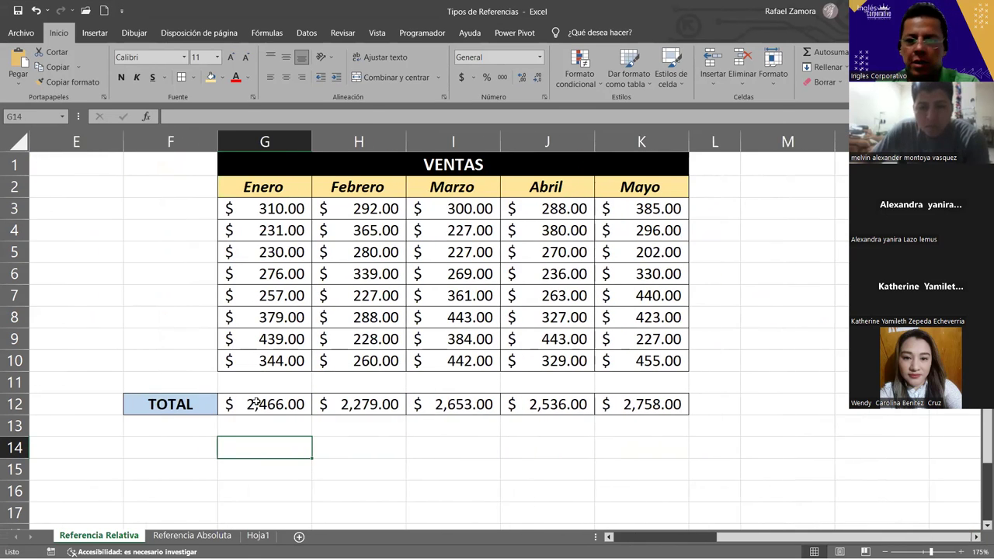
{"action": "key", "text": "Delete"}
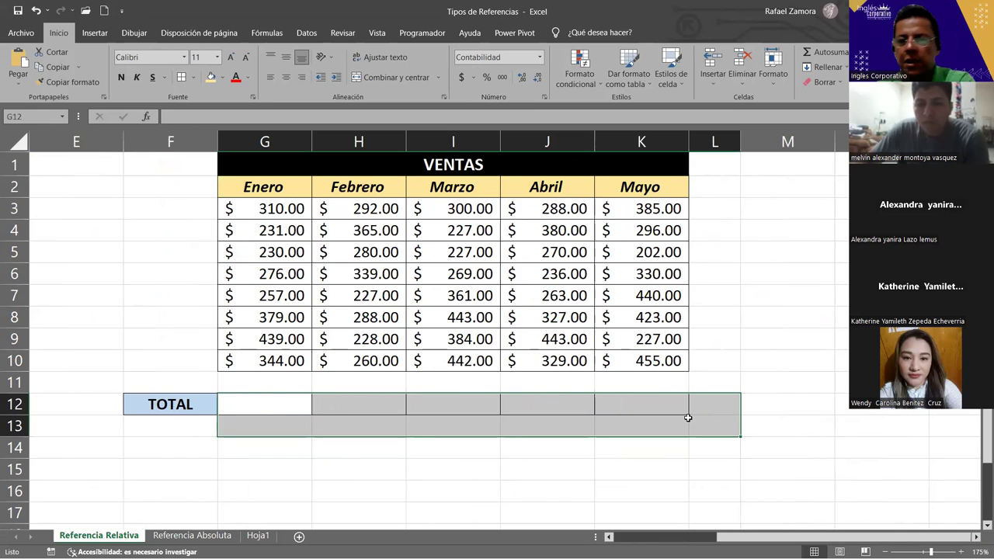
Build =G3+G4+G5+G6+G7+G8+G9+G10 in G12 by clicking each Enero cell.
{"action": "left_click", "coordinate": [288, 402]}
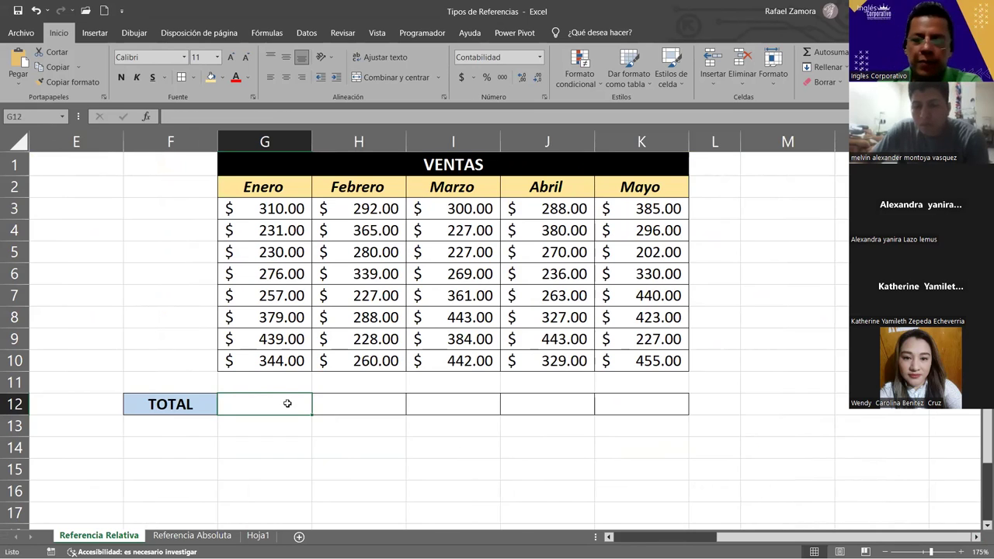
{"action": "type", "text": "="}
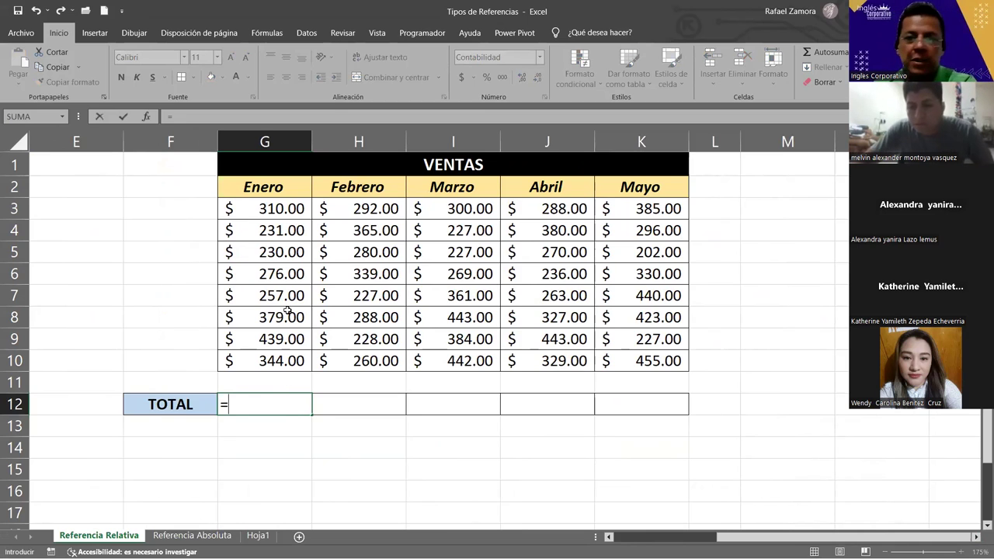
{"action": "left_click", "coordinate": [266, 208]}
{"action": "type", "text": "+"}
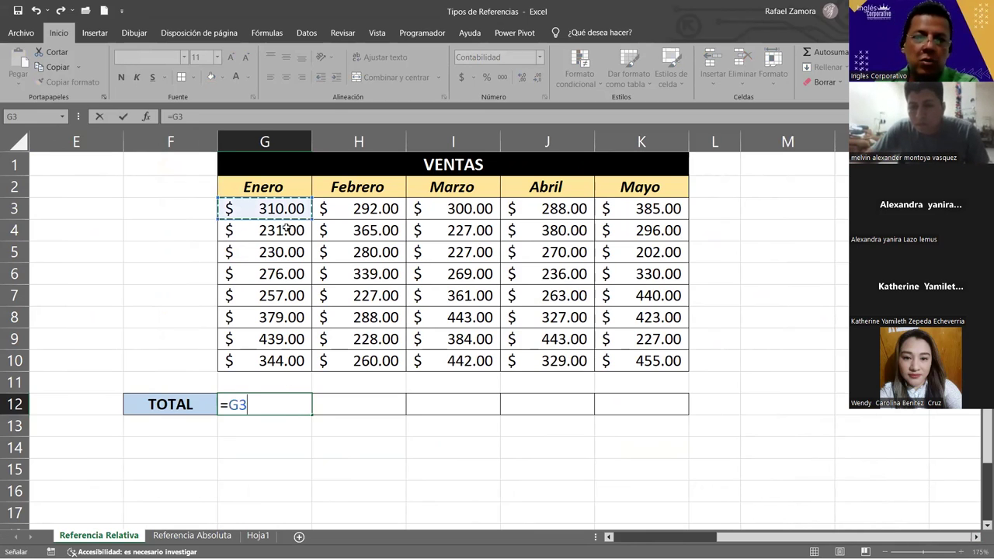
{"action": "left_click", "coordinate": [272, 230]}
{"action": "type", "text": "+"}
{"action": "left_click", "coordinate": [281, 252]}
{"action": "left_click", "coordinate": [287, 274]}
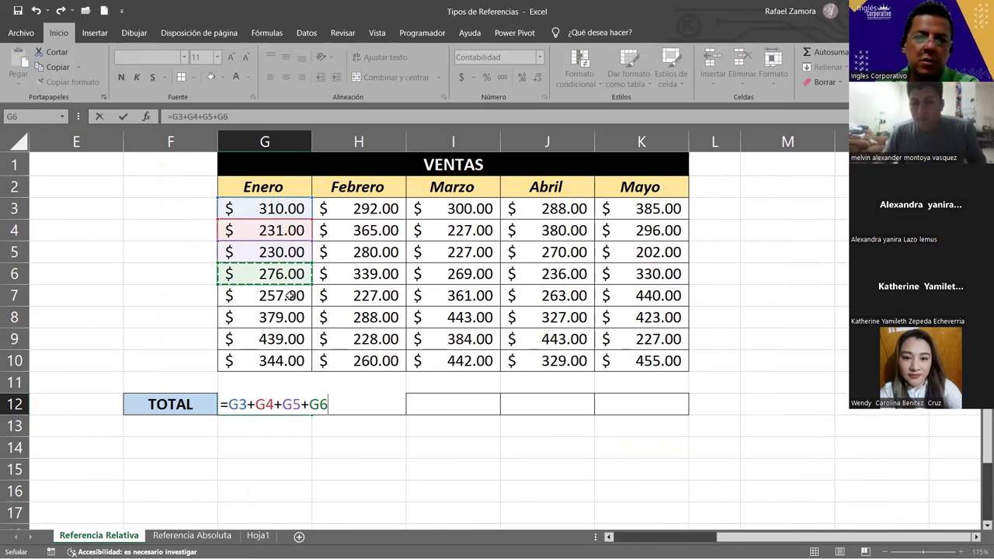
{"action": "type", "text": "+"}
{"action": "left_click", "coordinate": [287, 295]}
{"action": "type", "text": "+"}
{"action": "left_click", "coordinate": [287, 317]}
{"action": "type", "text": "+"}
{"action": "left_click", "coordinate": [287, 339]}
{"action": "type", "text": "+"}
{"action": "left_click", "coordinate": [285, 355]}
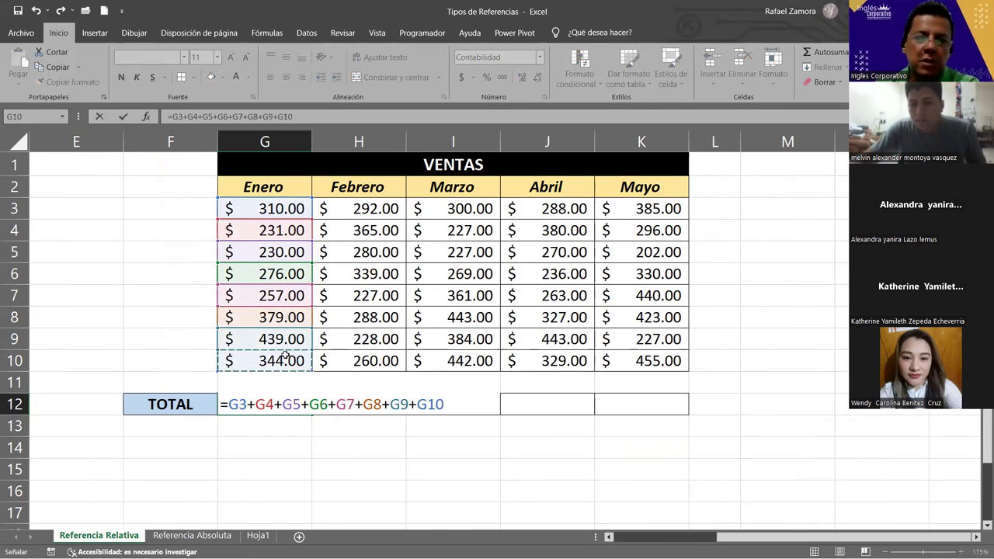
Edit G12 with F2 and delete the trailing references from its addition formula.
{"action": "key", "text": "F2"}
{"action": "key", "text": "BackSpace"}
{"action": "key", "text": "BackSpace"}
{"action": "key", "text": "BackSpace"}
{"action": "key", "text": "BackSpace"}
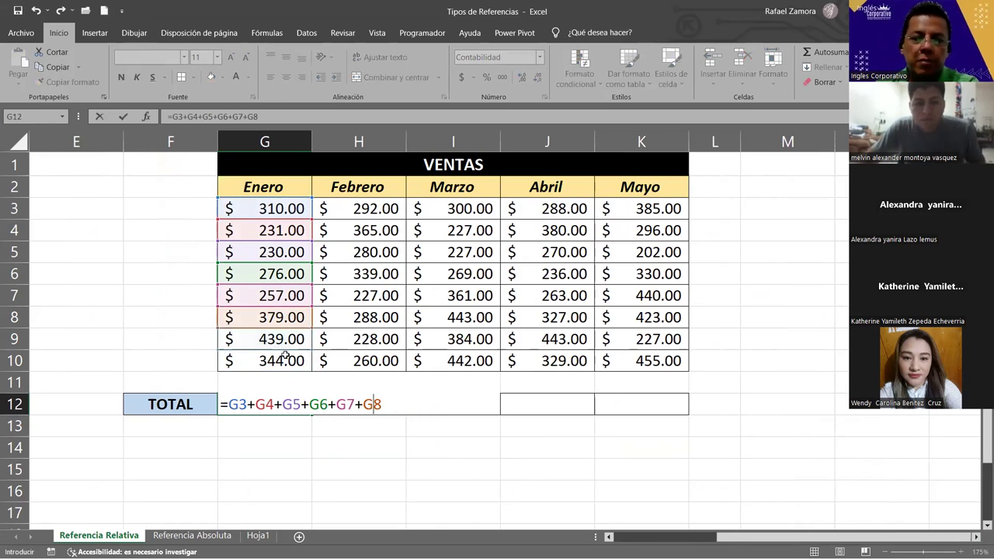
{"action": "key", "text": "BackSpace"}
{"action": "key", "text": "BackSpace"}
{"action": "key", "text": "BackSpace"}
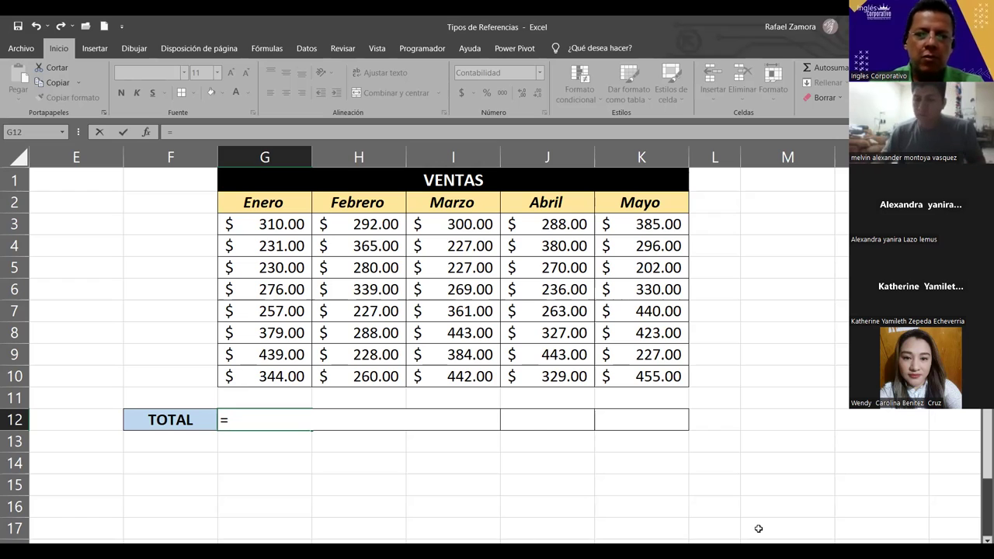
Type su after the = in G12 so SUMA appears among the suggestions.
{"action": "type", "text": "su"}
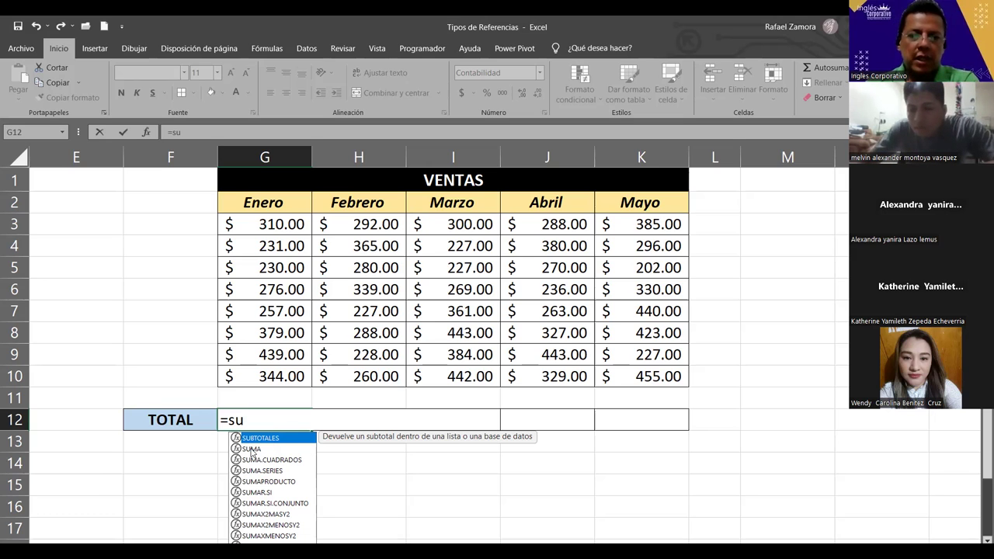
Insert the SUMA function from AutoComplete into the Enero total cell G12, starting =SUMA(.
{"action": "left_click", "coordinate": [252, 450]}
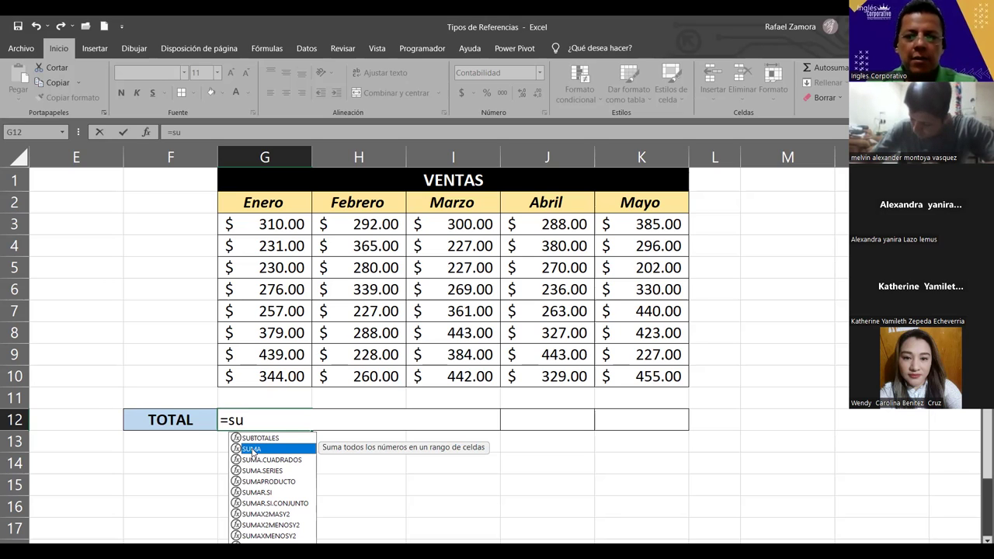
{"action": "double_click", "coordinate": [251, 449]}
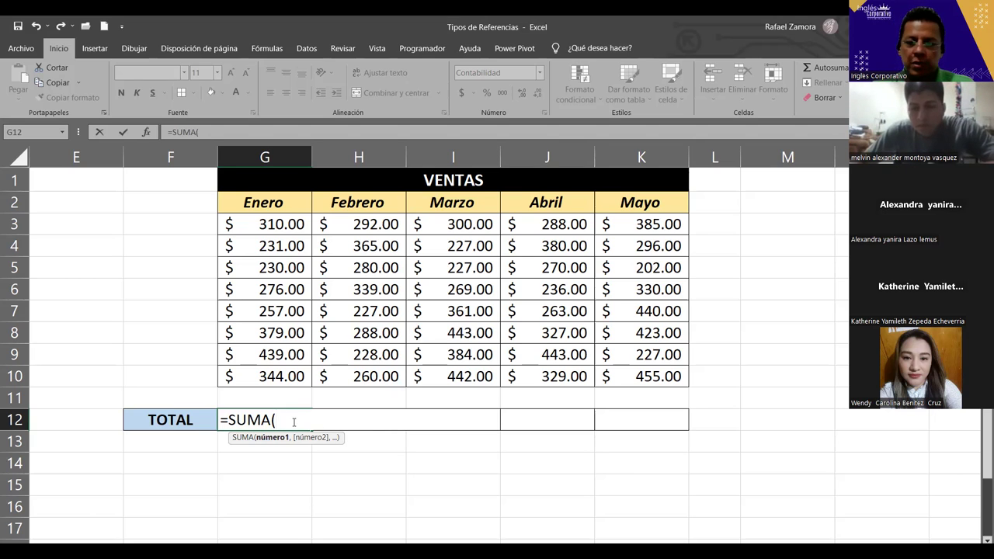
{"action": "key", "text": "BackSpace"}
{"action": "key", "text": "BackSpace"}
{"action": "key", "text": "BackSpace"}
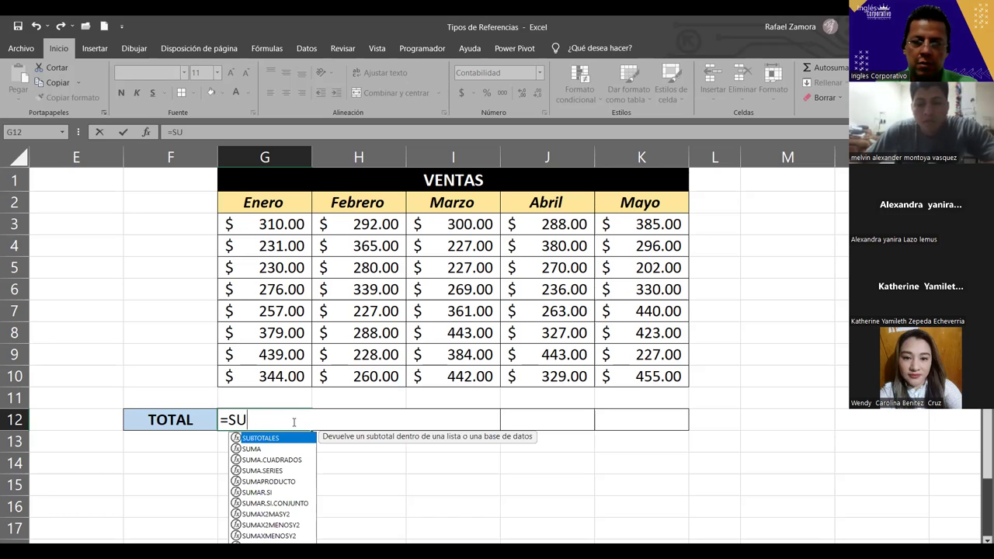
{"action": "type", "text": "M"}
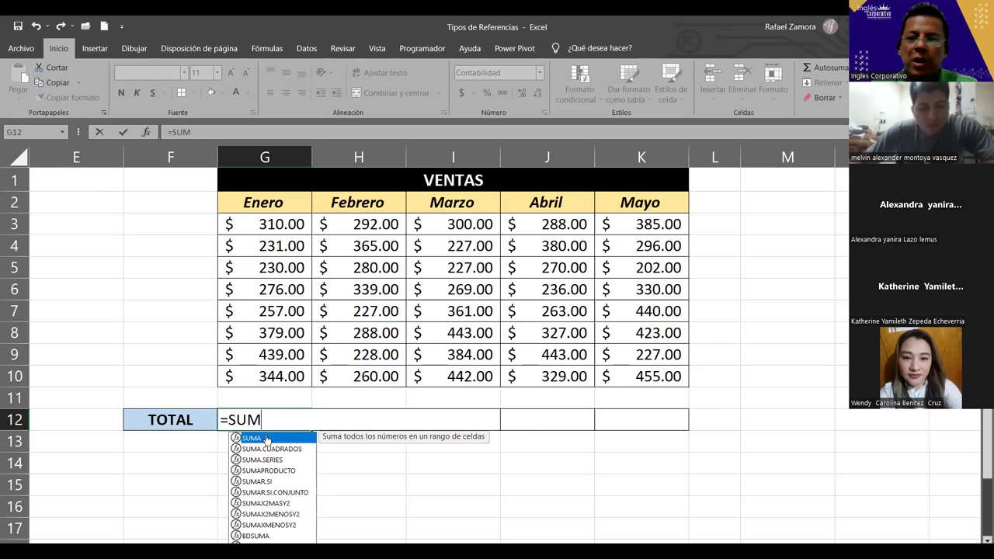
{"action": "double_click", "coordinate": [267, 439]}
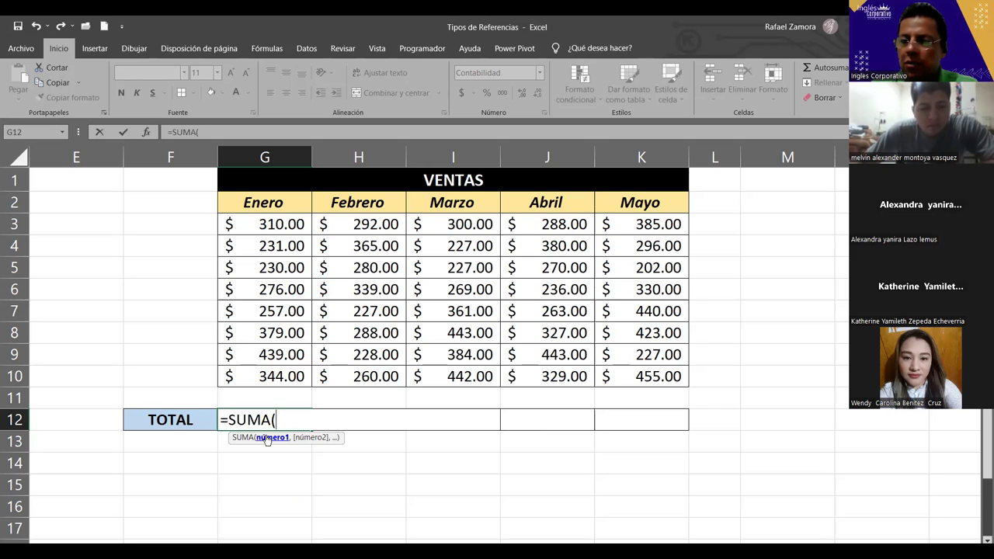
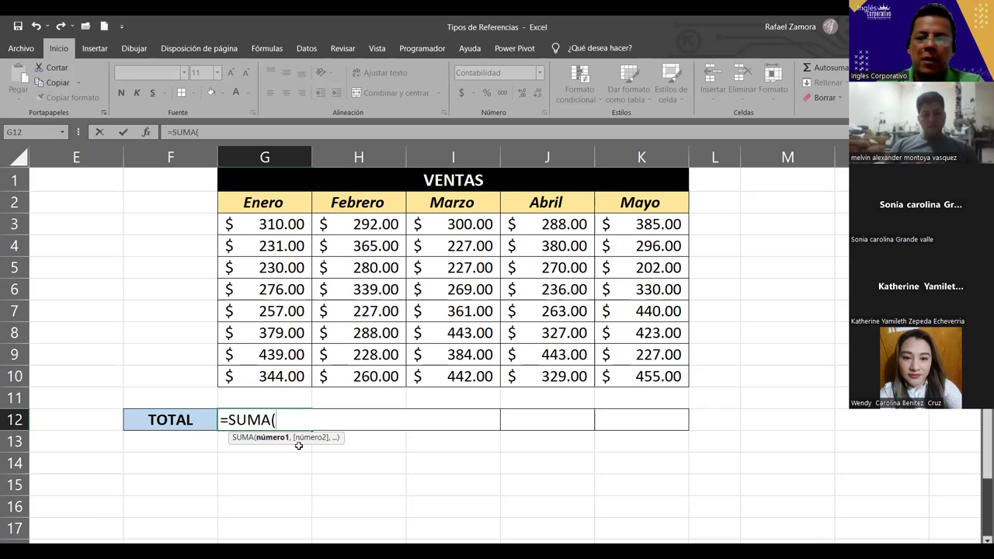
Erase the started SUMA in G12, try a =resta( formula, then erase it back to '='.
{"action": "key", "text": "BackSpace"}
{"action": "key", "text": "BackSpace"}
{"action": "key", "text": "BackSpace"}
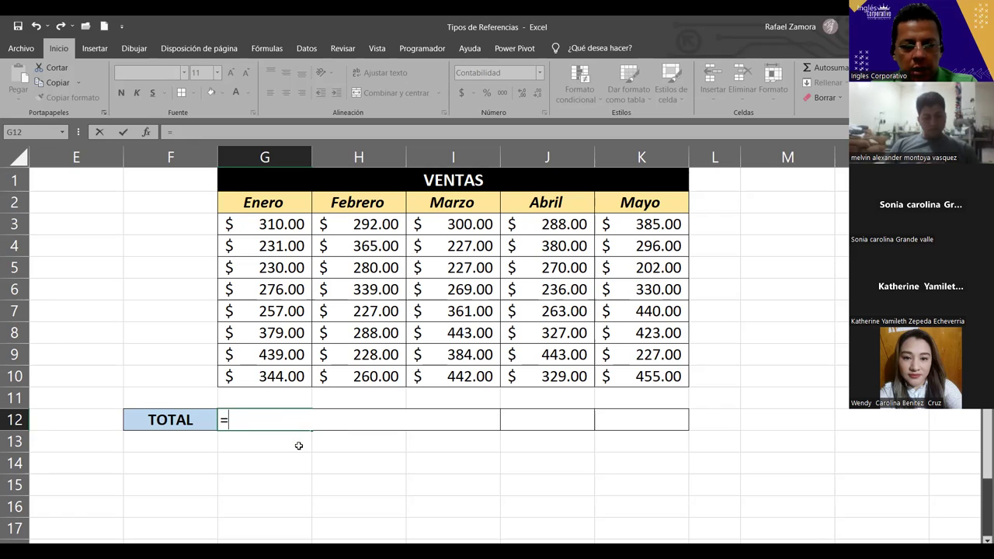
{"action": "type", "text": "res"}
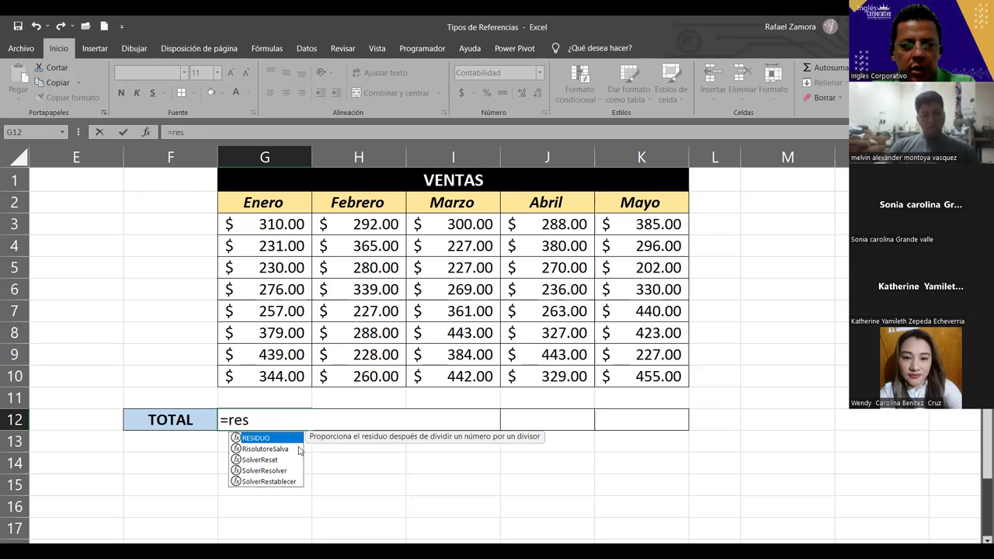
{"action": "type", "text": "ts"}
{"action": "key", "text": "BackSpace"}
{"action": "type", "text": "a"}
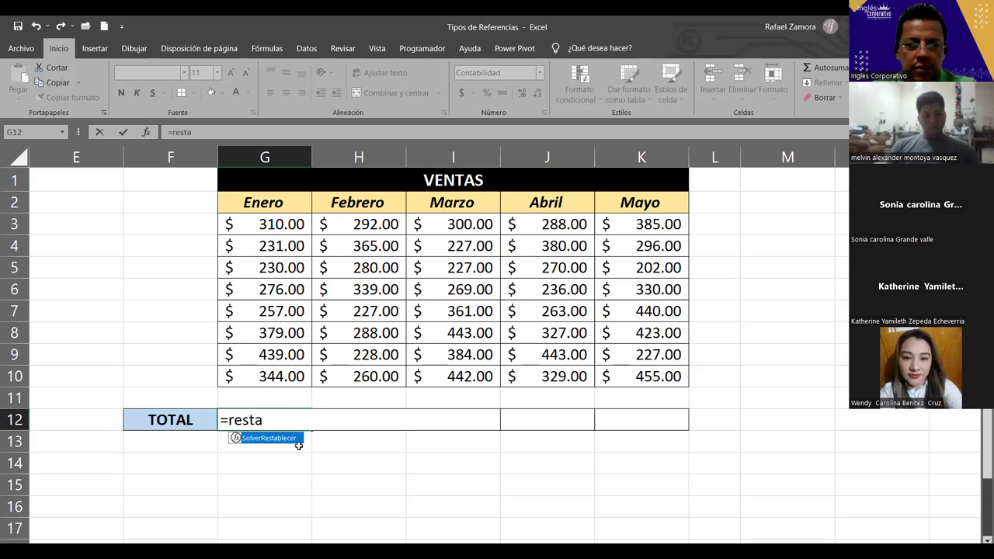
{"action": "type", "text": "("}
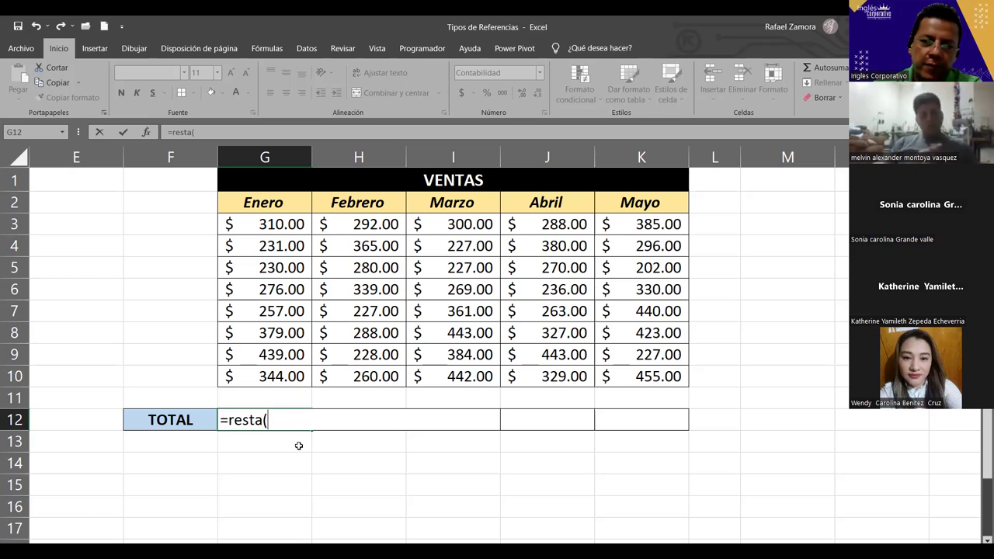
{"action": "key", "text": "BackSpace"}
{"action": "key", "text": "BackSpace"}
{"action": "key", "text": "BackSpace"}
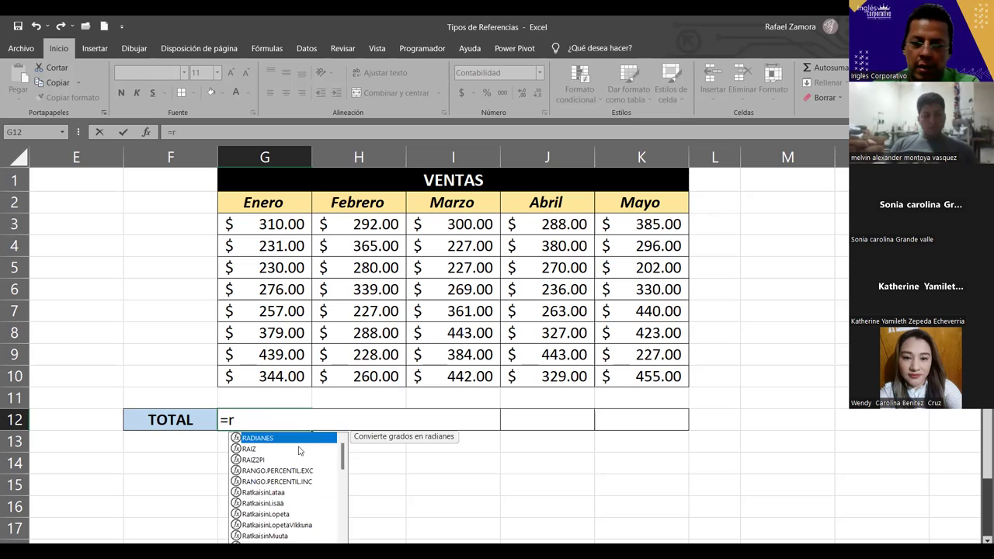
{"action": "key", "text": "BackSpace"}
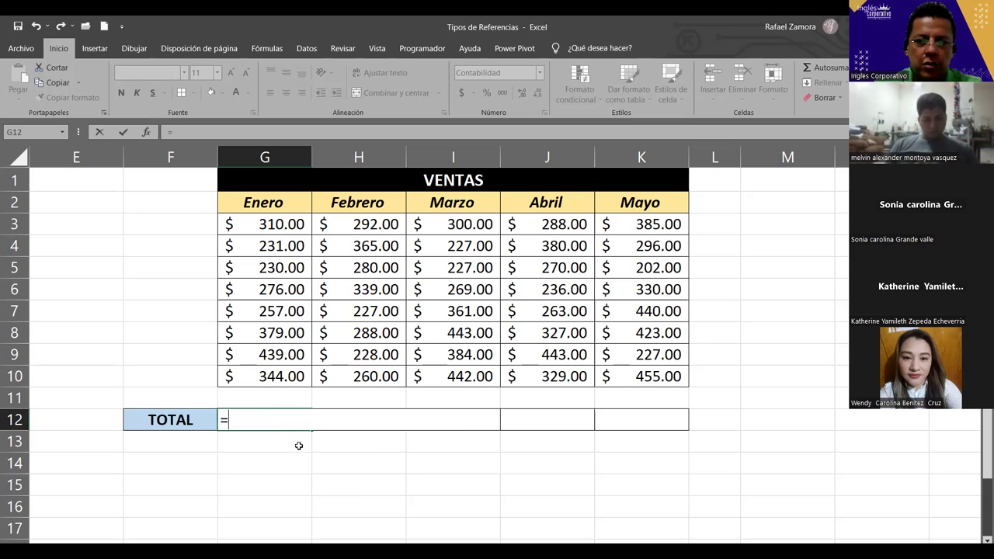
Start G12 with =SUMA( by typing sum and choosing SUMA from the autocomplete list.
{"action": "type", "text": "sum"}
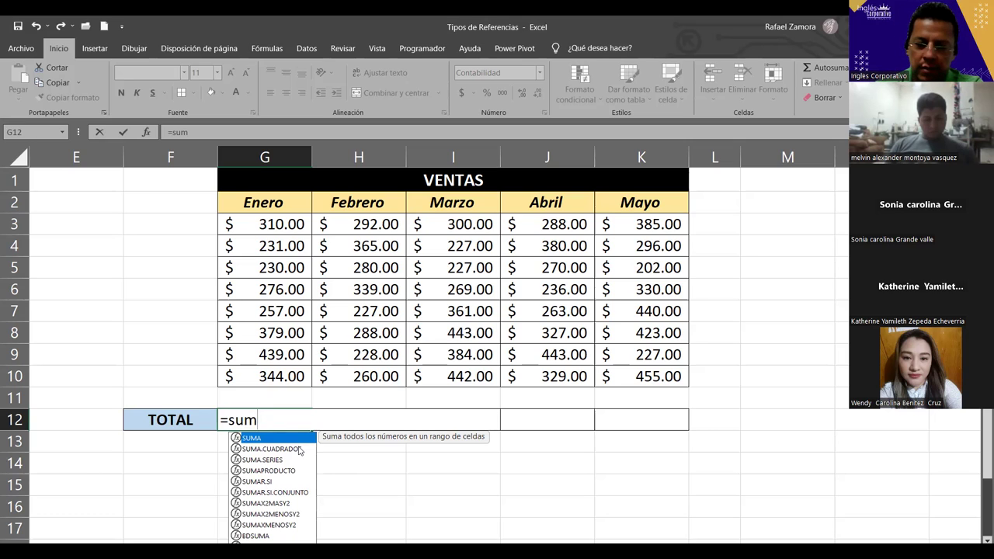
{"action": "type", "text": "("}
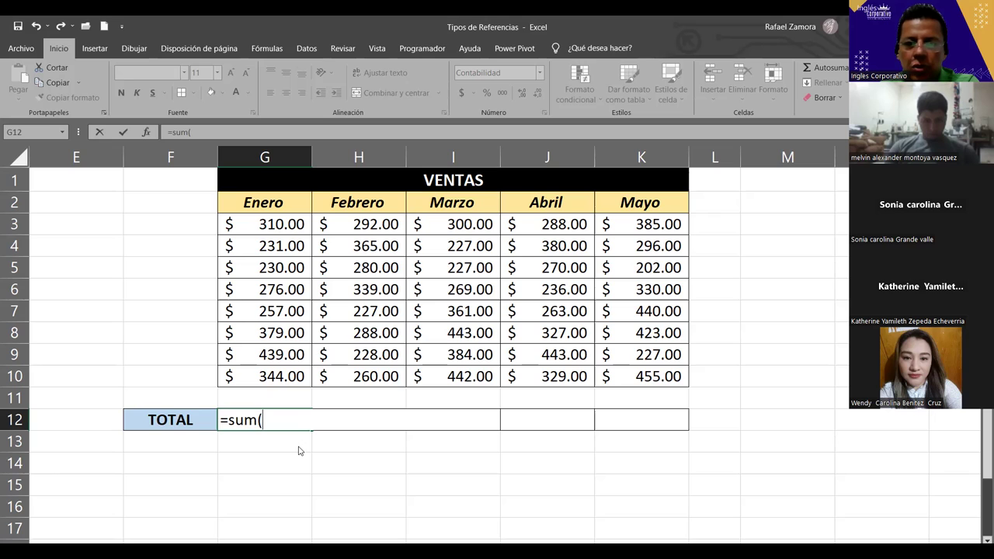
{"action": "key", "text": "BackSpace"}
{"action": "key", "text": "BackSpace"}
{"action": "key", "text": "BackSpace"}
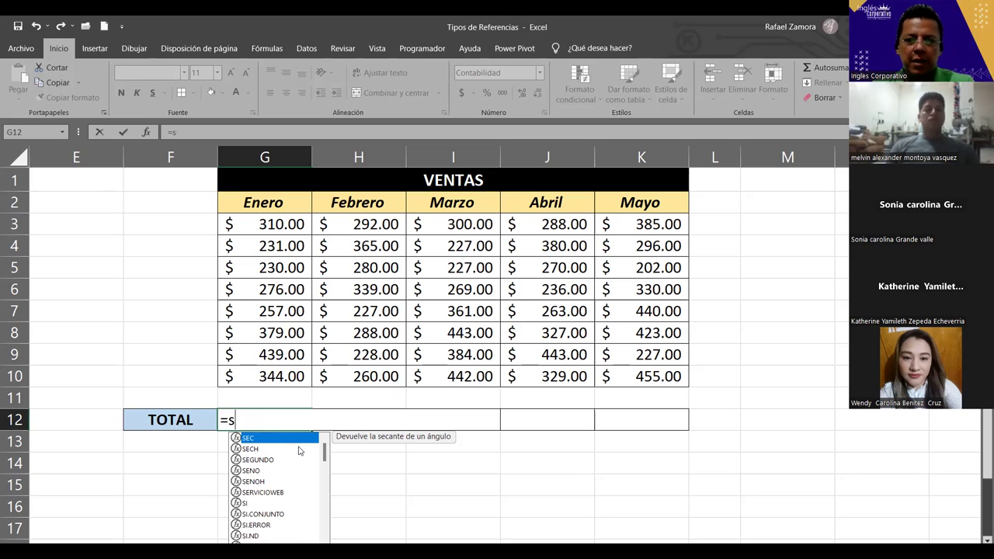
{"action": "type", "text": "um"}
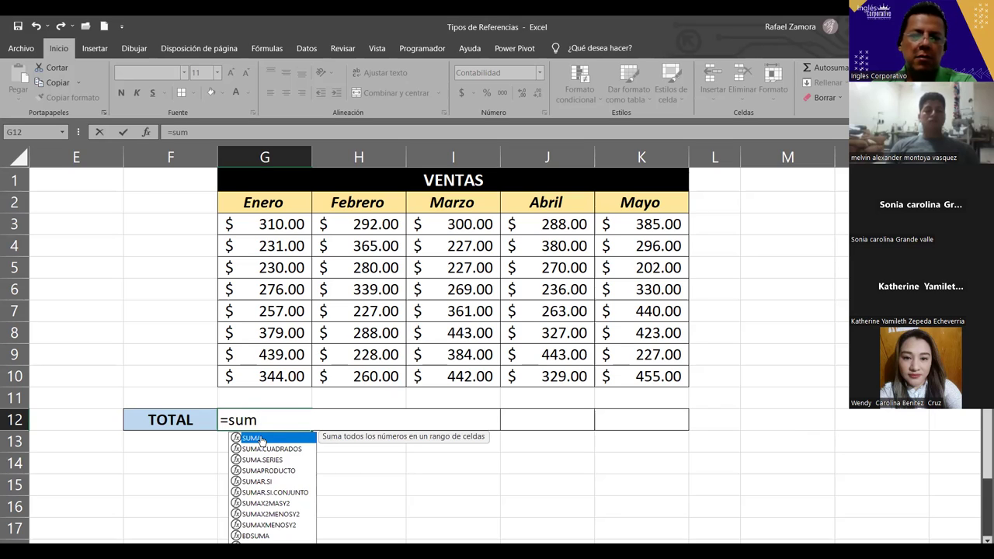
{"action": "double_click", "coordinate": [262, 439]}
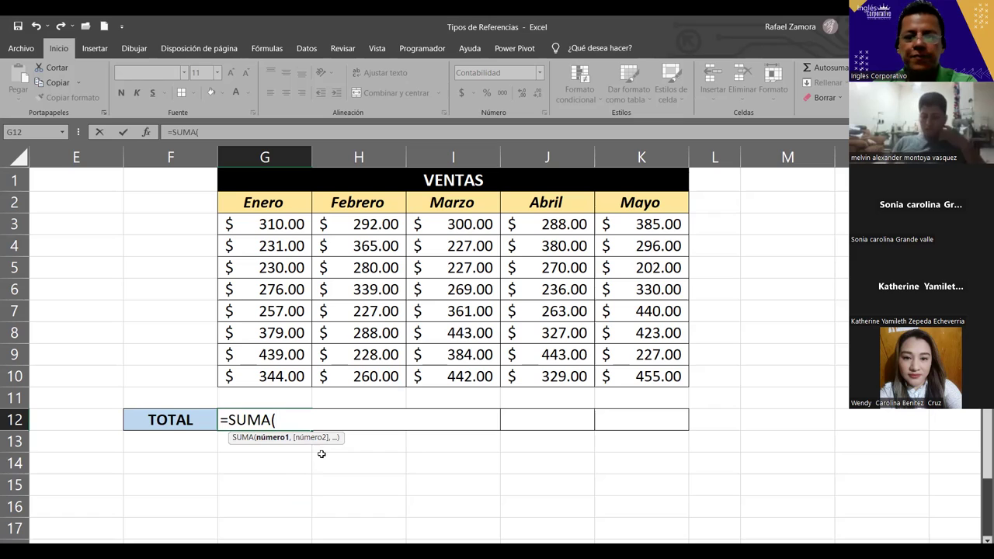
Add trial cell references G3, G5 and G7 to the G12 sum, then swap them for G6.
{"action": "left_click", "coordinate": [283, 223]}
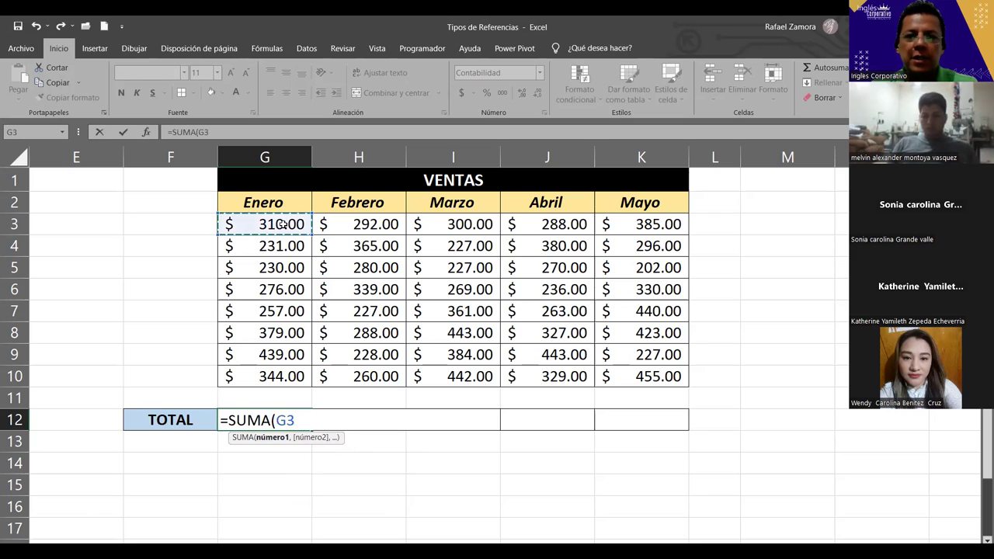
{"action": "left_click", "coordinate": [298, 267], "text": "ctrl"}
{"action": "left_click", "coordinate": [297, 311], "text": "ctrl"}
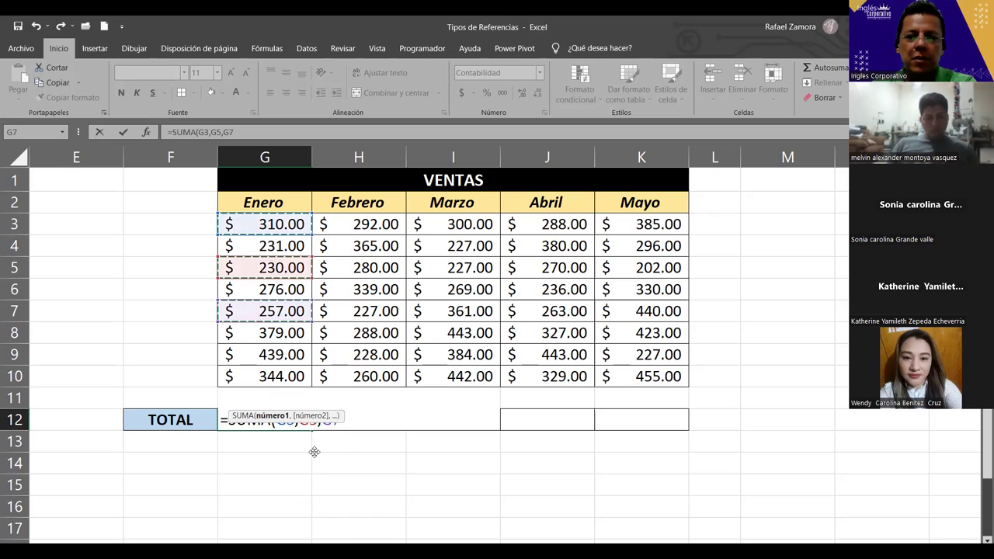
{"action": "left_click", "coordinate": [345, 418]}
{"action": "left_click", "coordinate": [346, 417]}
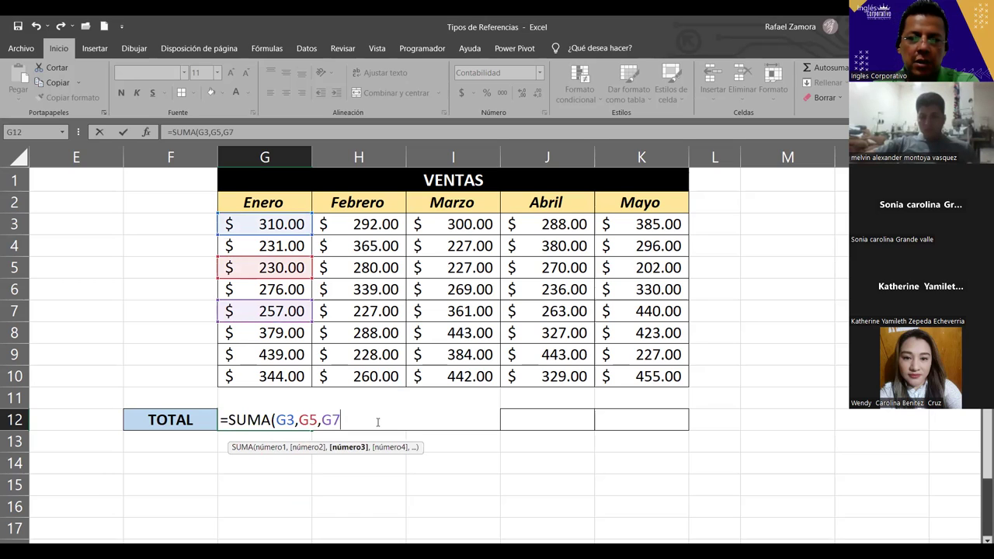
{"action": "key", "text": "BackSpace"}
{"action": "key", "text": "BackSpace"}
{"action": "key", "text": "BackSpace"}
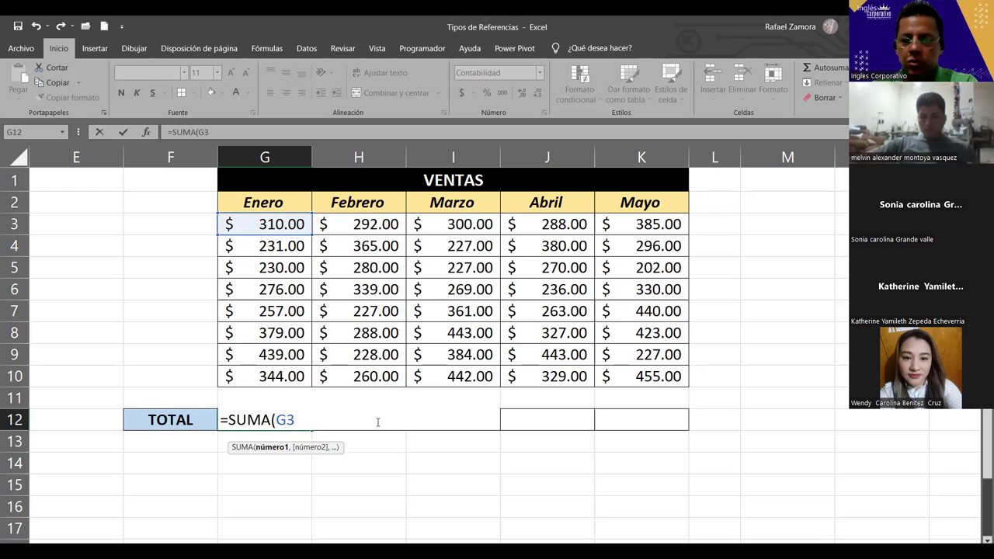
{"action": "type", "text": "+"}
{"action": "left_click", "coordinate": [269, 283]}
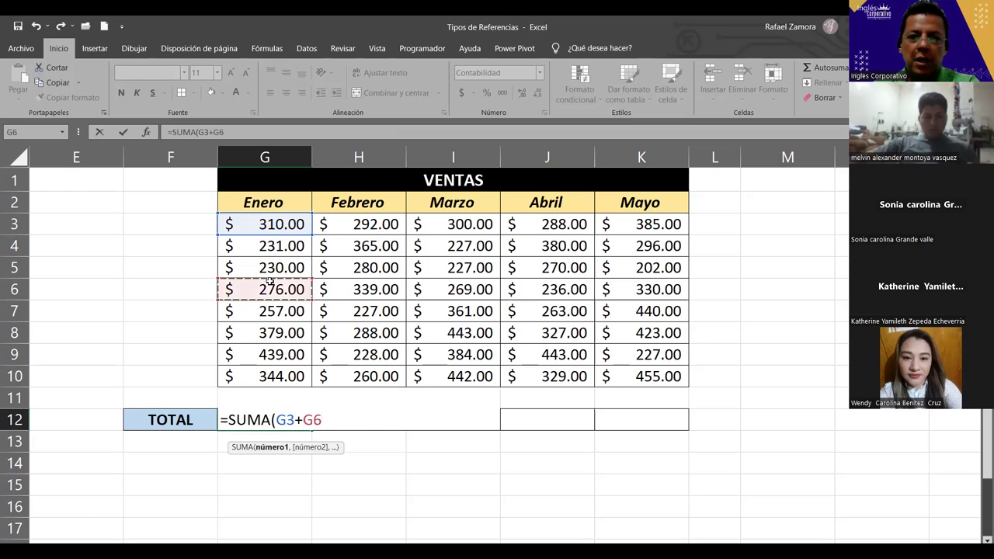
{"action": "type", "text": "+"}
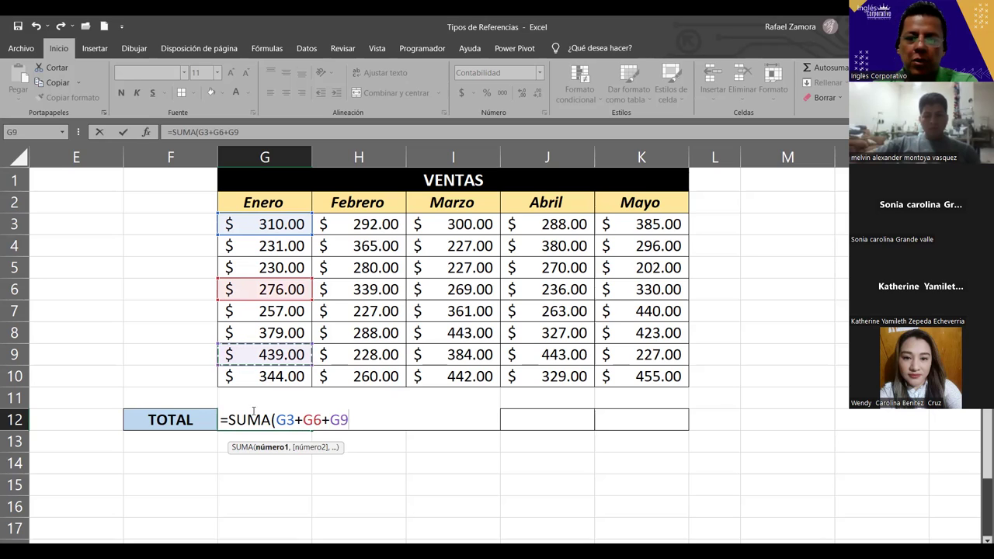
Delete the G3+G6+G9 references, leaving an empty =SUMA(.
{"action": "left_click_drag", "start_coordinate": [278, 419], "coordinate": [396, 425]}
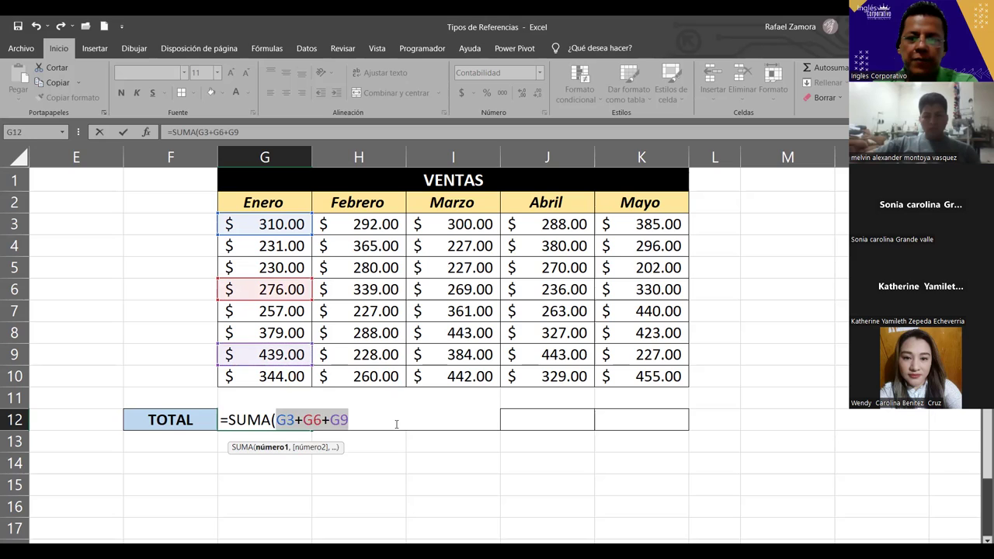
{"action": "mouse_move", "coordinate": [277, 420]}
{"action": "left_mouse_down"}
{"action": "mouse_move", "coordinate": [236, 420]}
{"action": "mouse_move", "coordinate": [376, 421]}
{"action": "left_mouse_up"}
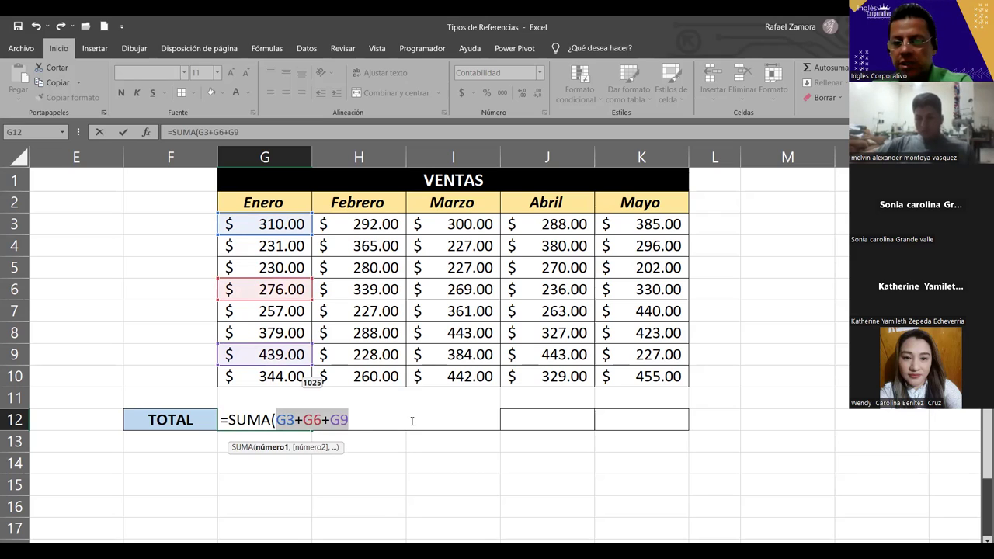
{"action": "key", "text": "BackSpace"}
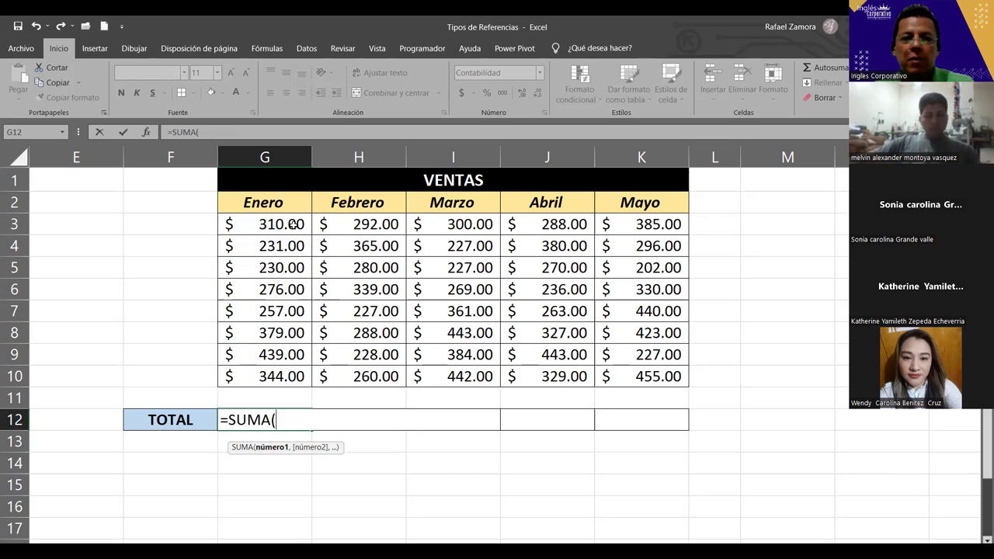
{"action": "left_click", "coordinate": [293, 223]}
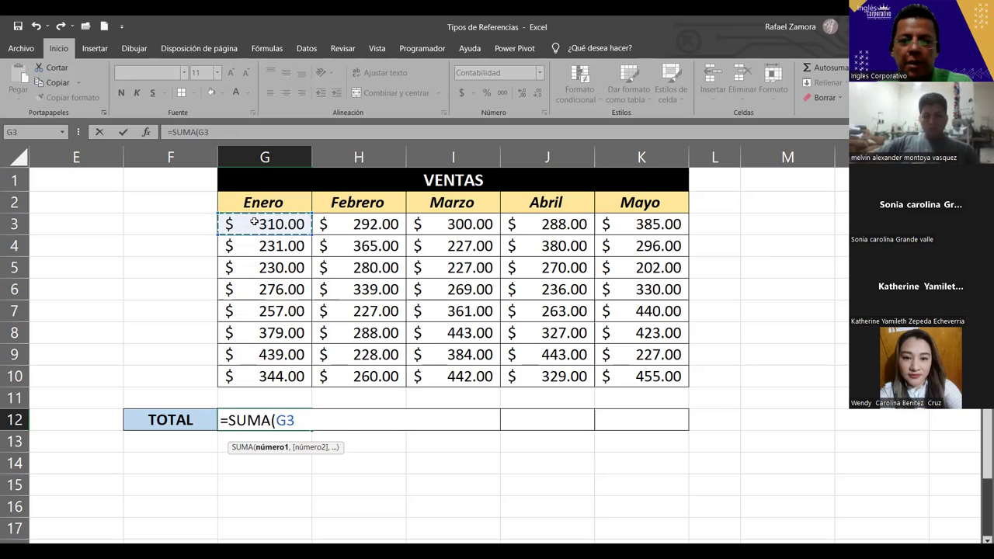
{"action": "type", "text": ","}
{"action": "left_click", "coordinate": [264, 267]}
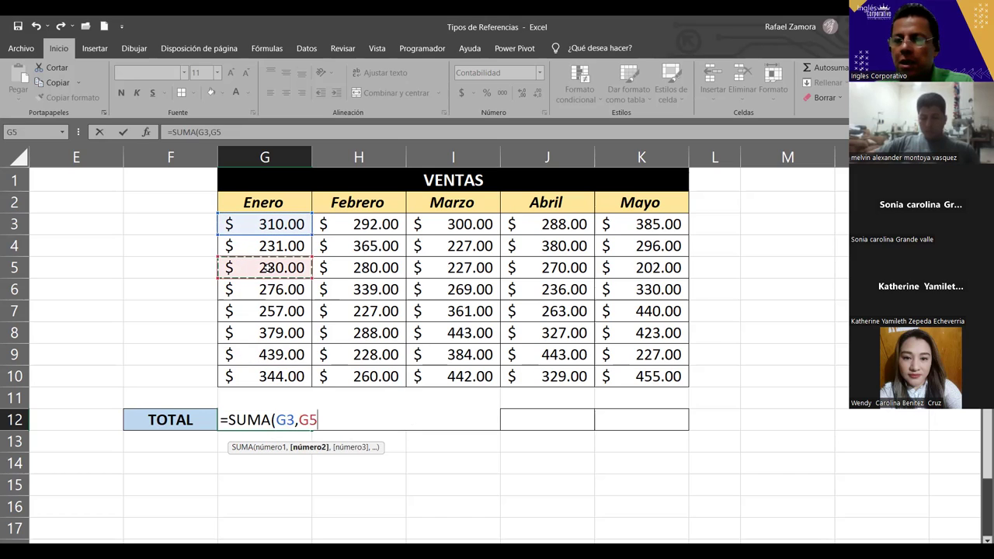
{"action": "type", "text": ","}
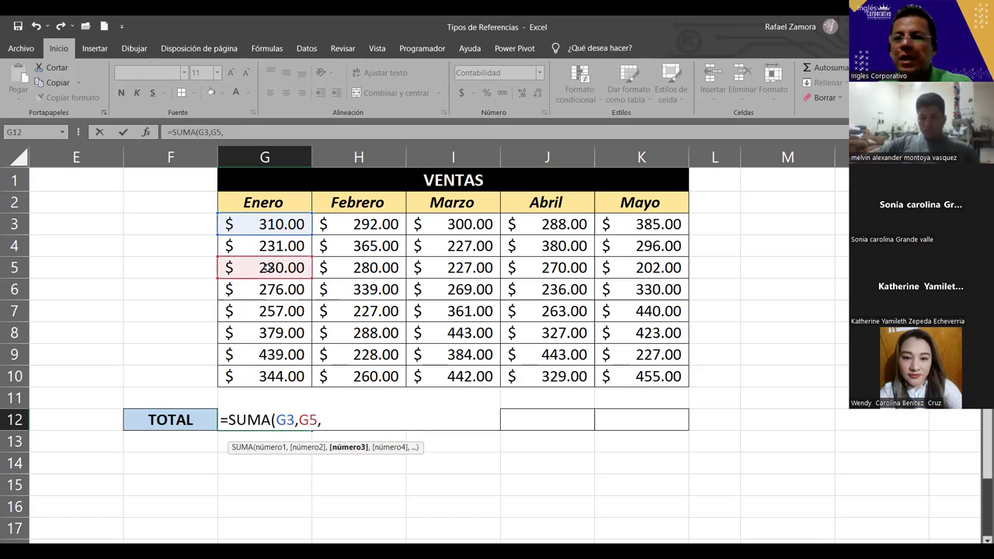
{"action": "left_click", "coordinate": [287, 309]}
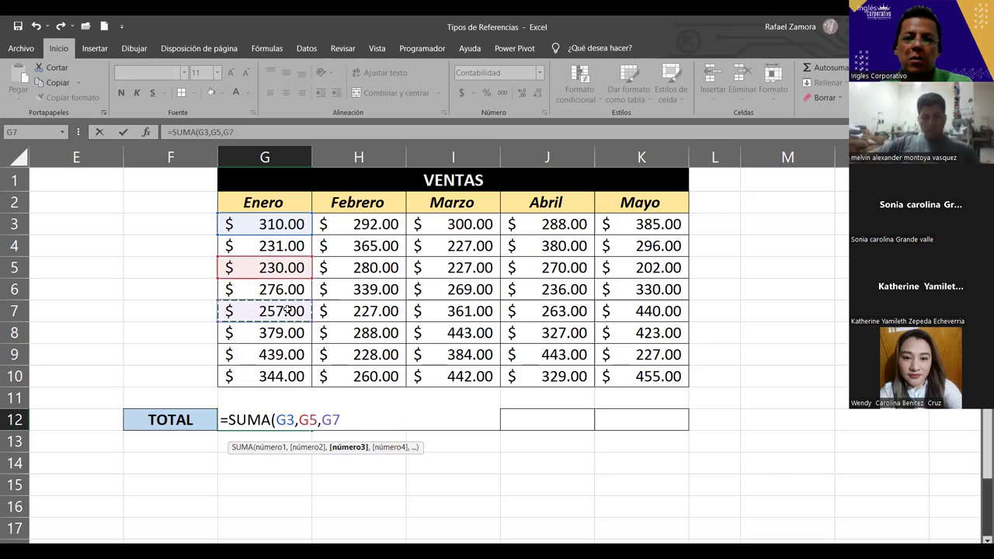
{"action": "type", "text": ","}
{"action": "left_click", "coordinate": [299, 355]}
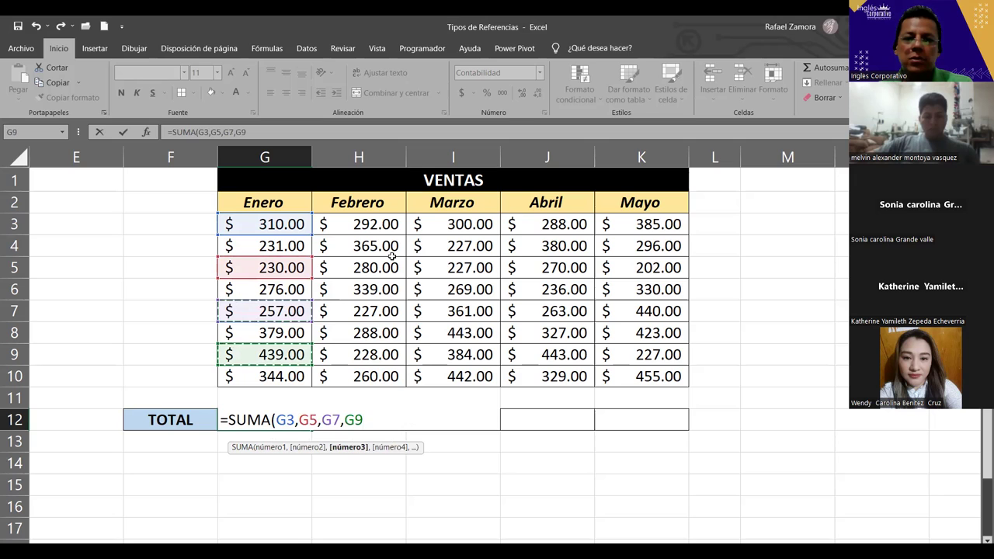
{"action": "type", "text": ","}
{"action": "left_click", "coordinate": [387, 239]}
{"action": "type", "text": ","}
{"action": "left_click", "coordinate": [380, 288]}
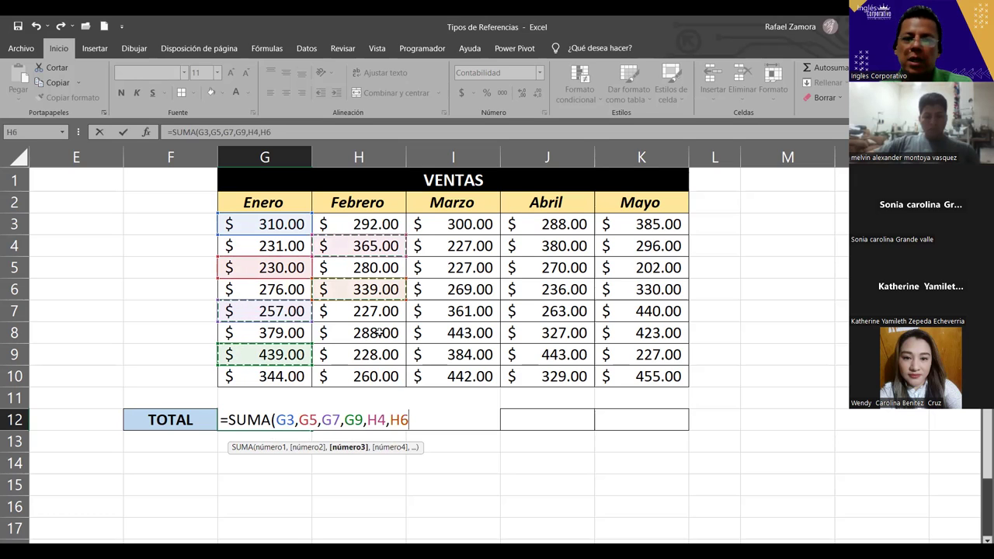
{"action": "type", "text": ","}
{"action": "left_click", "coordinate": [379, 333]}
{"action": "type", "text": ","}
{"action": "left_click", "coordinate": [379, 354]}
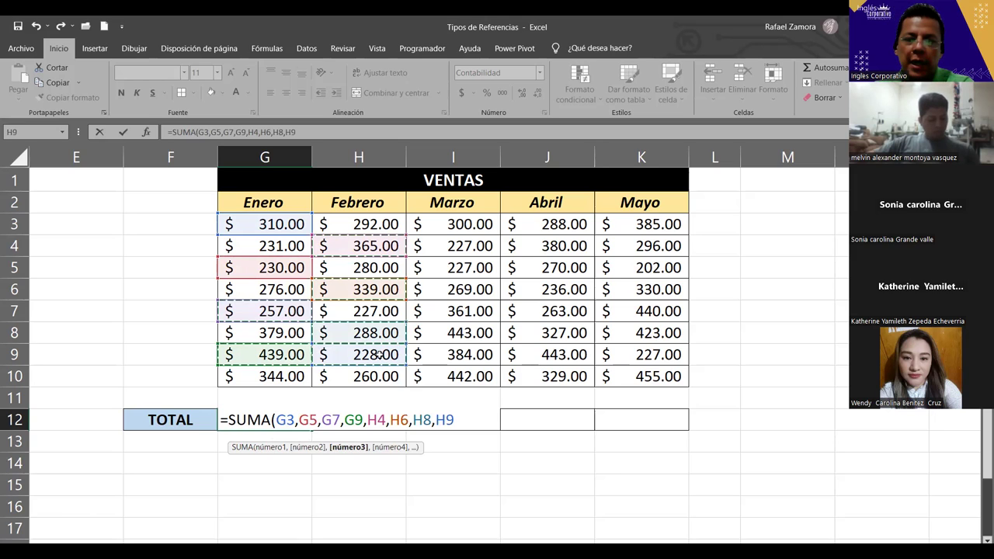
{"action": "key", "text": "BackSpace"}
{"action": "key", "text": "BackSpace"}
{"action": "key", "text": "BackSpace"}
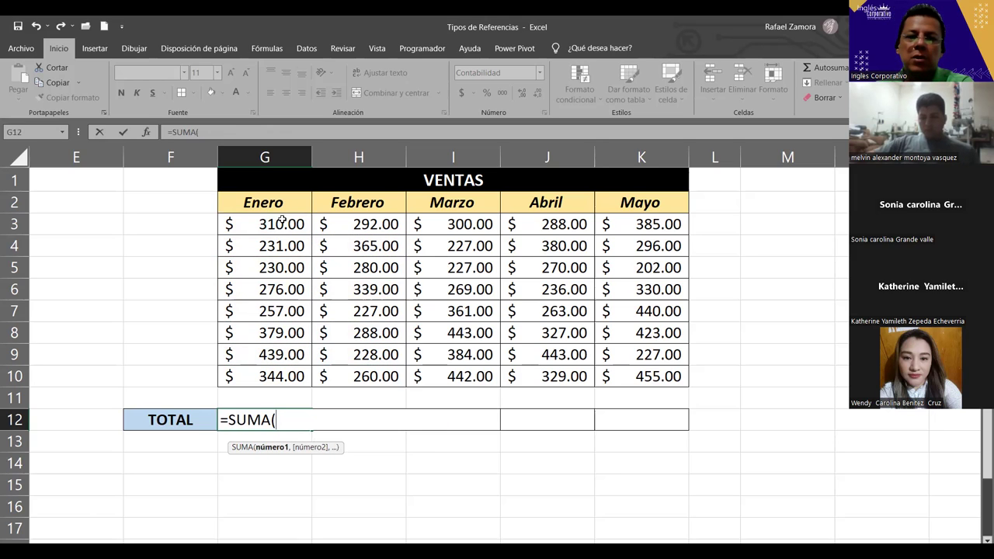
Complete the Enero total in G12 as =SUMA(G3:G10), giving 2,466.00.
{"action": "left_click", "coordinate": [282, 223]}
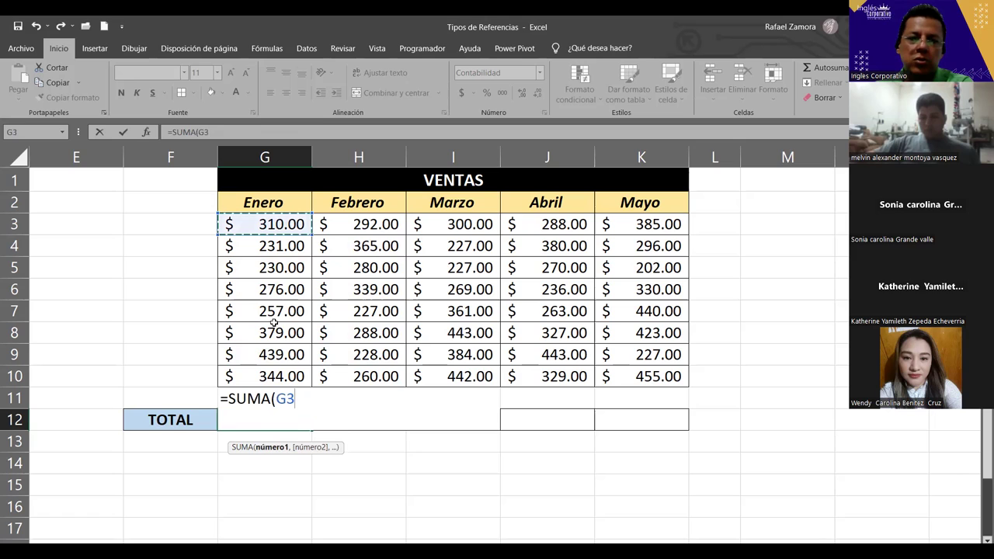
{"action": "key", "text": "ctrl+shift+Down"}
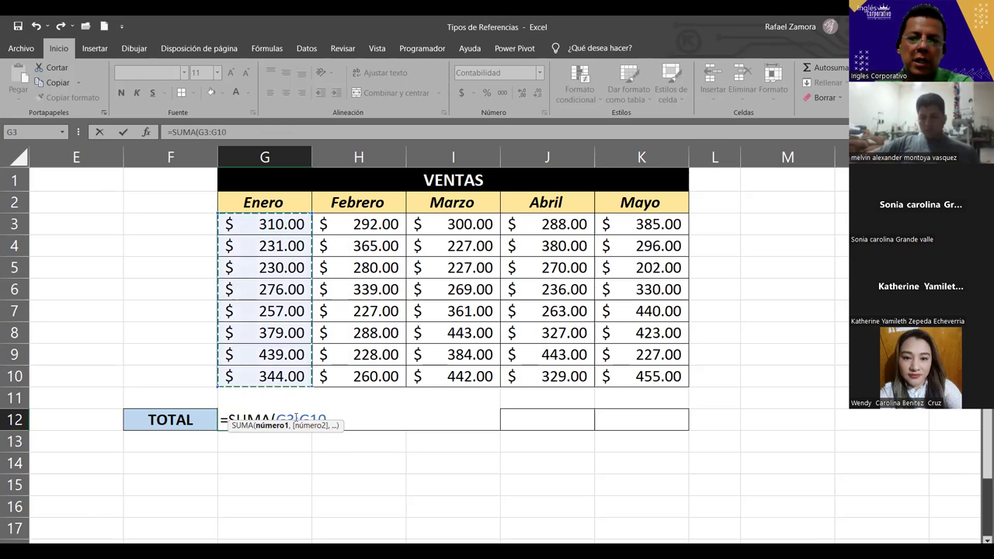
{"action": "left_click", "coordinate": [299, 419]}
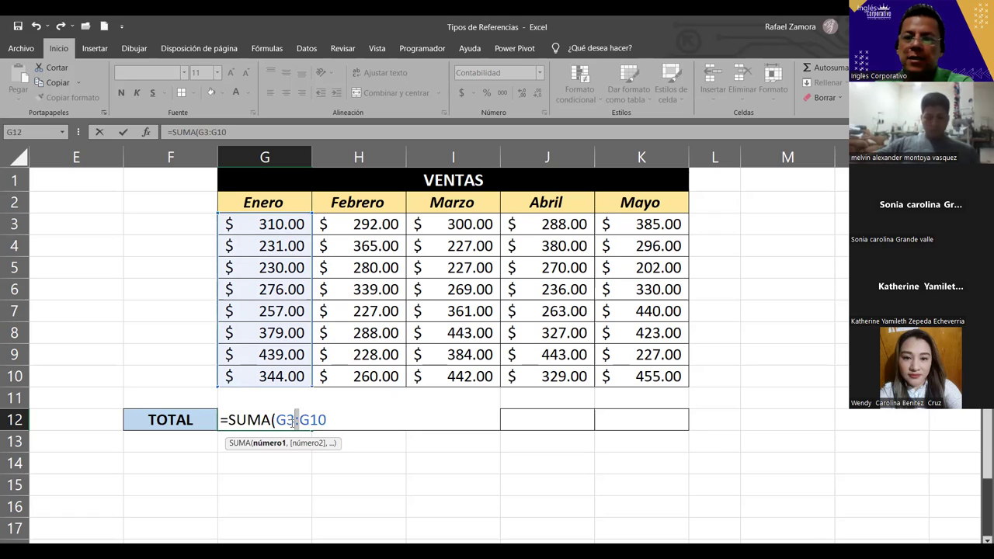
{"action": "double_click", "coordinate": [281, 420]}
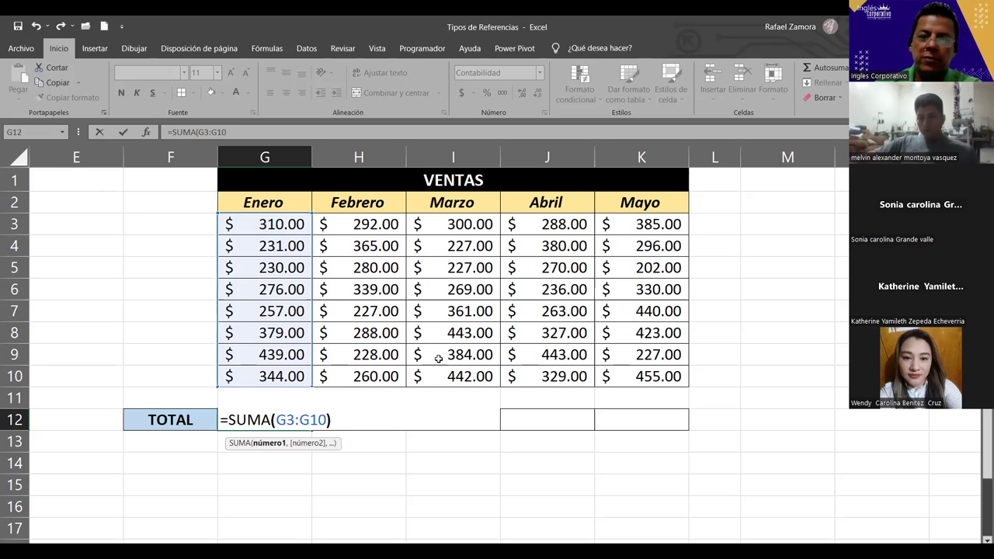
{"action": "key", "text": "Right"}
{"action": "key", "text": "Return"}
Fill the total formula across to K12 for the Febrero through Mayo totals.
{"action": "left_click", "coordinate": [292, 420]}
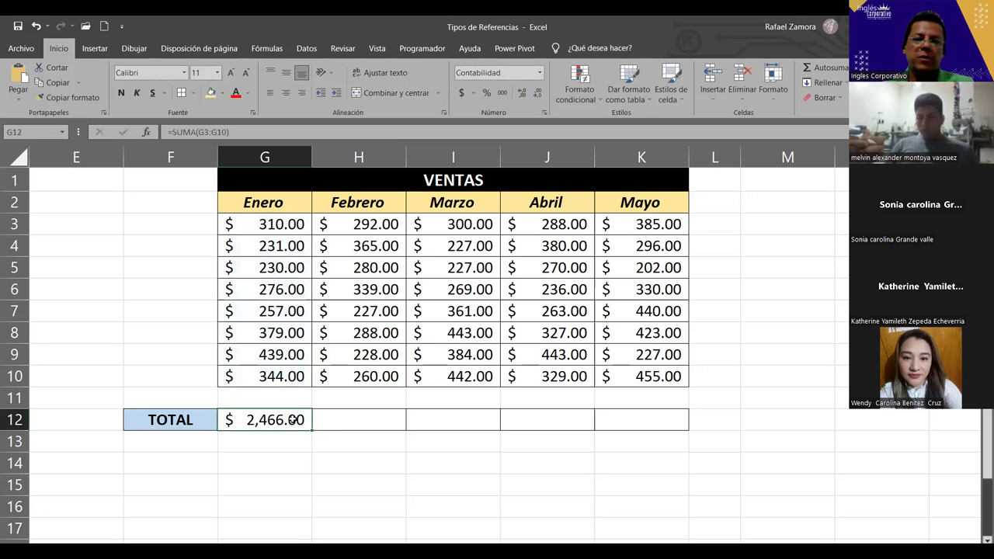
{"action": "left_click_drag", "start_coordinate": [311, 428], "coordinate": [671, 432]}
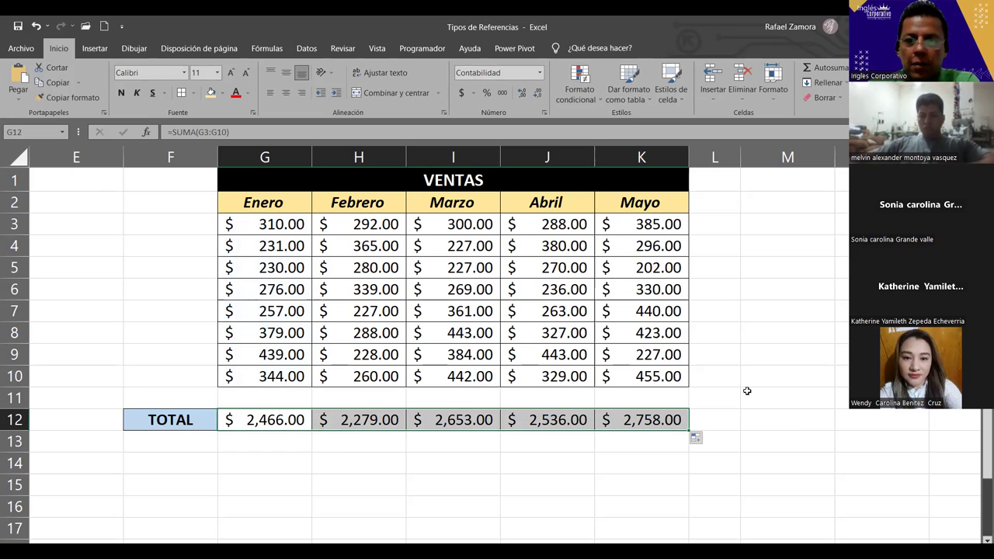
{"action": "left_click", "coordinate": [568, 444]}
{"action": "double_click", "coordinate": [451, 462]}
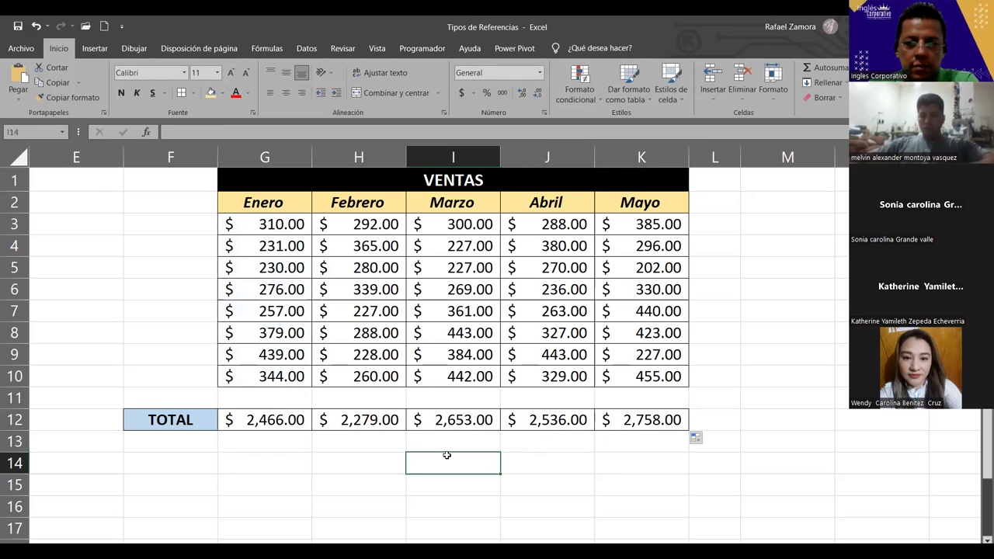
{"action": "key", "text": "Return"}
{"action": "key", "text": "Return"}
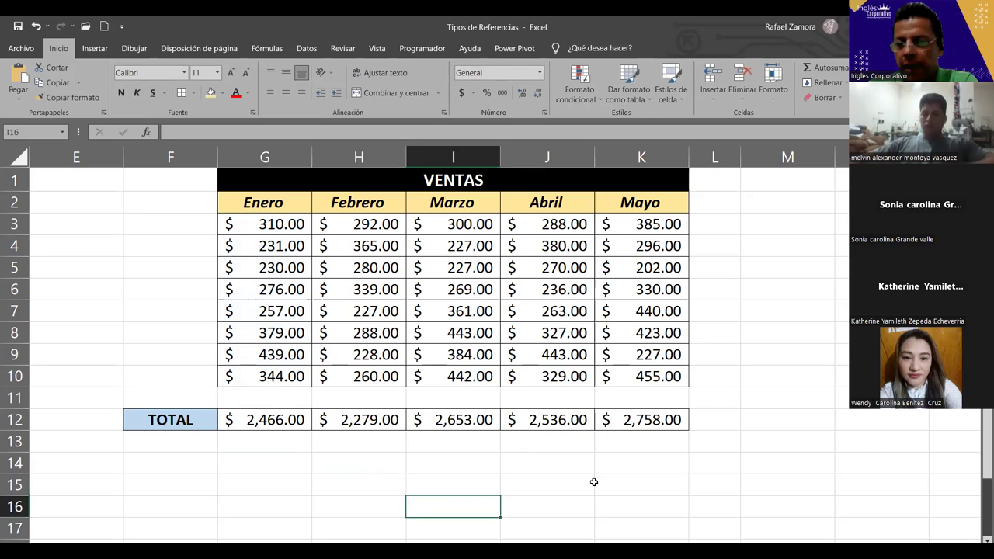